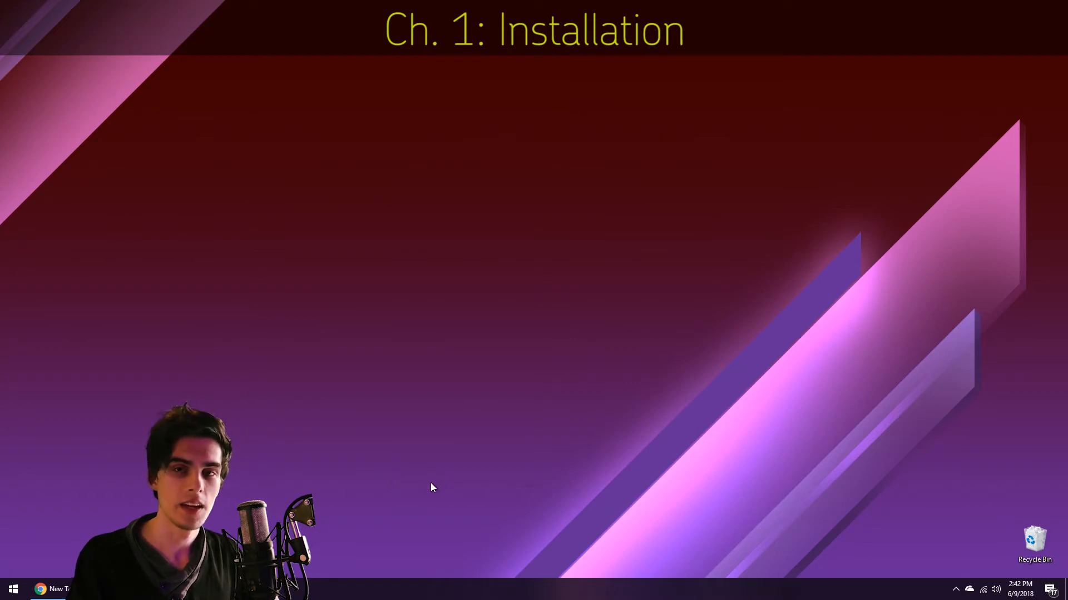
Step: Extract the Pie Menu AHKv1 archive in the Downloads folder with 7-Zip into its own Pie Menu AHKv1 folder
key(super+e)
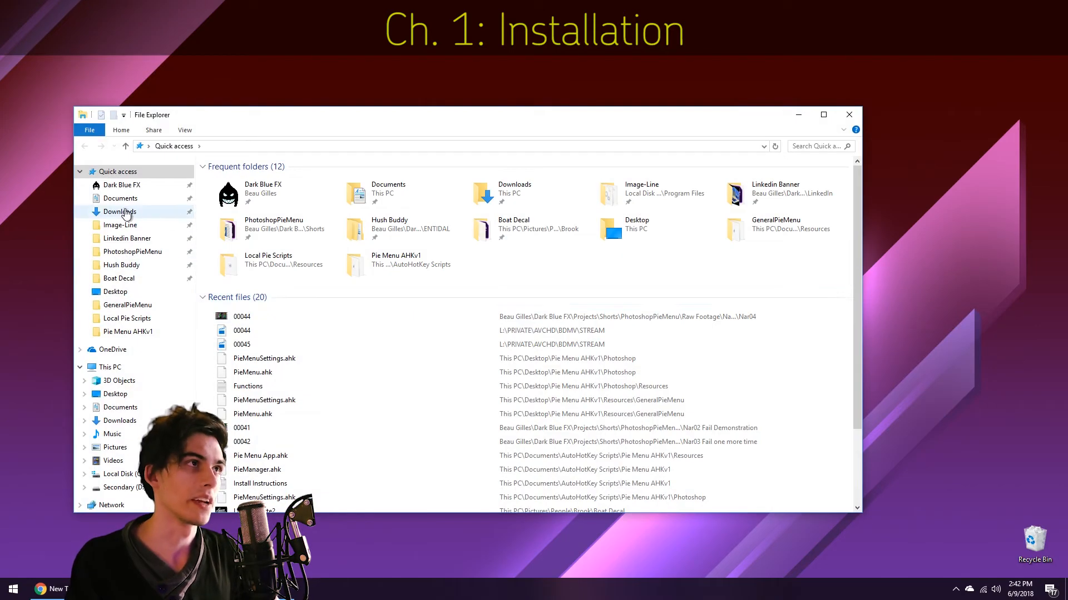
click(120, 212)
click(247, 205)
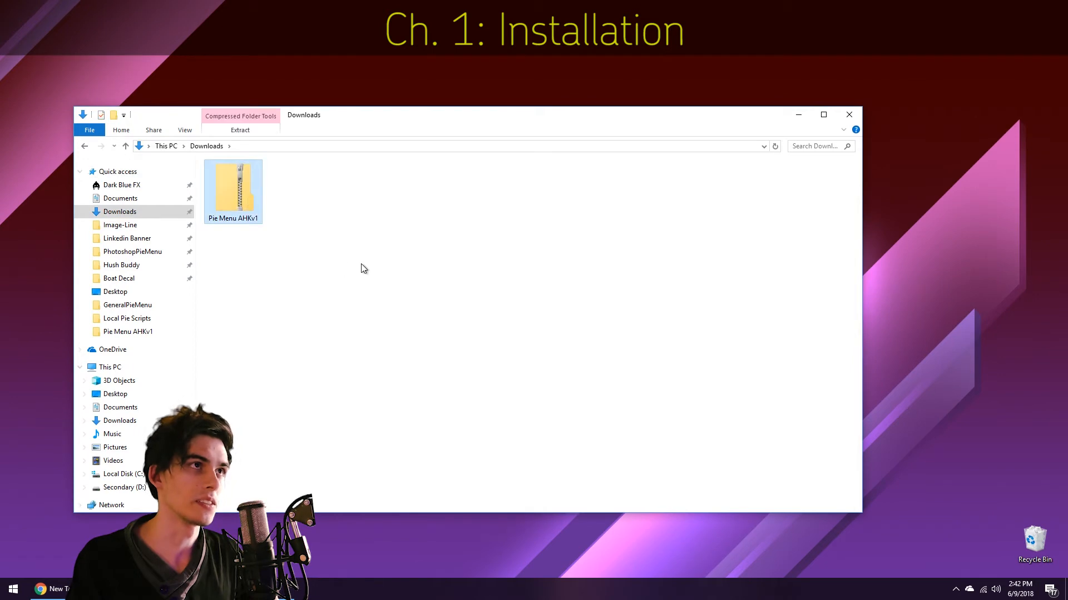
right_click(246, 193)
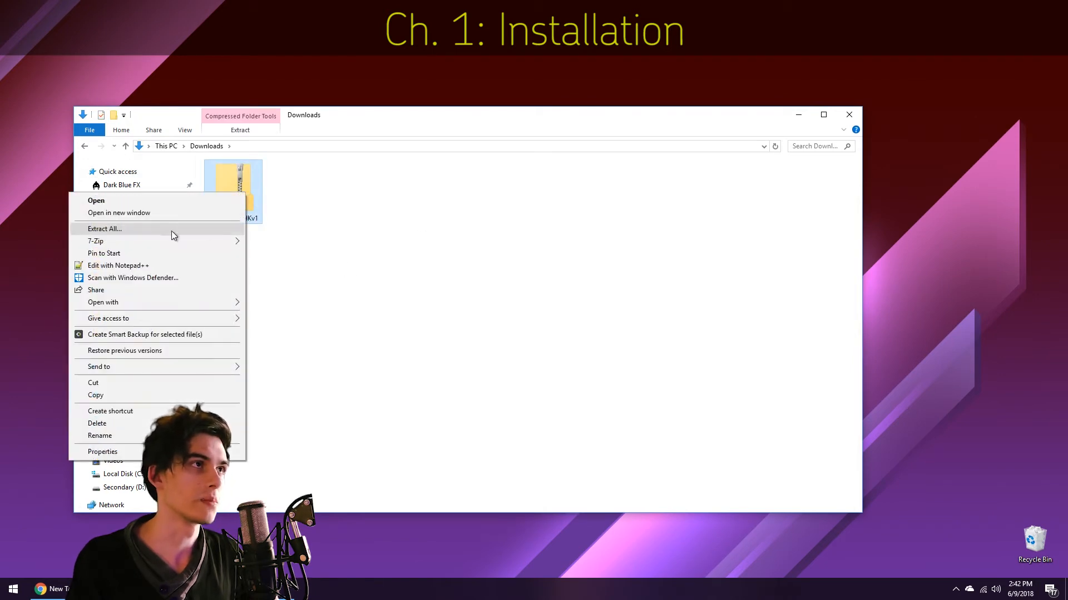
mouse_move(168, 241)
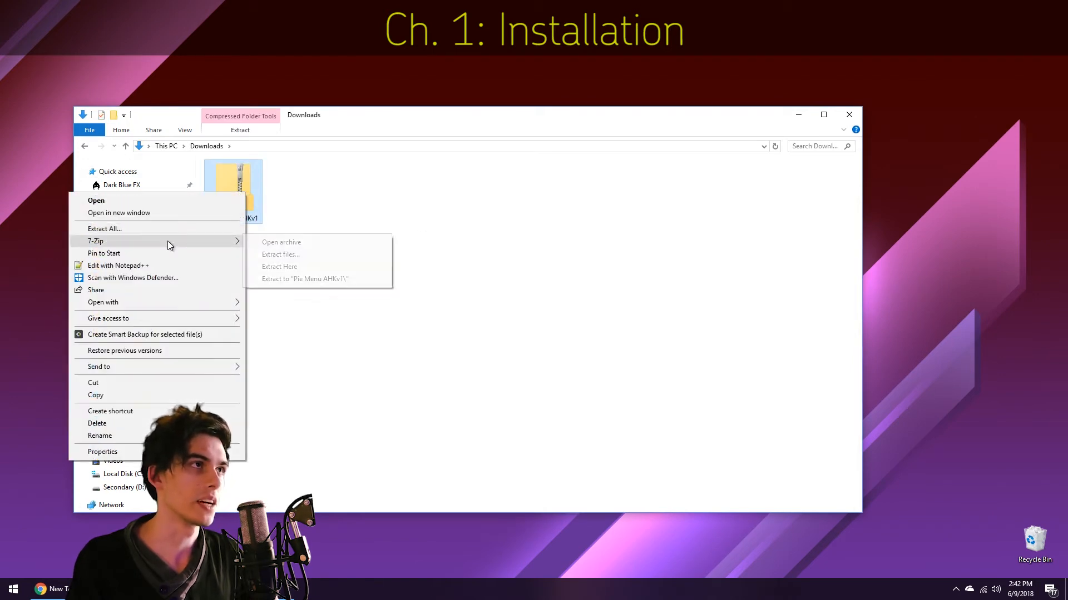
click(297, 279)
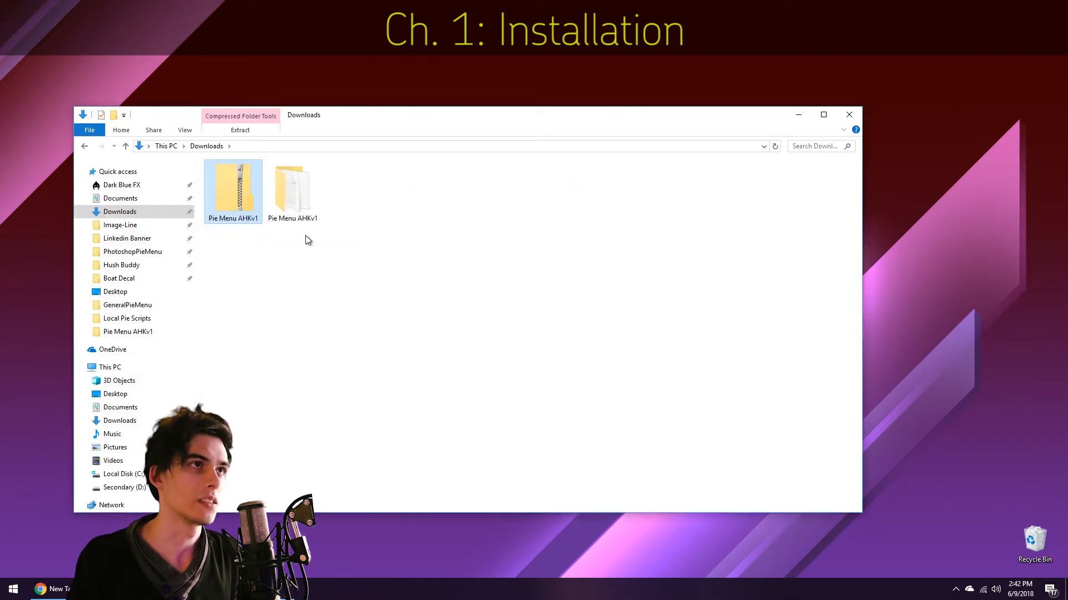
Step: Move the extracted Pie Menu AHKv1 folder from Downloads to the desktop
click(320, 215)
drag(304, 118, 425, 131)
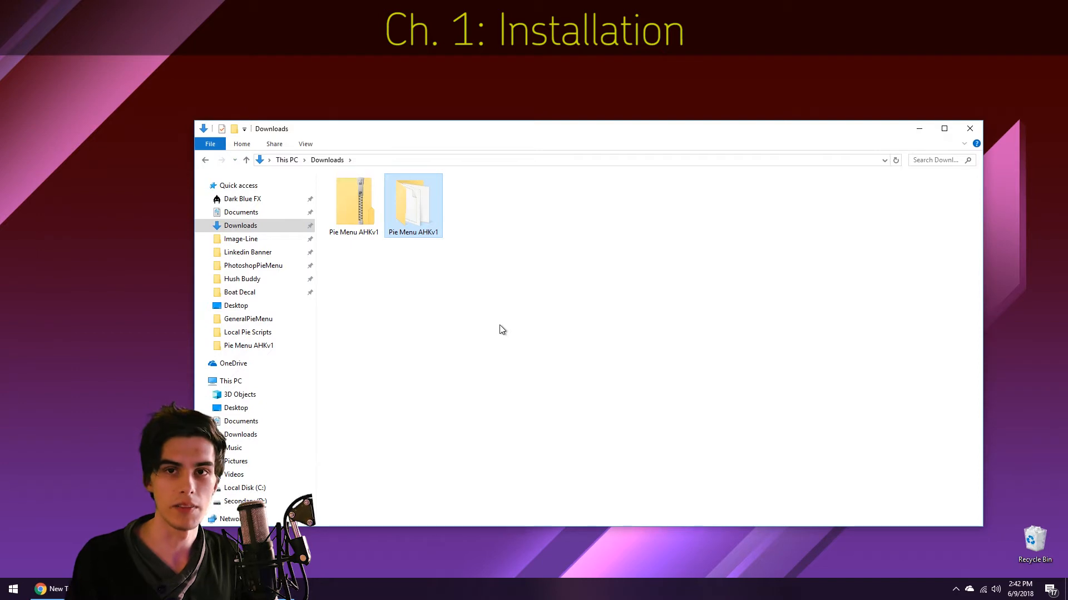
click(407, 272)
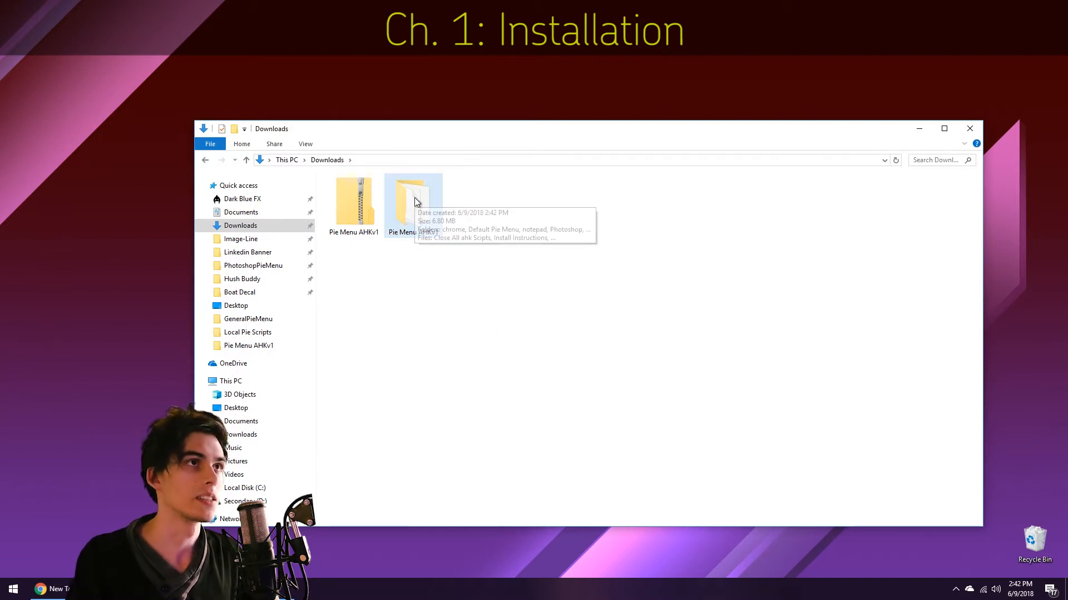
drag(415, 198, 67, 80)
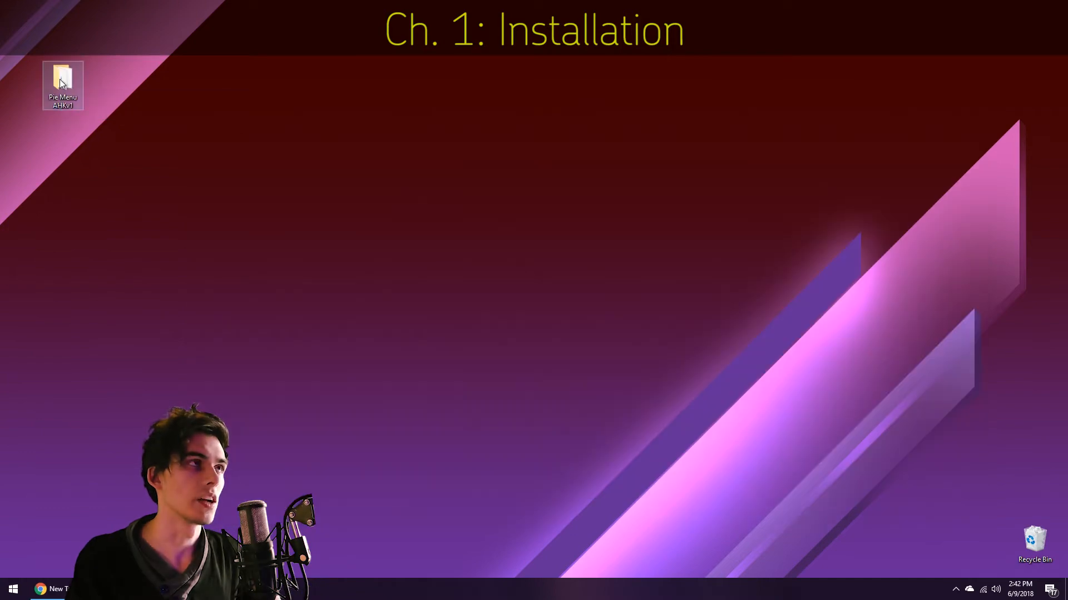
Step: Launch Pie Menu App from the Pie Menu AHKv1 folder on the desktop and complete the Express Installation of AutoHotkey it requires
double_click(61, 81)
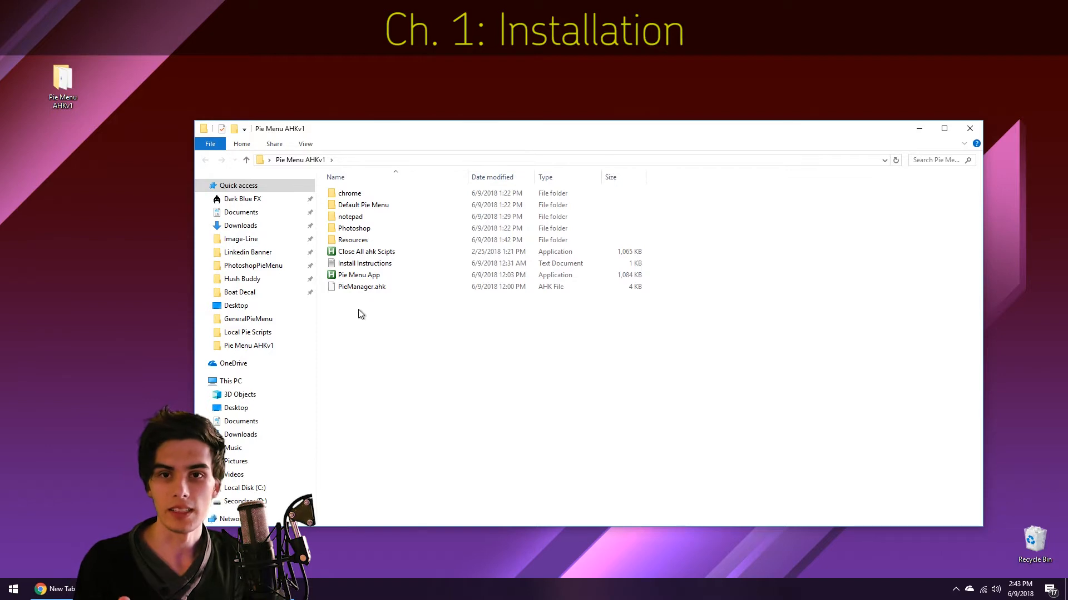
double_click(350, 276)
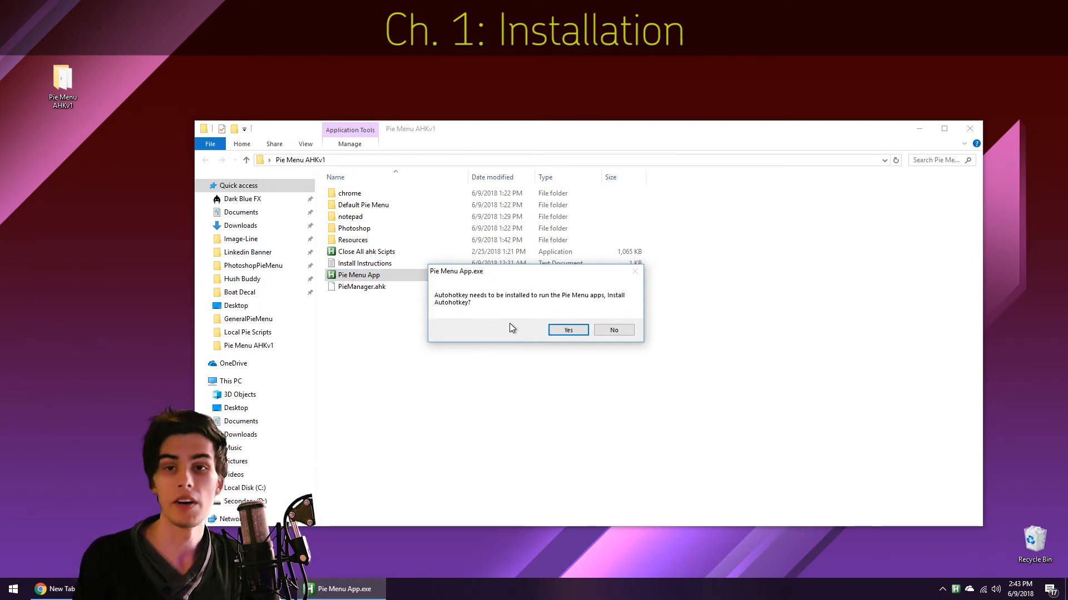
click(568, 330)
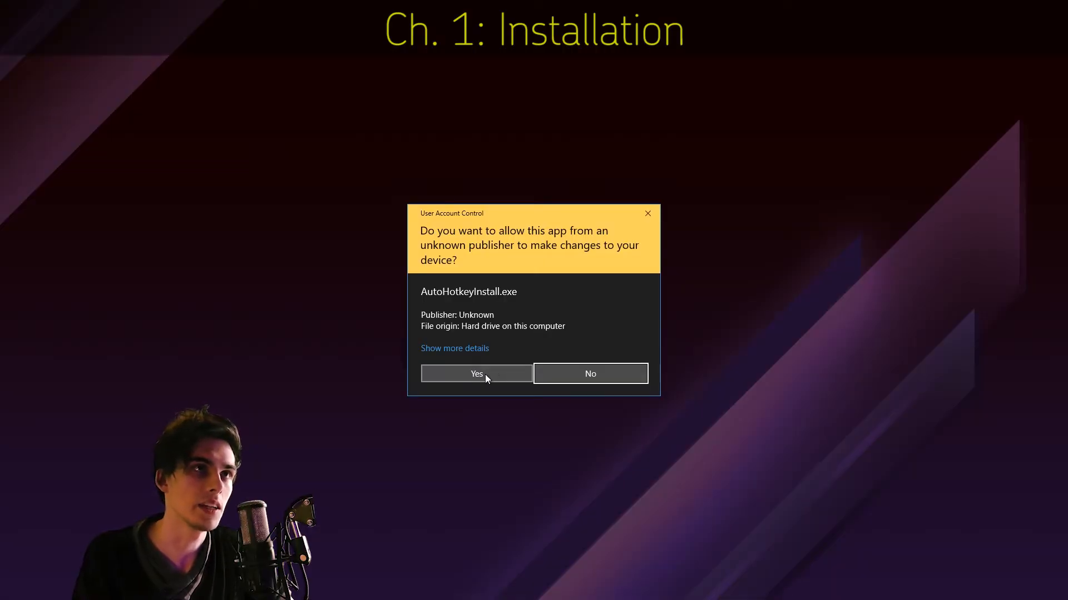
click(477, 374)
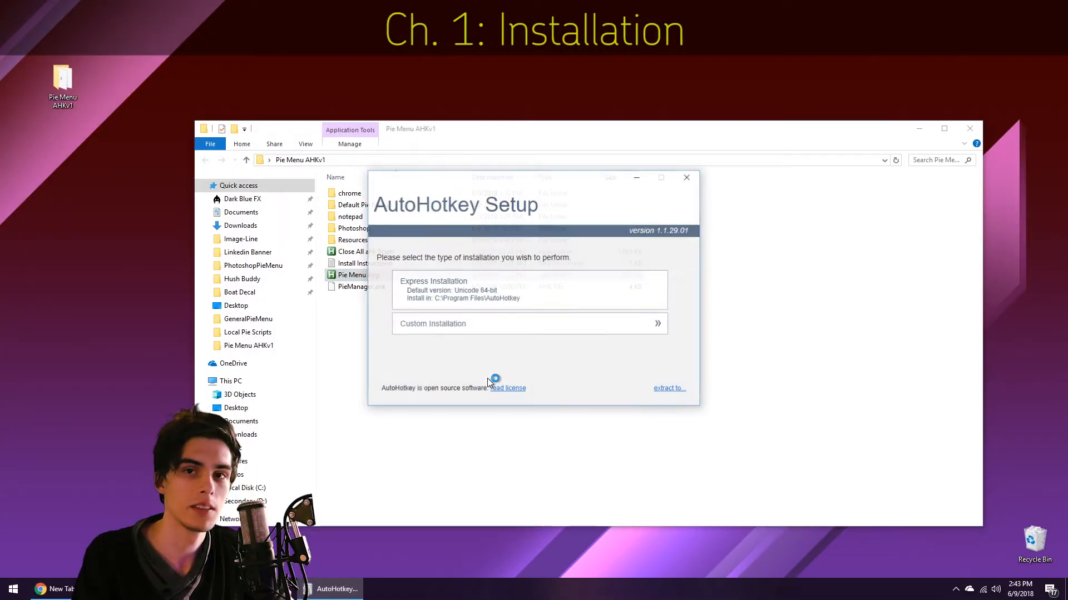
click(475, 304)
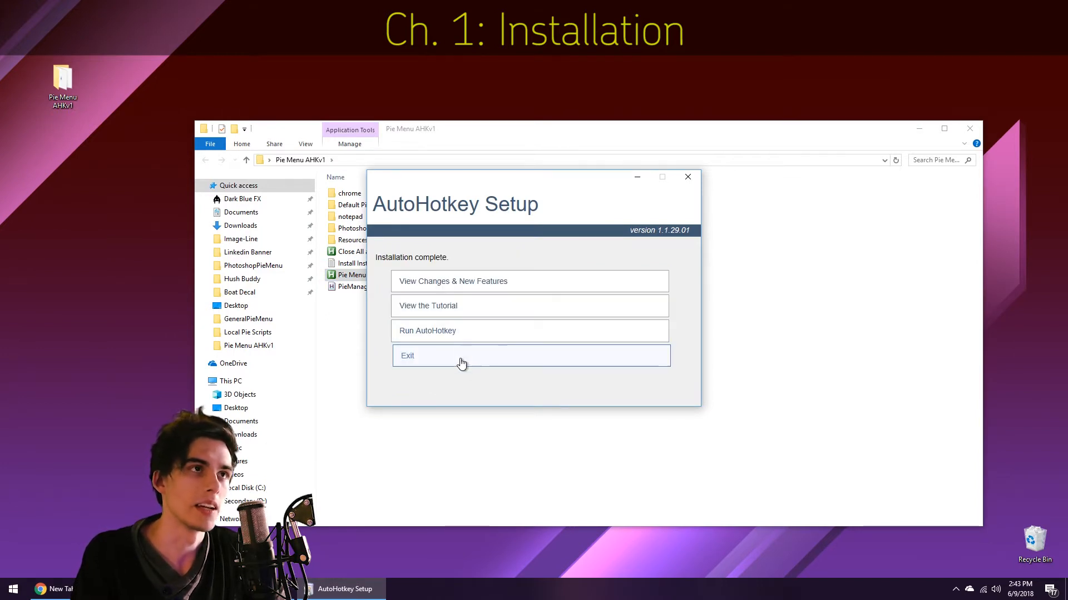
click(460, 360)
Step: Relaunch Pie Menu App, minimize the folder window and run the pie menus with the Default Pie Menu.exe profile
click(374, 335)
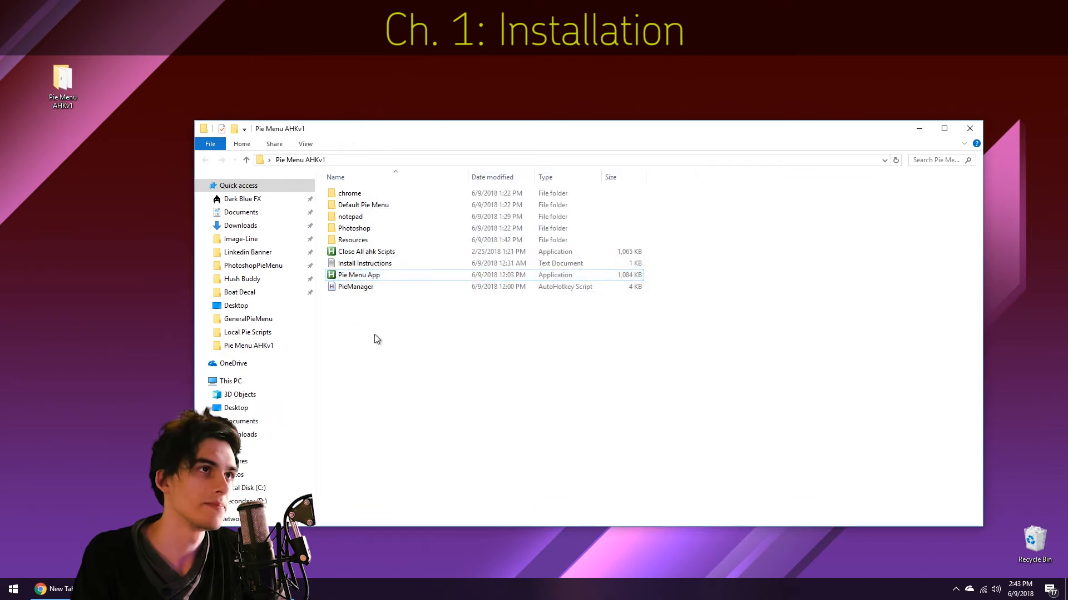
double_click(366, 278)
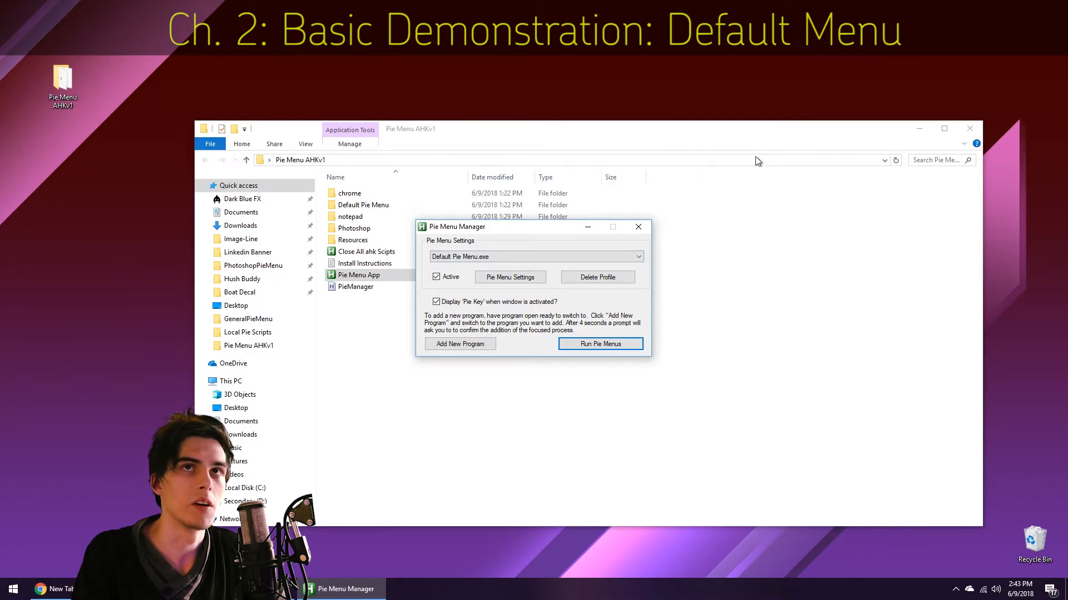
click(918, 129)
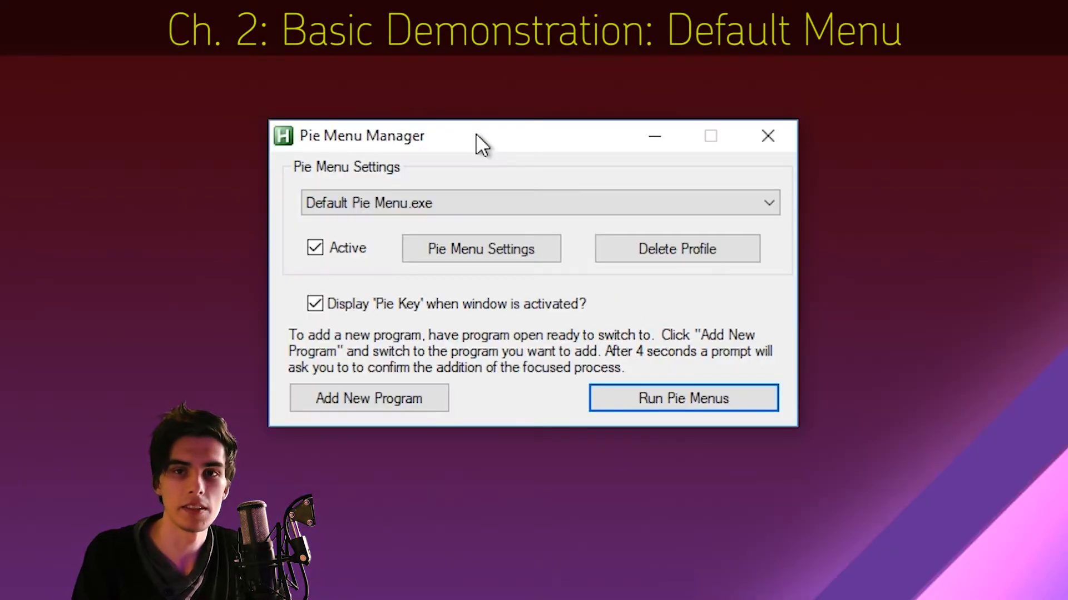
click(658, 396)
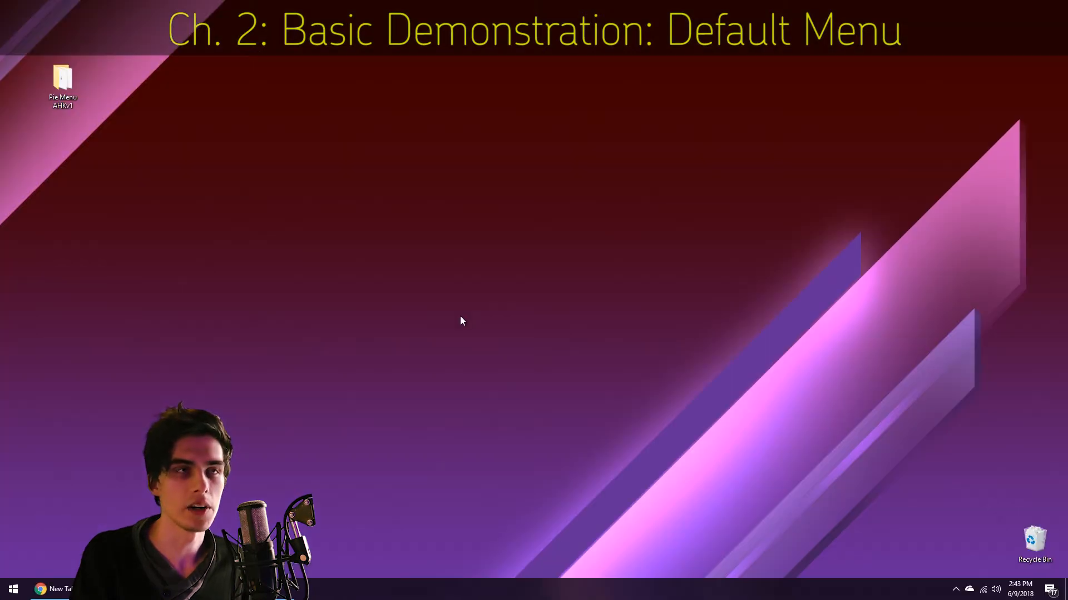
Step: Create a new text document on the desktop and name it buttz
key(Caps_Lock)
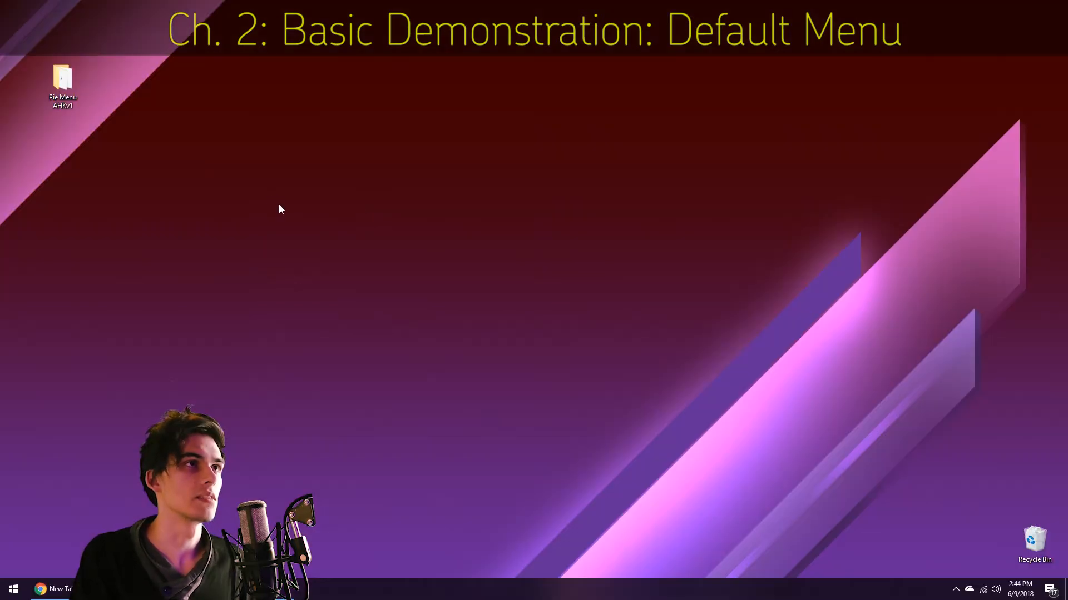
click(166, 220)
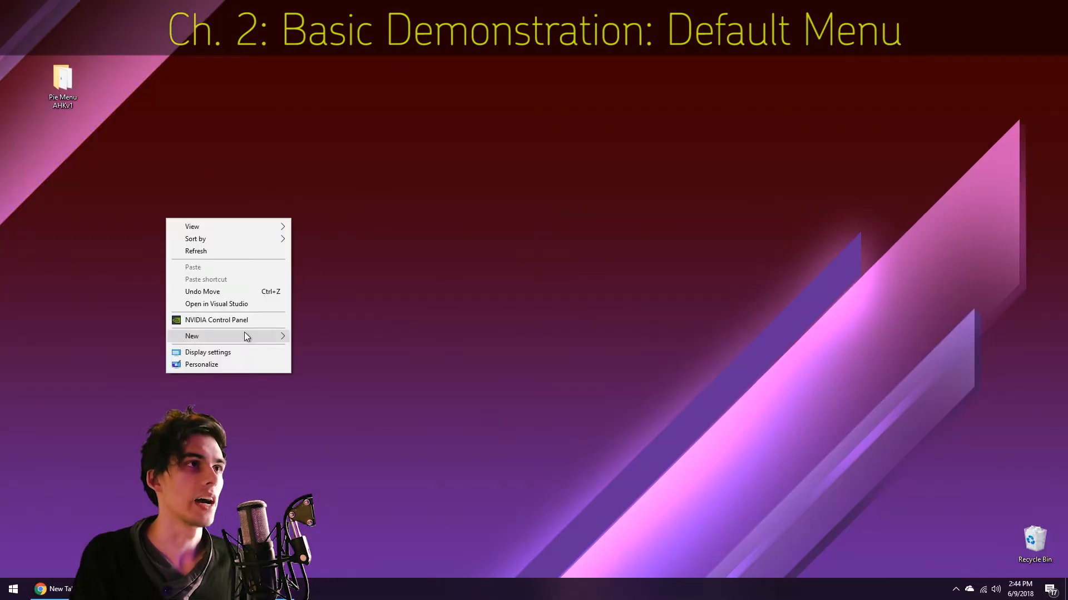
mouse_move(244, 336)
click(333, 463)
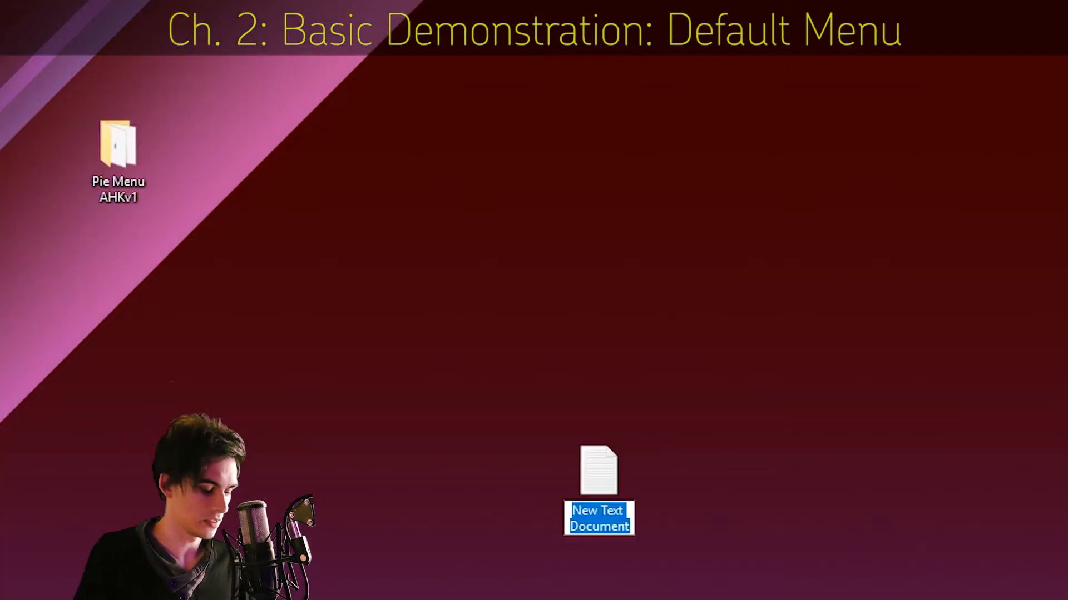
text(buttz)
key(Return)
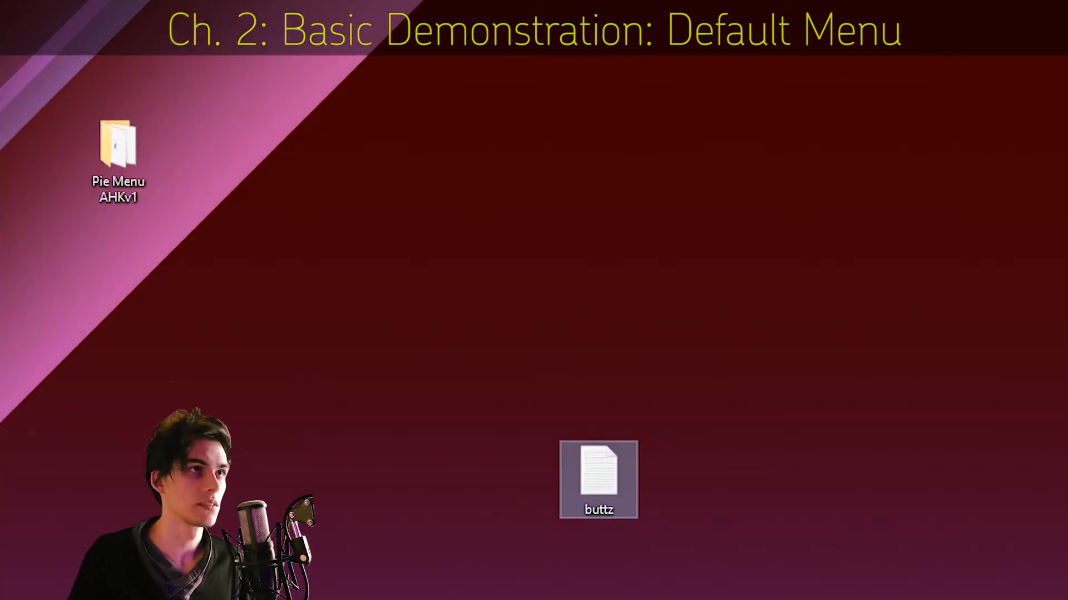
Step: Duplicate the buttz file with the pie menu's Copy and Paste functions and place the copy beside the original on the desktop
click(758, 562)
click(584, 465)
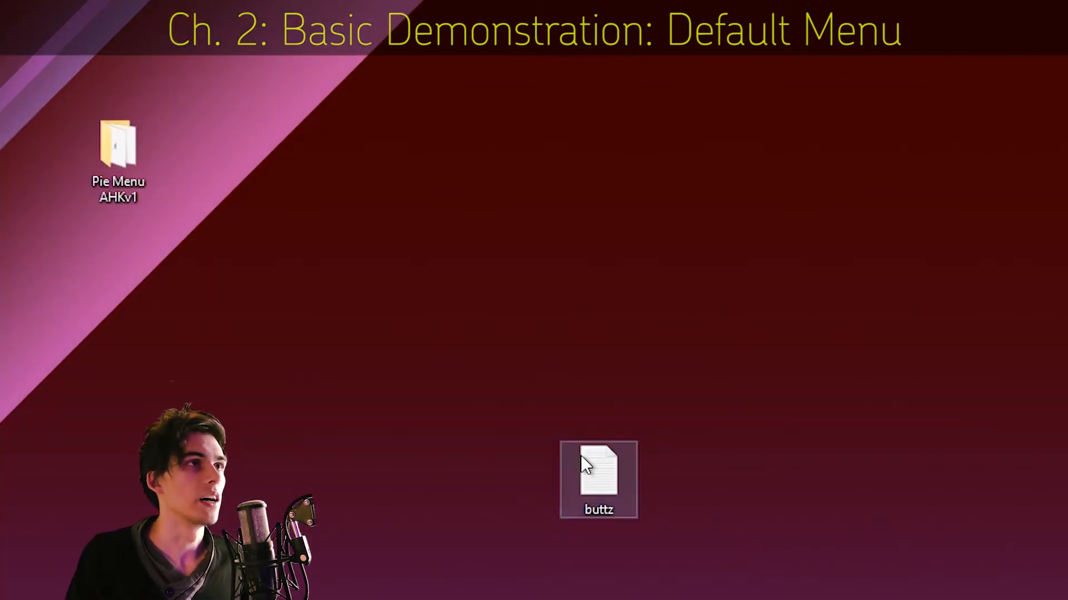
key(Caps_Lock)
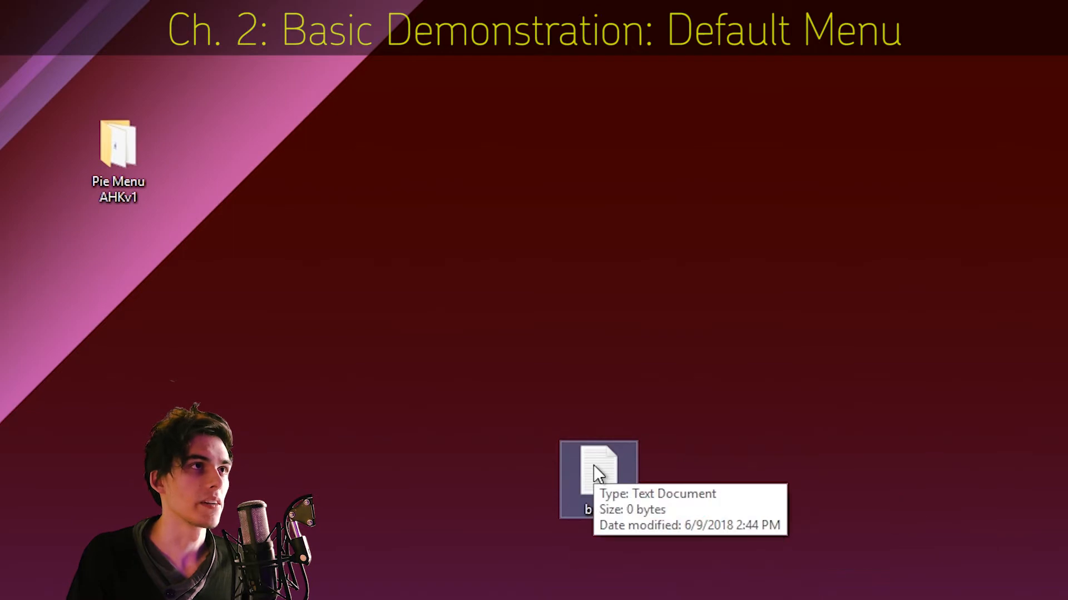
key(Caps_Lock)
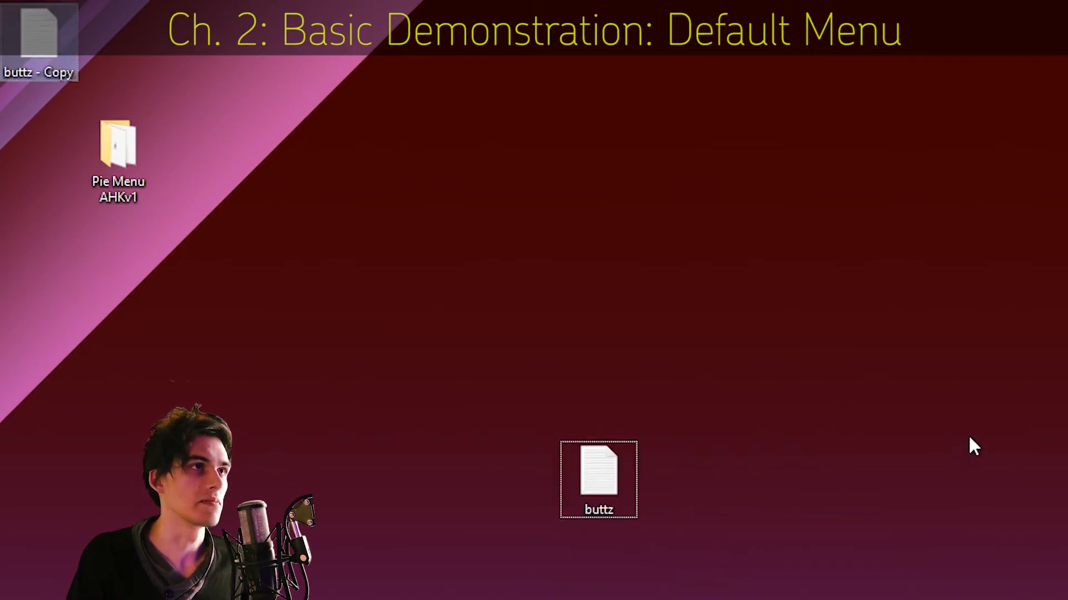
drag(39, 34, 842, 478)
Step: Select both buttz and its copy with the pie menu's Ctrl + LClick function and delete them with its Delete Key function
key(Caps_Lock)
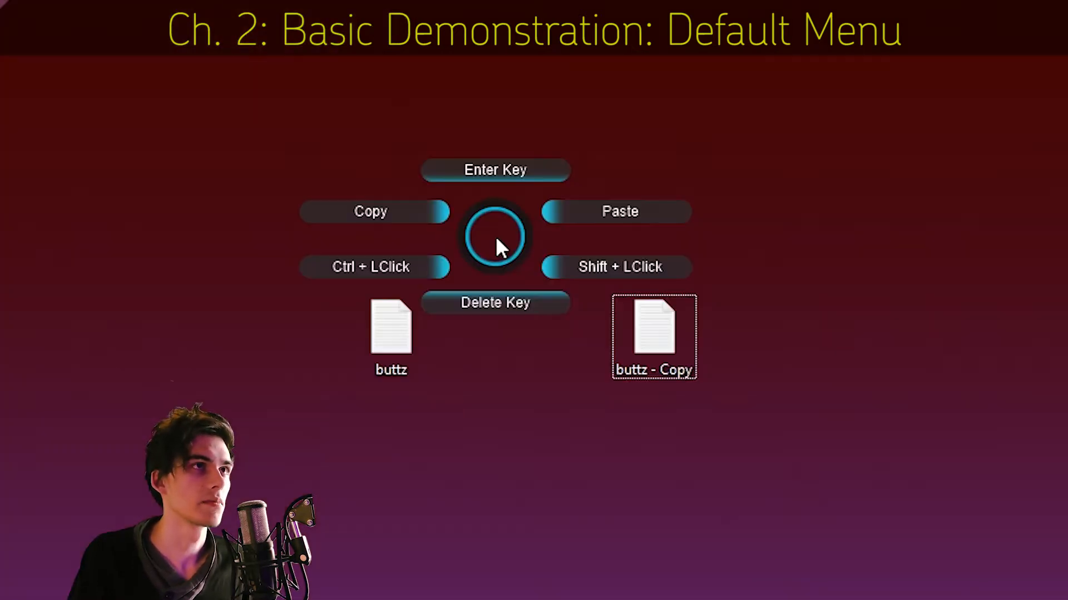
click(659, 334)
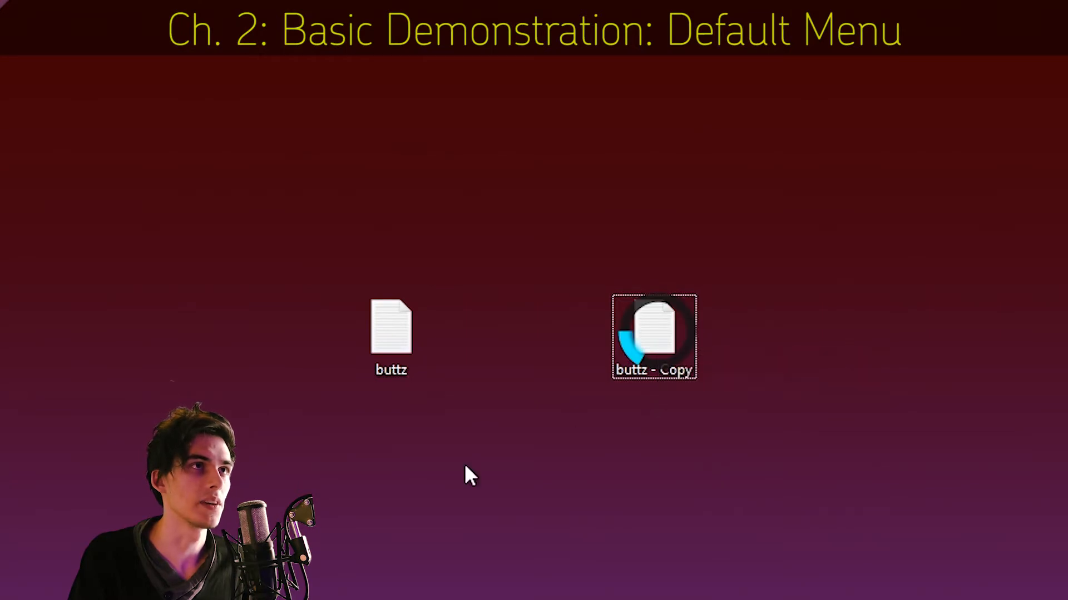
ctrl+click(398, 341)
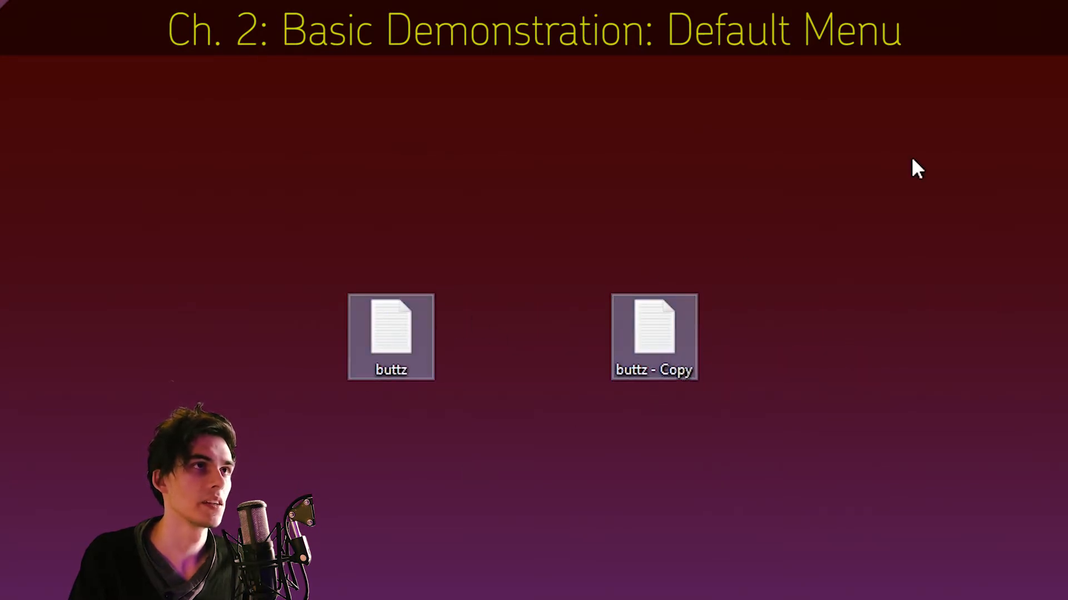
key(Caps_Lock)
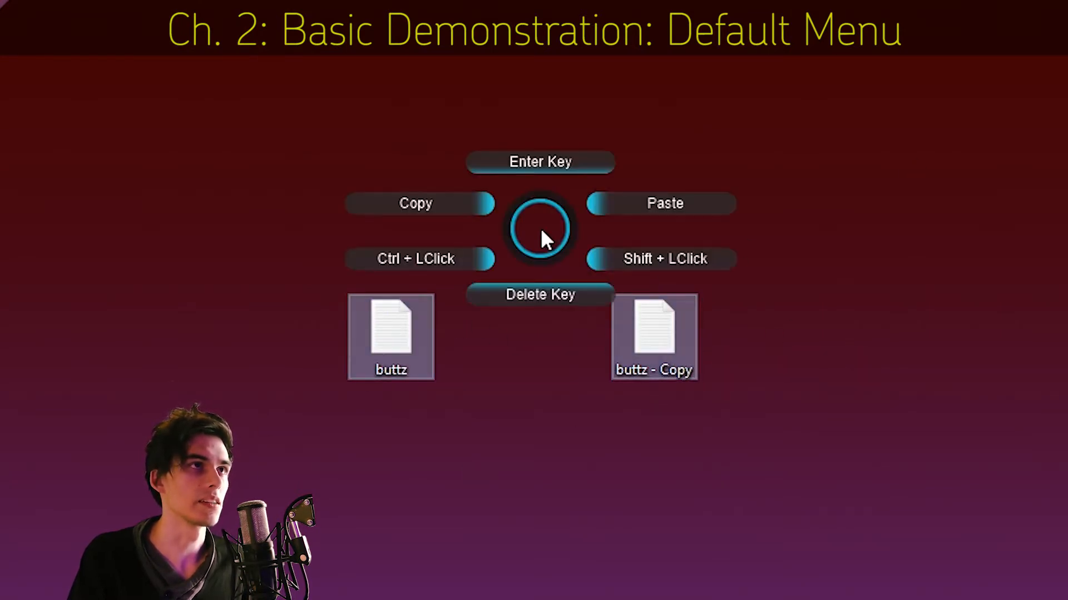
click(539, 358)
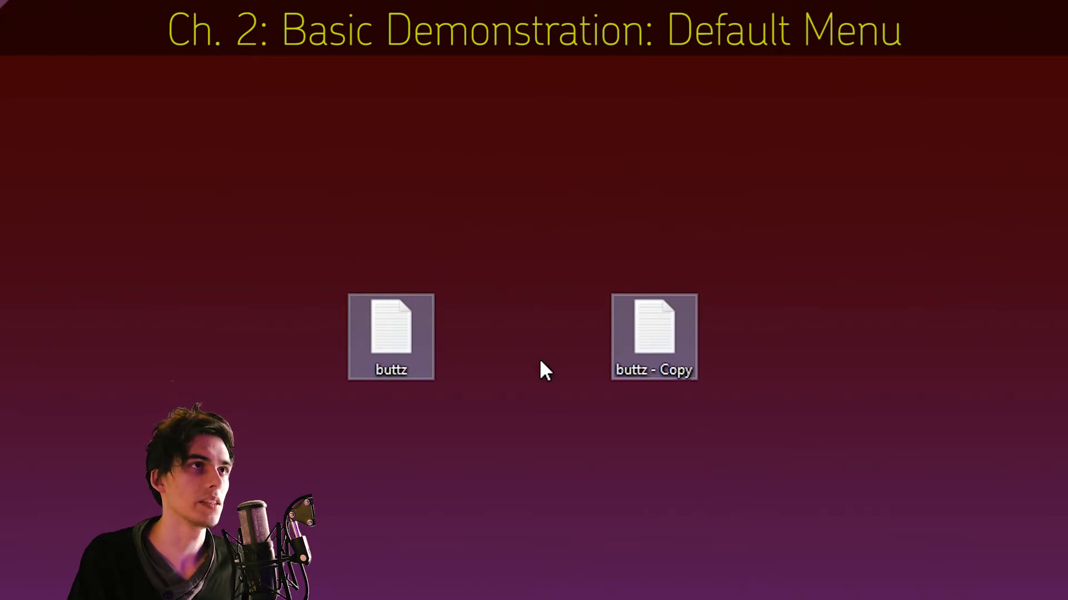
Step: From the Resources folder, use the pie menu's purple layer to navigate back and then forward
key(Caps_Lock)
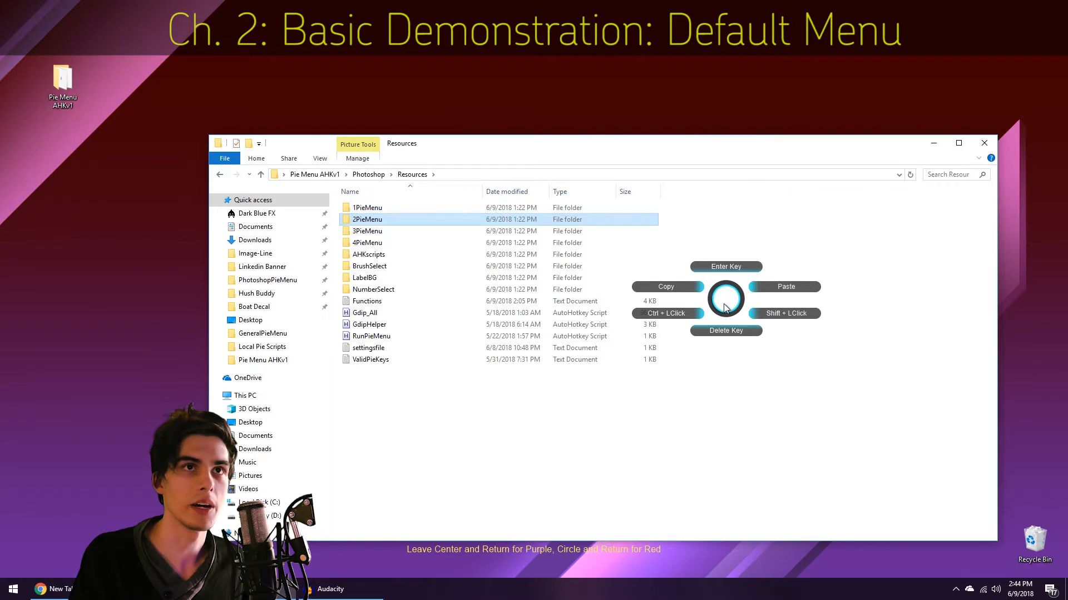
mouse_move(725, 299)
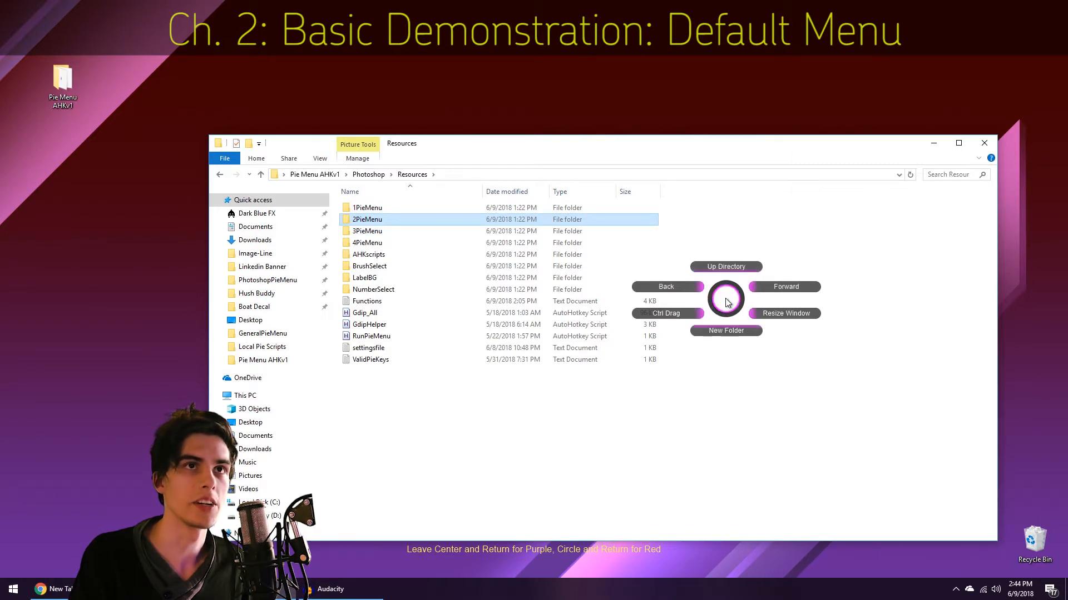
click(674, 265)
key(Caps_Lock)
click(762, 299)
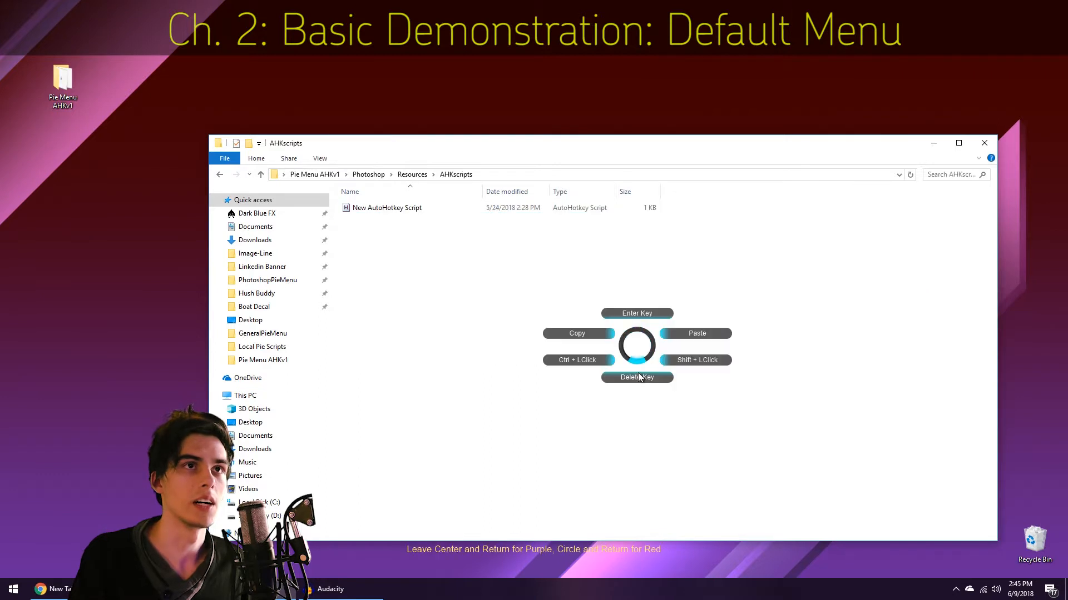
Step: Go up from the AHKscripts folder to its parent with the Up Directory function of the purple pie menu layer
mouse_move(640, 340)
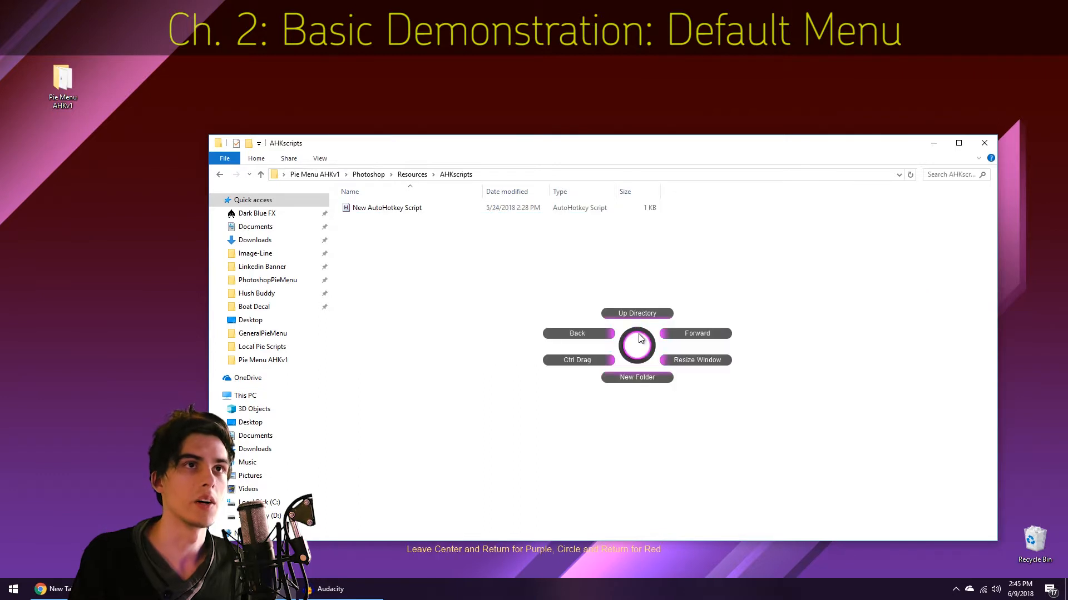
click(634, 285)
key(Caps_Lock)
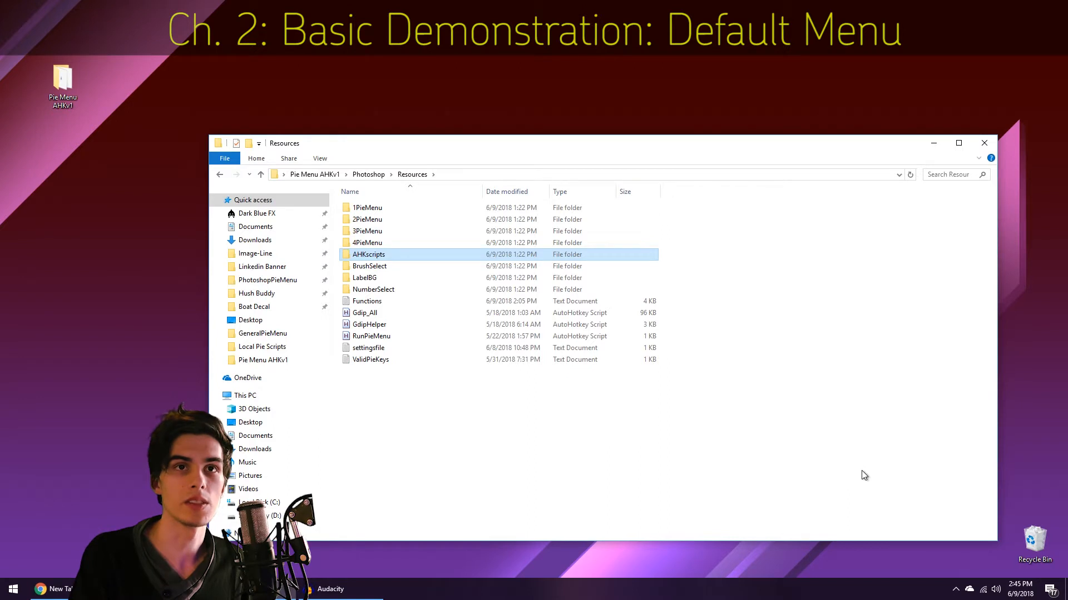
Step: Shrink the Resources folder window with the Resize Window function of the pie menu's purple layer
key(Caps_Lock)
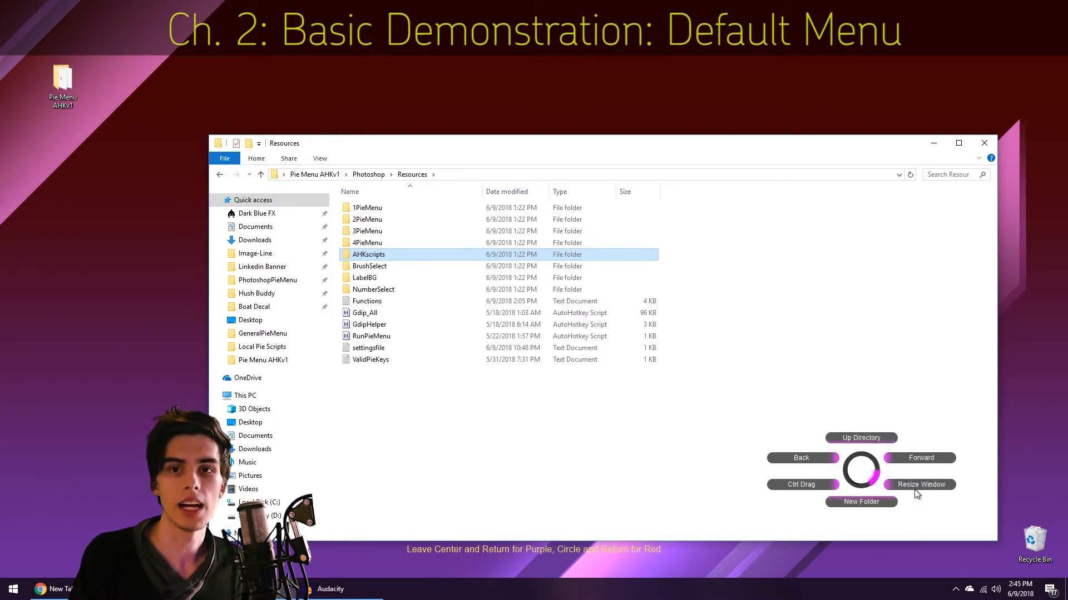
click(914, 490)
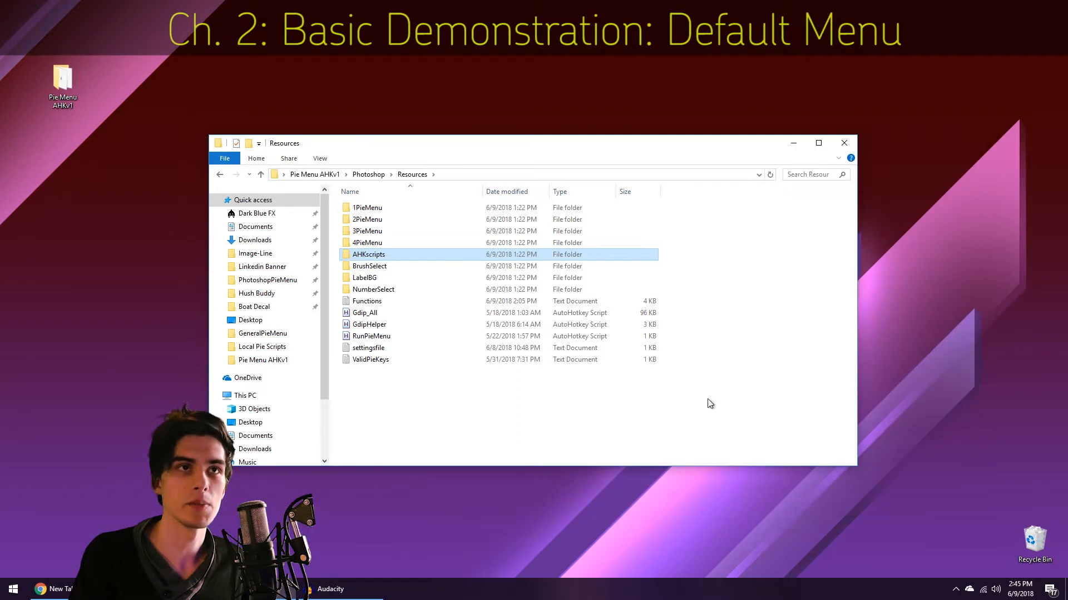
key(Caps_Lock)
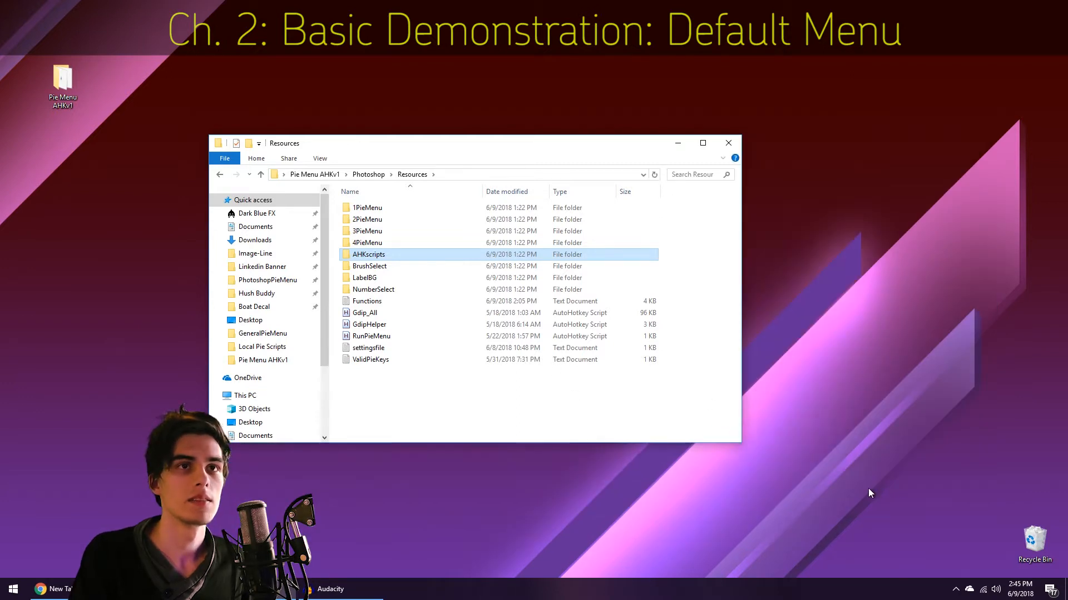
key(Caps_Lock)
key(Caps_Lock)
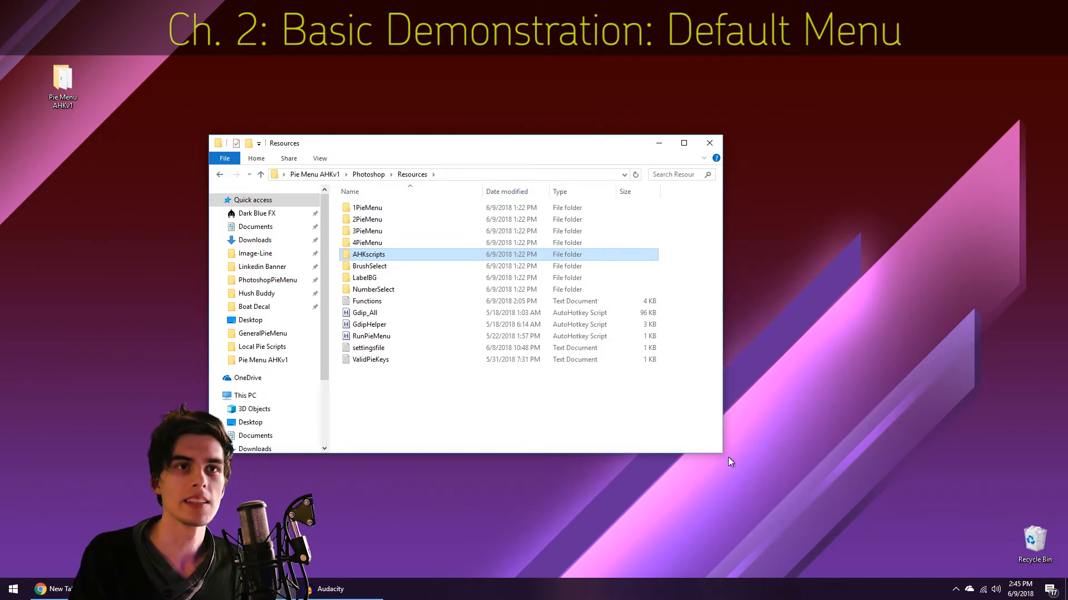
Step: Clear the AHKscripts selection and readjust the size of the Resources window, by its corner and with the pie menu's Resize Window function
drag(723, 456, 779, 467)
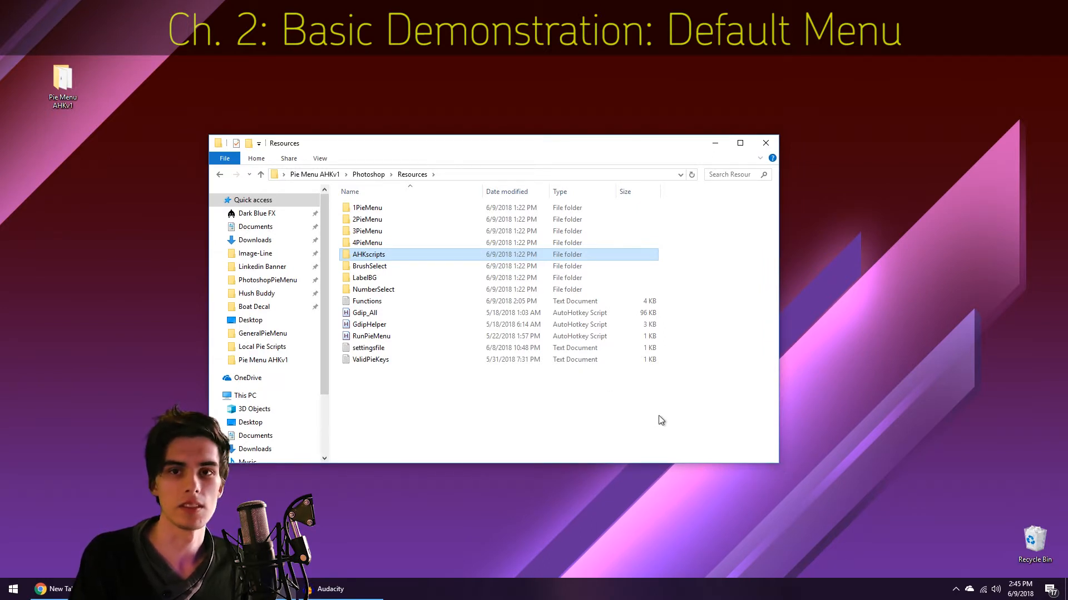
click(500, 407)
key(Caps_Lock)
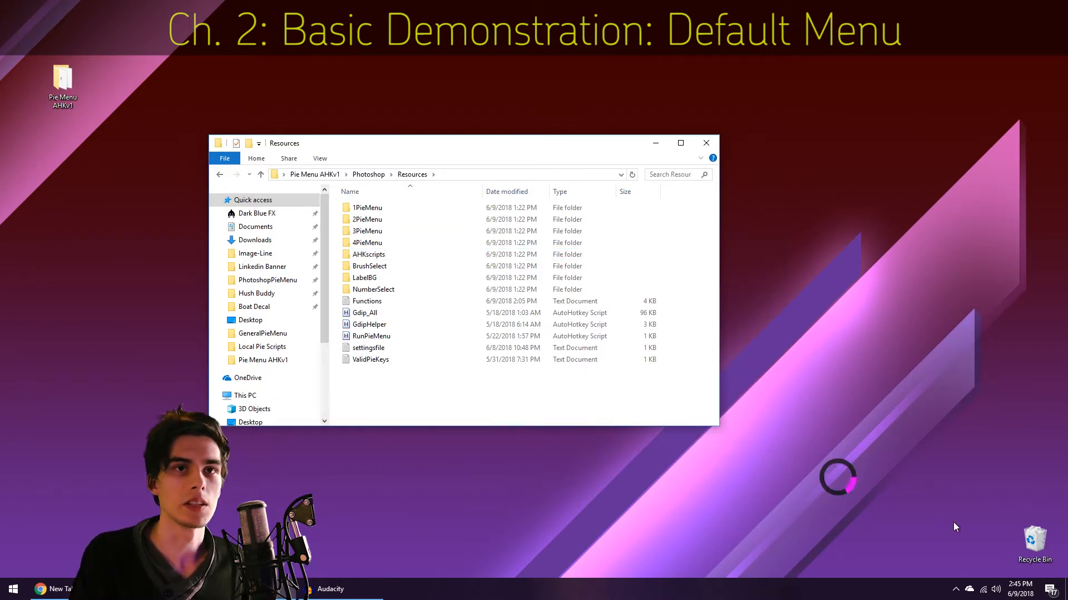
key(Caps_Lock)
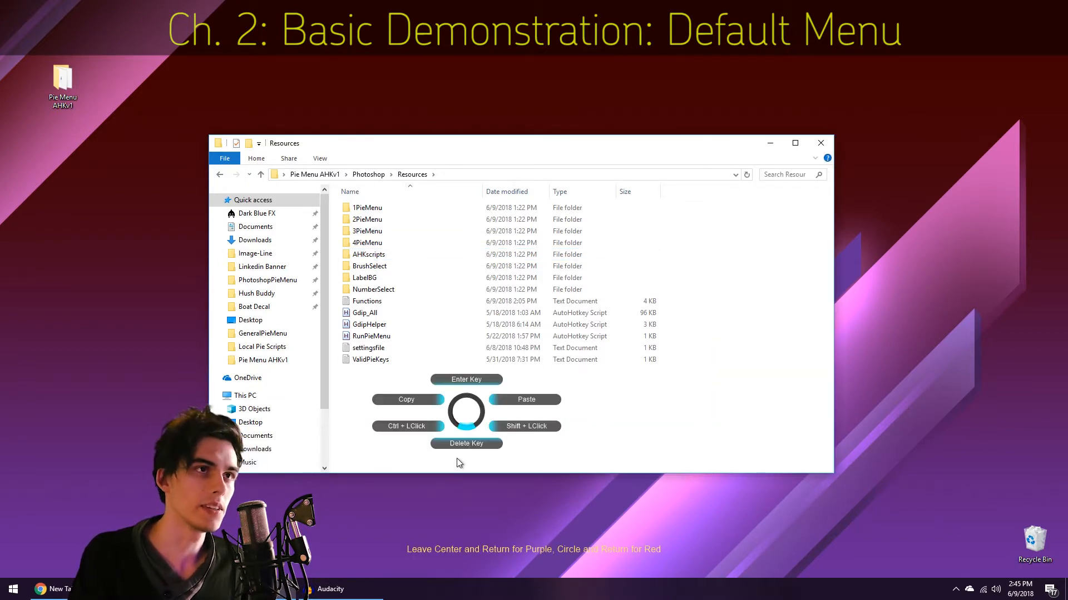
Step: Show the overview of open windows with the Switch Application function of the pie menu's red layer and leave it
mouse_move(463, 410)
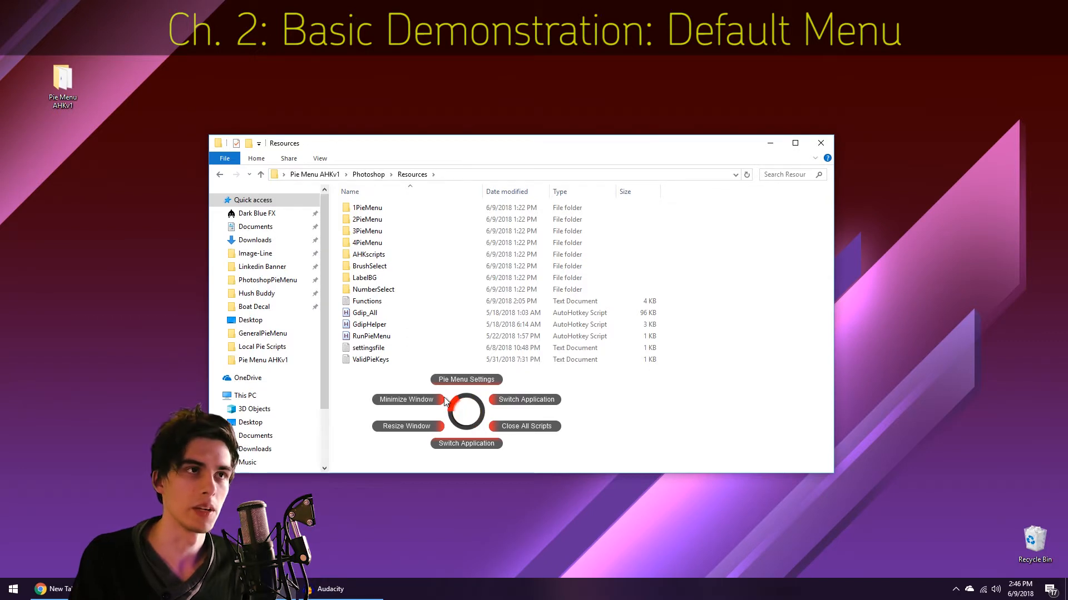
click(515, 388)
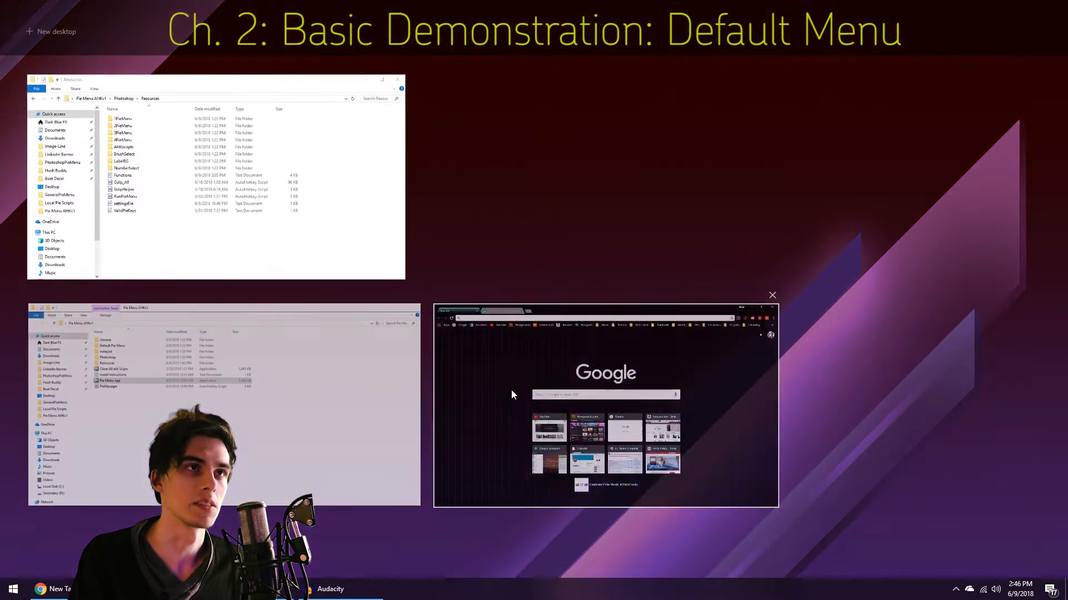
click(554, 168)
Step: Switch to Chrome and bring up the blue and purple layers of its pie menu on the new tab page
key(grave)
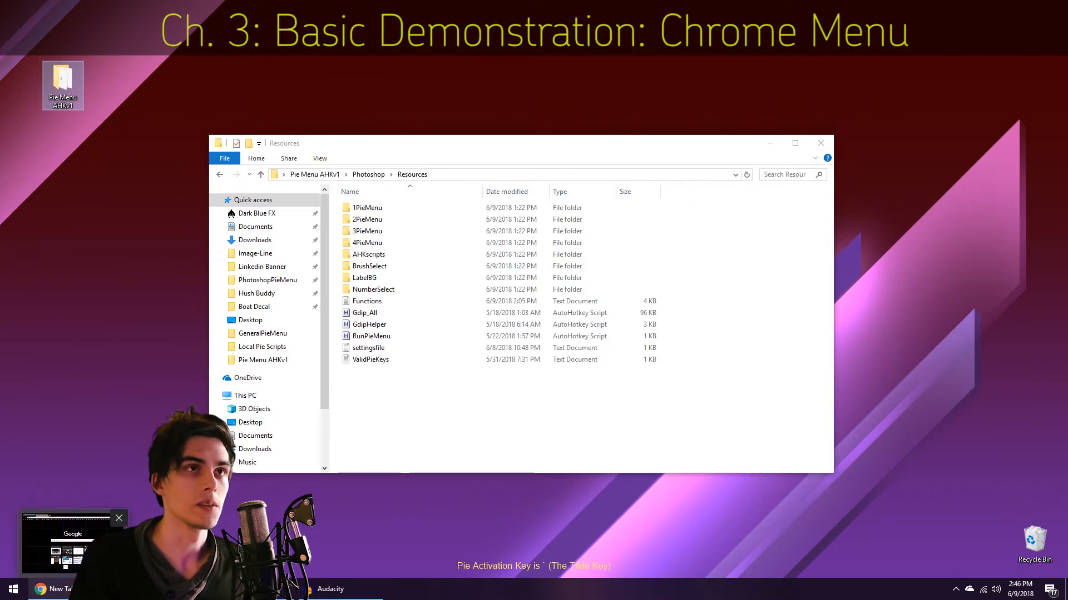
click(44, 589)
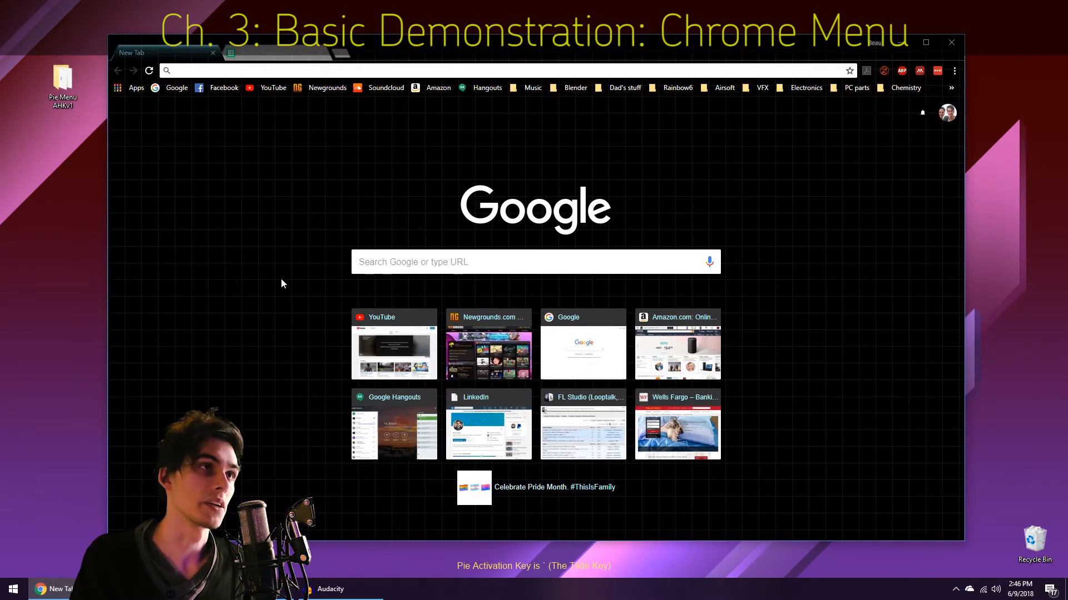
key(grave)
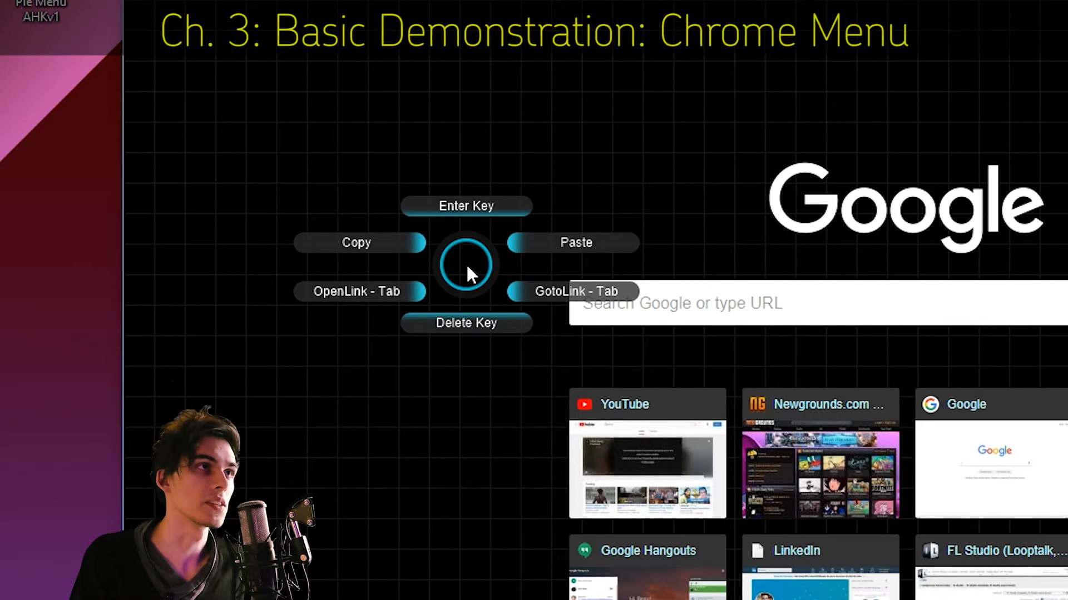
click(473, 269)
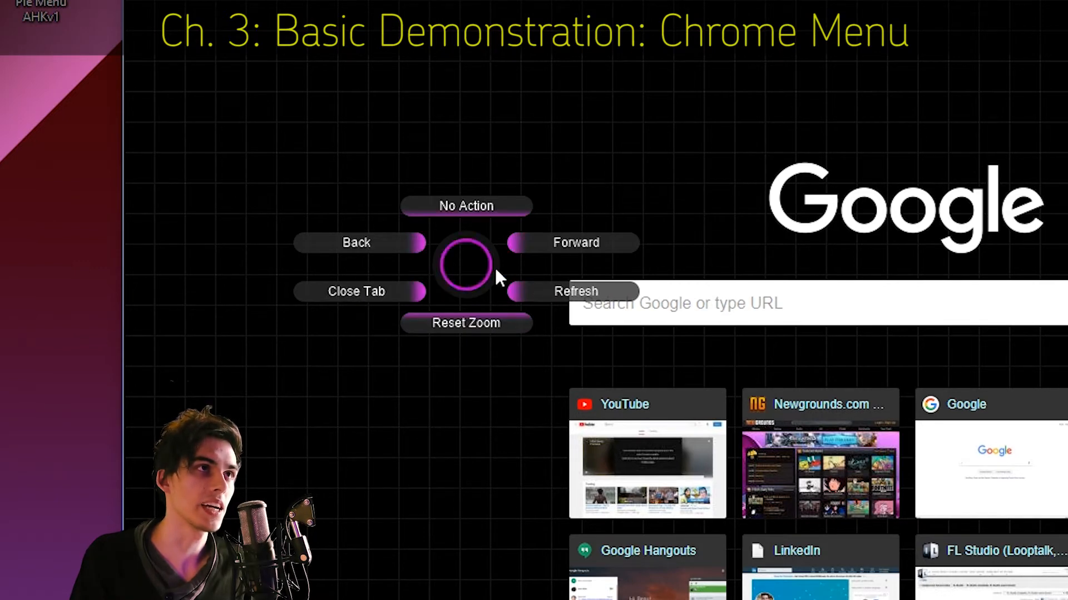
click(465, 269)
key(grave)
click(334, 304)
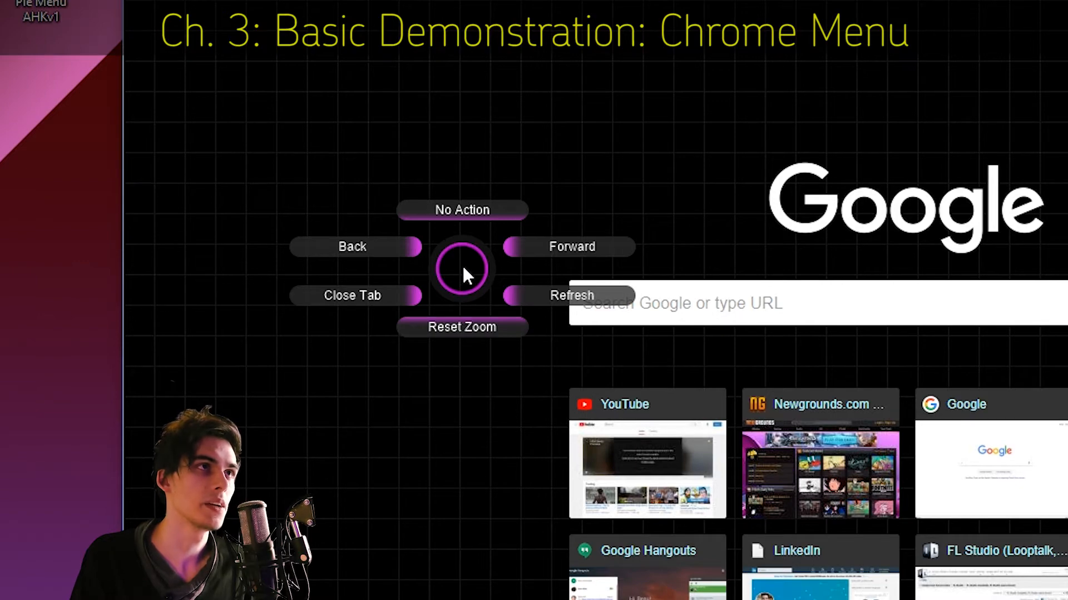
click(462, 266)
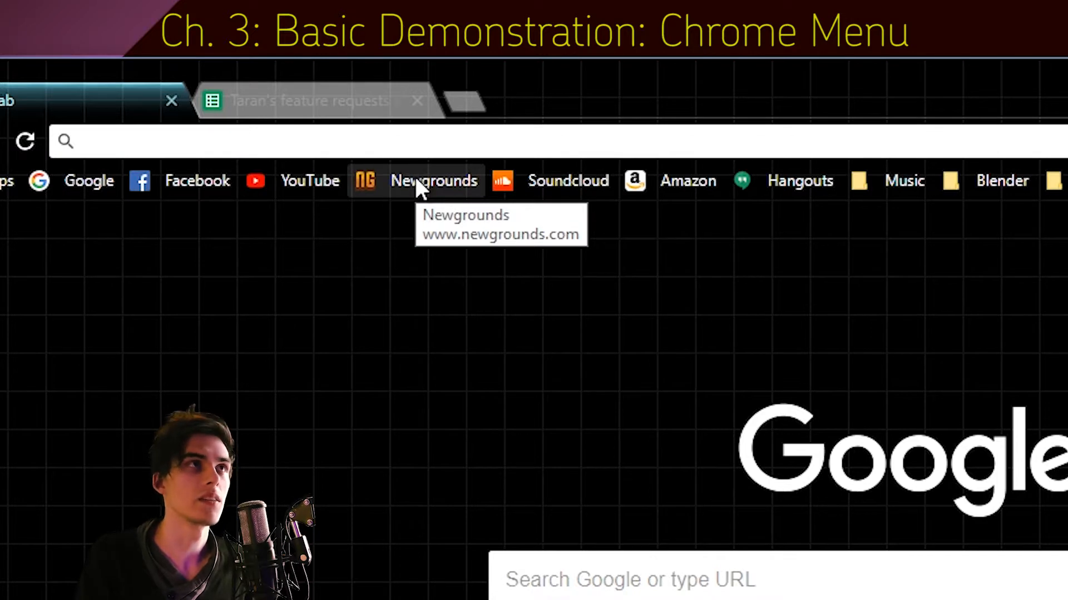
Step: Open the Newgrounds, Soundcloud and YouTube bookmarks in new tabs with the Chrome pie menu's link functions
key(grave)
key(grave)
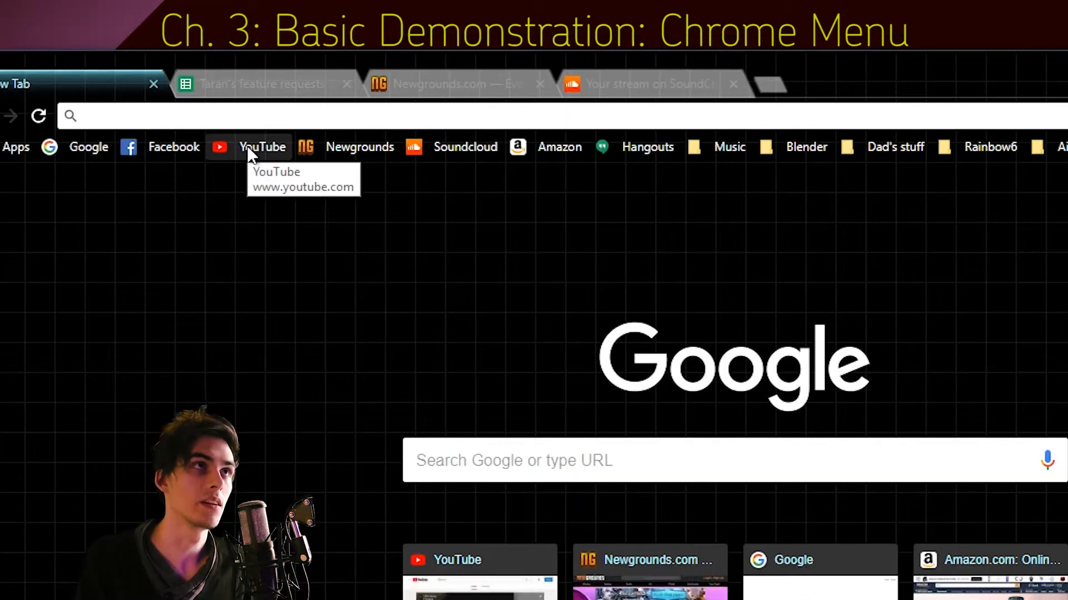
right_click(247, 146)
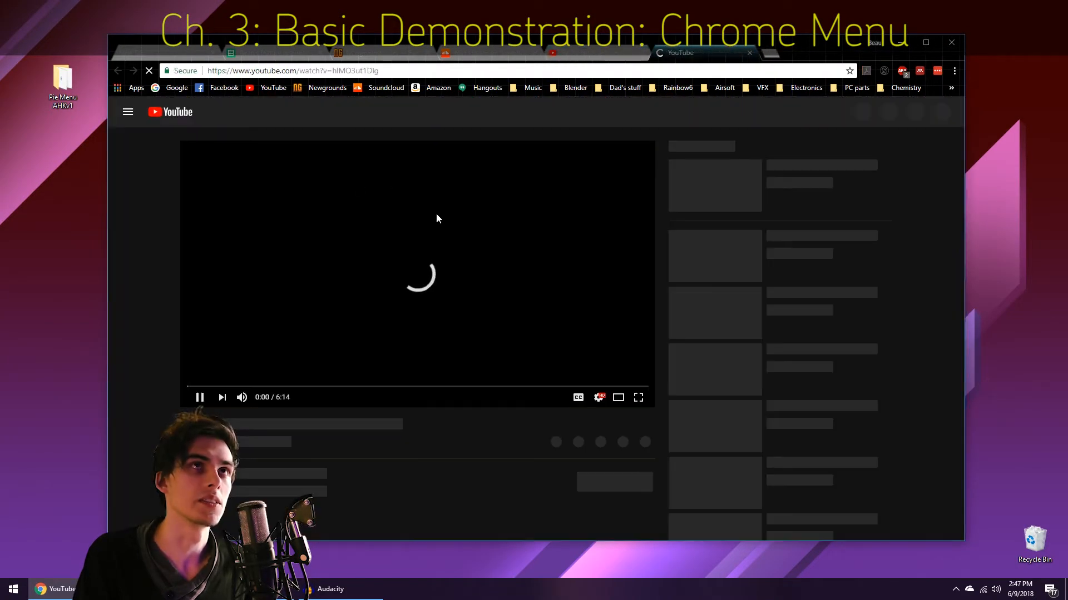
Step: Pause the YouTube video and close its tab and the 100 Interesting Facts tab with the purple layer's Close Tab function
click(406, 264)
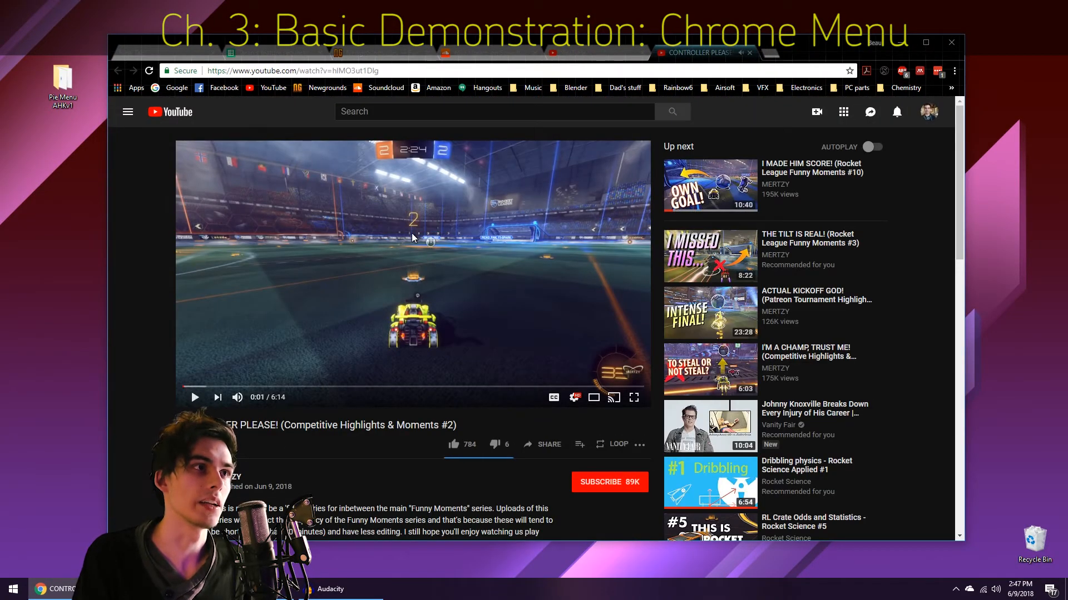
click(749, 53)
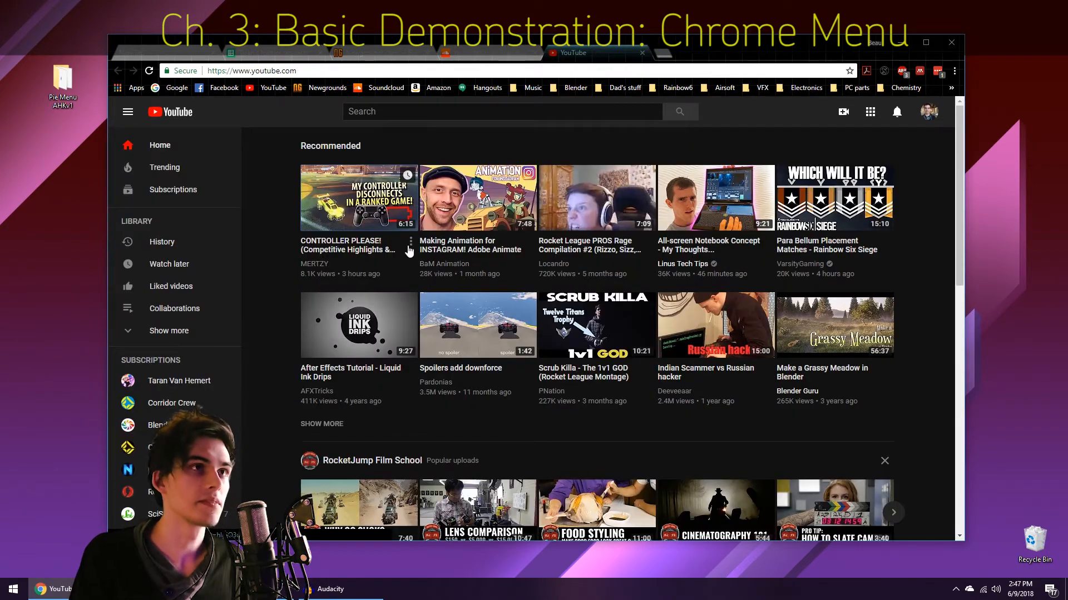
scroll(294, 283, down, 4)
scroll(294, 282, down, 3)
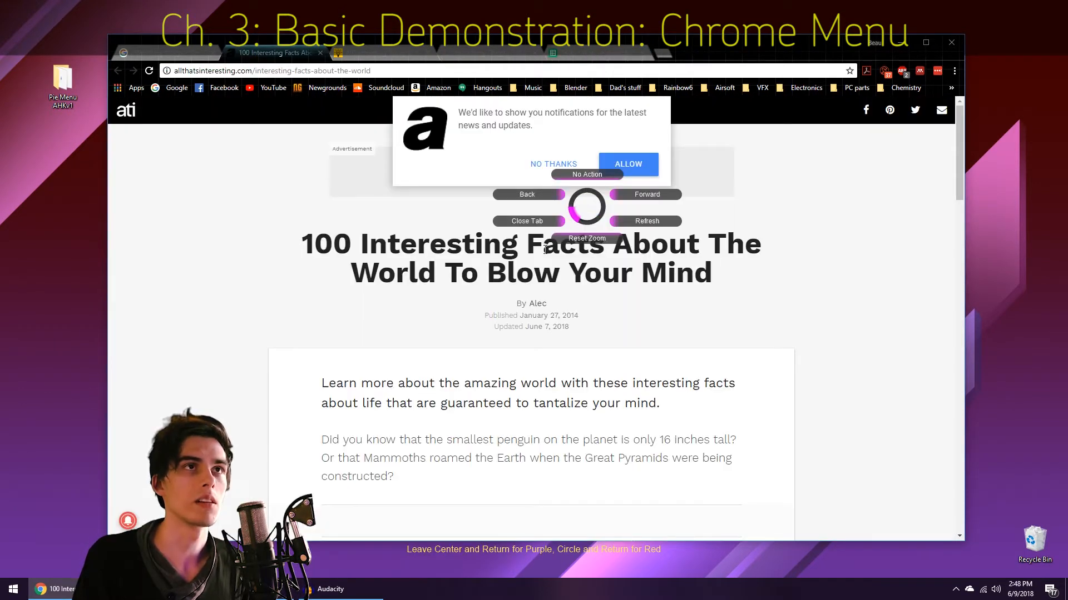
key(ctrl+w)
key(ctrl+w)
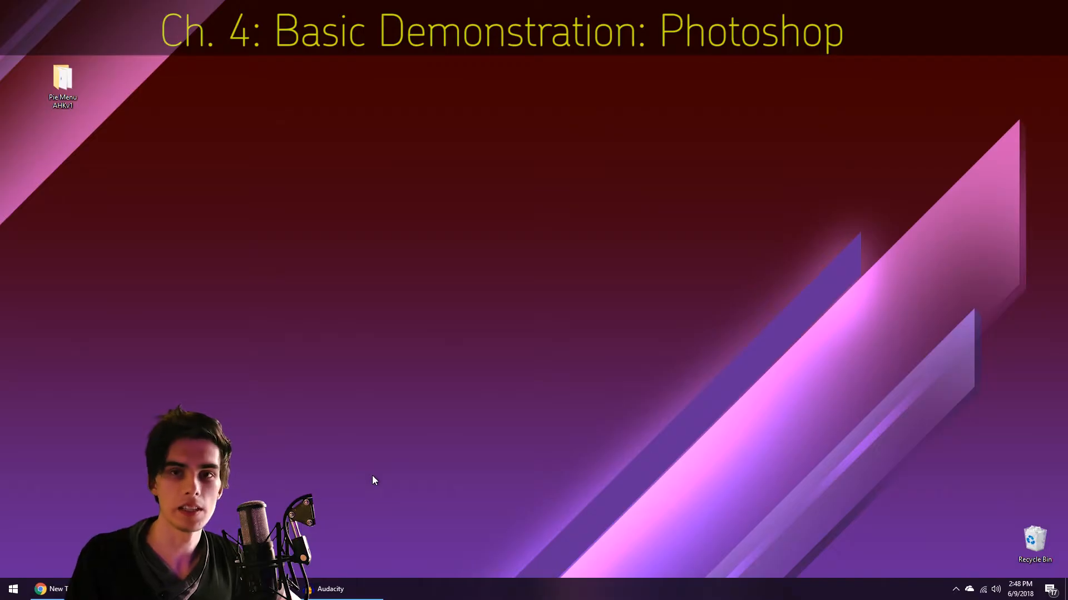
Step: Launch Photoshop and open the recent file SC001_B2.psd
key(super)
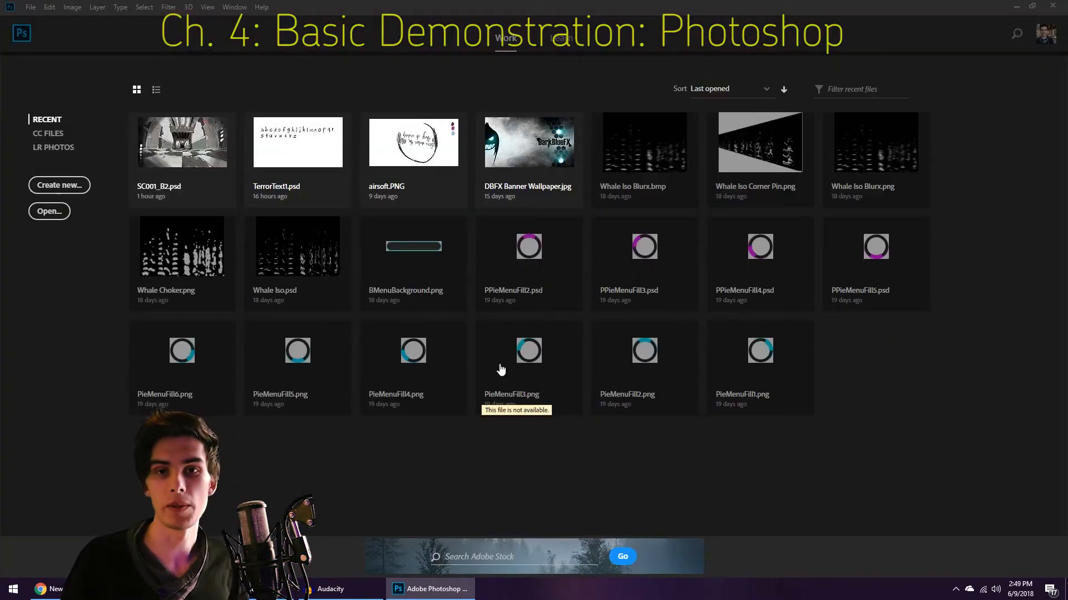
click(176, 158)
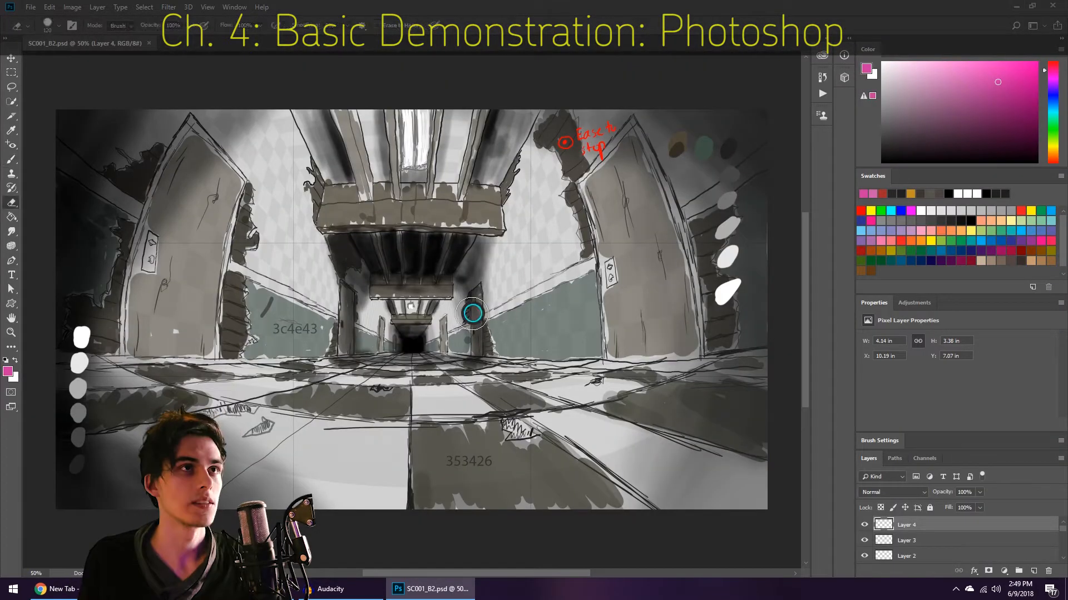
Step: Examine the functions offered by the layers of the Photoshop pie menu over the corridor drawing
right_click(446, 292)
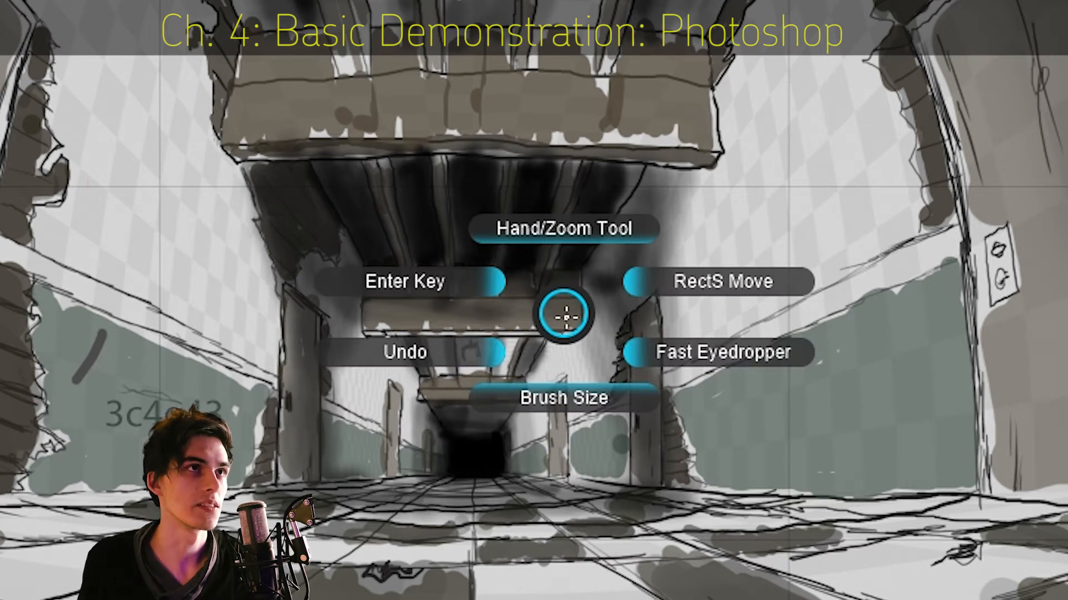
right_click(564, 315)
right_click(565, 315)
right_click(565, 315)
right_click(564, 313)
right_click(565, 309)
right_click(566, 314)
right_click(565, 317)
right_click(565, 317)
right_click(565, 305)
Step: Paint a pink scribble over the ceiling beams with the Brush tool and wipe it away with the Eraser, switching tools through the pie menu
right_click(410, 282)
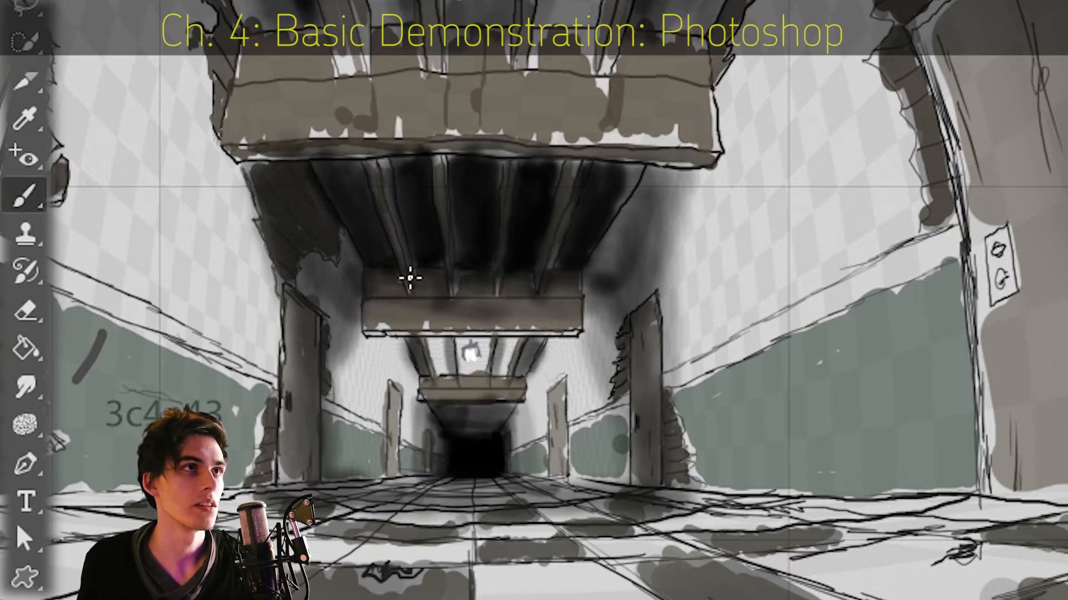
mouse_move(393, 215)
mouse_down()
mouse_move(381, 232)
mouse_move(434, 356)
mouse_move(470, 372)
mouse_up()
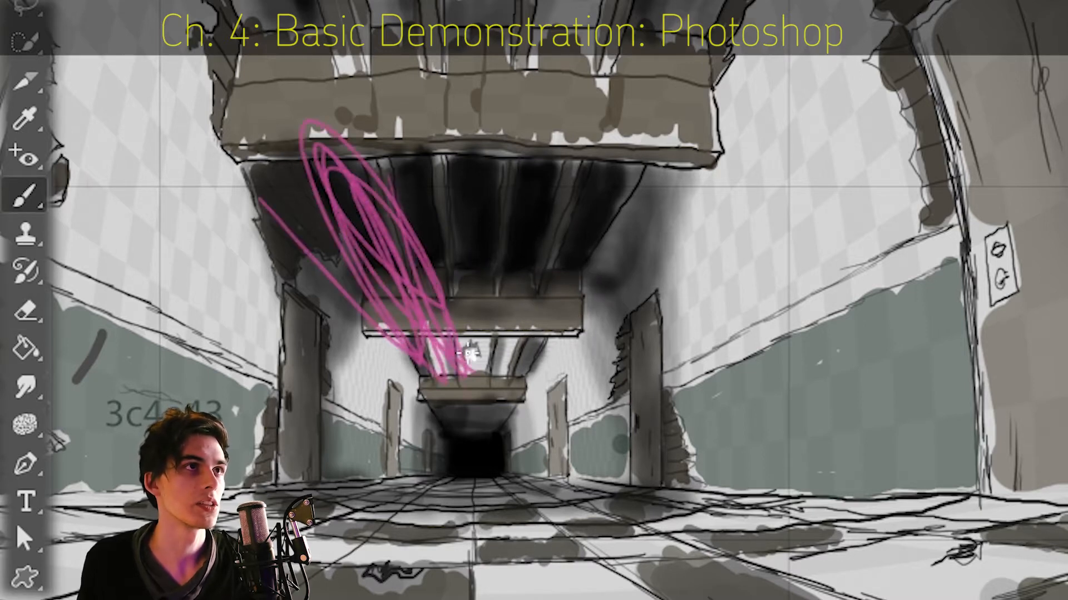
right_click(423, 272)
mouse_move(422, 262)
mouse_down()
mouse_move(422, 219)
mouse_move(301, 240)
mouse_up()
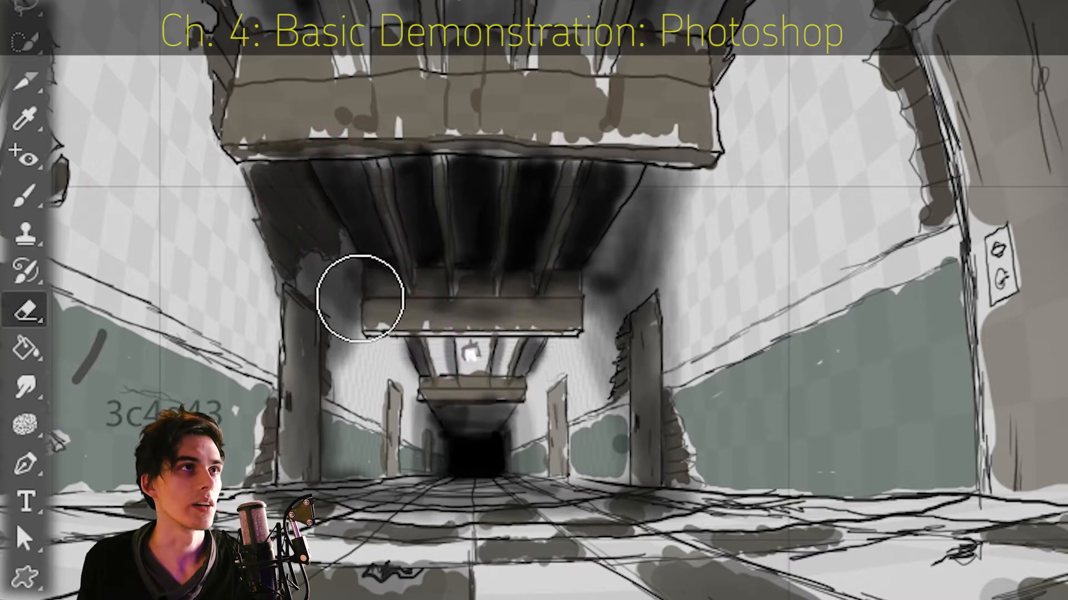
Step: Switch brush tools with the red layer's Change Active Brush function and smear the teal and white paint across the ceiling with the Smudge tool
key(b)
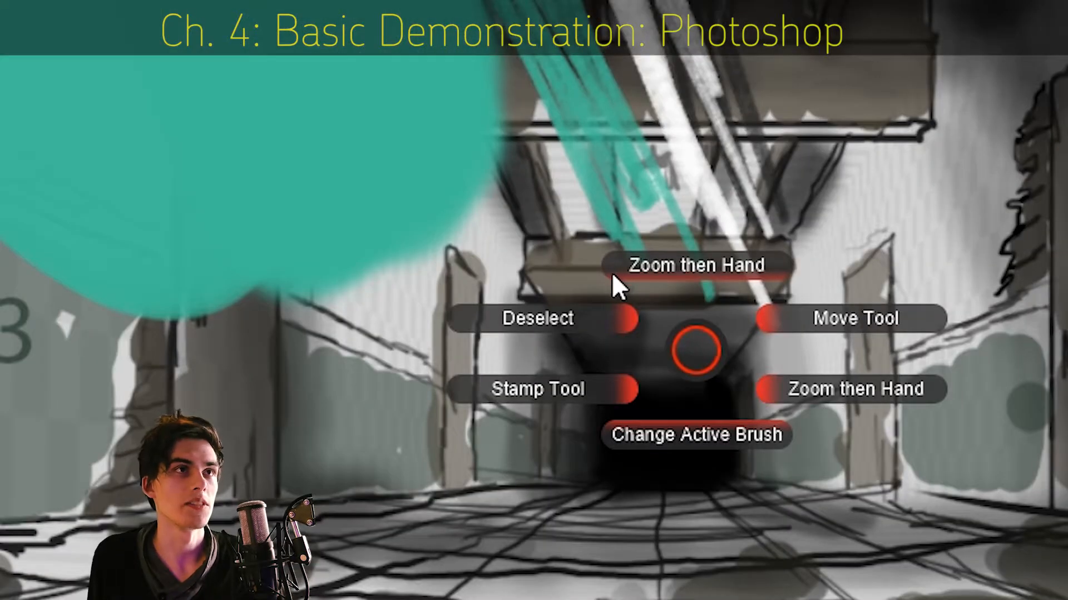
click(619, 426)
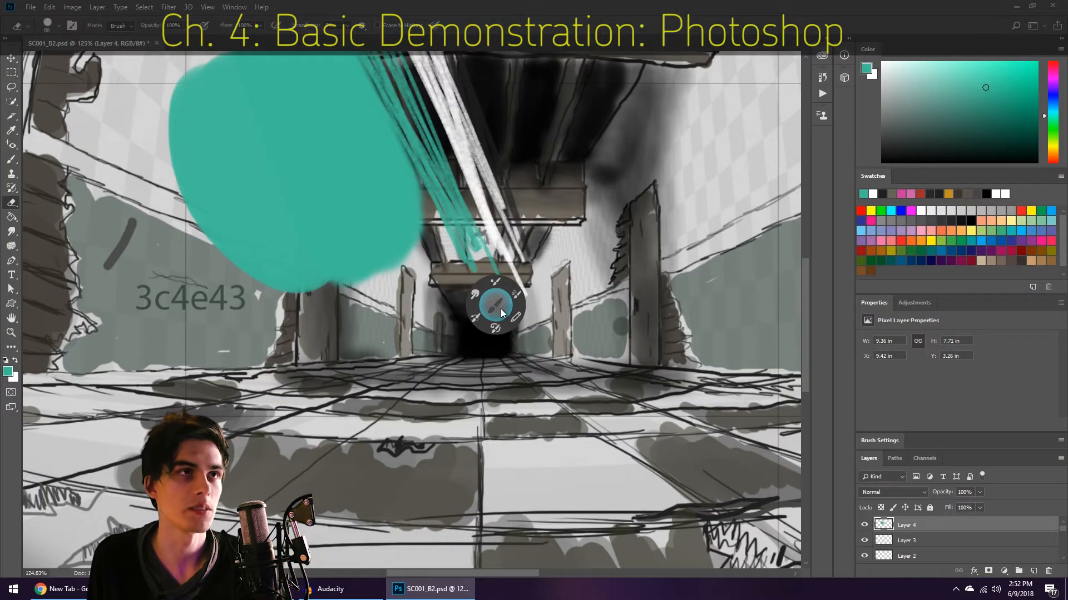
click(432, 254)
mouse_move(423, 231)
mouse_down()
mouse_move(468, 176)
mouse_move(449, 146)
mouse_move(405, 154)
mouse_move(419, 217)
mouse_move(256, 141)
mouse_move(330, 156)
mouse_move(445, 206)
mouse_move(482, 252)
mouse_move(410, 151)
mouse_move(325, 125)
mouse_move(268, 200)
mouse_move(359, 275)
mouse_move(583, 243)
mouse_up()
key(e)
key(r)
mouse_move(463, 132)
mouse_down()
mouse_move(363, 82)
mouse_move(409, 176)
mouse_move(471, 247)
mouse_up()
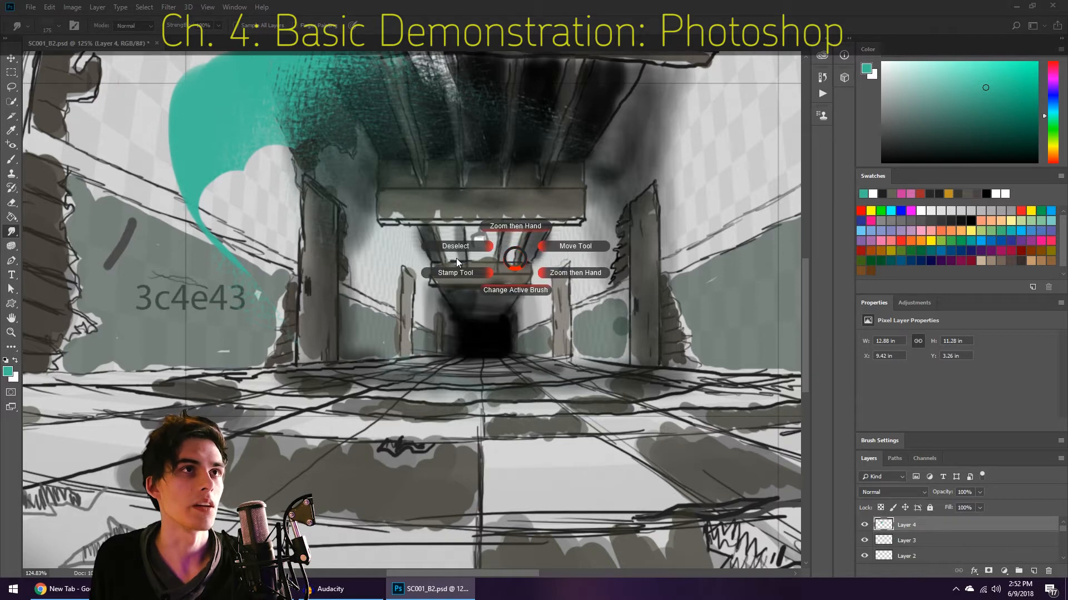
Step: Change the active brush tool again through the red pie menu layer and stroke over the remaining teal paint
click(521, 253)
click(521, 253)
mouse_move(487, 218)
mouse_down()
mouse_move(490, 266)
mouse_move(433, 179)
mouse_move(457, 241)
mouse_move(409, 141)
mouse_move(419, 111)
mouse_move(312, 138)
mouse_move(303, 341)
mouse_move(281, 235)
mouse_move(300, 62)
mouse_up()
key(e)
click(262, 7)
drag(445, 7, 490, 56)
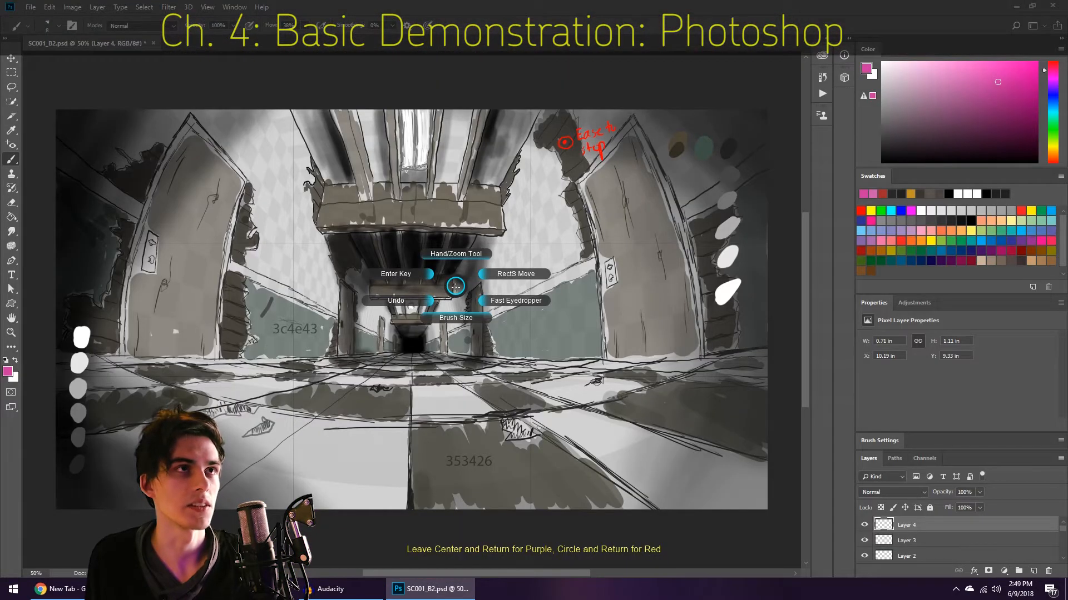
Step: Zoom the canvas to about 52% with the pie menu's Hand/Zoom Tool and paint a pink scribble below the large ceiling beam's right end
click(456, 257)
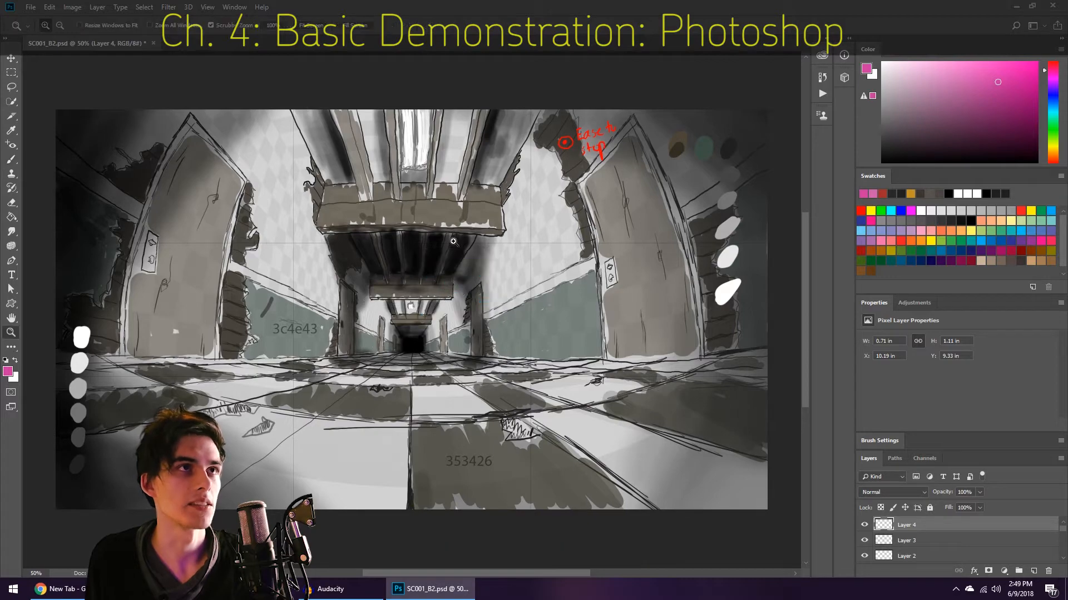
mouse_move(470, 270)
mouse_down()
mouse_move(567, 291)
mouse_move(471, 244)
mouse_move(452, 269)
mouse_up()
key(h)
key(b)
drag(495, 224, 519, 283)
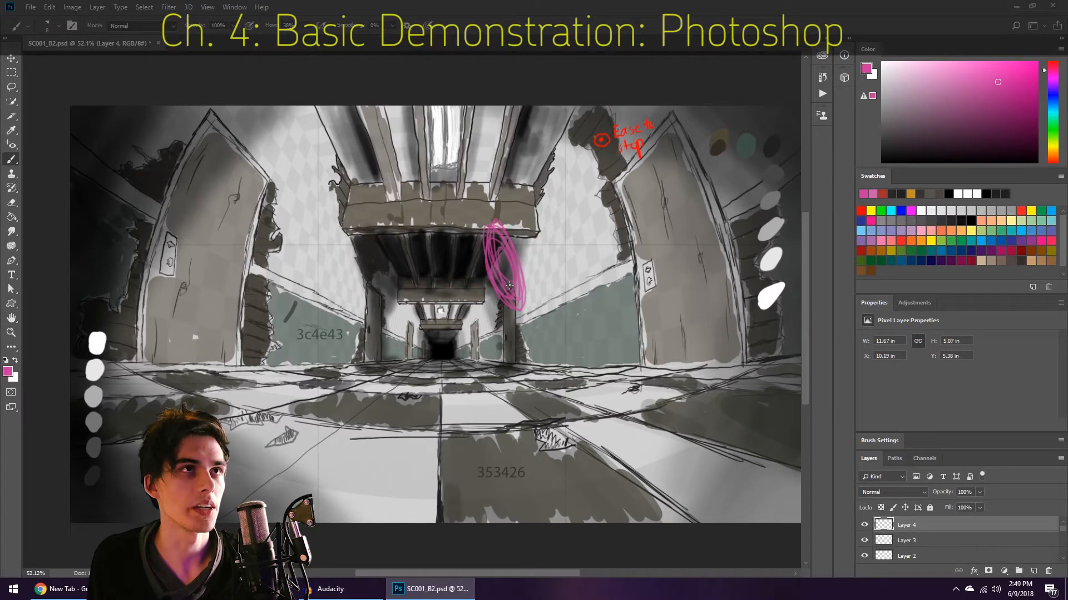
Step: Use RectS Move to select the pink scribble, transform it onto the upper wall left of the ceiling beam, confirm, deselect and return to the Brush
right_click(510, 284)
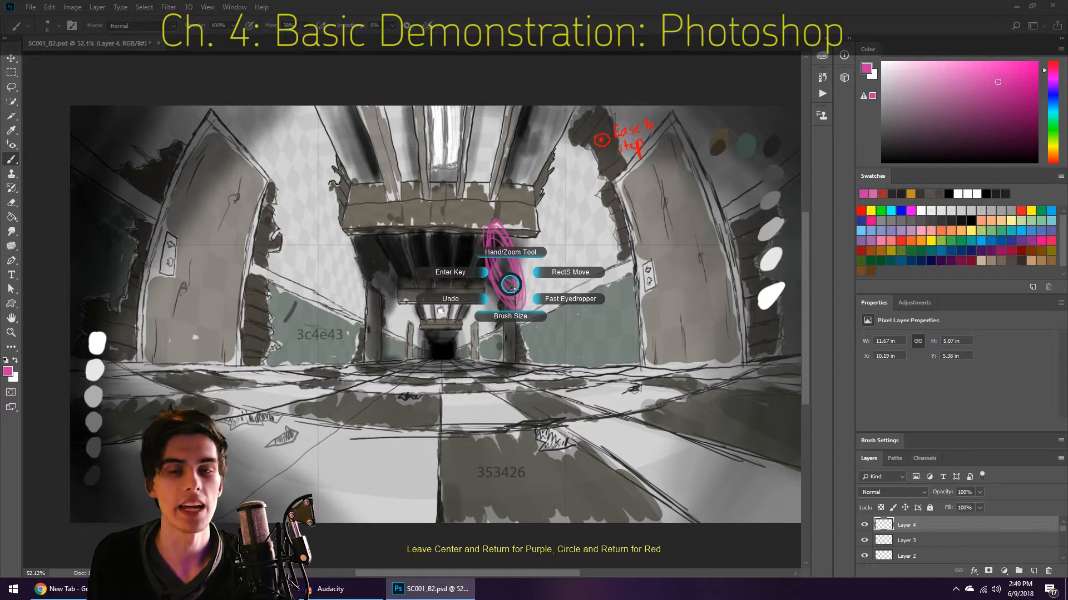
click(560, 270)
drag(451, 195, 567, 338)
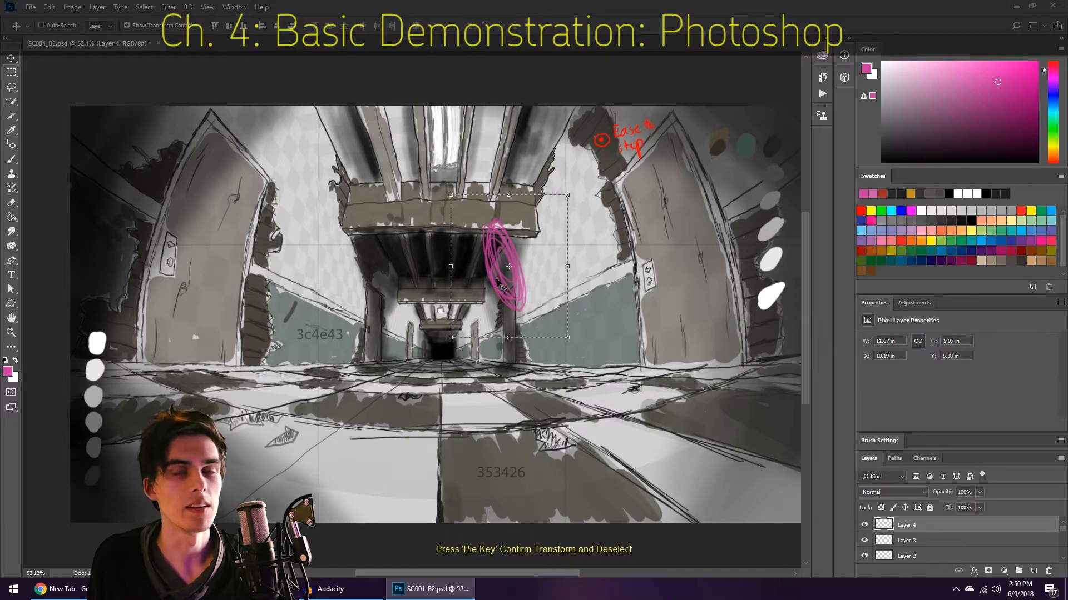
mouse_move(505, 288)
mouse_down()
mouse_move(289, 244)
mouse_move(319, 271)
mouse_move(395, 231)
mouse_up()
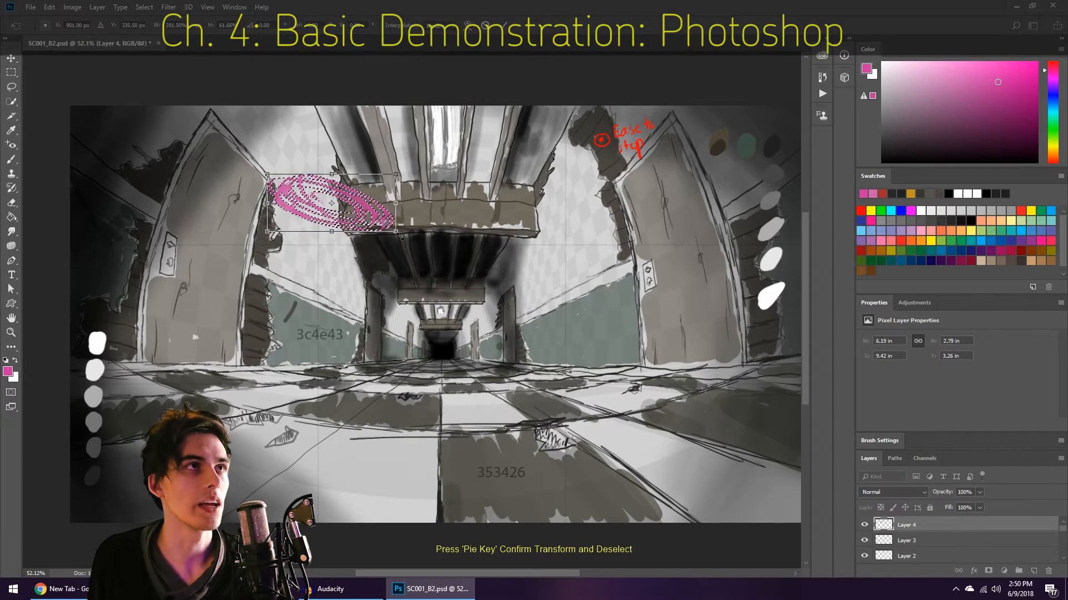
key(Return)
key(ctrl+d)
key(b)
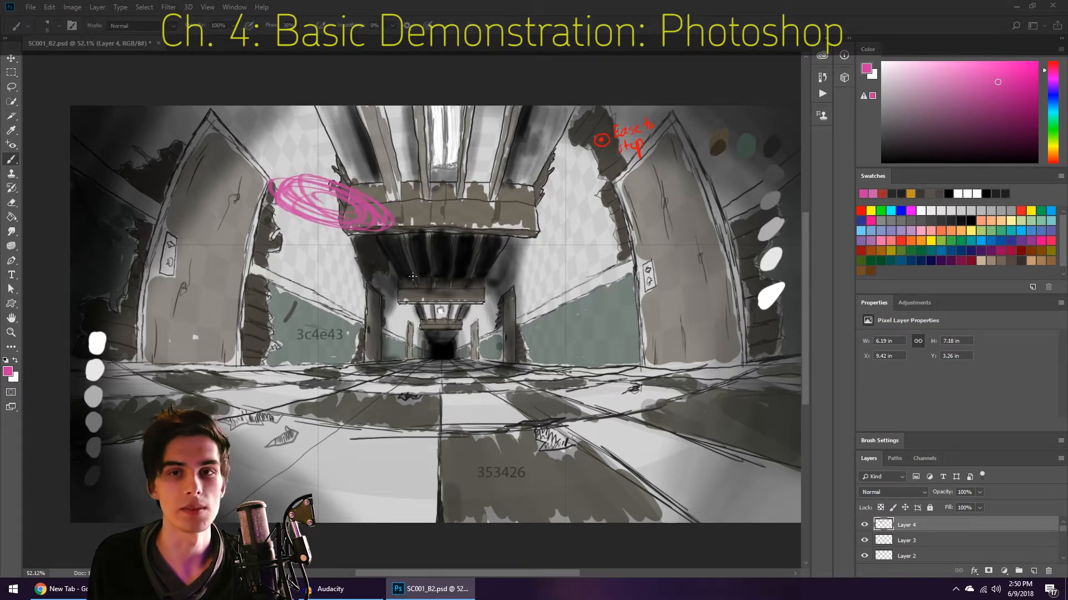
Step: Sample the near-black paint blob beside the right door with the Fast Eyedropper and paint dark diagonal strokes down the right wall
right_click(443, 300)
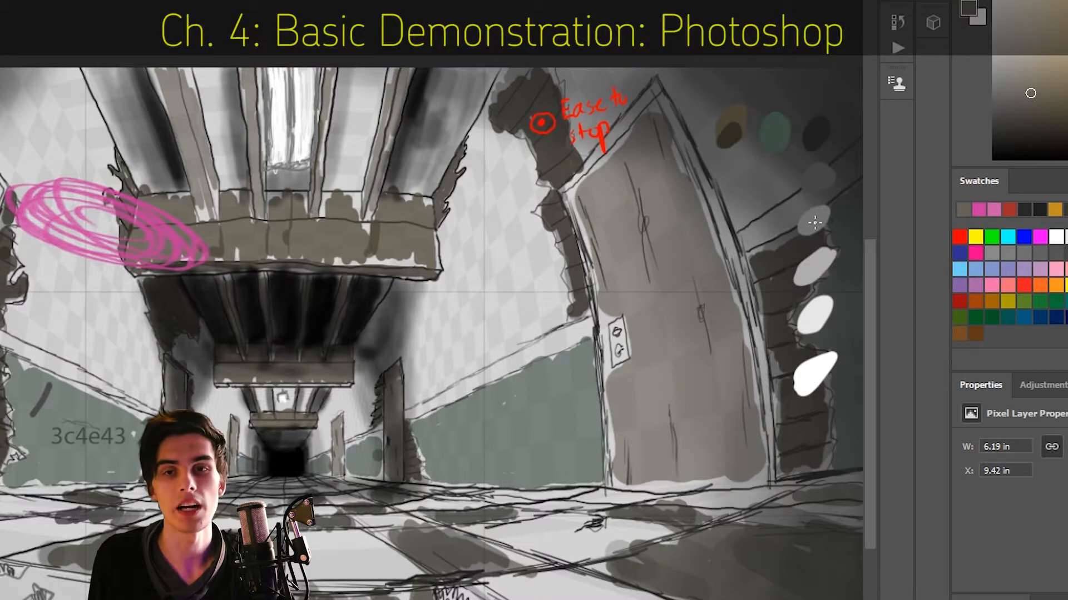
alt+click(815, 135)
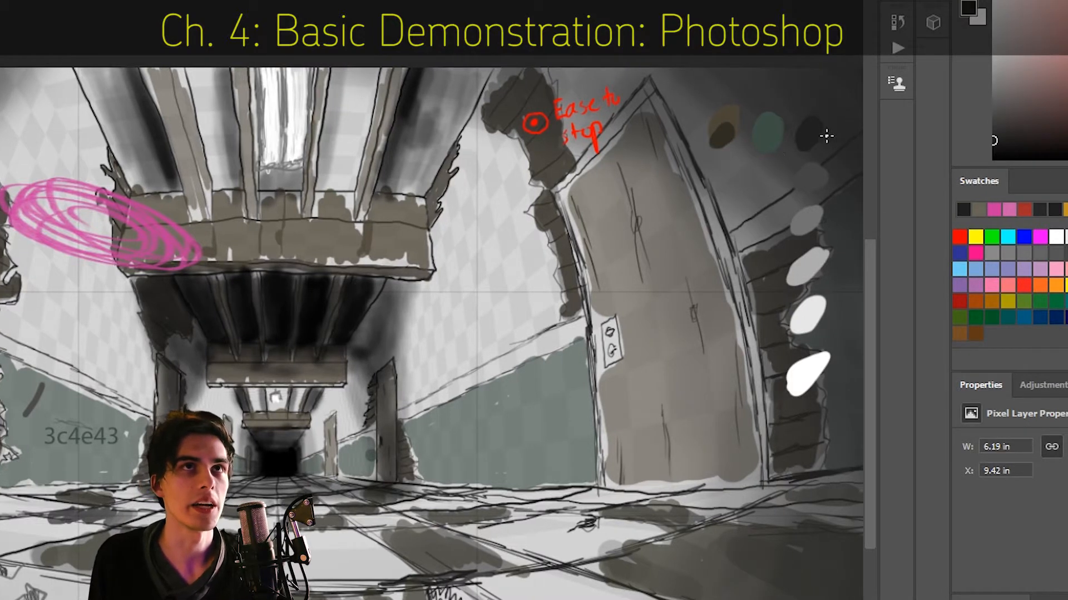
right_click(810, 134)
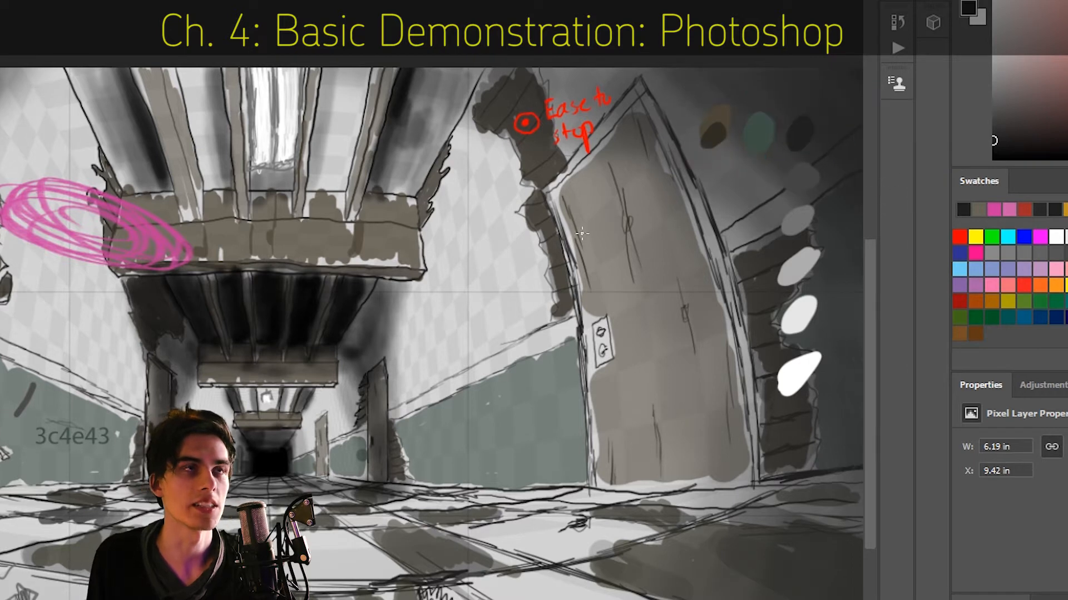
drag(436, 264, 496, 478)
drag(443, 300, 513, 478)
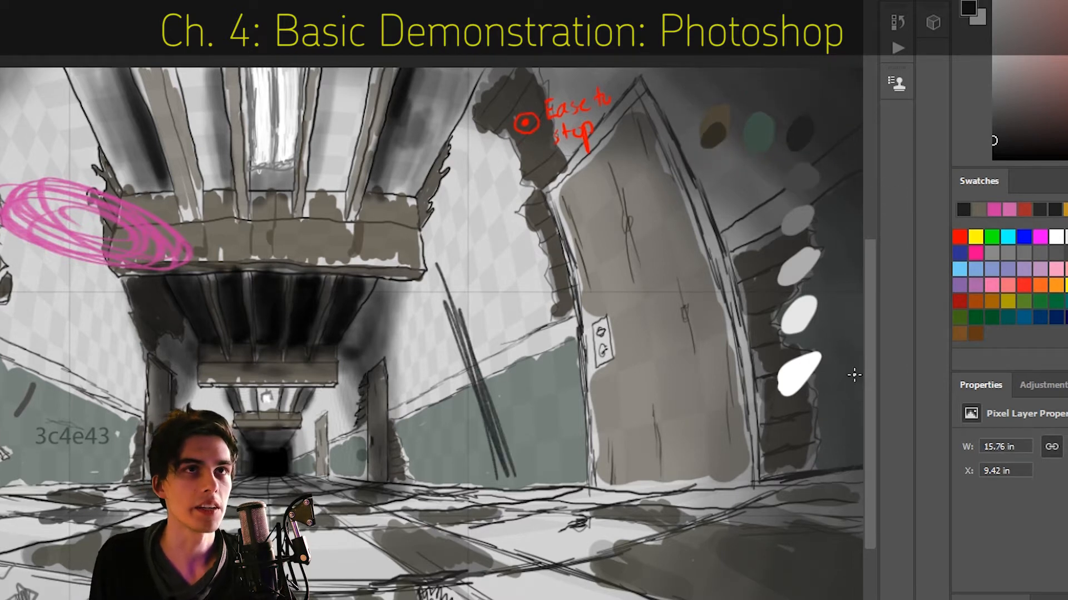
Step: Sample the white paint blob beside the right door and paint white diagonal strokes alongside the dark ones
alt+click(801, 371)
drag(466, 393, 507, 481)
mouse_move(404, 280)
mouse_down()
mouse_move(508, 502)
mouse_move(489, 470)
mouse_move(497, 478)
mouse_up()
drag(404, 280, 457, 393)
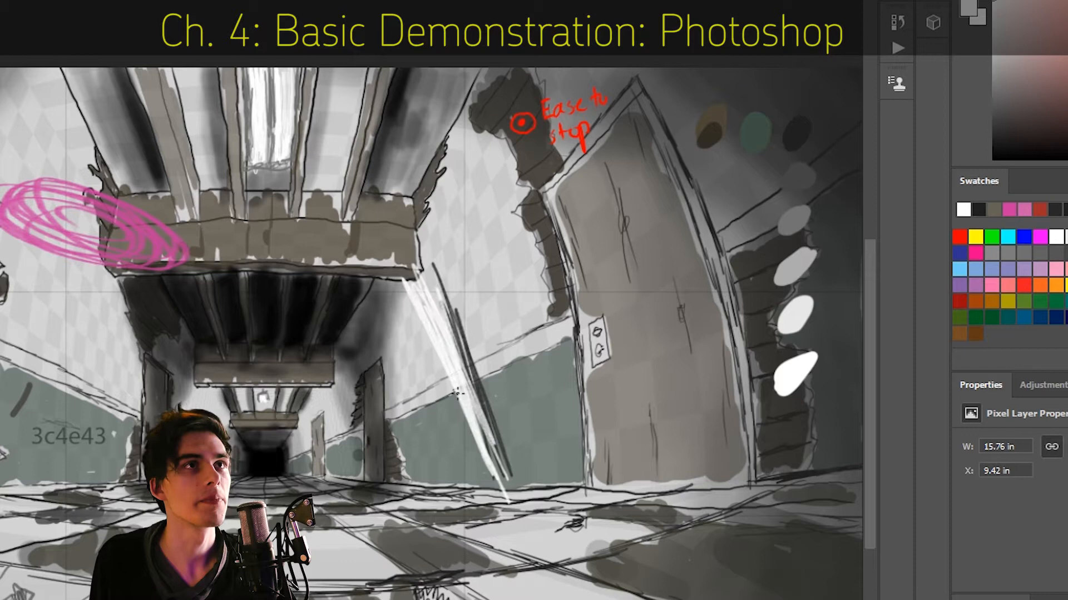
Step: Choose a teal colour with the purple layer's Color Select and paint diagonal strokes beside the white ones
right_click(527, 369)
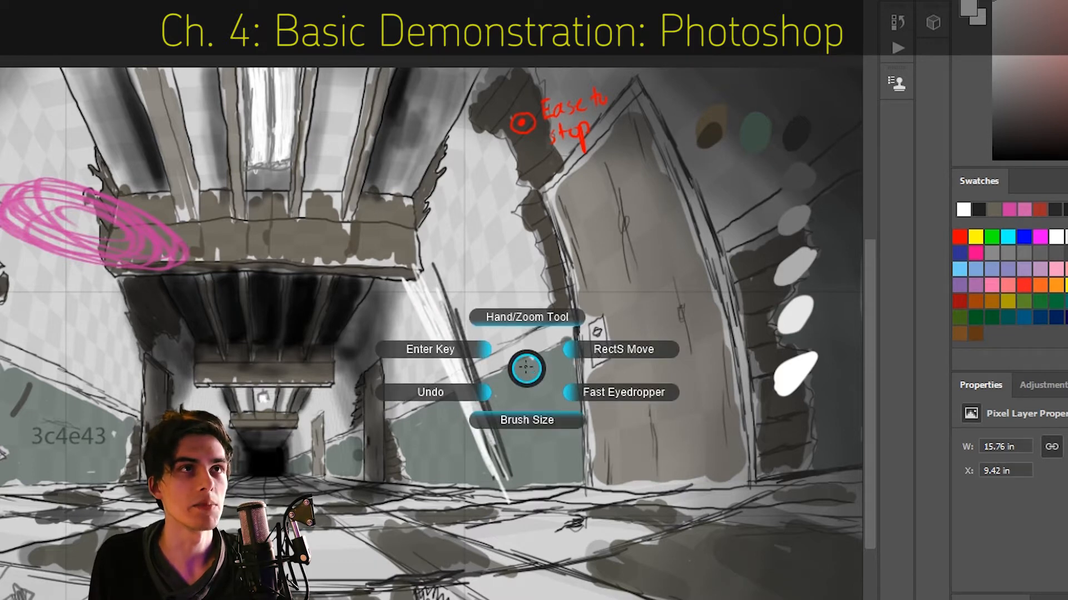
click(526, 367)
click(592, 410)
drag(593, 412, 681, 444)
mouse_move(420, 309)
mouse_down()
mouse_move(406, 356)
mouse_move(467, 461)
mouse_move(400, 311)
mouse_move(437, 395)
mouse_up()
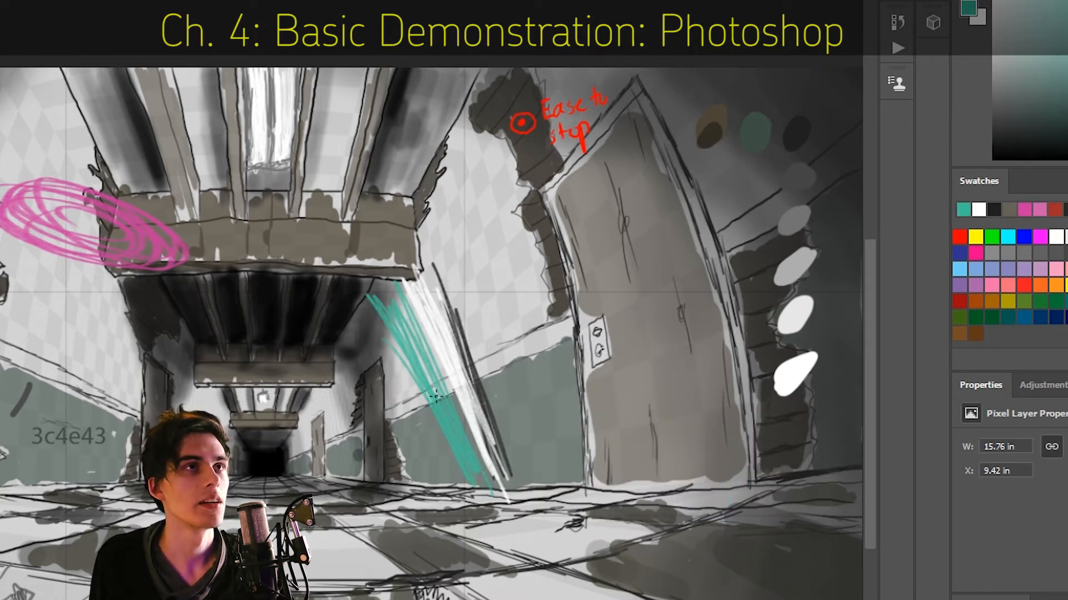
Step: Adjust the brush diameter and hardness with the pie menu's Brush Size function and paint a large teal blob over the corridor
right_click(367, 401)
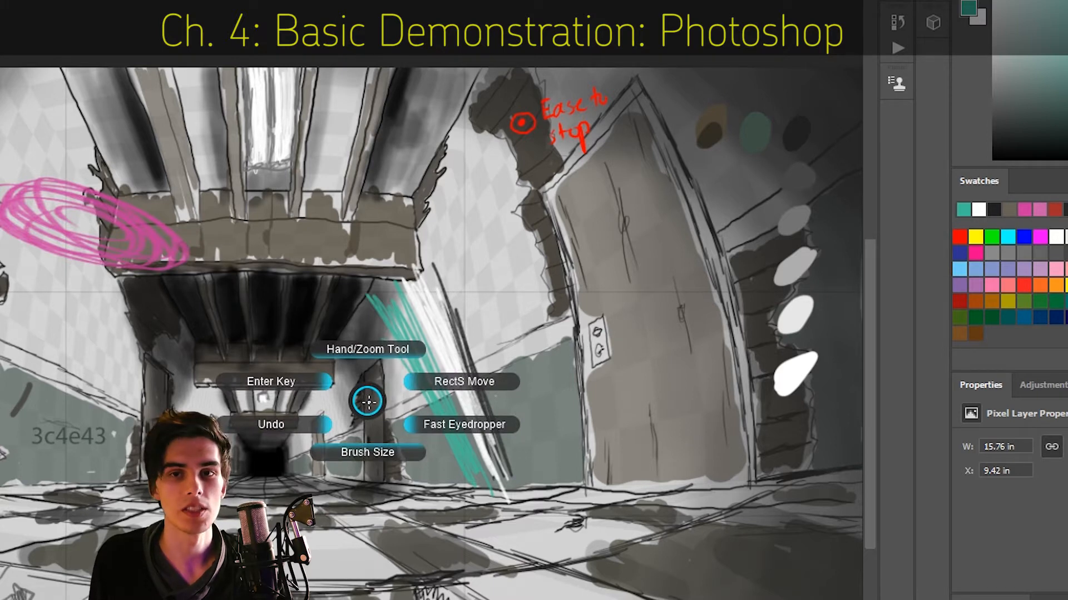
click(367, 452)
mouse_move(369, 486)
mouse_down()
mouse_move(413, 499)
mouse_move(402, 485)
mouse_up()
mouse_move(418, 431)
mouse_down()
mouse_move(389, 531)
mouse_move(390, 421)
mouse_up()
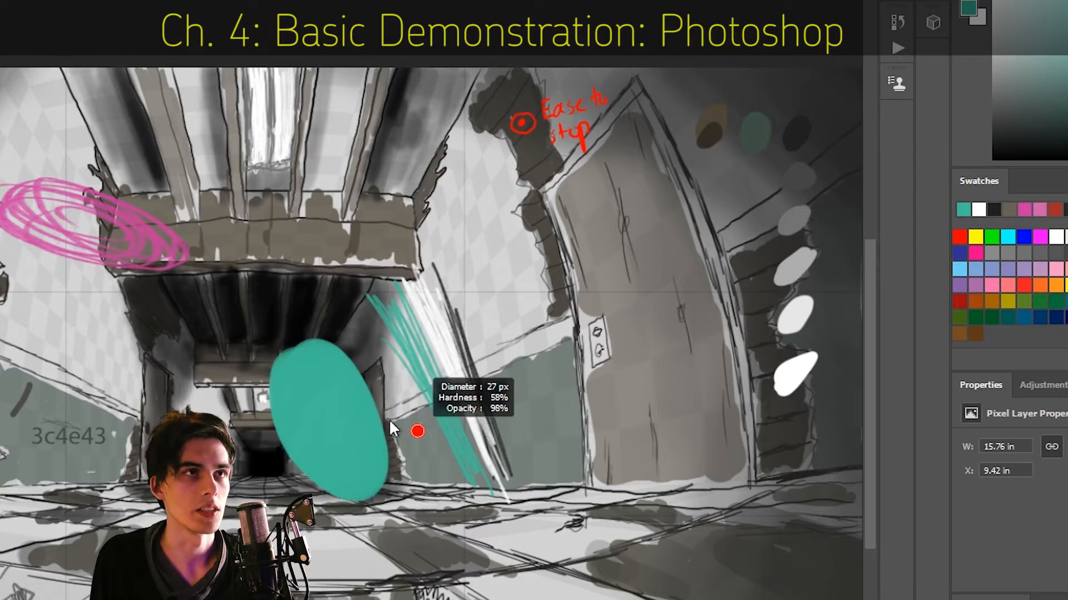
drag(393, 464, 405, 462)
Step: Choose a brush opacity with the purple layer's Opacity Select and paint more teal around the blob
right_click(416, 436)
click(409, 485)
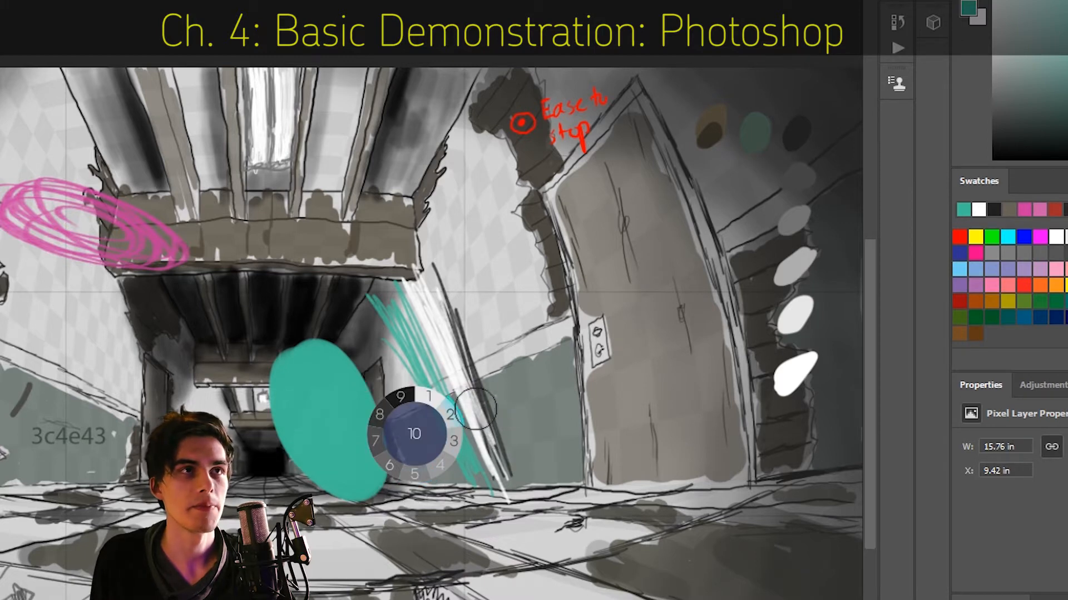
click(413, 449)
mouse_move(390, 470)
mouse_down()
mouse_move(333, 323)
mouse_move(410, 464)
mouse_up()
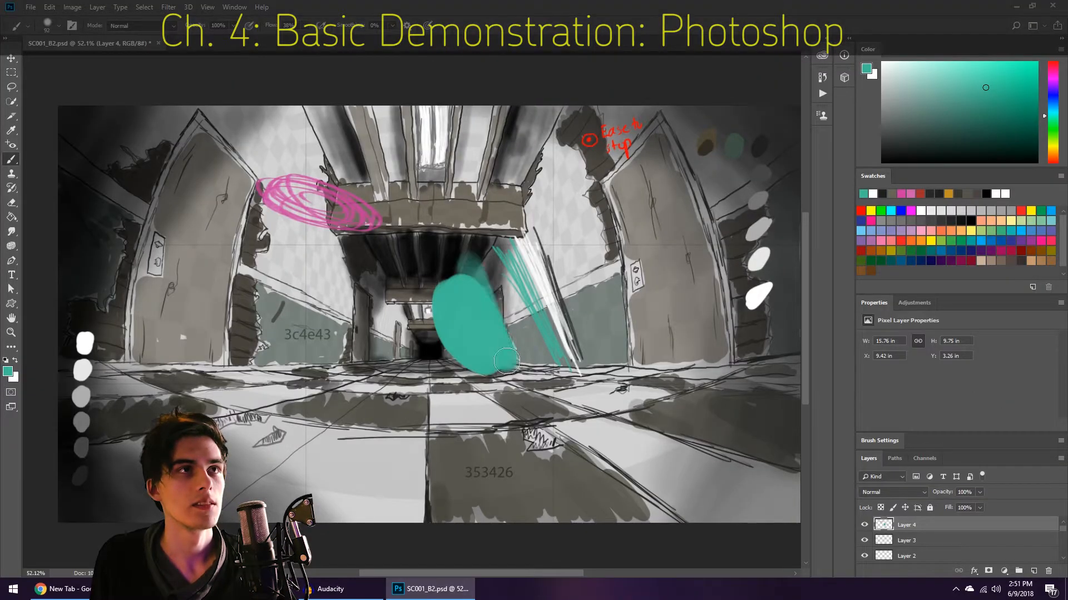
drag(520, 353, 526, 324)
Step: Set the brush opacity to 100% with Opacity Select, paint a teal stroke down from the ceiling beam and undo that stroke
right_click(525, 321)
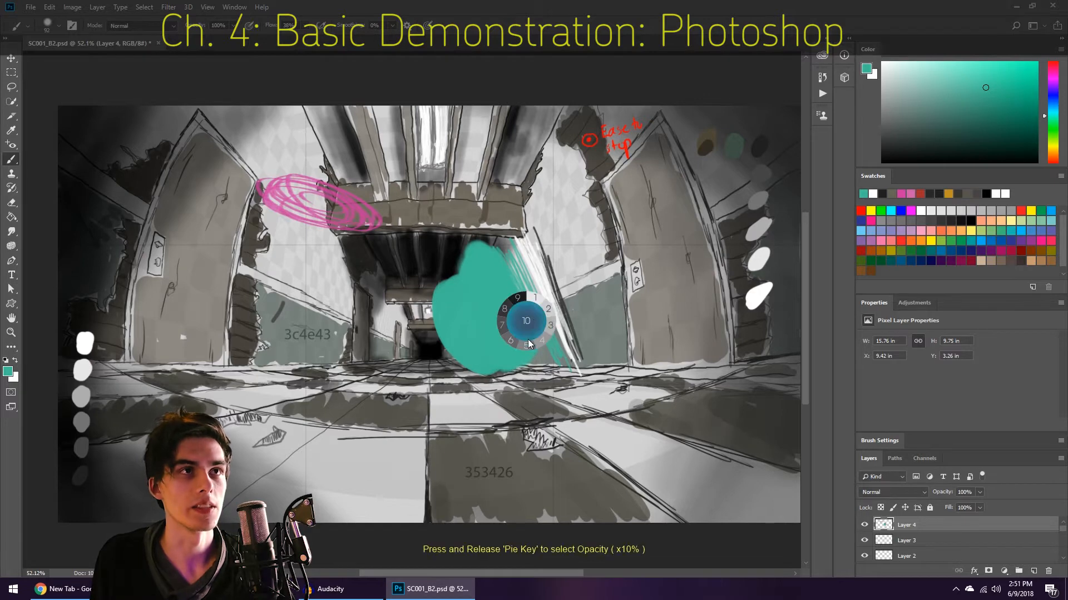
drag(435, 232, 517, 327)
right_click(517, 326)
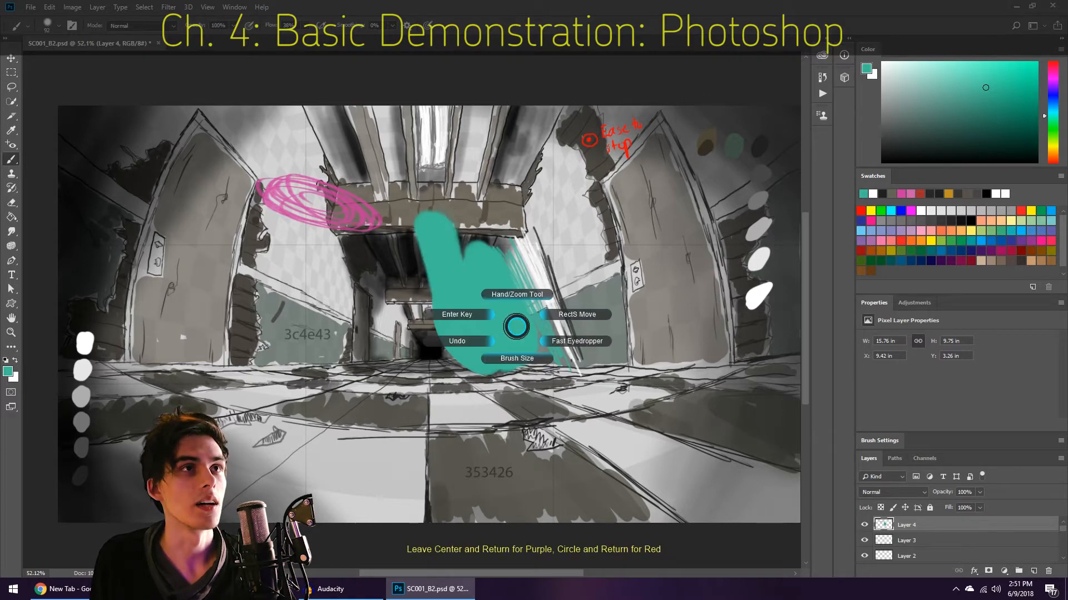
click(493, 341)
Step: Rotate the canvas to about -173° with the purple layer's Rotate View and reset the rotation
right_click(499, 314)
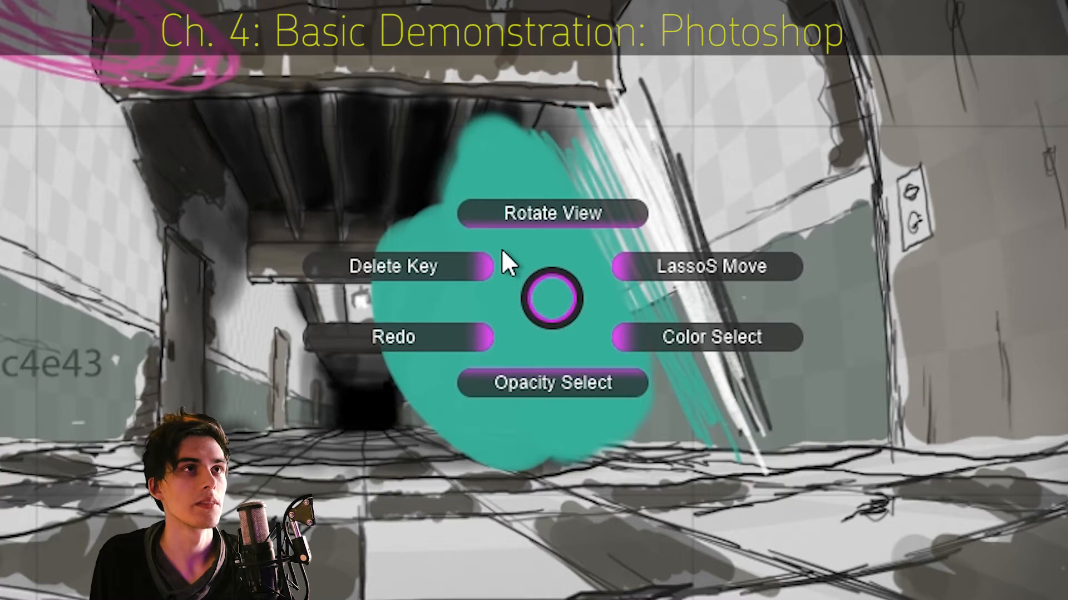
click(504, 219)
drag(512, 105, 401, 406)
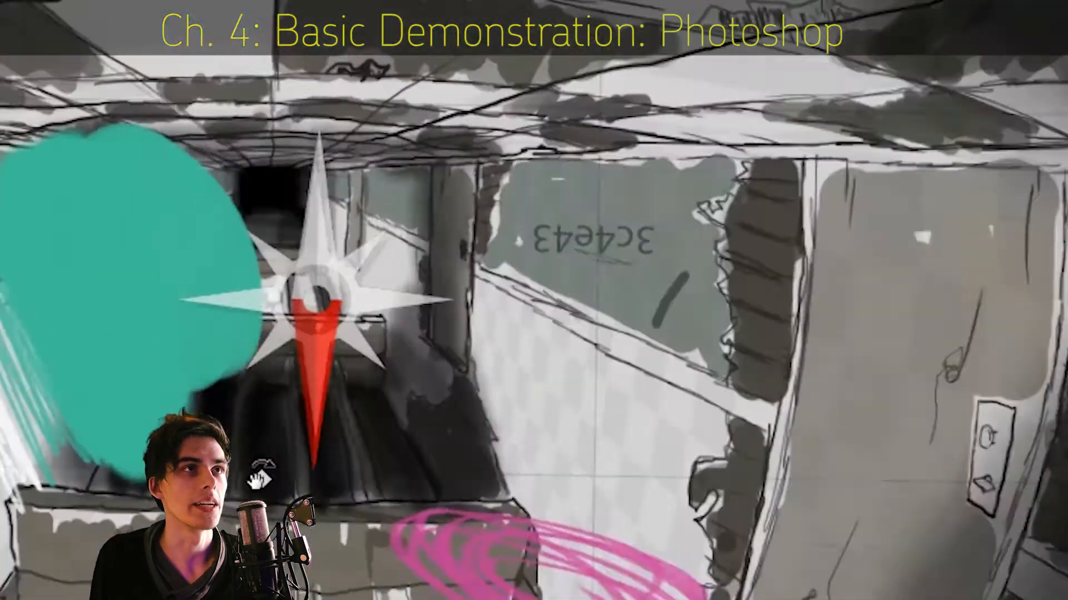
drag(490, 372, 508, 332)
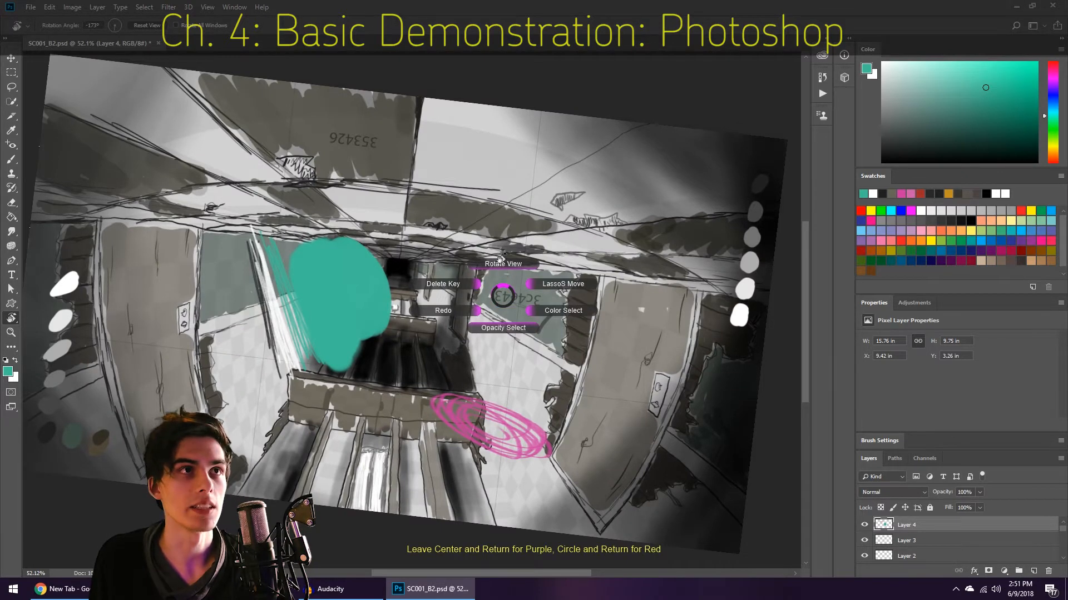
click(501, 262)
Step: Lasso the teal blob and diagonal strokes with LassoS Move, shift them up toward the pink scribble, deselect and return to the Brush
right_click(514, 286)
key(b)
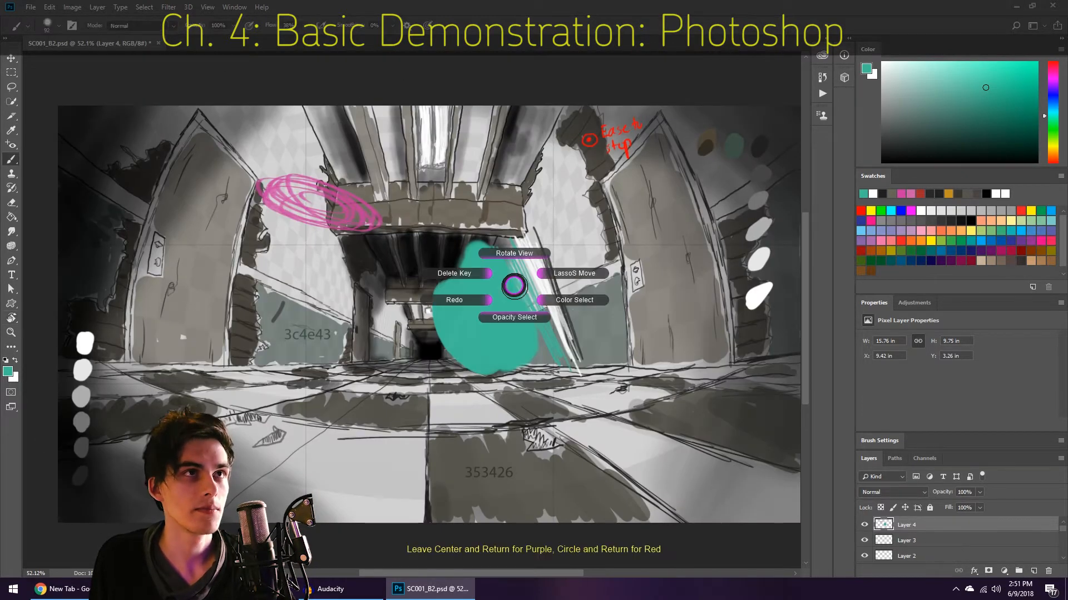
click(551, 268)
mouse_move(482, 196)
mouse_down()
mouse_move(462, 459)
mouse_move(487, 195)
mouse_up()
drag(527, 271, 394, 228)
key(ctrl+d)
key(b)
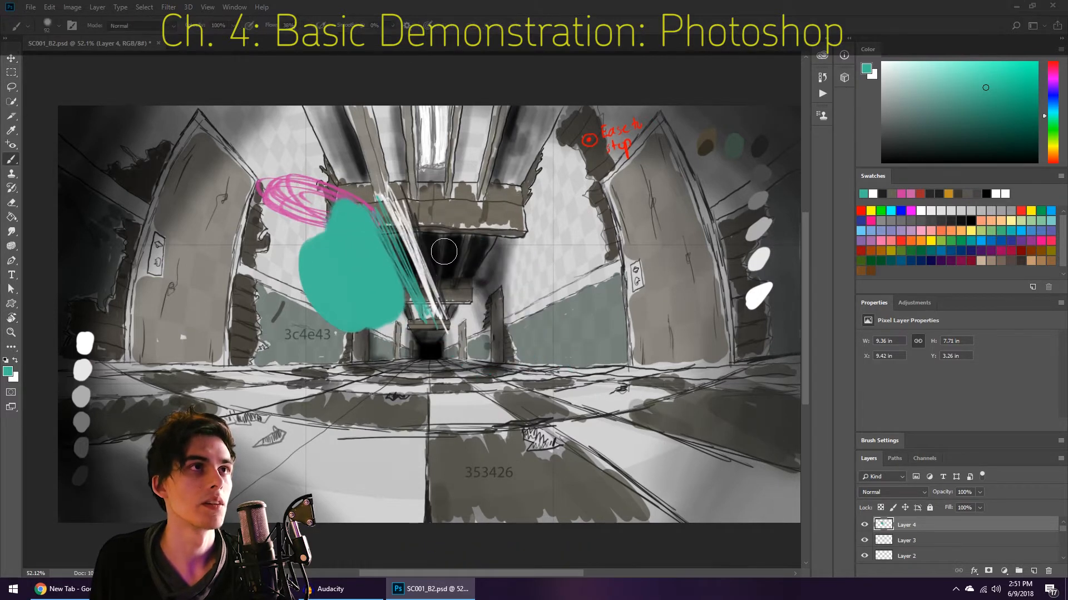
Step: Zoom the canvas to about 125% with the red layer's Zoom then Hand function, go through the Hand tool and return to the Brush
right_click(483, 293)
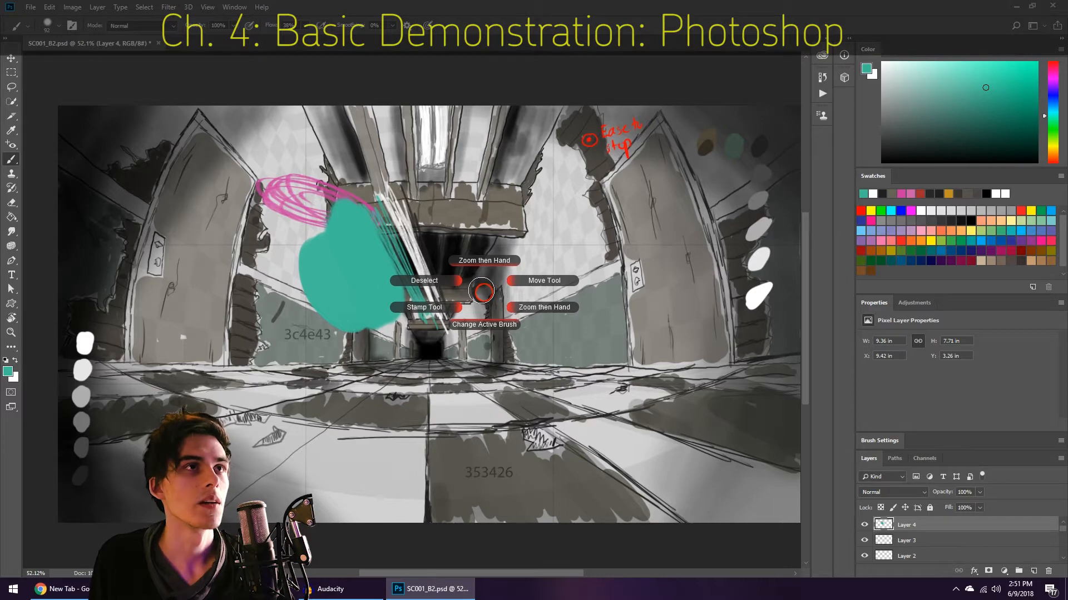
click(484, 260)
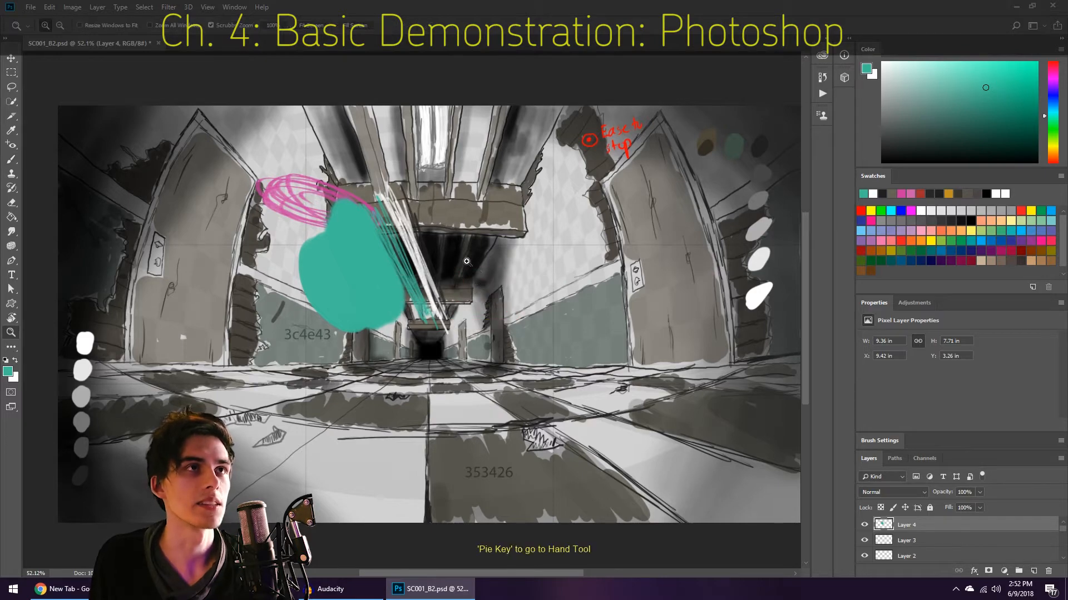
drag(474, 296, 543, 213)
key(h)
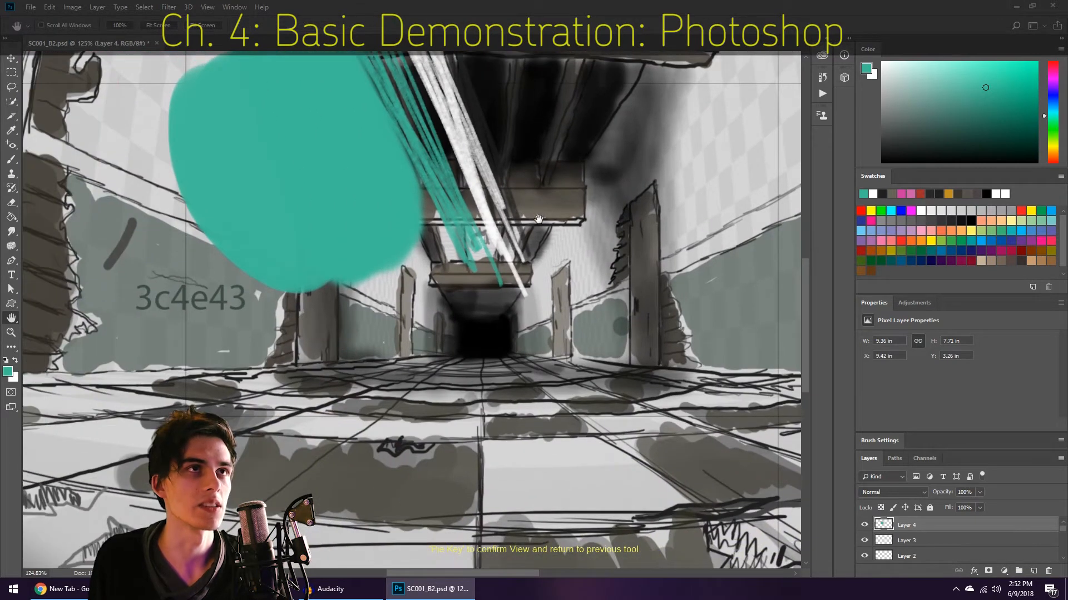
key(b)
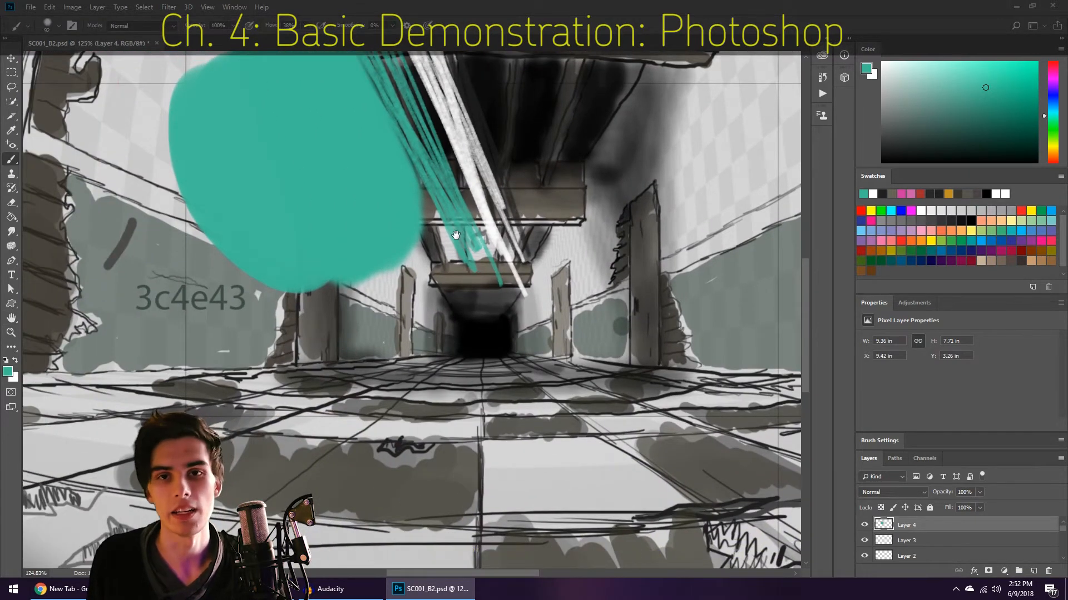
Step: Erase the teal and white test paint over the corridor with the Eraser and close the Photoshop window
key(e)
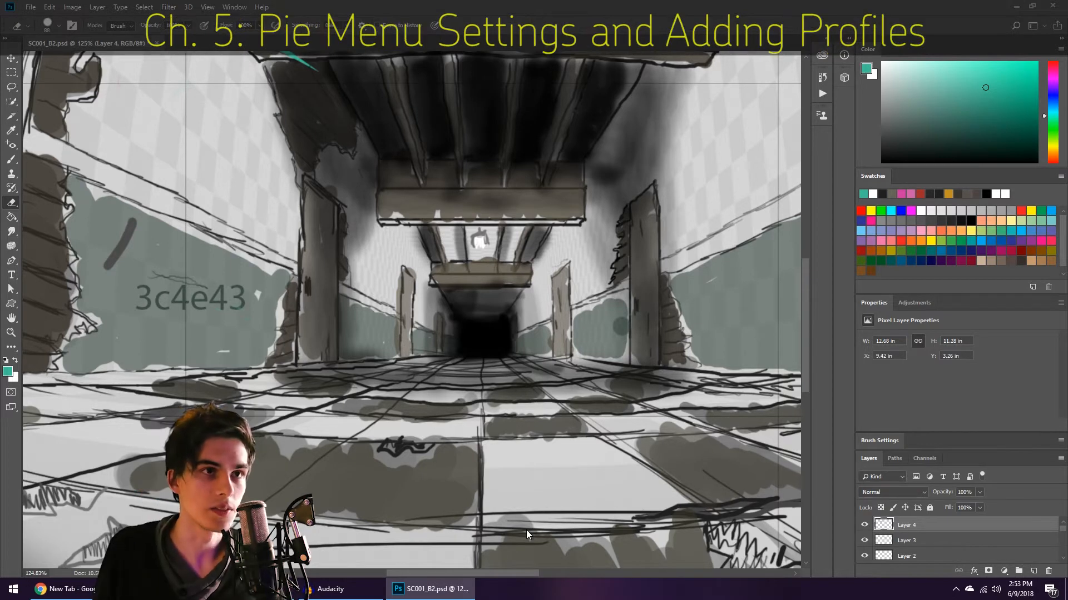
click(1052, 6)
click(530, 219)
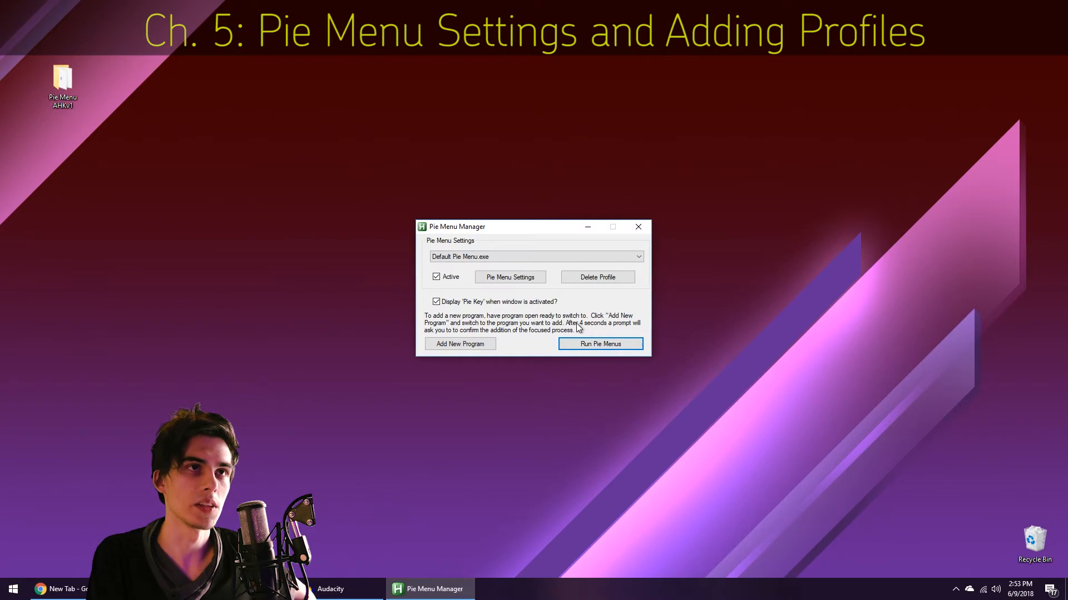
Step: Run the pie menus from the Pie Menu Manager and inspect the hidden system tray icons for PieMenu.ahk
click(583, 344)
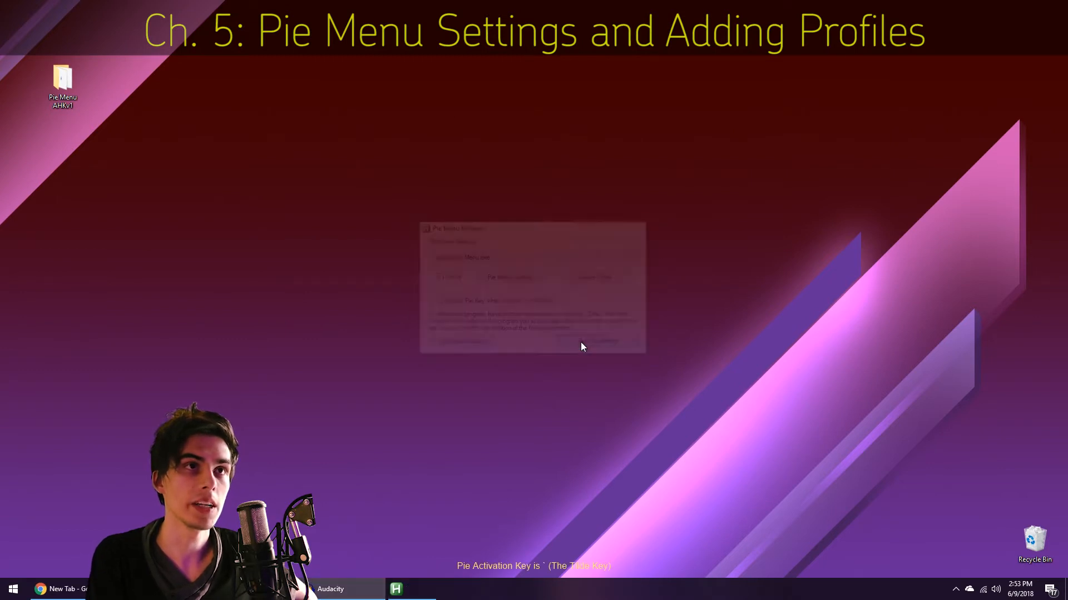
click(955, 588)
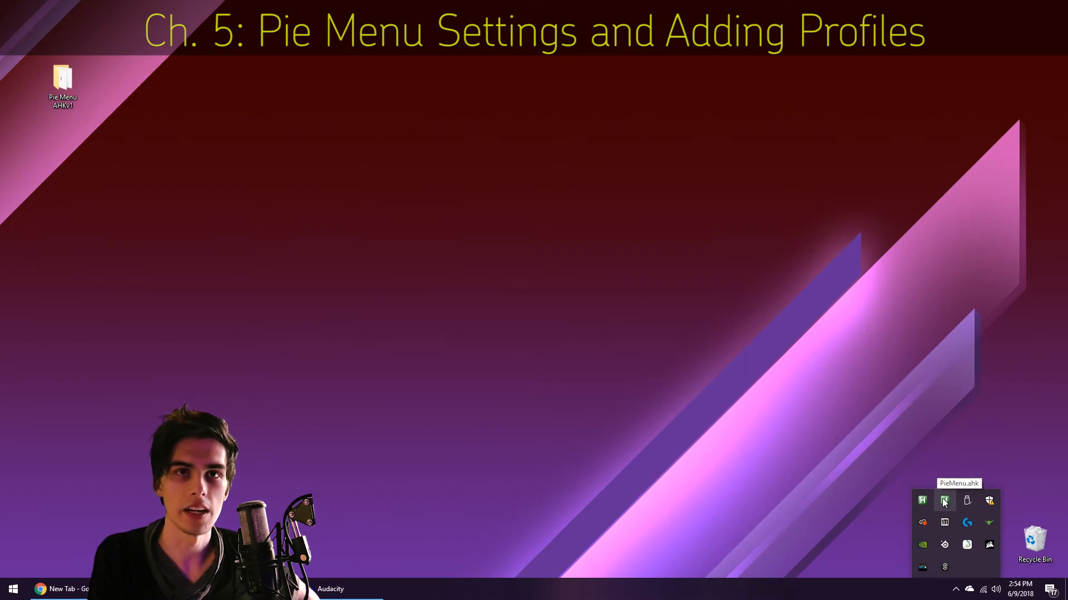
click(679, 449)
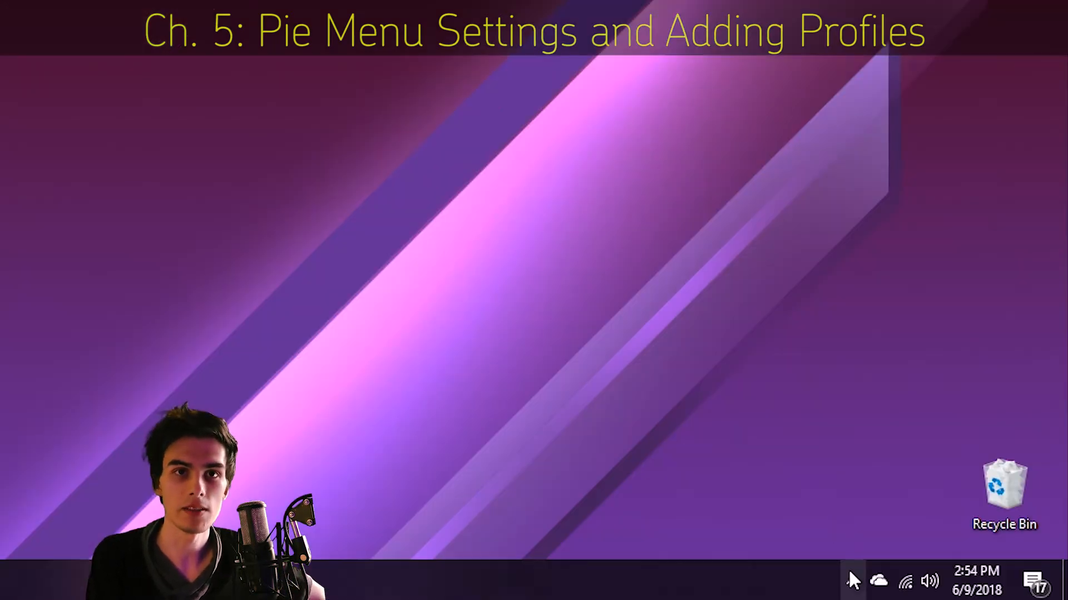
Step: Check the hidden tray icons again, relaunch Pie Menu App from the Pie Menu AHKv1 folder and minimize the folder window
click(849, 574)
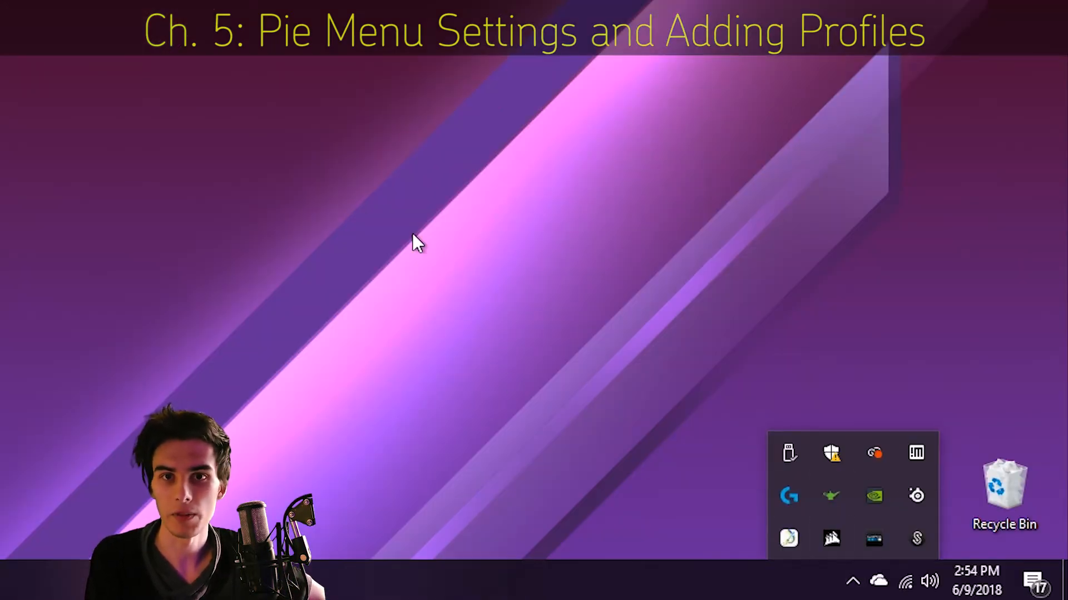
click(434, 256)
key(Return)
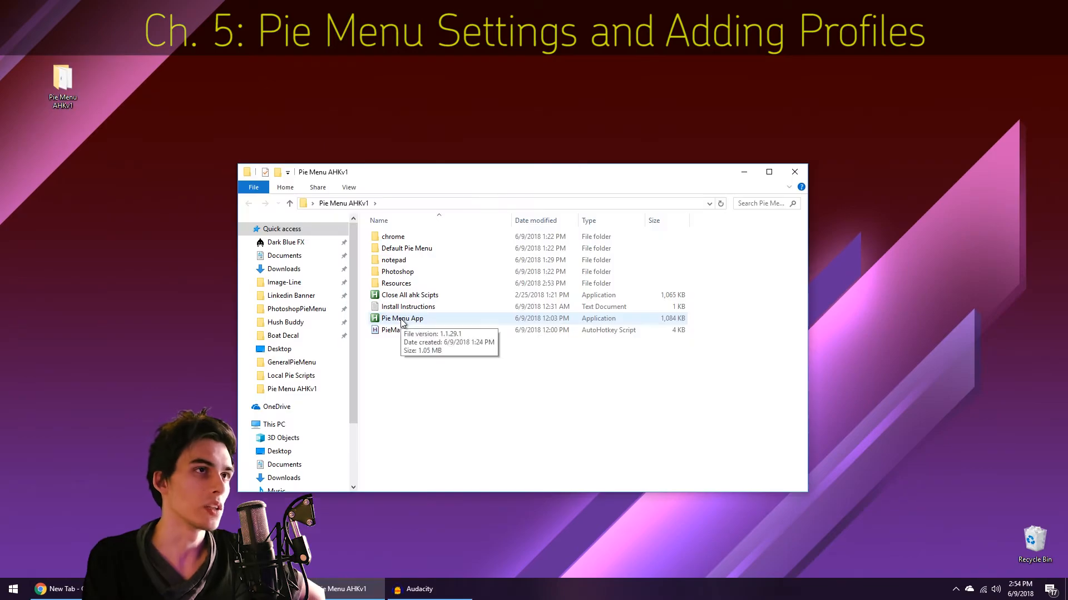
double_click(405, 321)
click(744, 172)
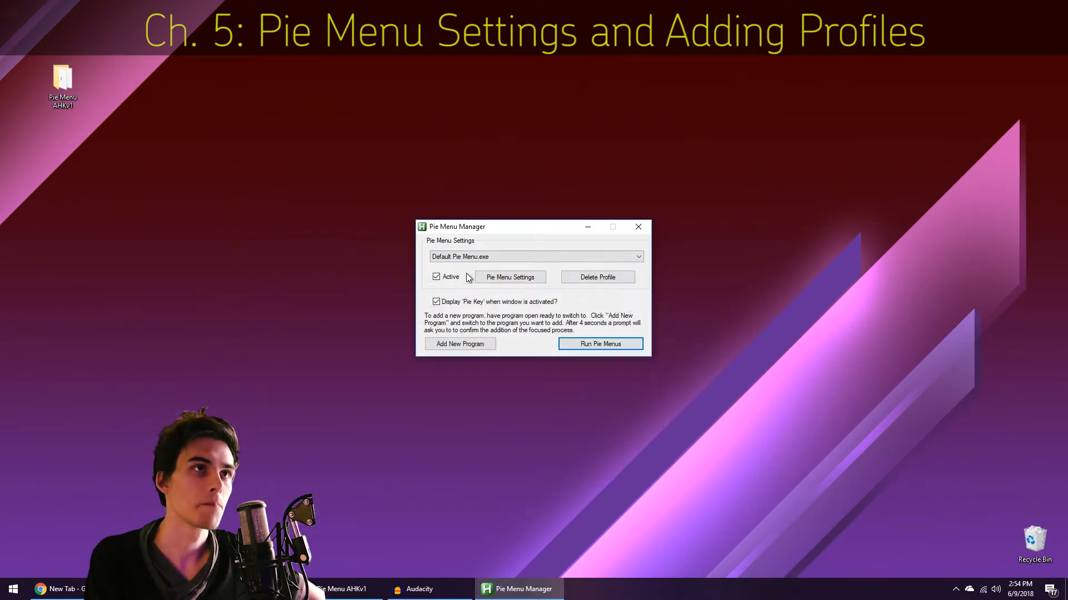
Step: Select the Photoshop.exe profile in the Pie Menu Manager, deactivate it and compare it with the Default Pie Menu.exe profile
scroll(486, 255, up, 1)
scroll(462, 209, down, 1)
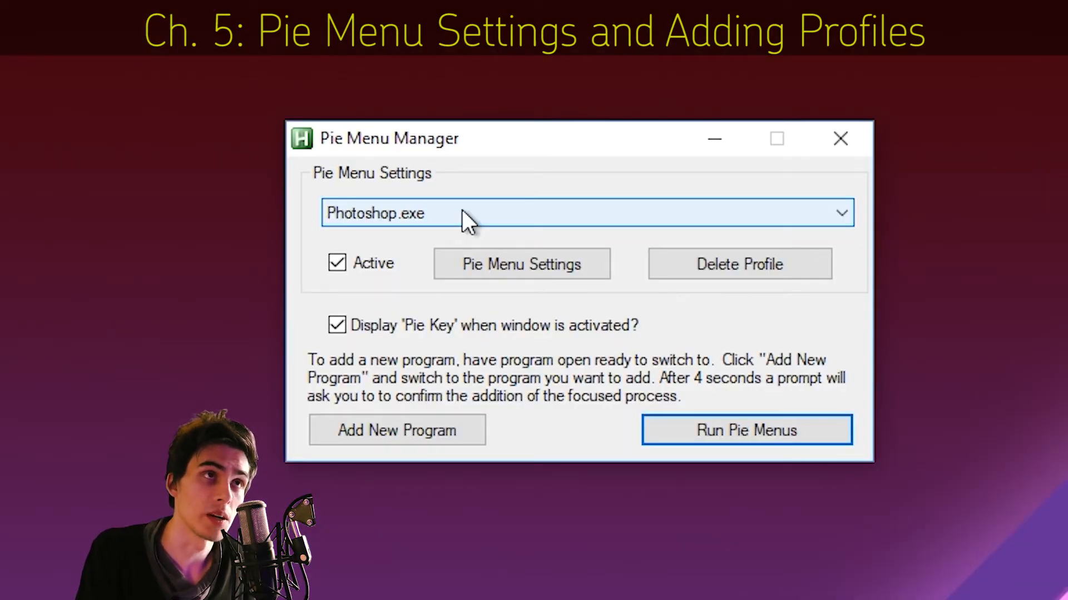
click(336, 262)
click(336, 261)
click(336, 261)
click(333, 263)
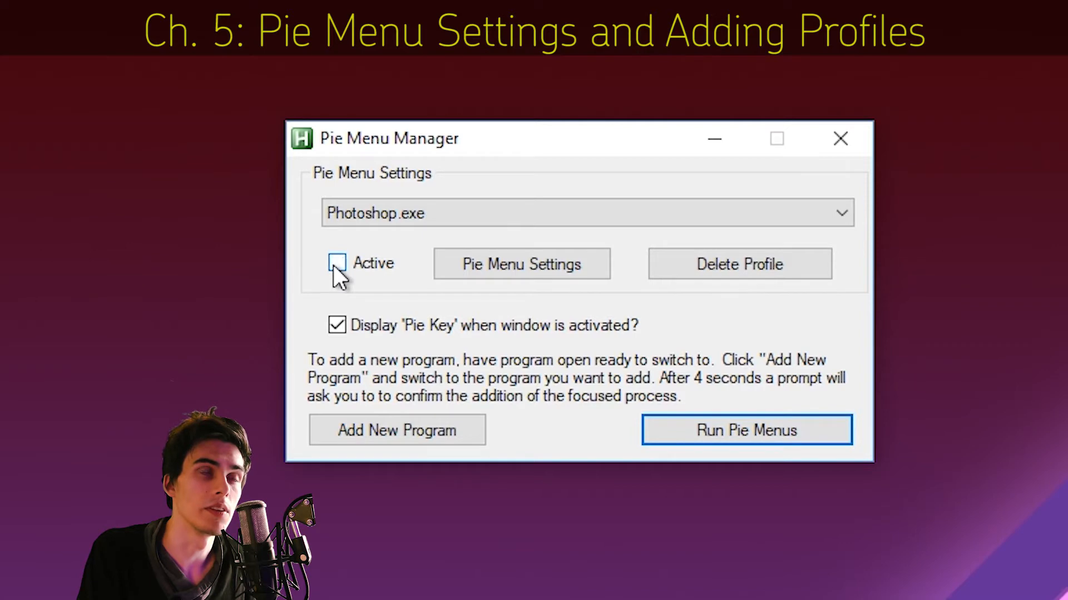
scroll(437, 201, up, 1)
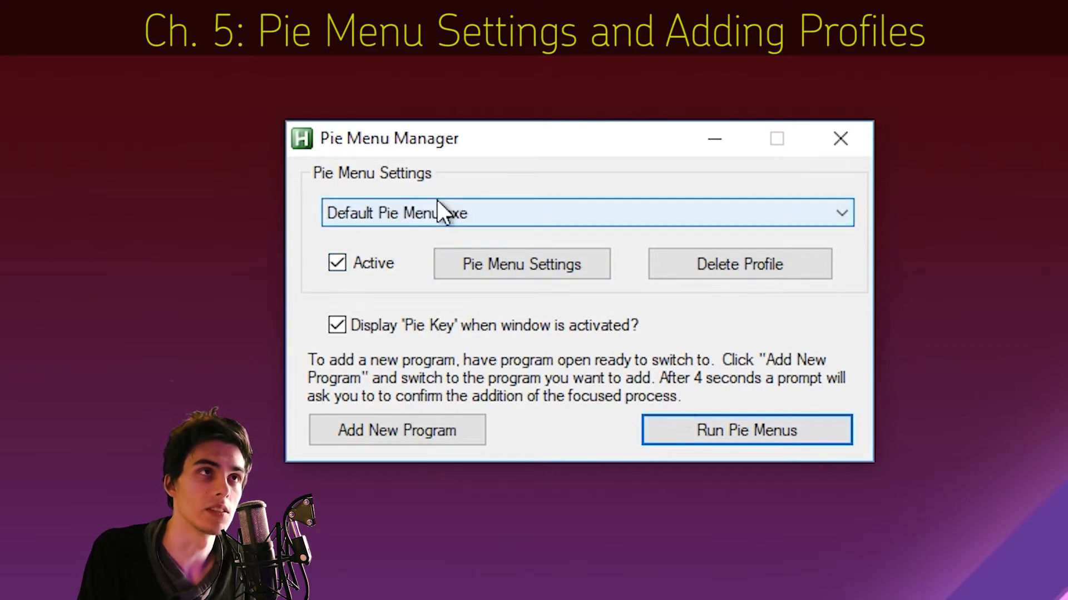
scroll(437, 205, down, 1)
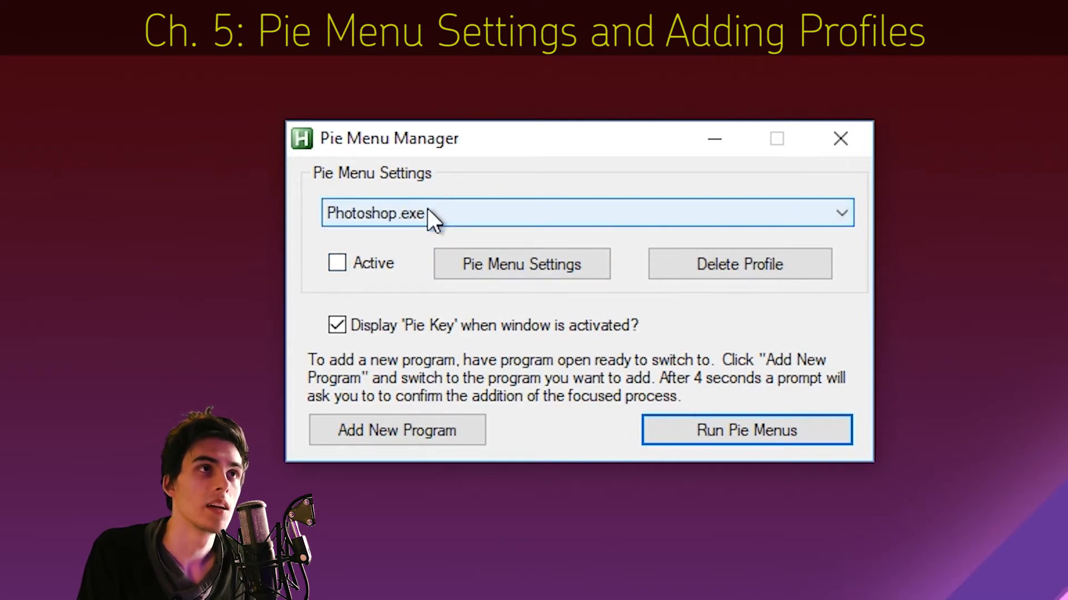
Step: Select the Default Pie Menu.exe profile, deactivate it and activate it again
scroll(363, 224, up, 1)
click(338, 264)
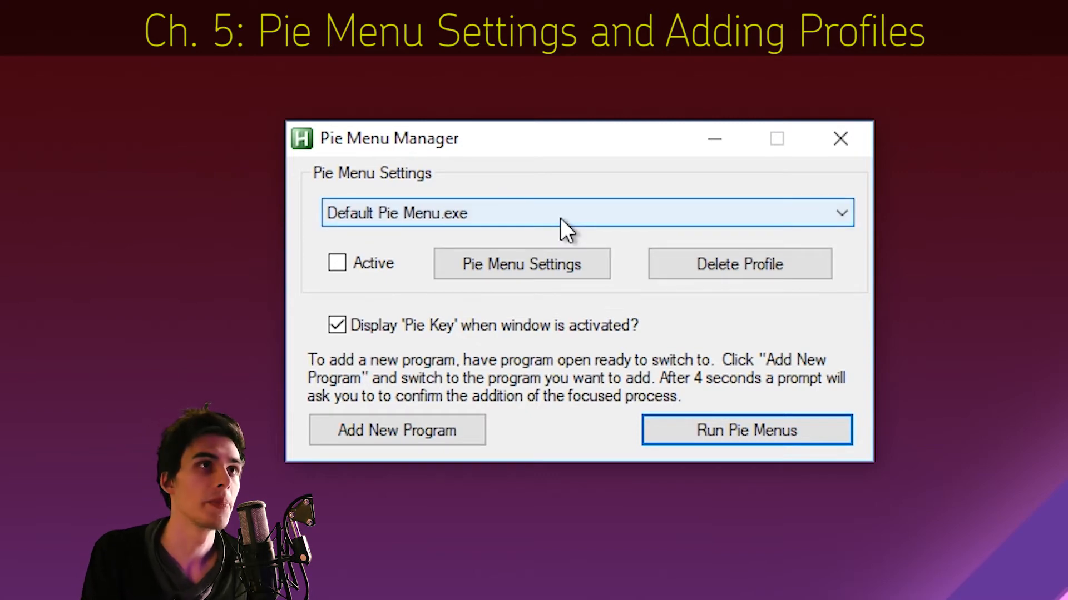
click(338, 263)
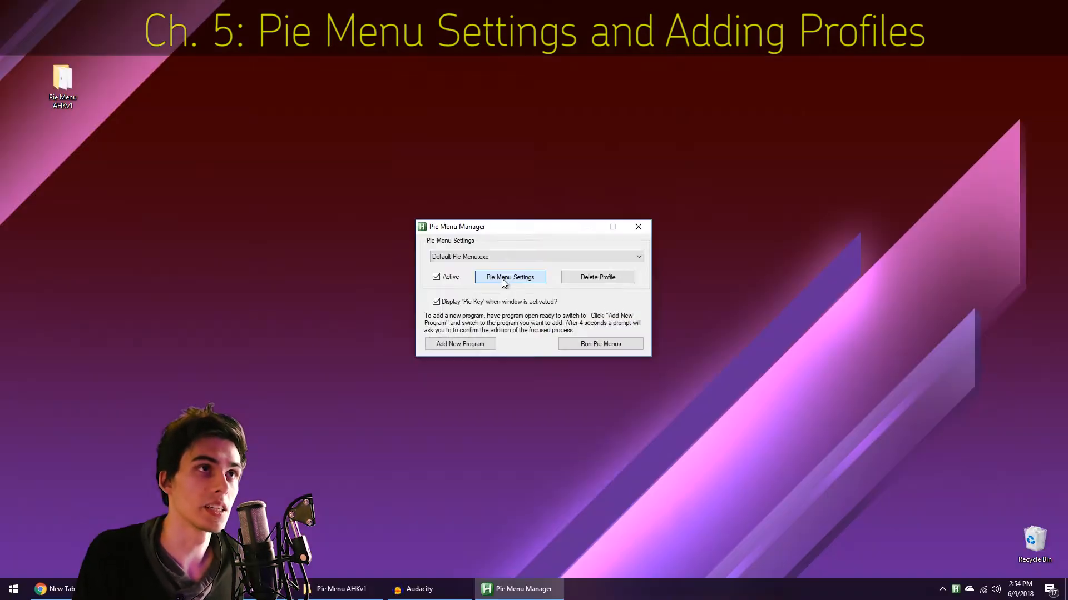
Step: Open the pie menu settings of the chrome.exe profile, view the general options and close the settings window
click(500, 268)
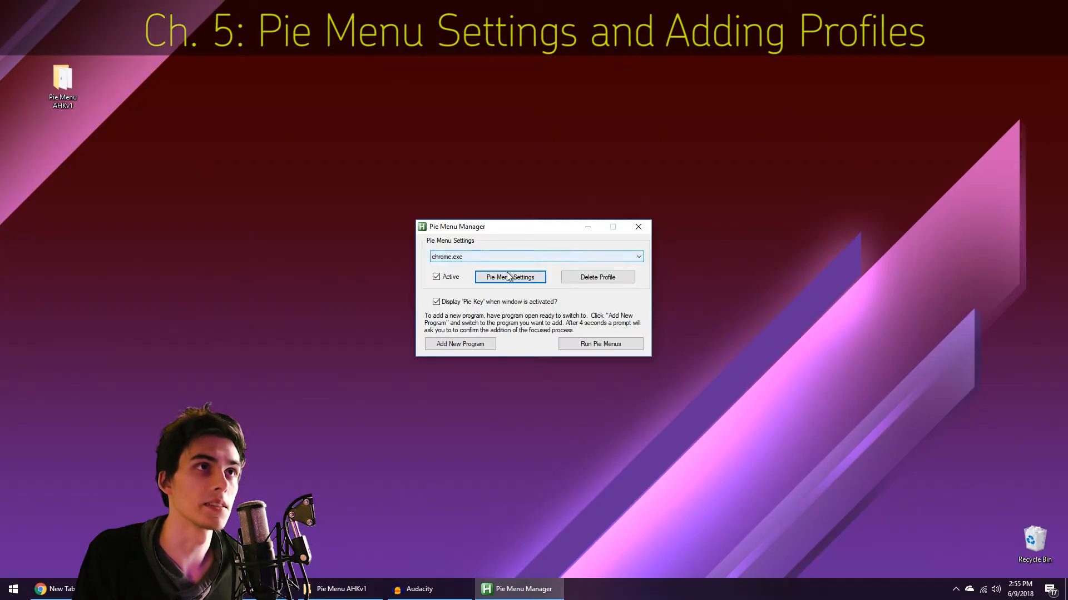
click(503, 273)
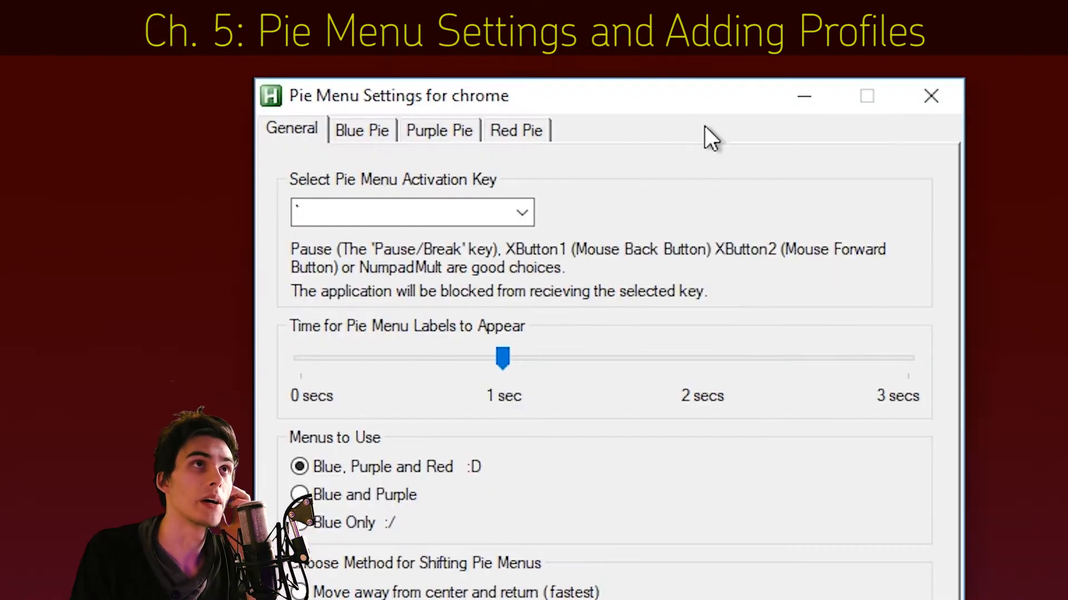
click(931, 95)
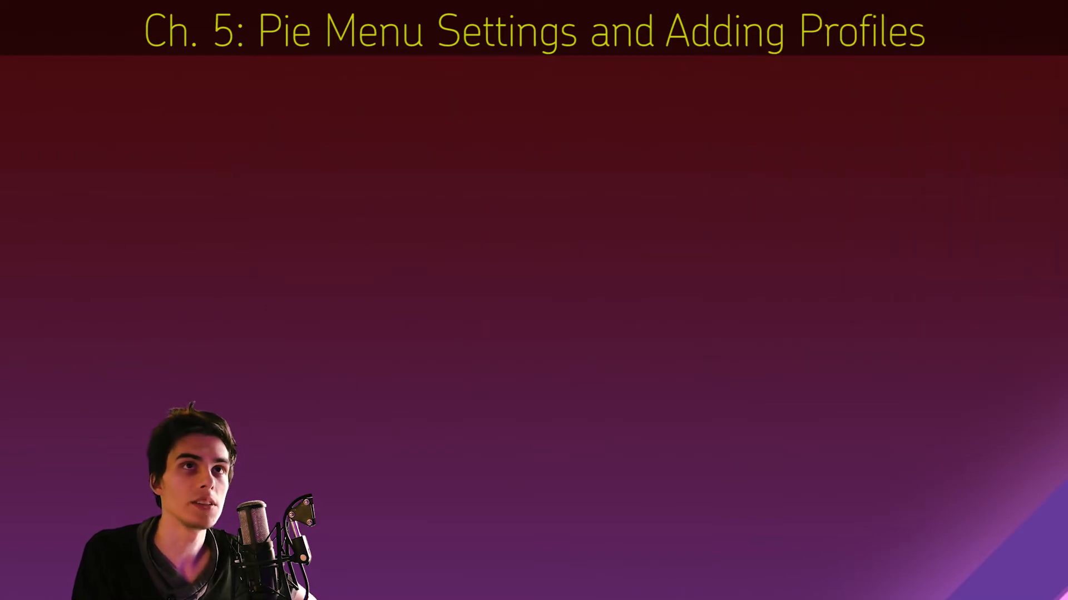
Step: Launch Notepad as the program to get its own pie menu profile
key(super)
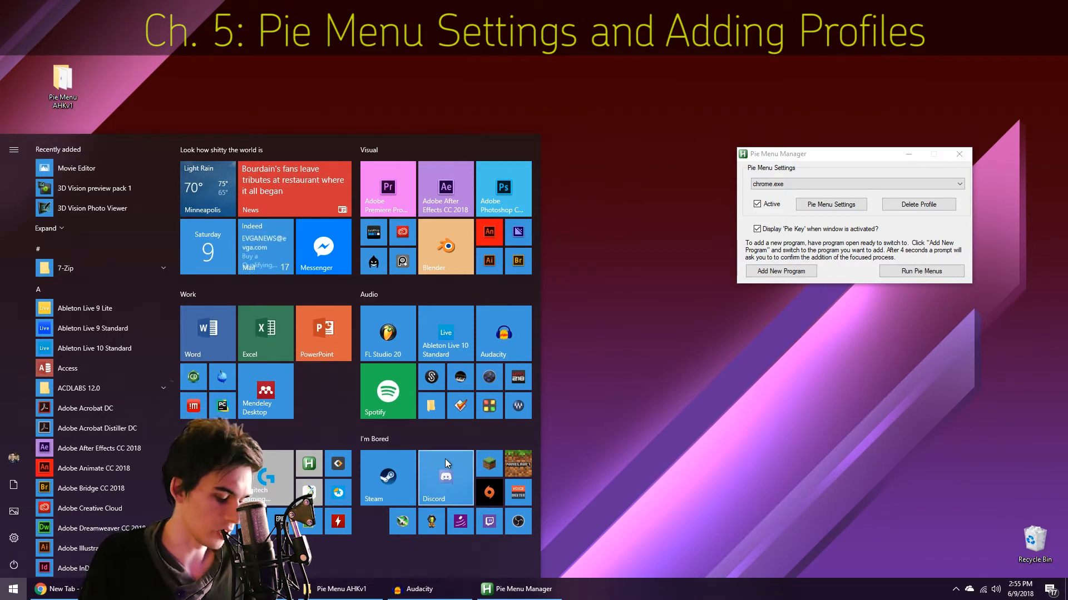
text(notepad)
key(Return)
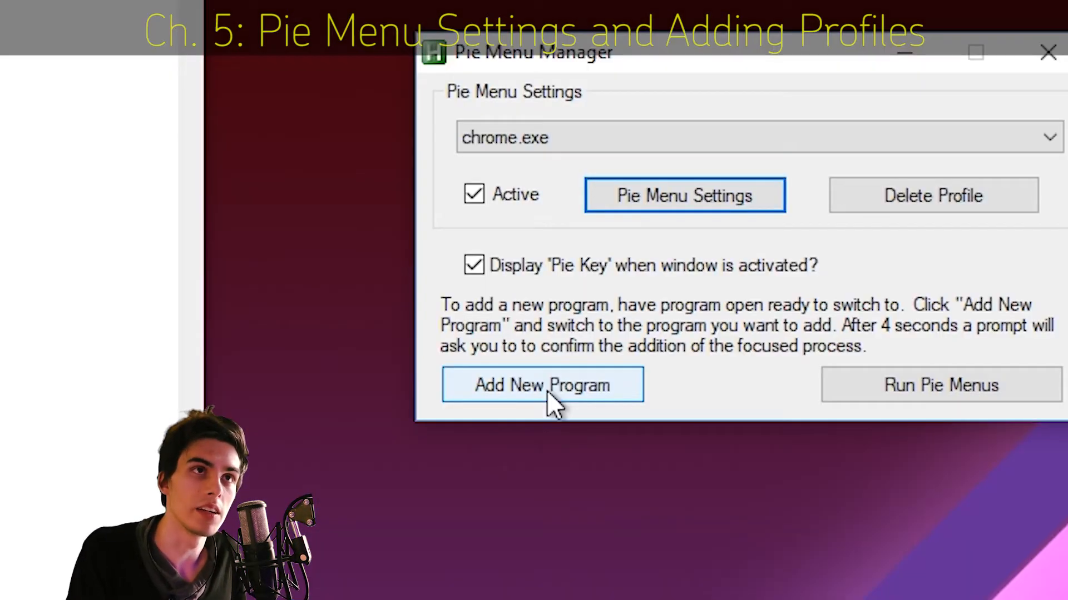
Step: Add a new program in the Pie Menu Manager with Notepad focused and confirm the profile for notepad.exe
click(601, 306)
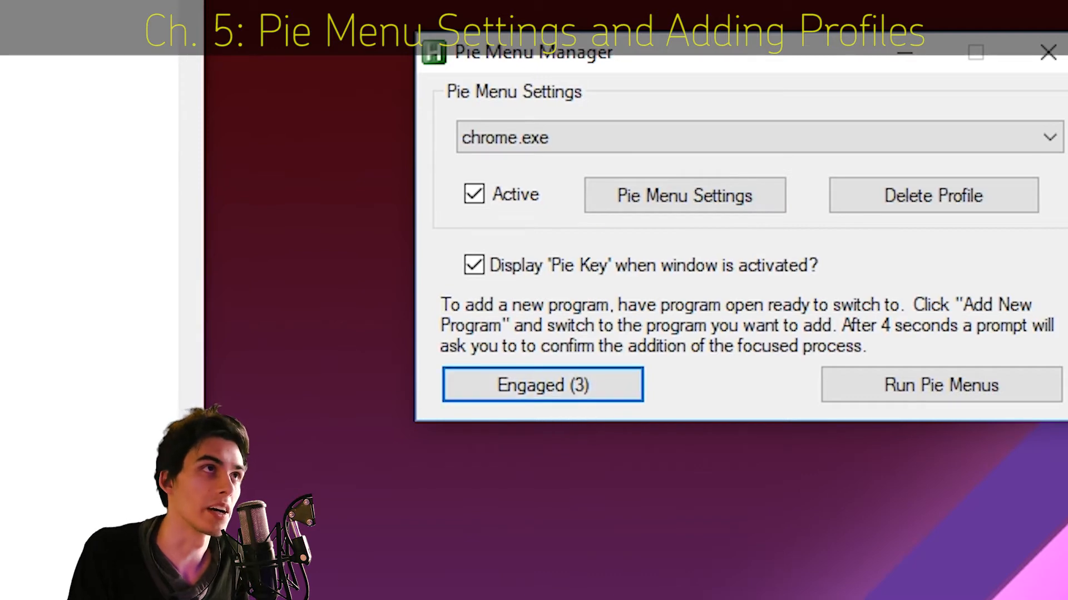
click(241, 113)
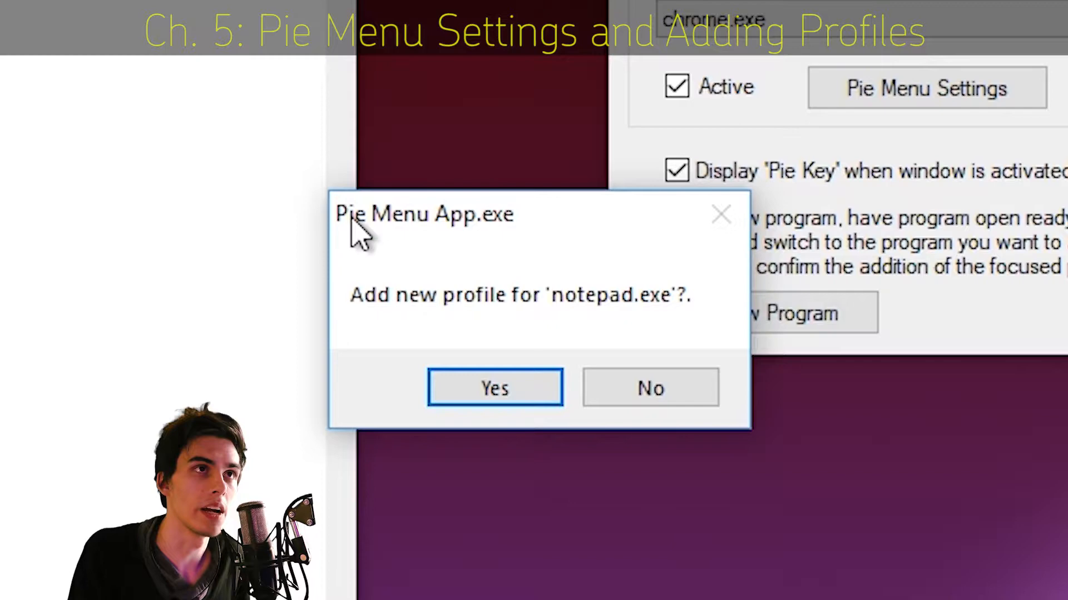
drag(509, 279, 522, 284)
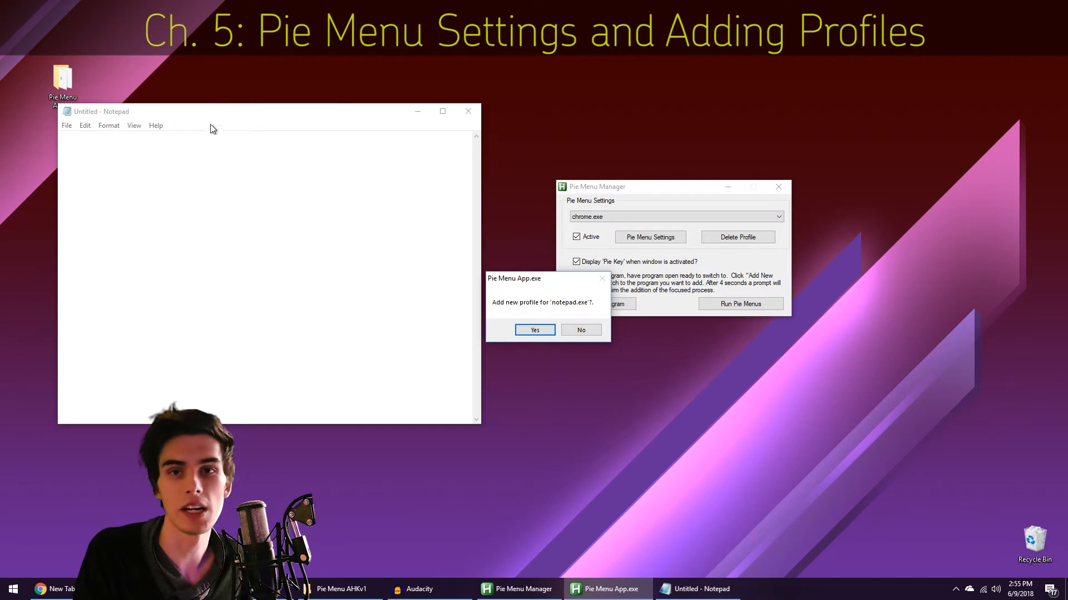
click(533, 331)
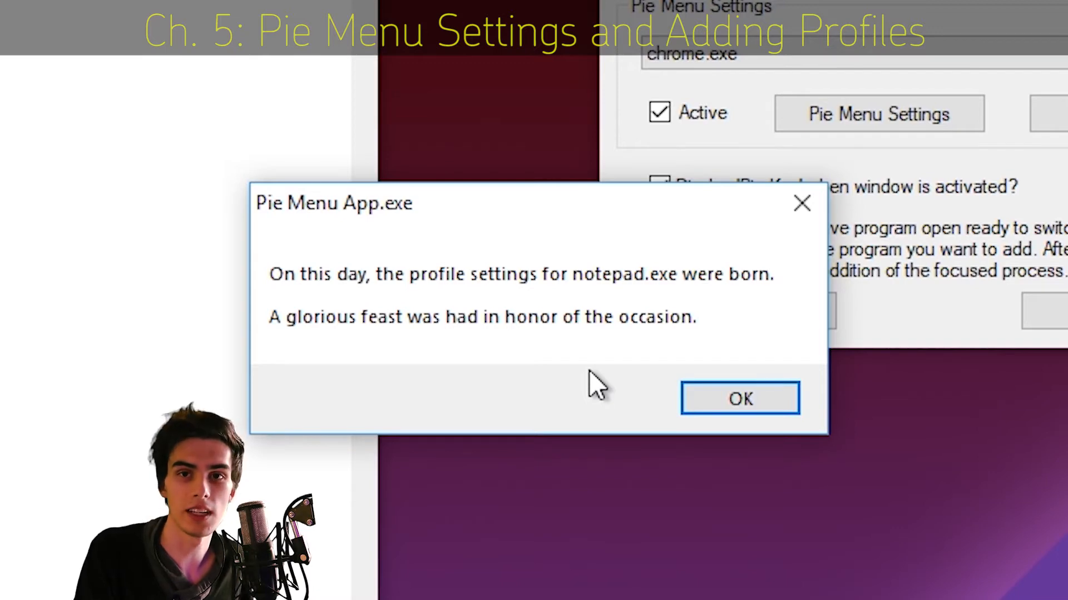
key(Return)
Step: Select the notepad.exe profile, view its Blue Pie and General settings, and cancel the settings window
click(446, 219)
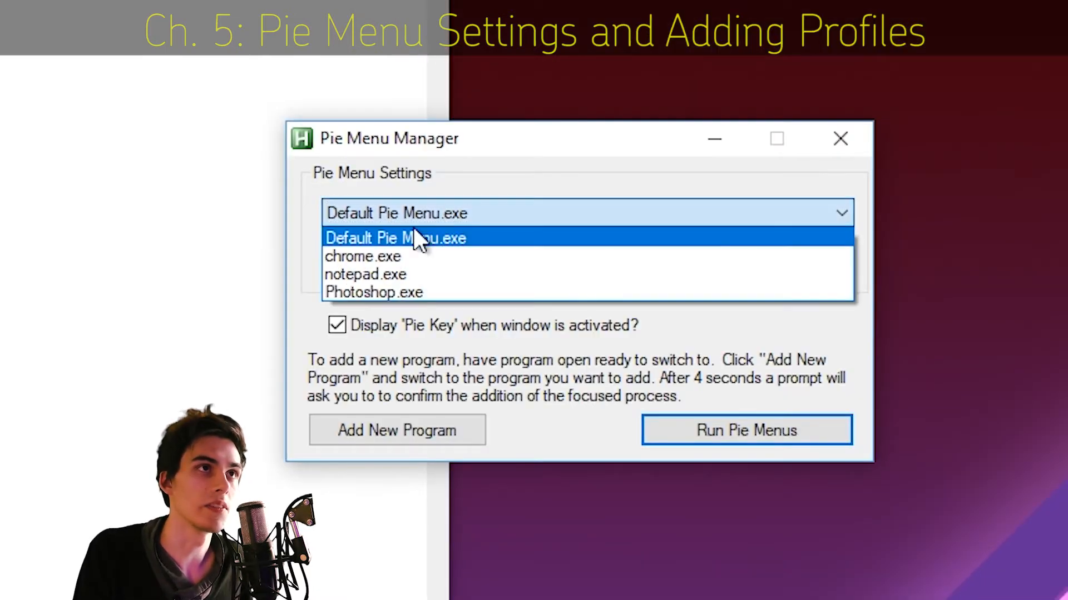
click(376, 274)
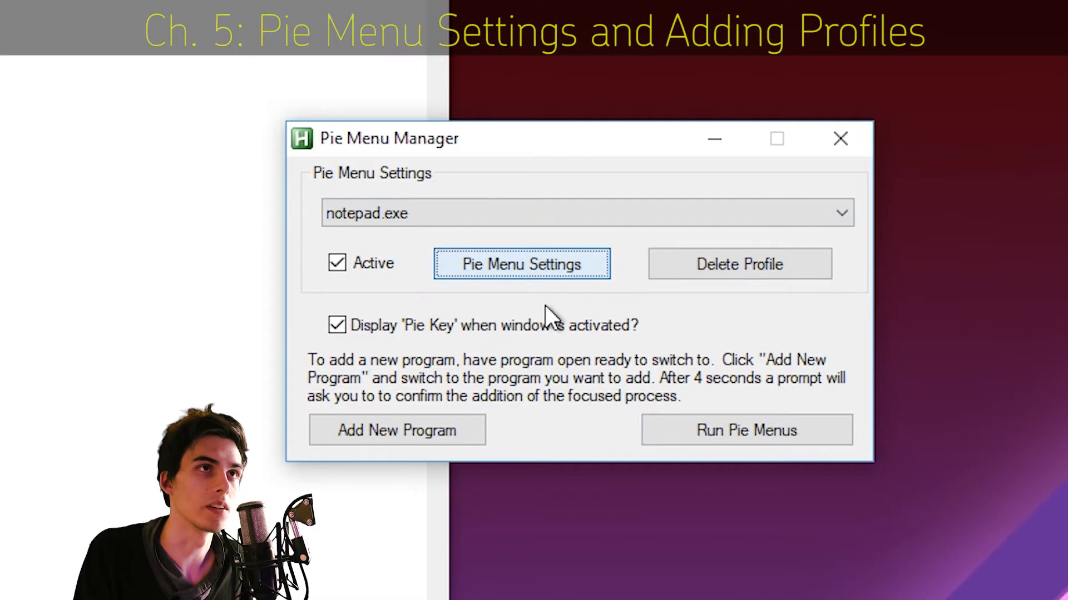
click(522, 264)
click(436, 56)
click(407, 53)
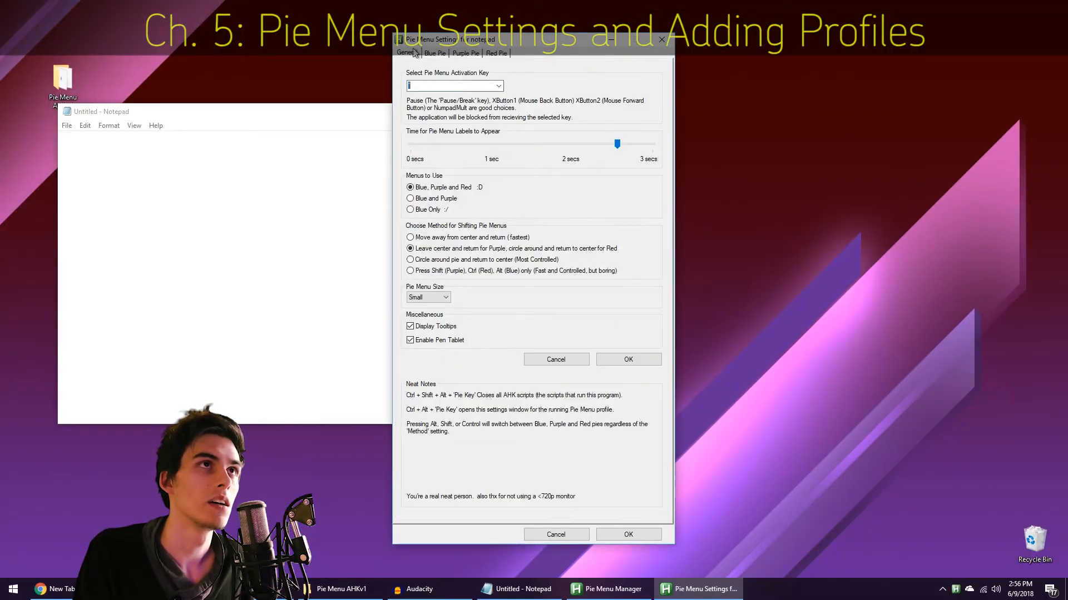
click(554, 534)
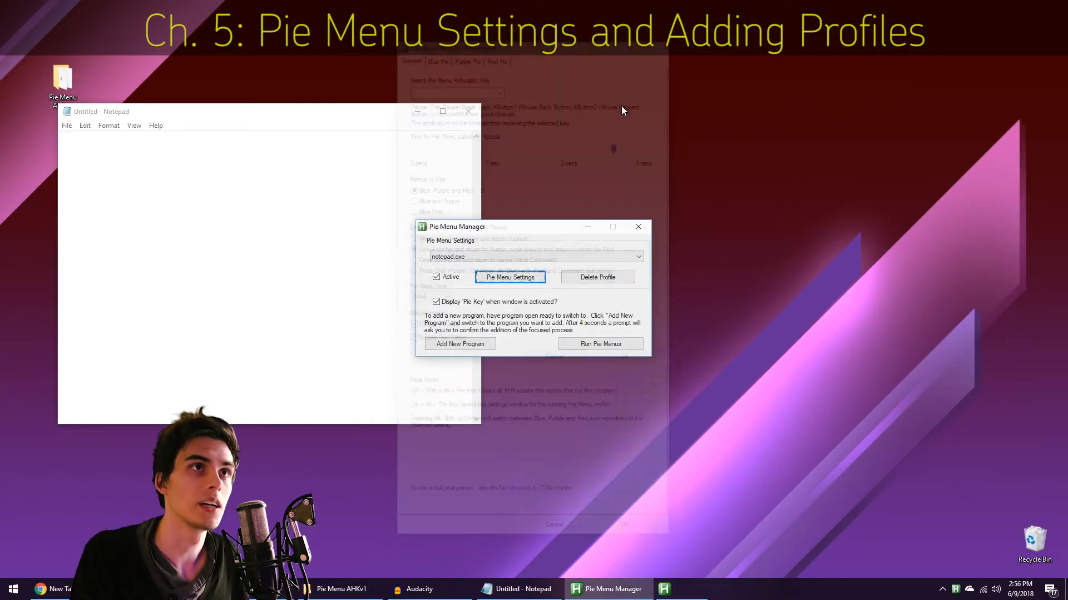
Step: Select the Default Pie Menu.exe profile and open its pie menu settings
click(476, 257)
click(477, 266)
click(477, 276)
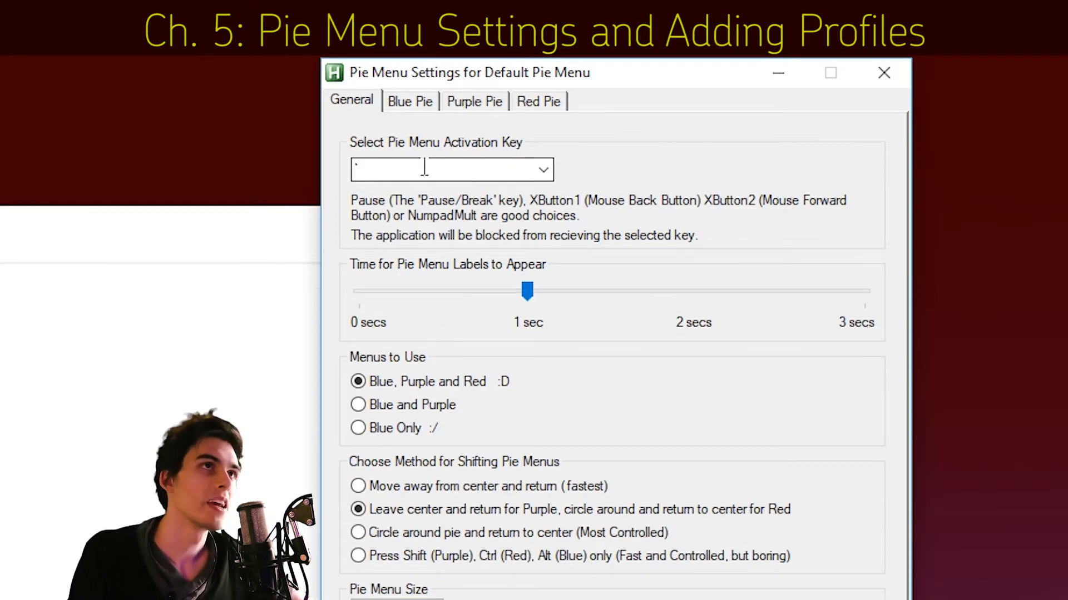
Step: Look through the available activation keys for the Default Pie Menu profile and close the list
click(543, 170)
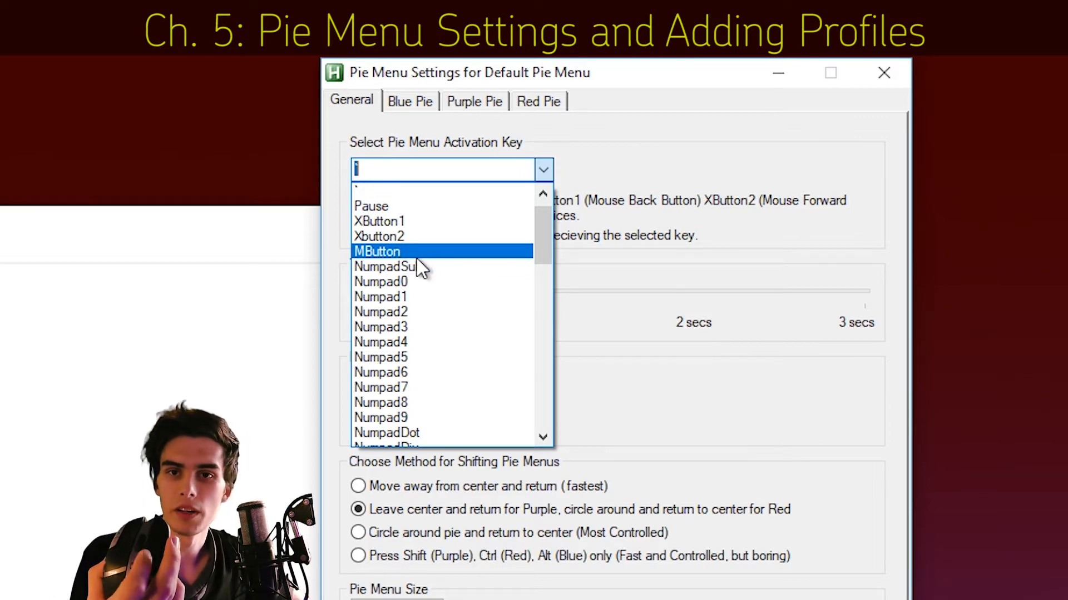
scroll(409, 272, down, 10)
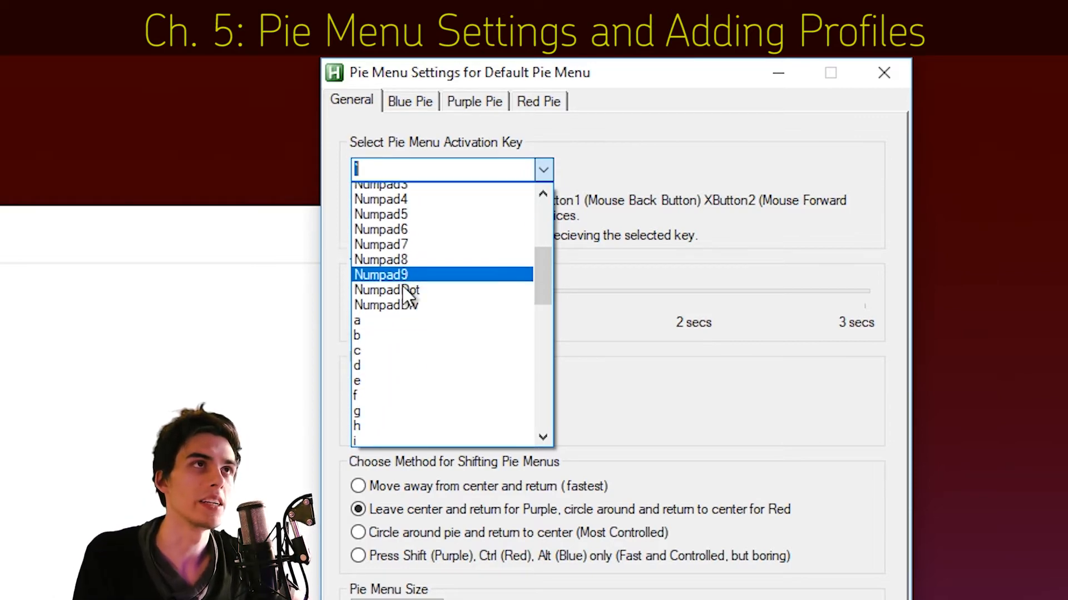
scroll(405, 295, down, 2)
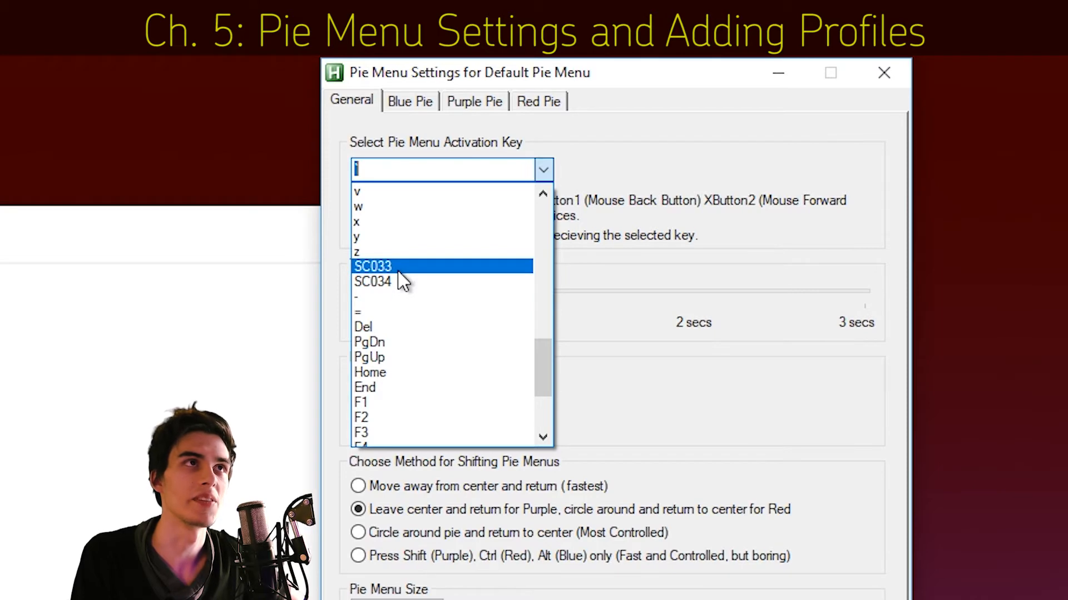
scroll(403, 262, up, 10)
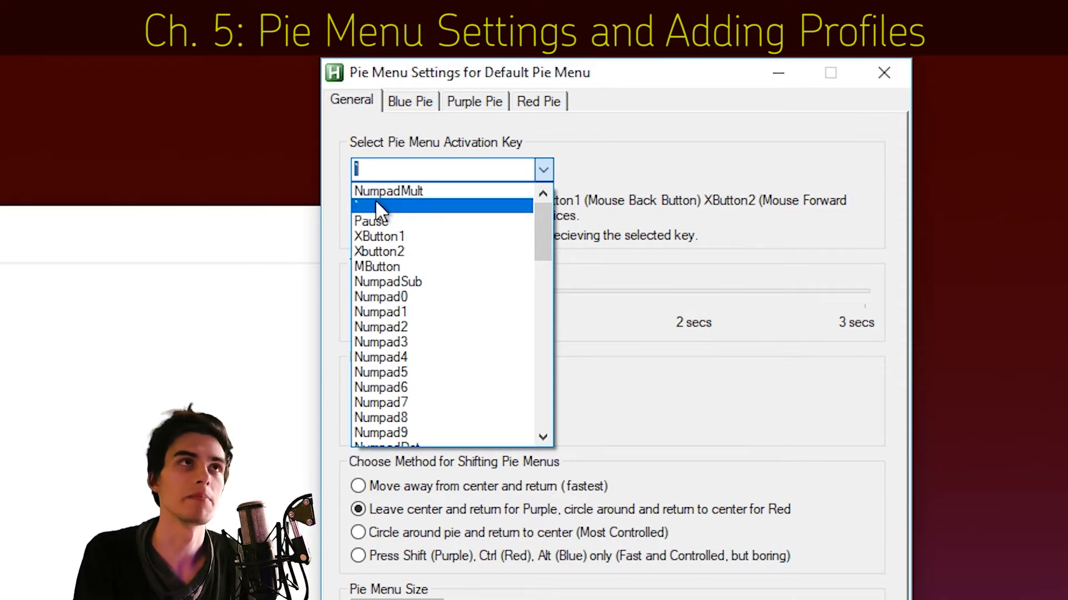
click(695, 220)
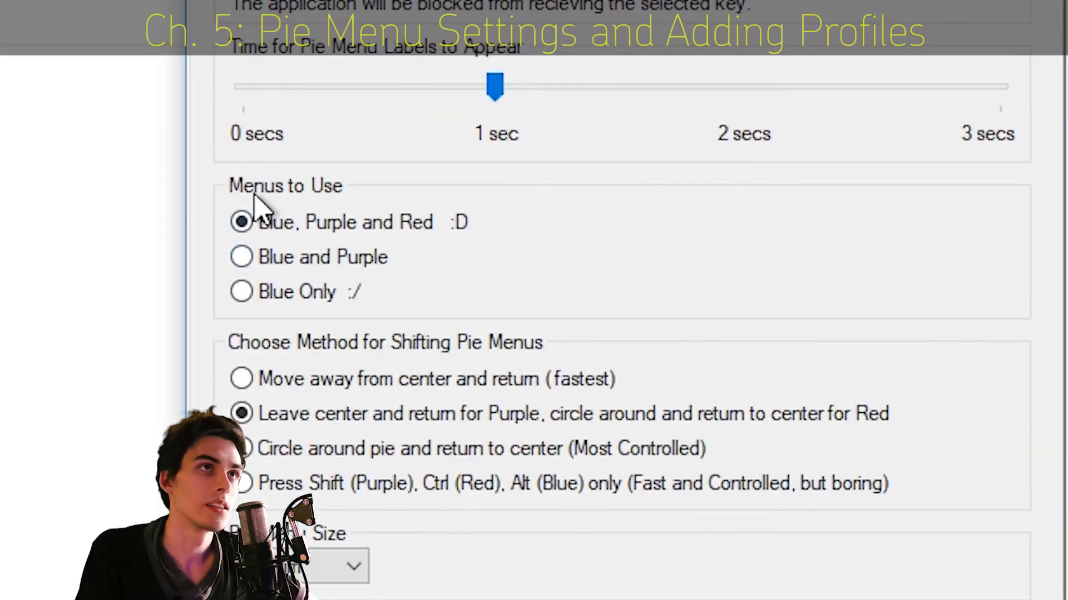
Step: Try Blue and Purple and Blue Only as the menus to use, and restore Blue, Purple and Red
click(248, 259)
click(236, 296)
click(242, 258)
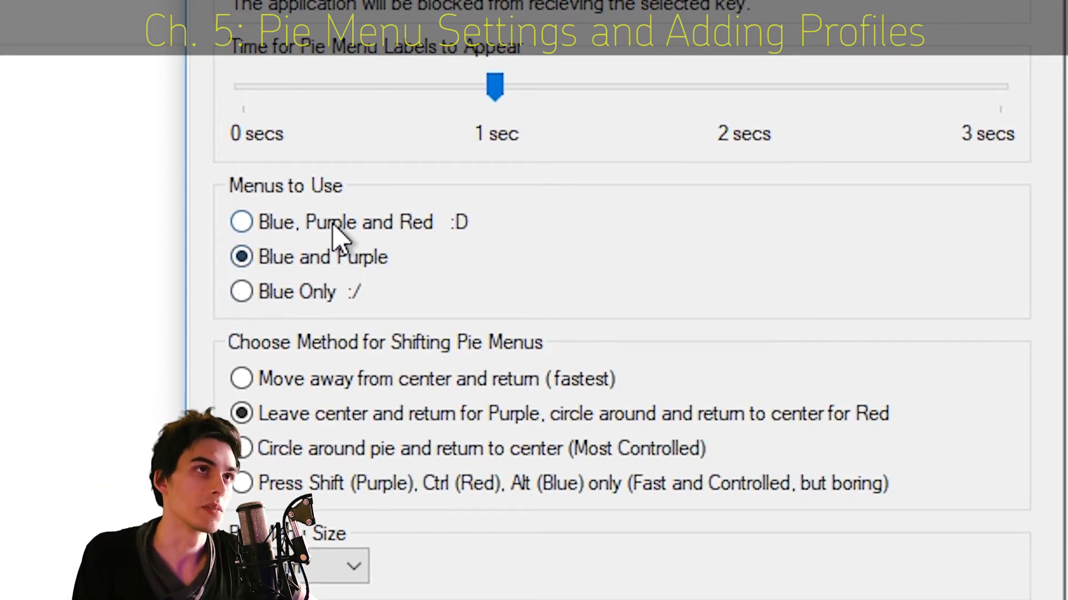
click(244, 224)
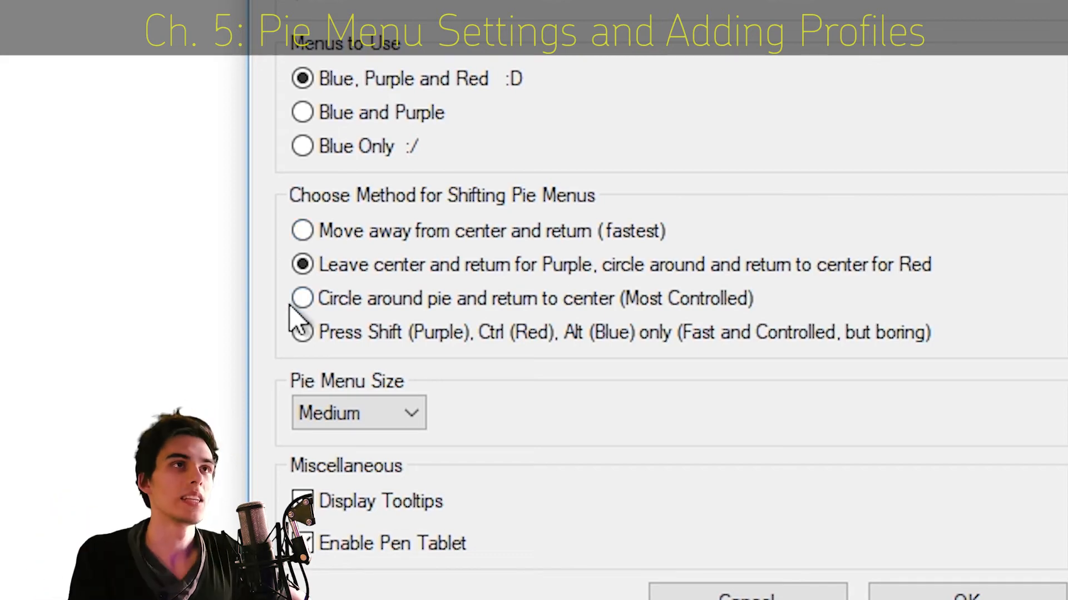
Step: Try the circle-around and Shift/Ctrl/Alt shifting methods, and restore leaving center for Purple and circling around for Red
click(302, 298)
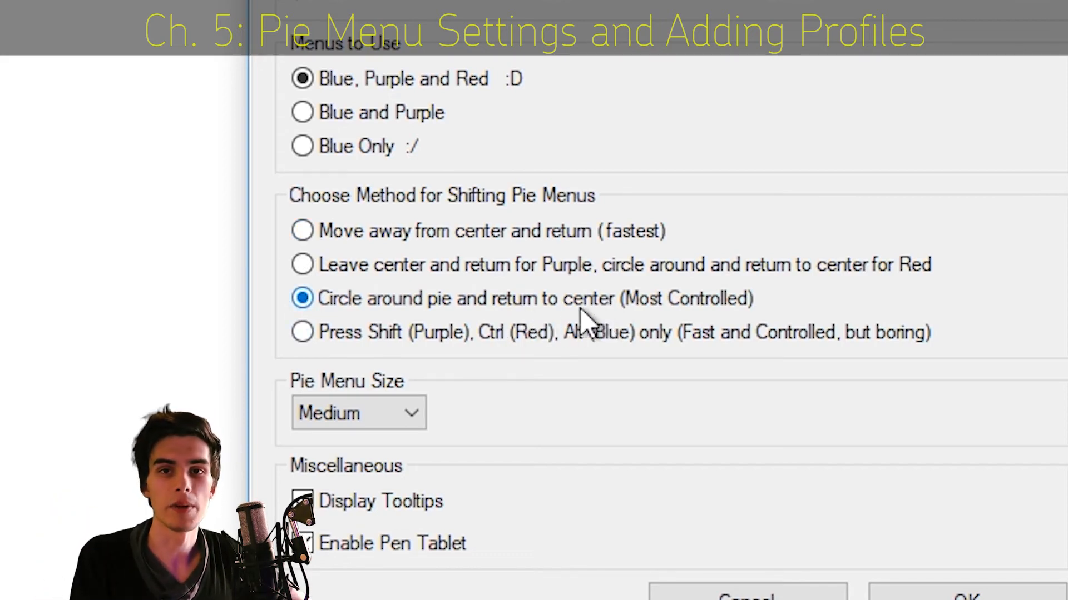
click(303, 334)
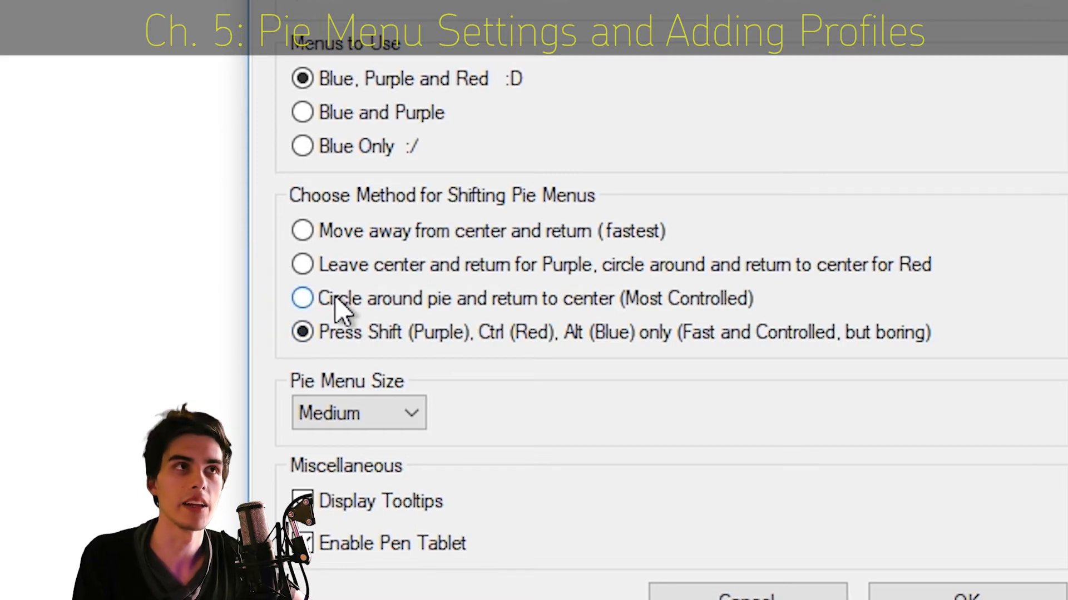
click(302, 266)
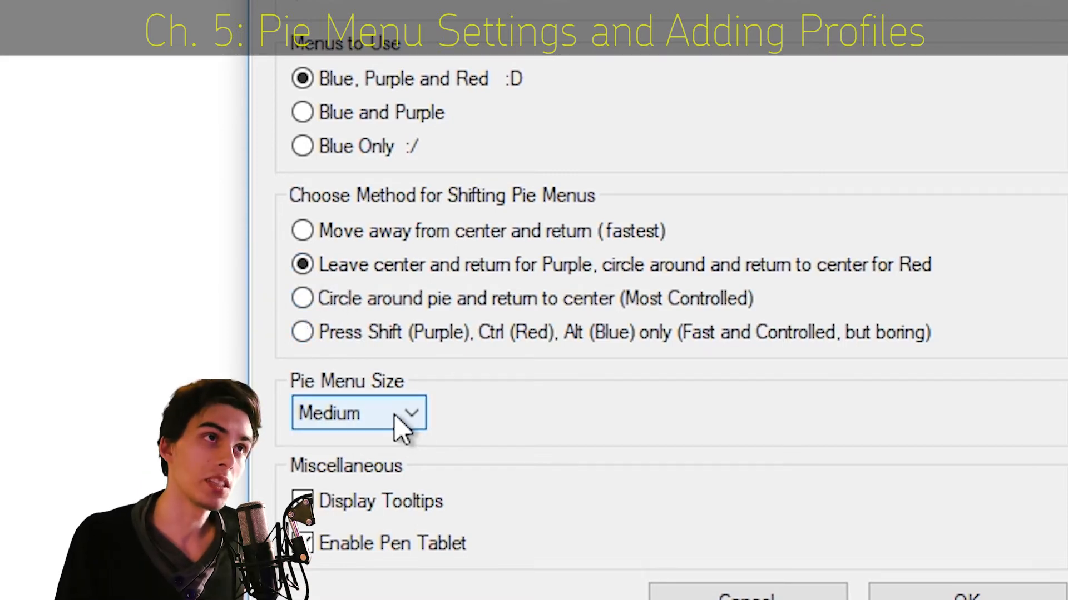
Step: Try the Small, Large and BigBoi pie menu sizes, and restore Medium
scroll(347, 407, up, 1)
scroll(349, 414, down, 1)
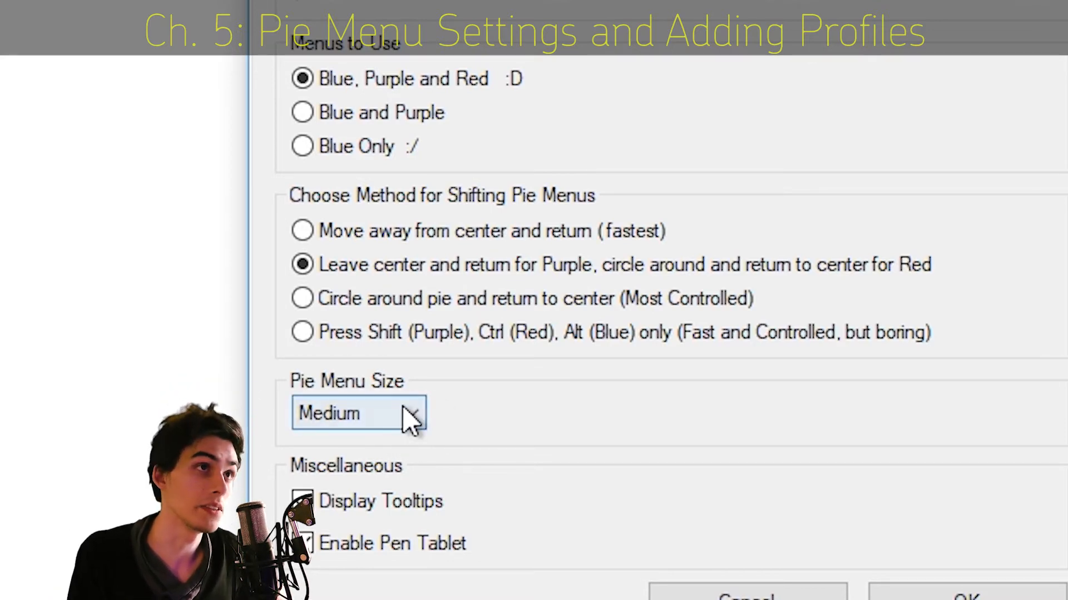
scroll(410, 419, up, 1)
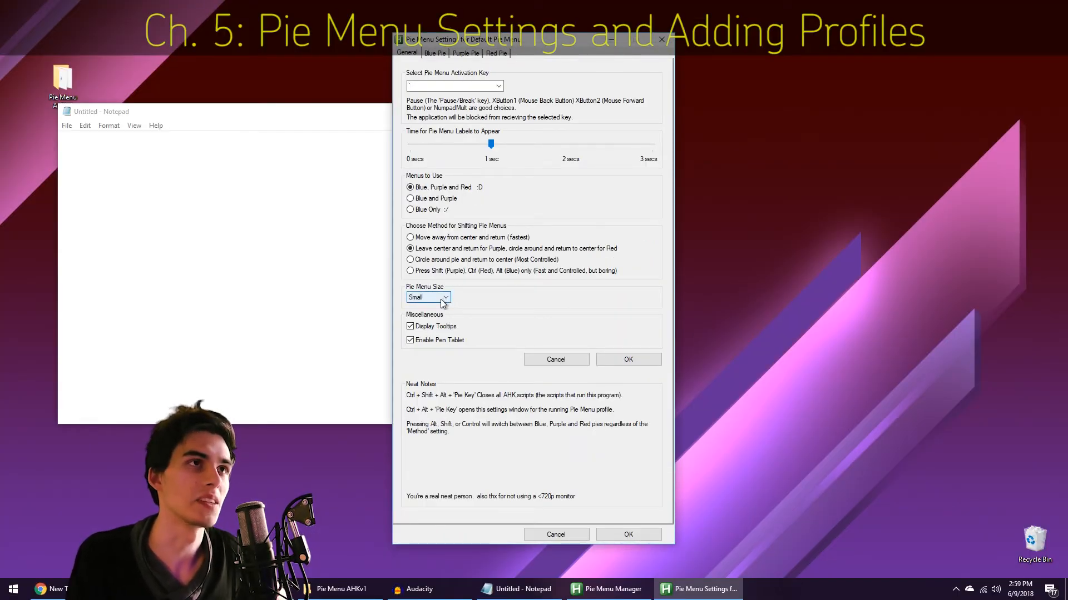
scroll(440, 303, down, 1)
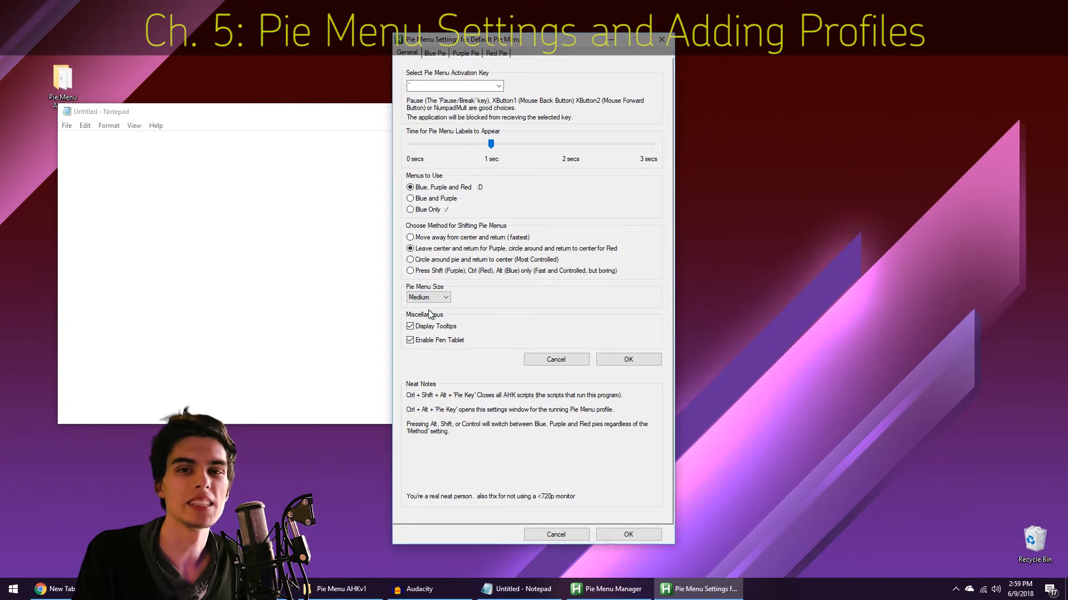
scroll(440, 300, down, 1)
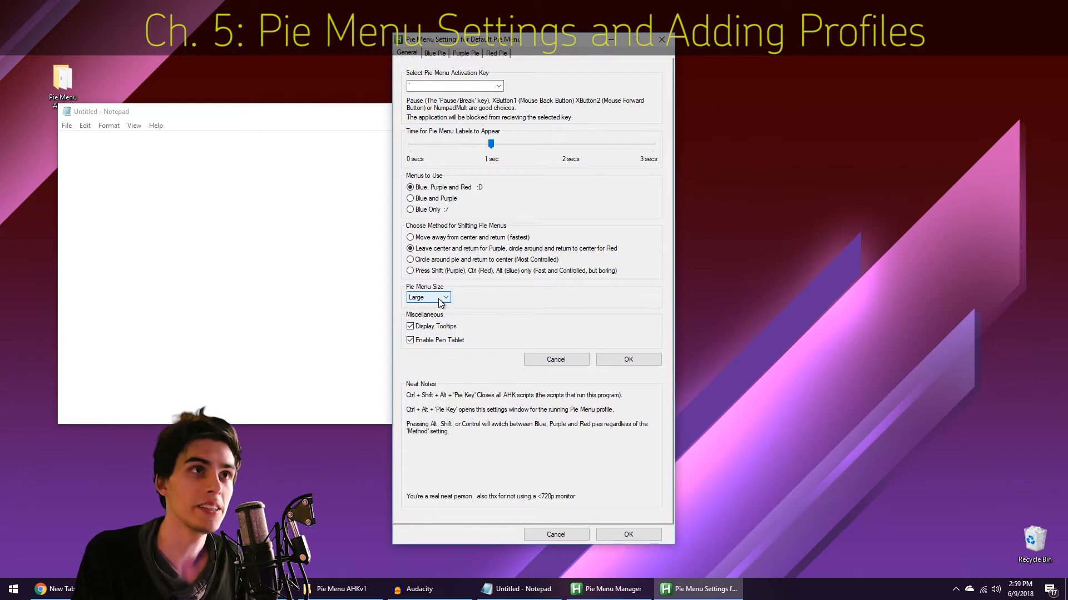
scroll(440, 302, down, 1)
click(441, 302)
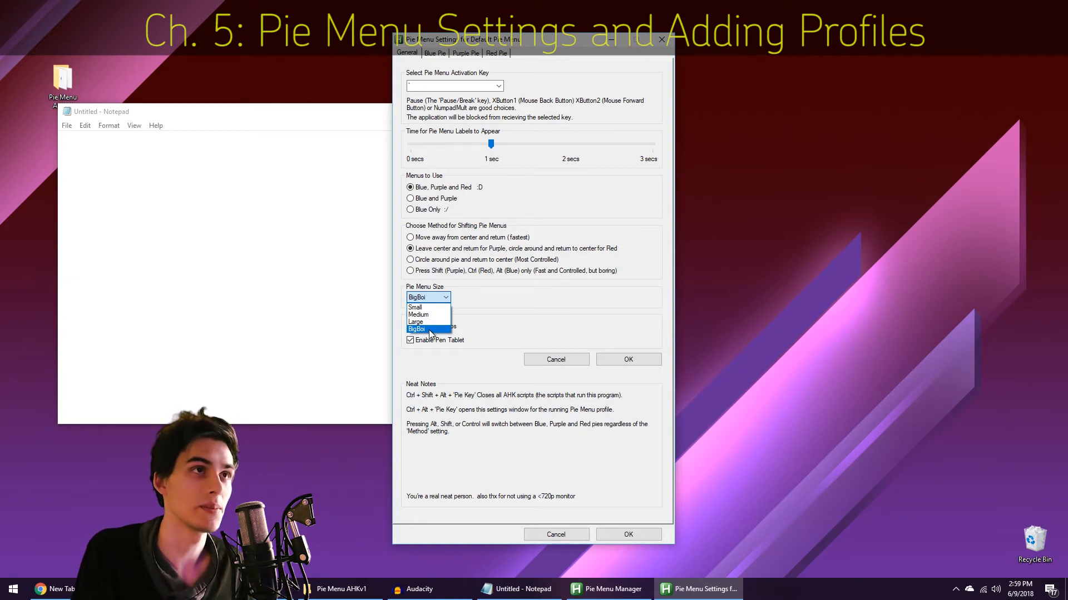
click(430, 330)
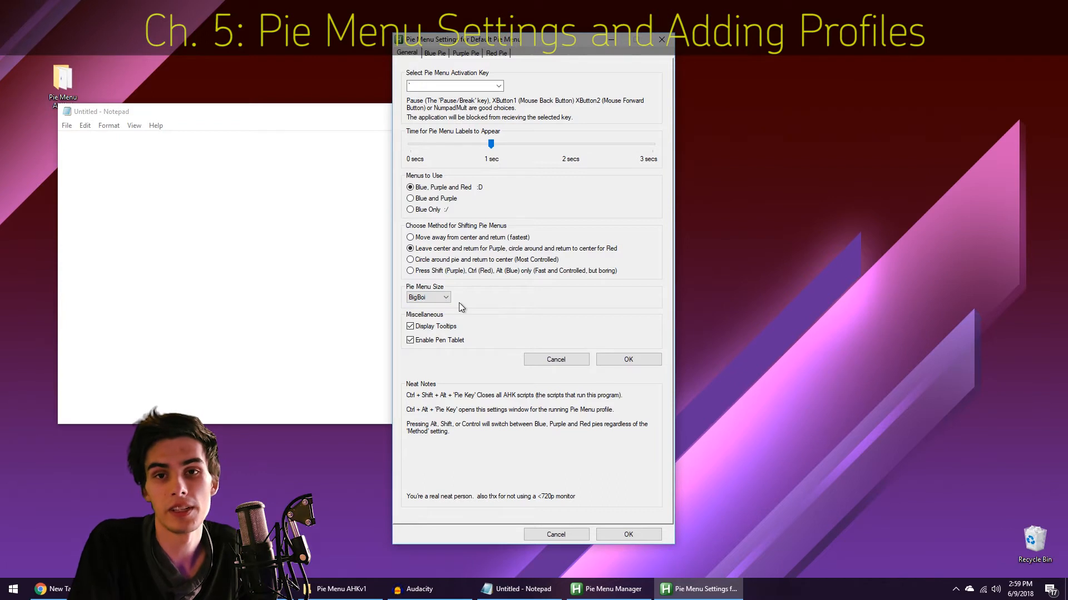
scroll(430, 300, up, 2)
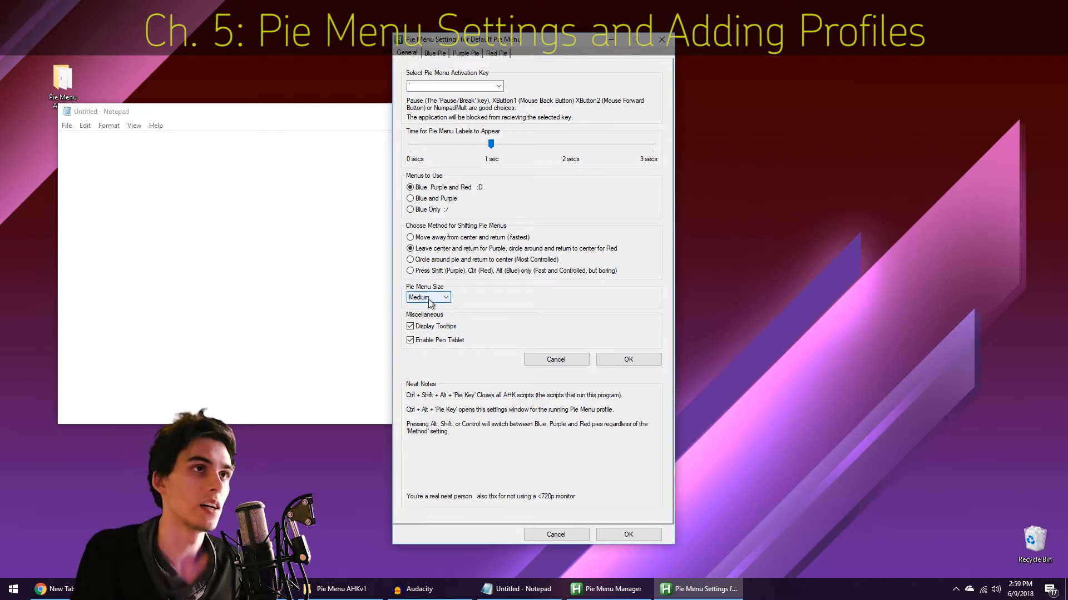
Step: Toggle the Display Tooltips and Enable Pen Tablet options off and back on
click(410, 330)
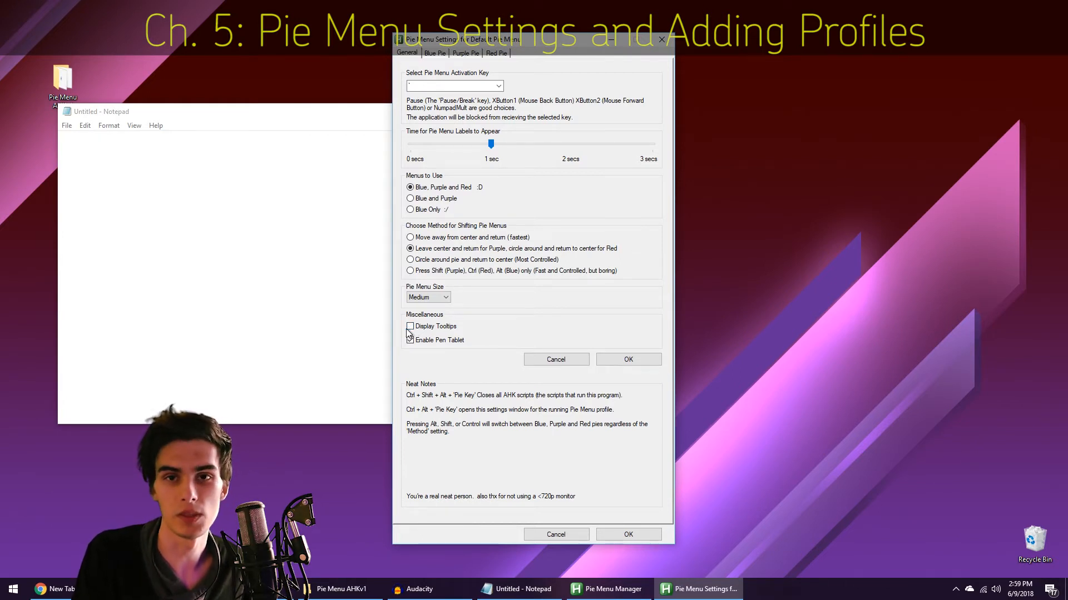
click(410, 328)
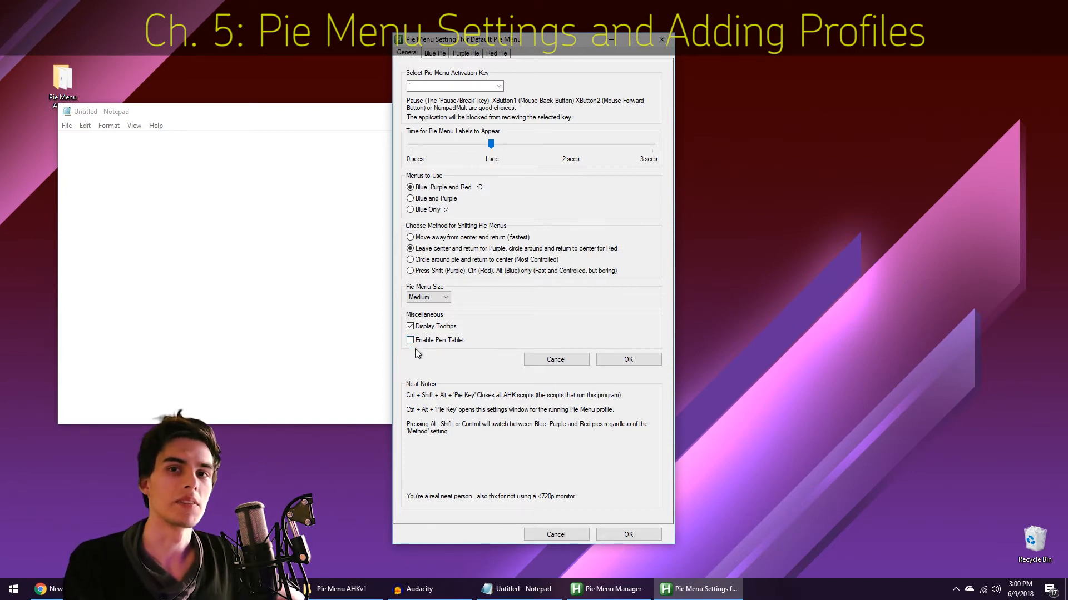
click(414, 341)
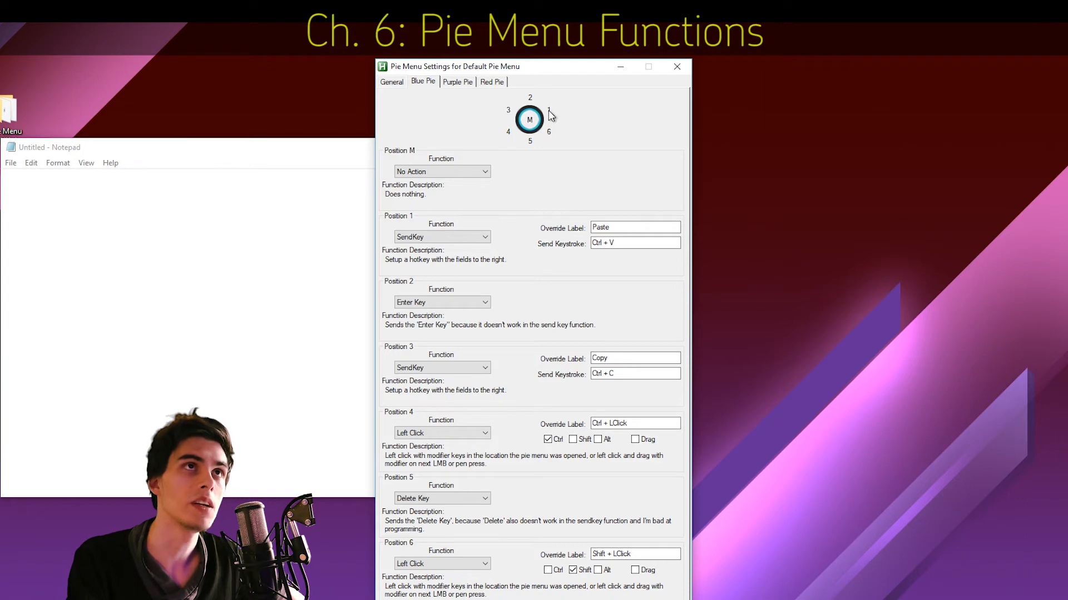
Step: Try the SendKey function with the keystroke 4 for Position M of the Blue Pie, and restore No Action
click(445, 171)
click(424, 196)
click(602, 178)
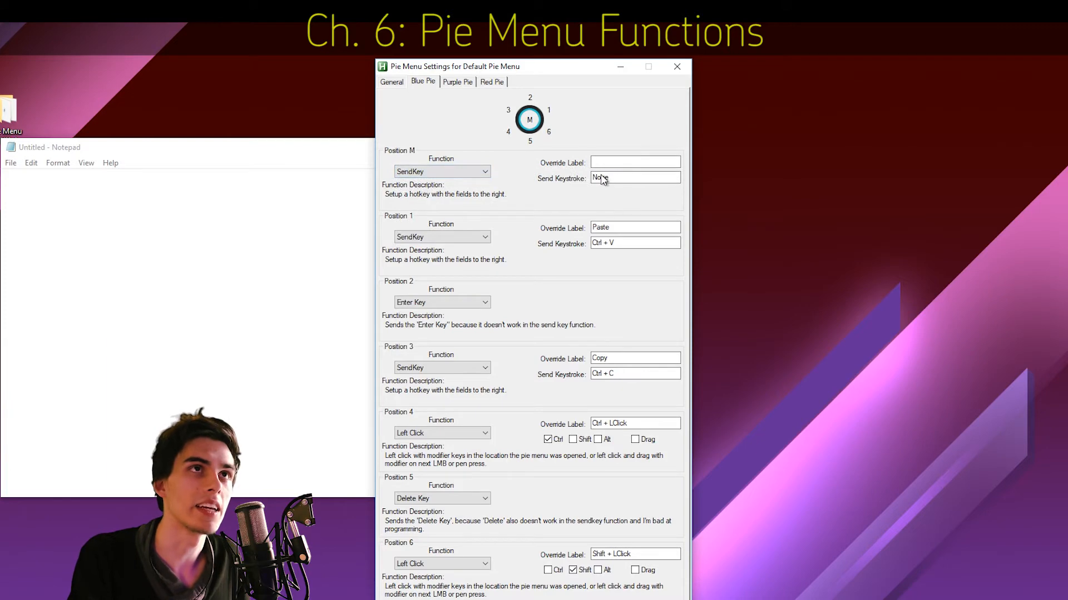
key(4)
click(603, 163)
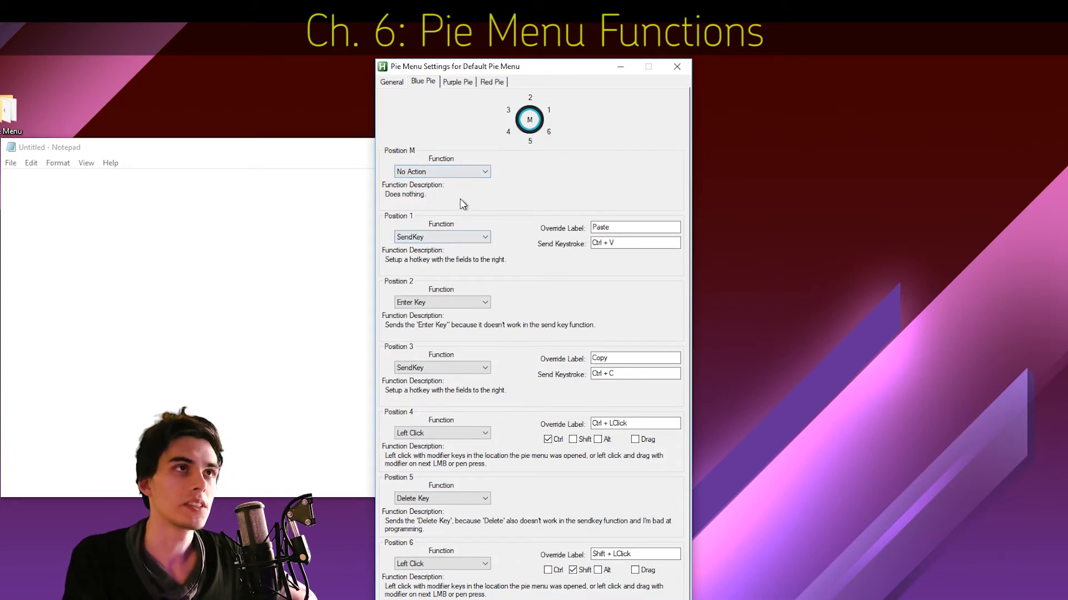
scroll(456, 175, down, 1)
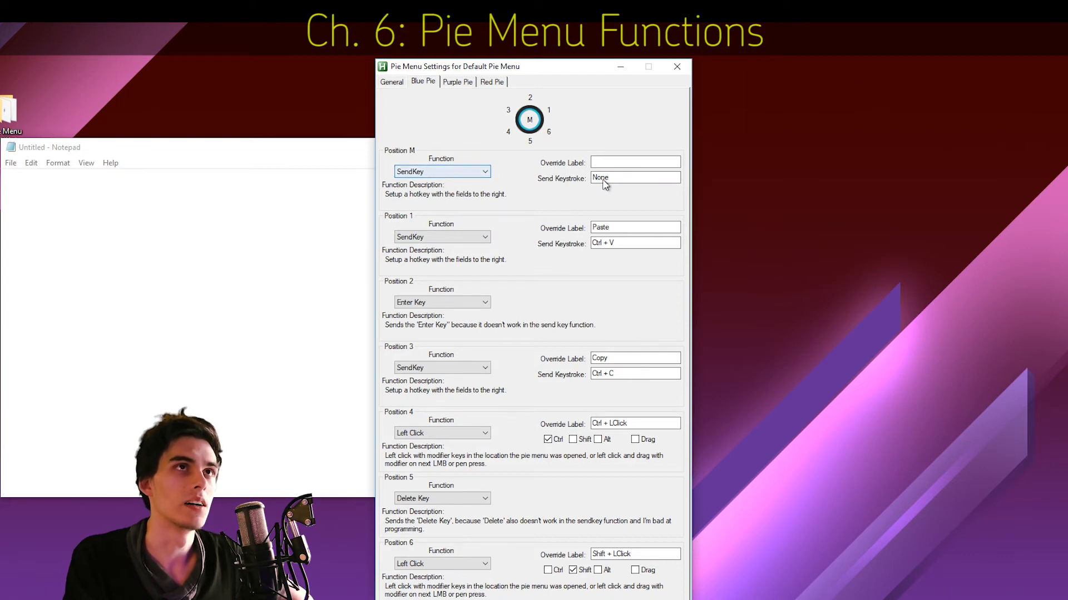
scroll(431, 178, up, 1)
Step: Set Position 2 of the Blue Pie to SendKey with the override label Undo and the keystroke Ctrl + Z
scroll(439, 307, down, 1)
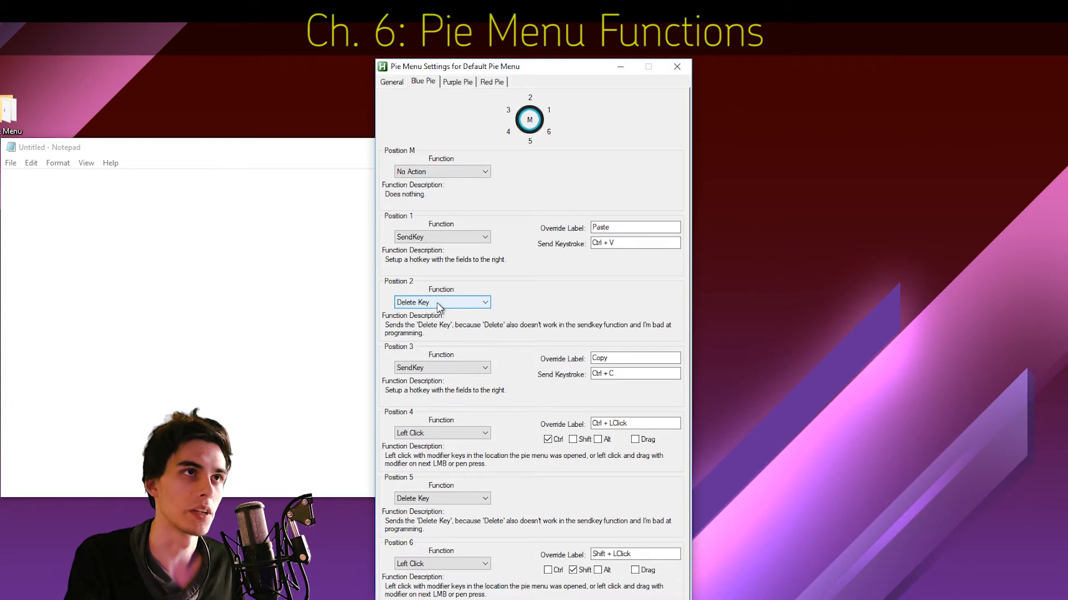
click(437, 304)
scroll(425, 314, up, 3)
click(427, 321)
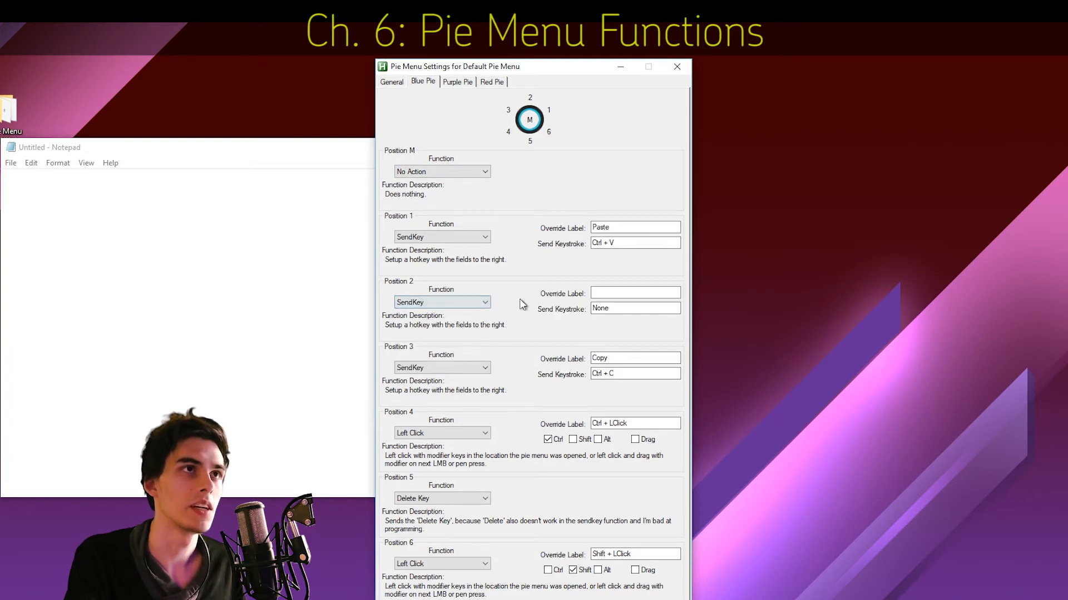
click(612, 291)
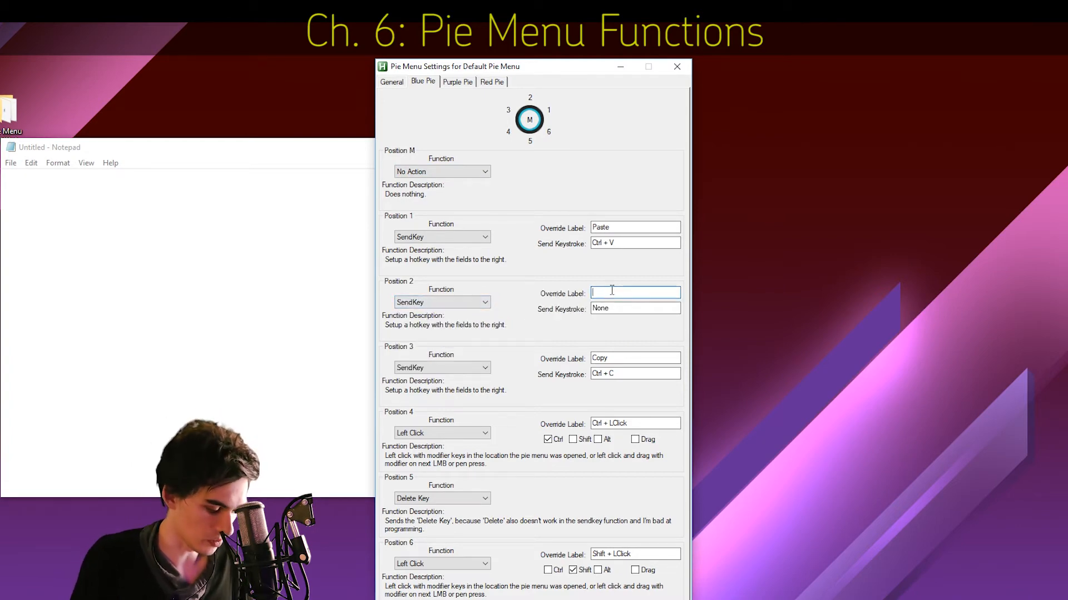
text(Undo)
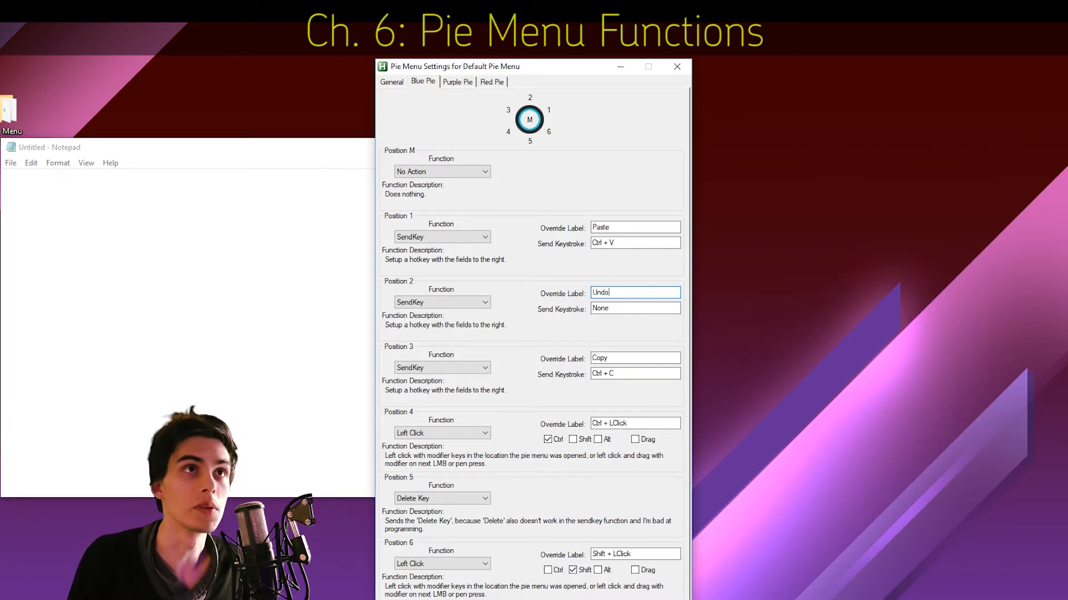
click(614, 309)
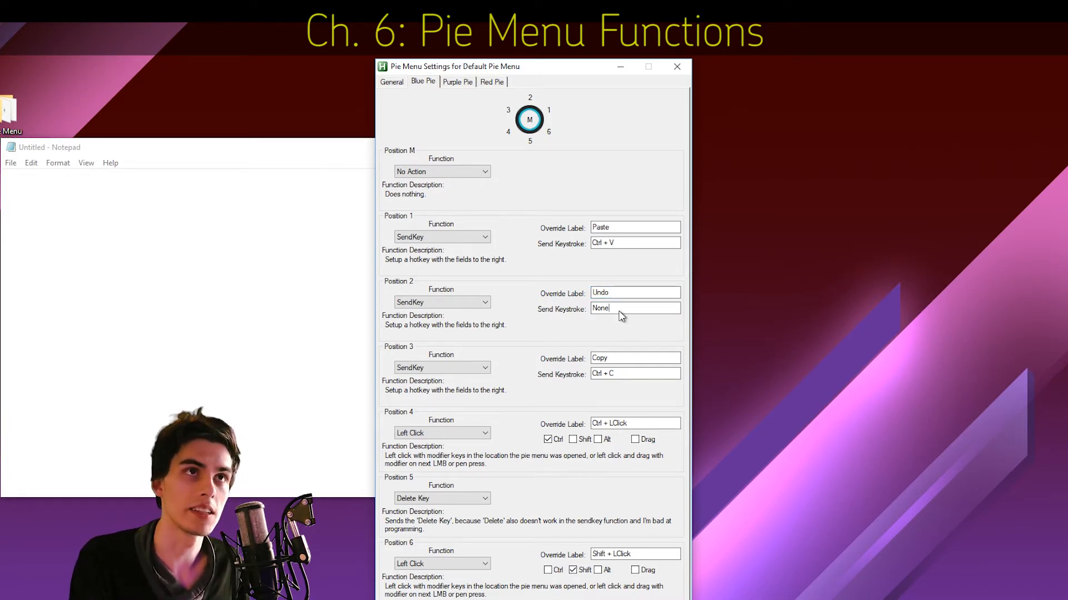
key(ctrl)
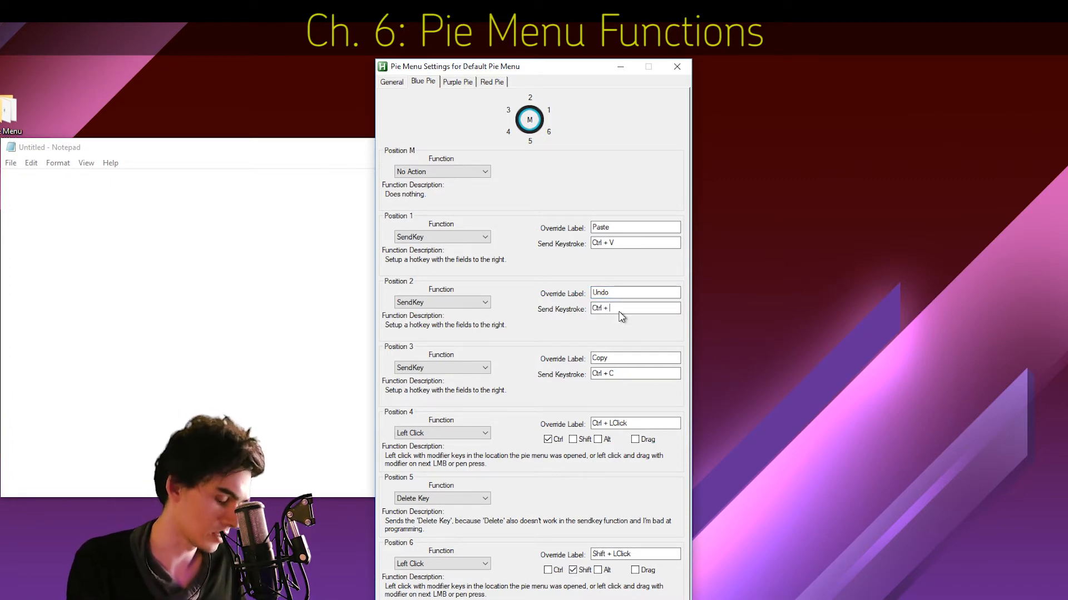
key(ctrl+z)
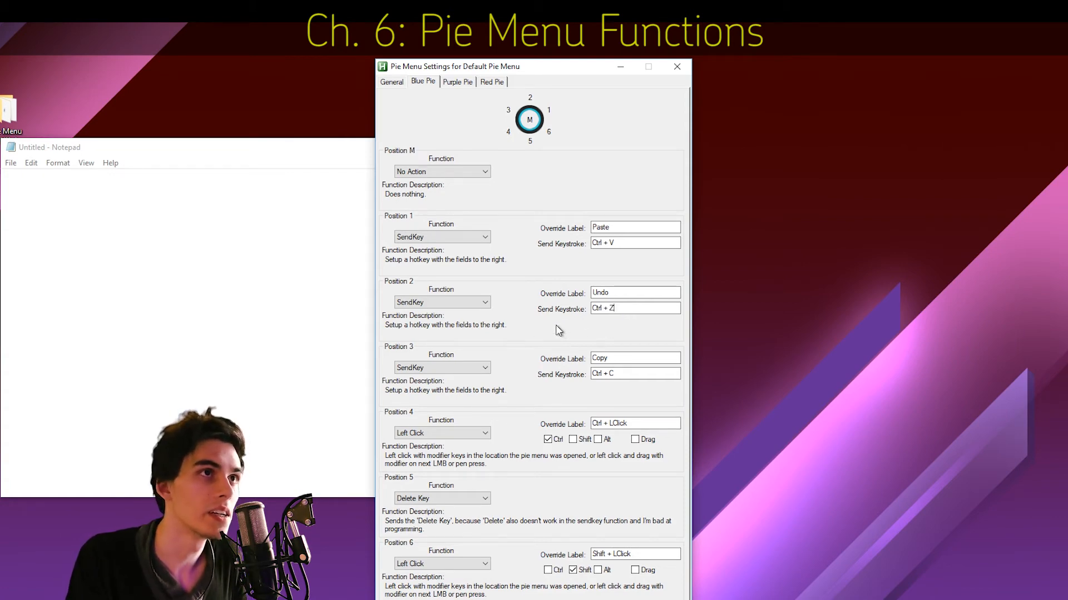
Step: Change Position 2 to the Run Program function and set its override label to Close AHK Scripts
scroll(447, 302, down, 1)
drag(614, 294, 502, 302)
key(BackSpace)
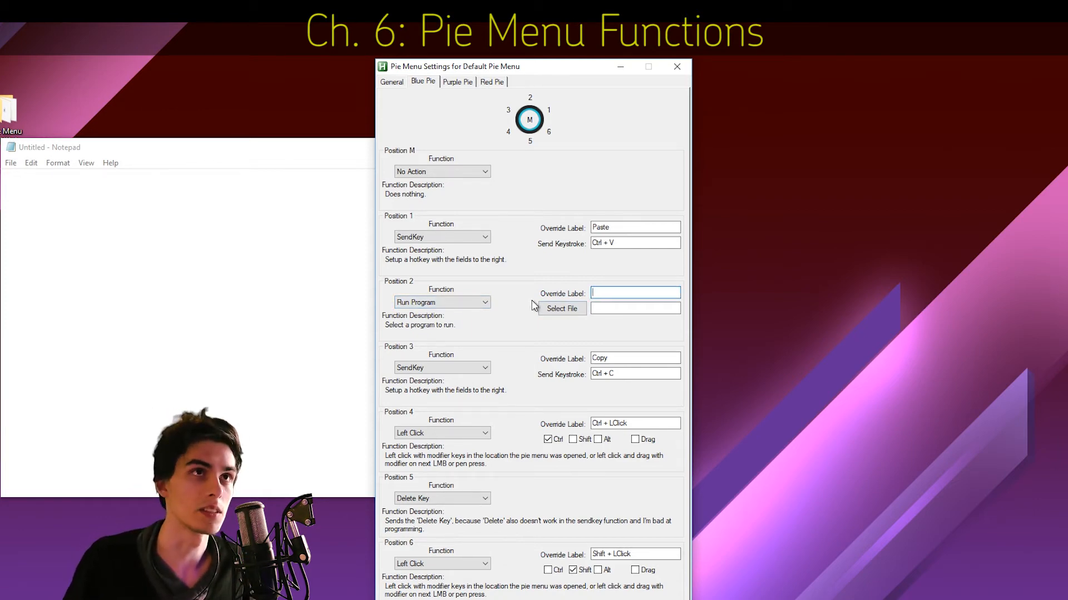
text(Close )
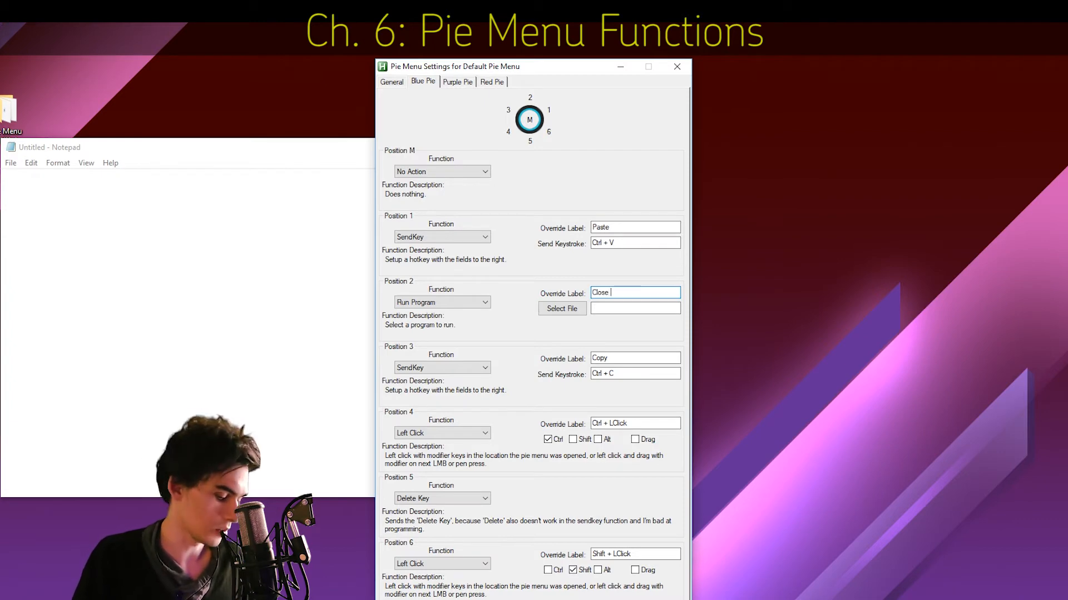
text(AHK)
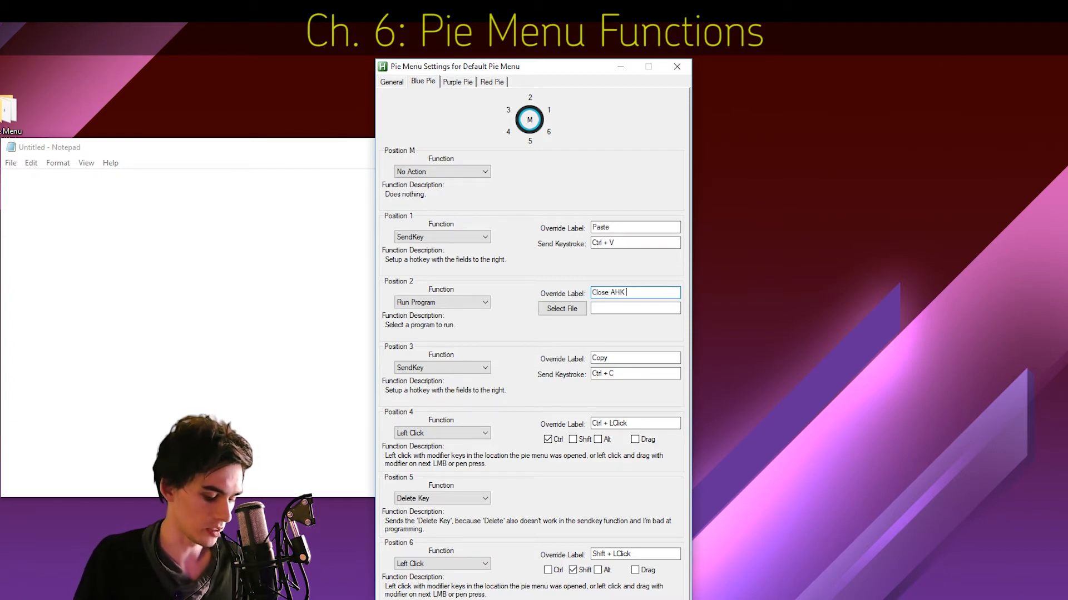
text( Scripts)
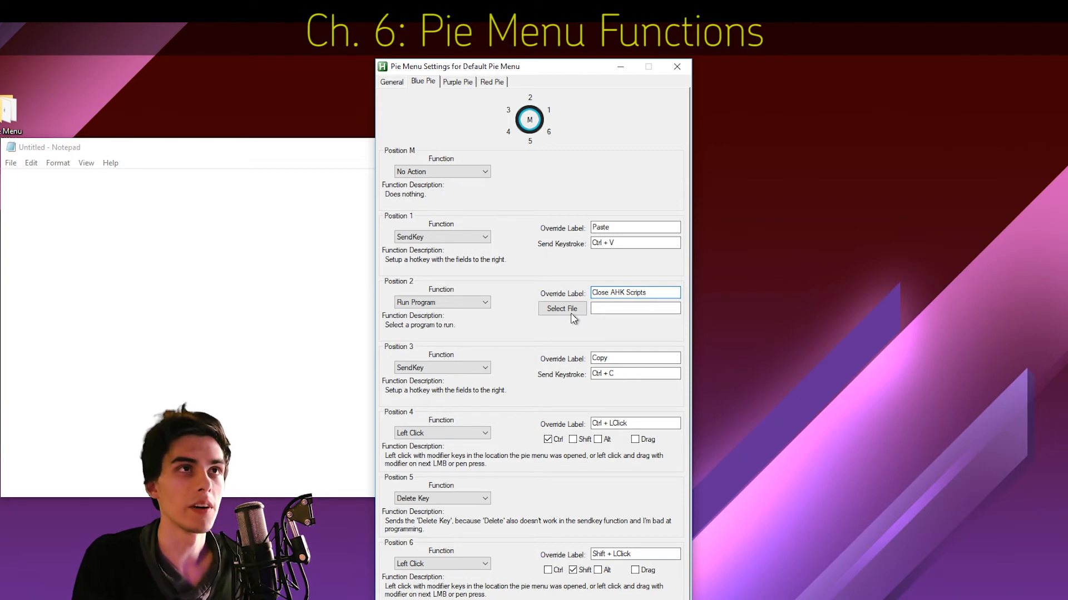
Step: Choose the CloseAllAhkScripts script in the Photoshop folder as Position 2's program and check the end of its path
click(562, 308)
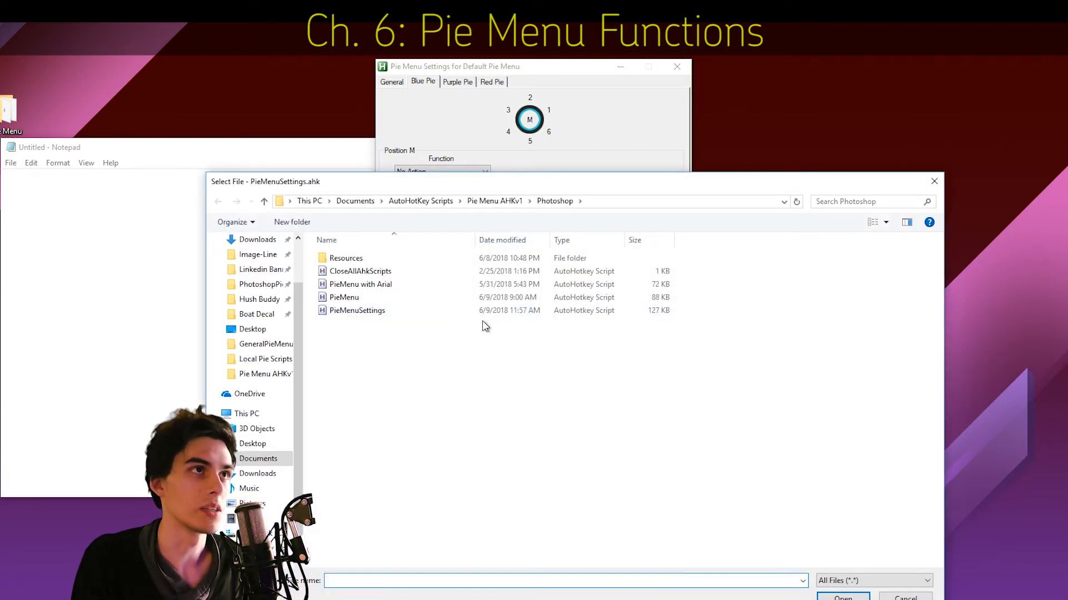
double_click(349, 272)
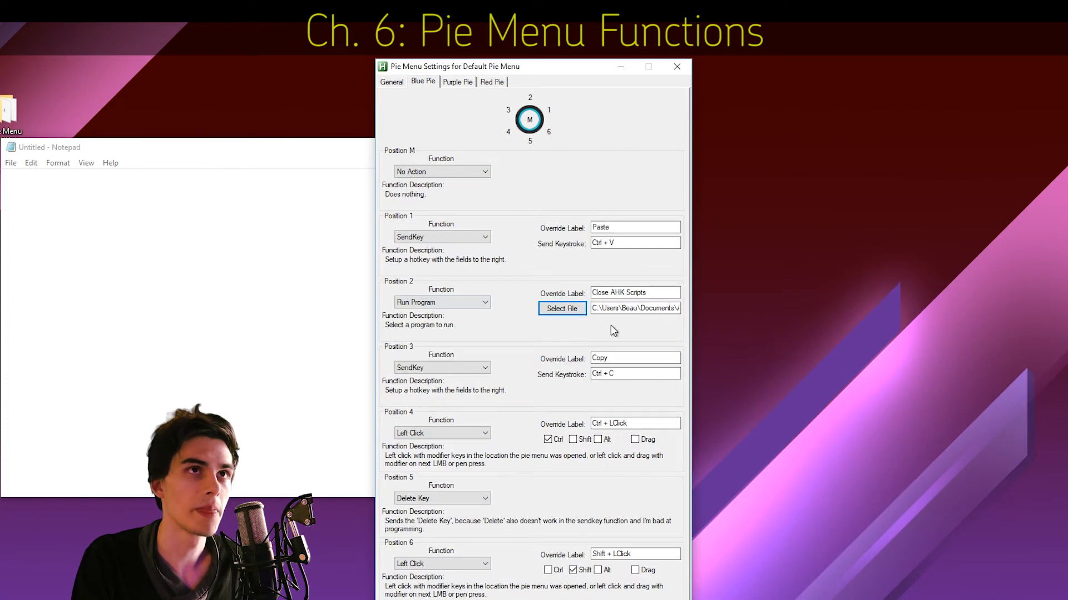
drag(630, 309, 765, 318)
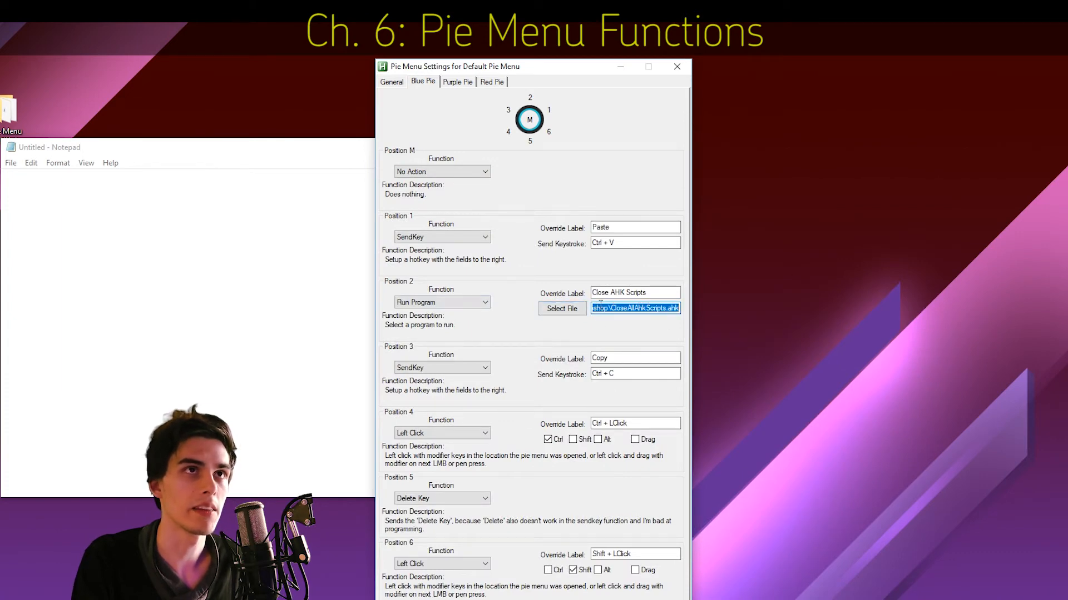
Step: Replace Position 2's program with CloseAllAhkScripts from the Local Pie Scripts folder inside Pie Menu AHKv1's Resources
click(567, 309)
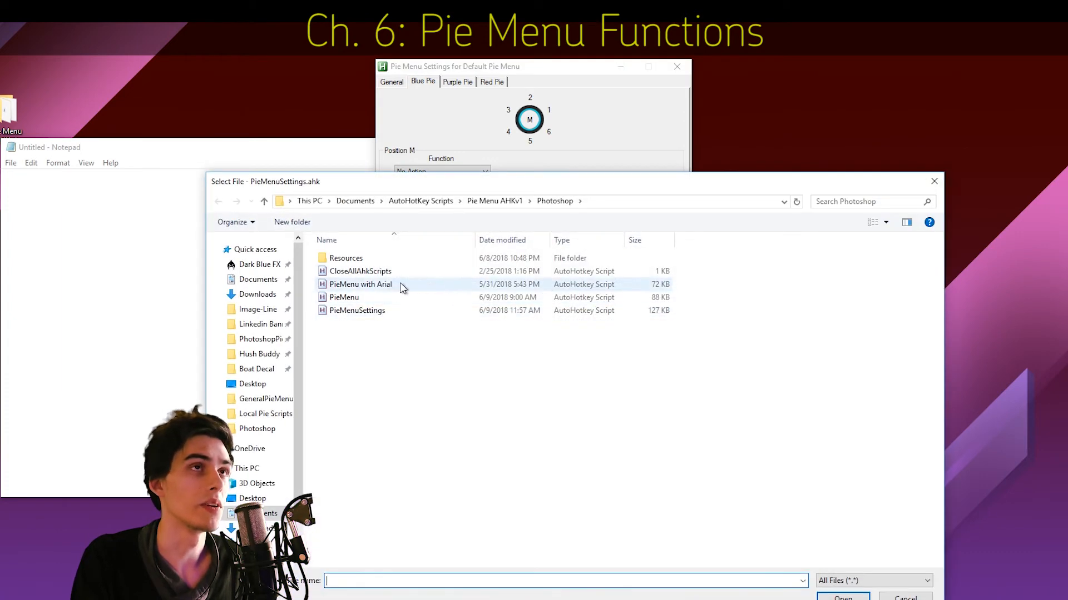
click(489, 201)
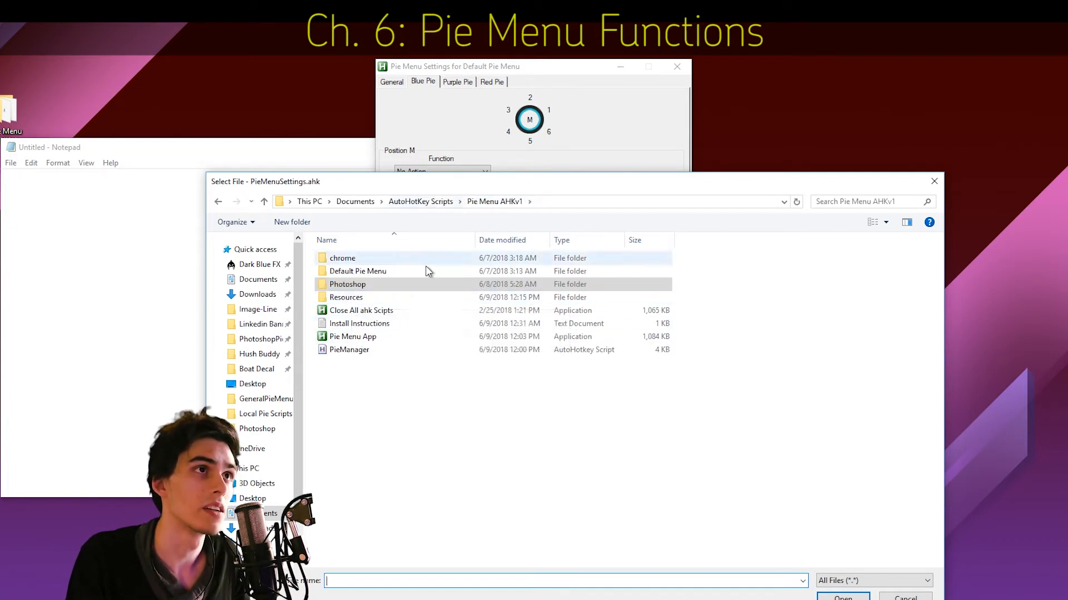
double_click(346, 298)
double_click(358, 273)
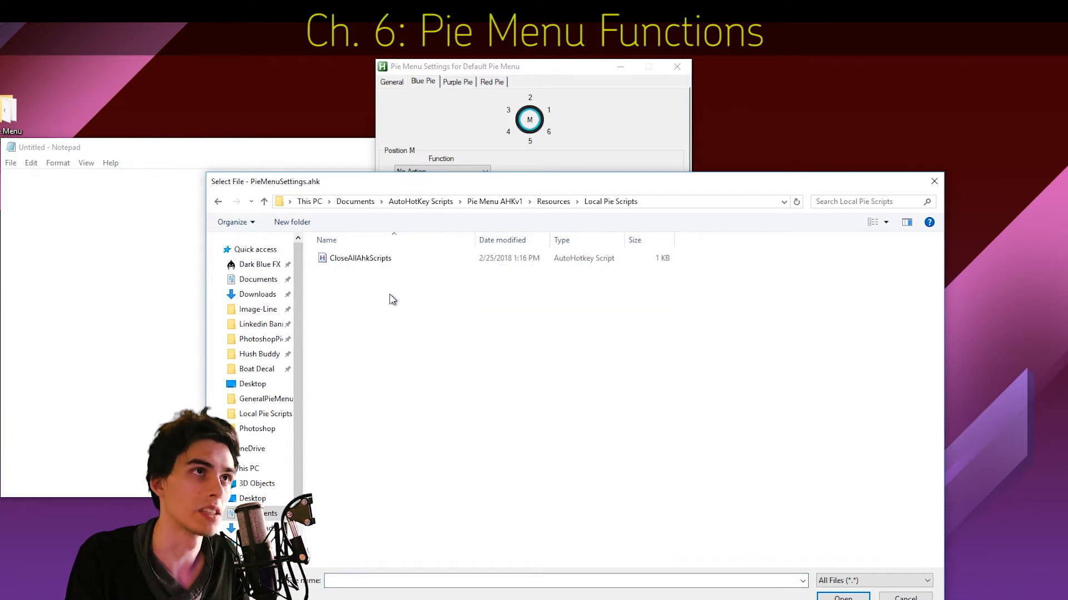
double_click(361, 258)
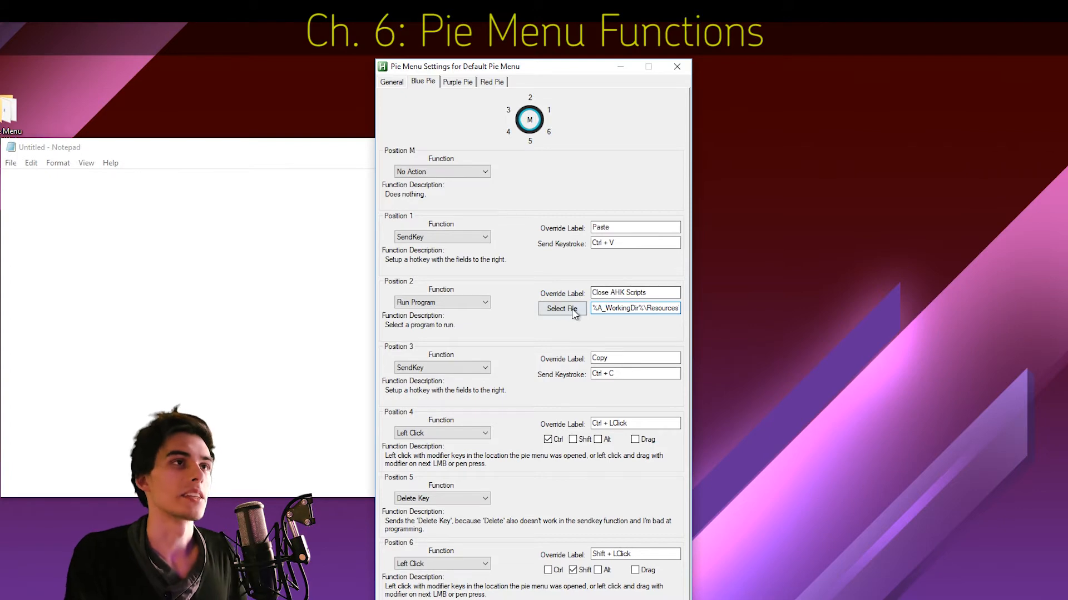
Step: Change Position 2 to the Left Click function and set its override label to Ctrl Shift LClick
click(442, 302)
click(439, 340)
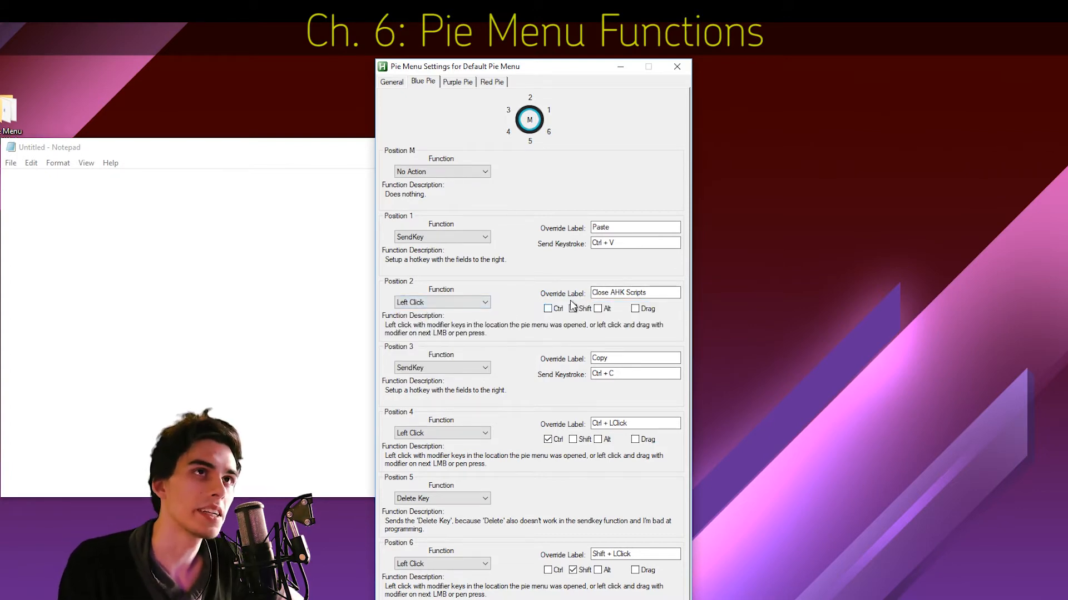
drag(664, 296, 534, 286)
key(BackSpace)
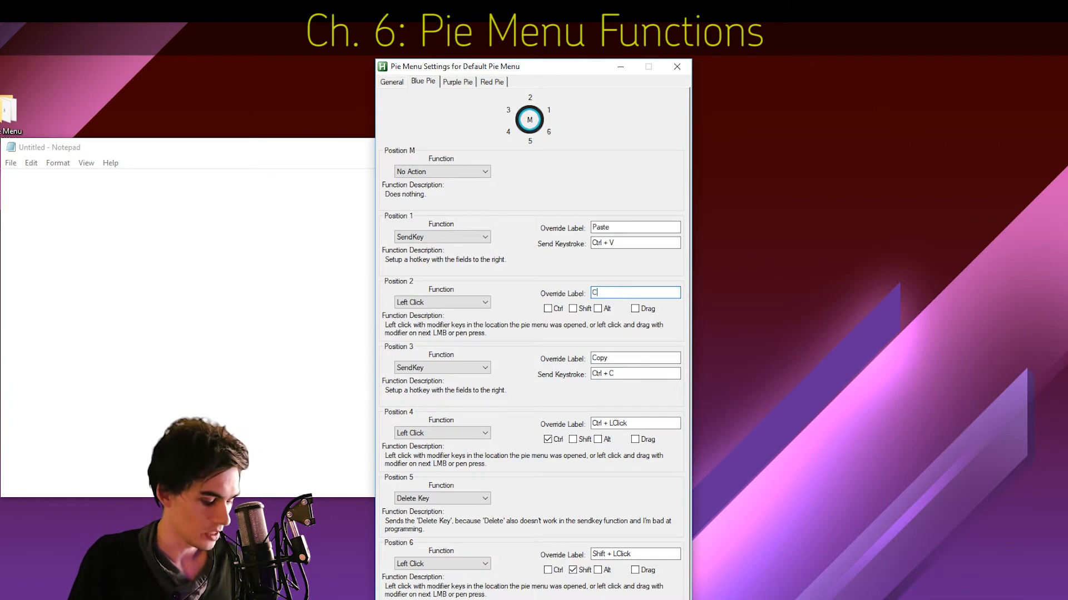
text(Ctrl Shift)
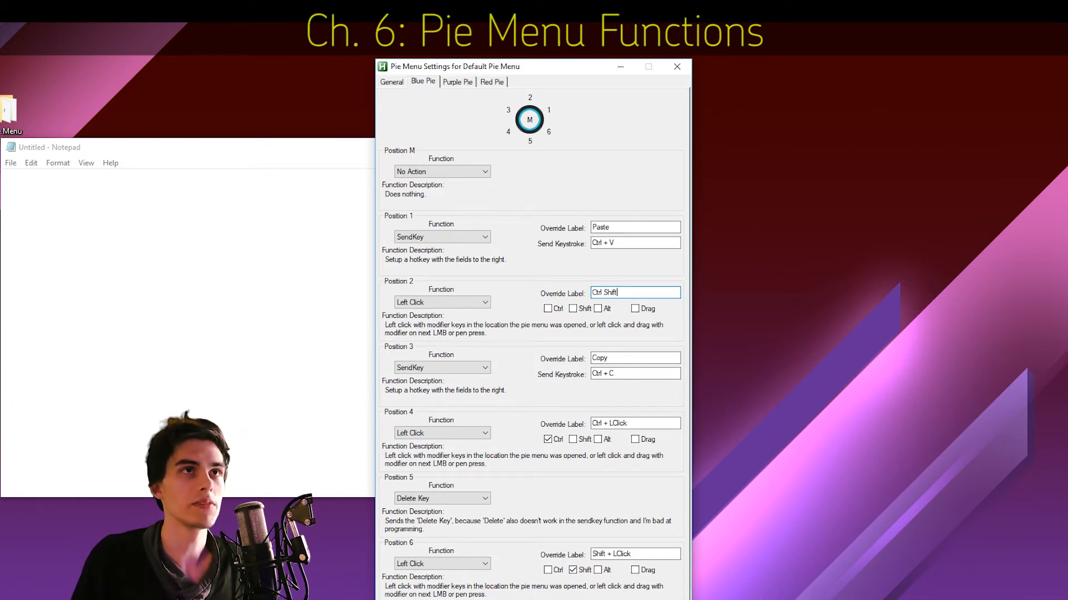
text( LClick)
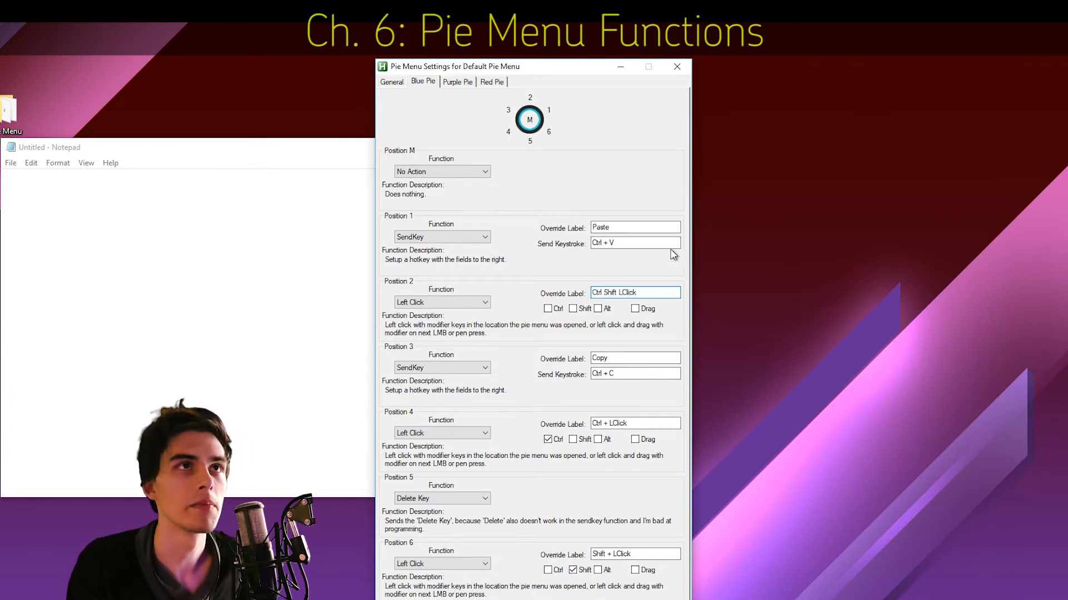
Step: Enable the Ctrl, Shift and Drag options for Position 2's left click, and switch its function through Right Click to Middle Click
click(573, 308)
click(547, 309)
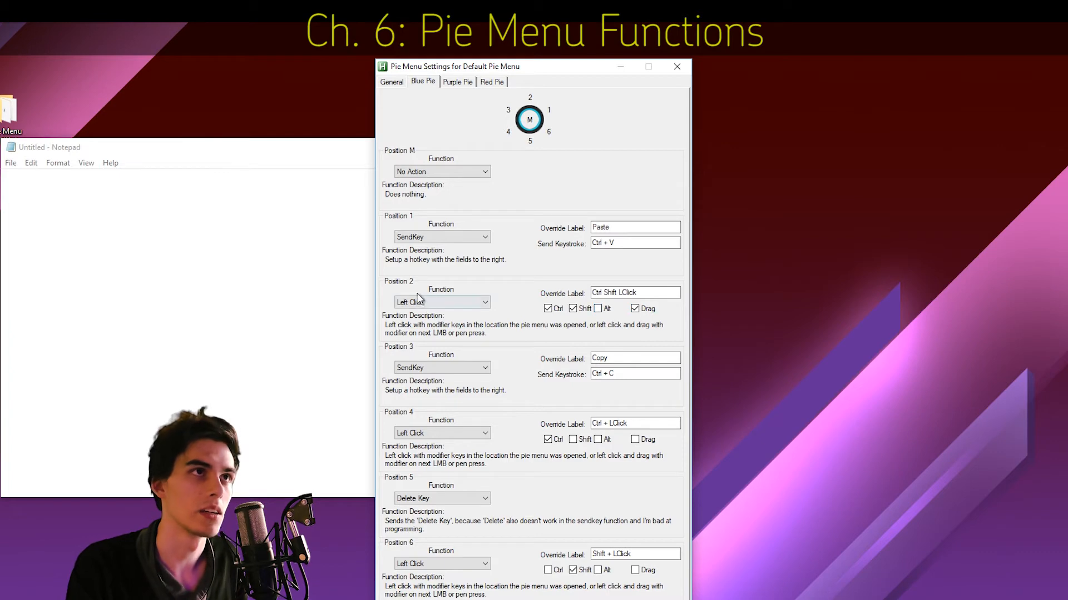
scroll(433, 304, down, 1)
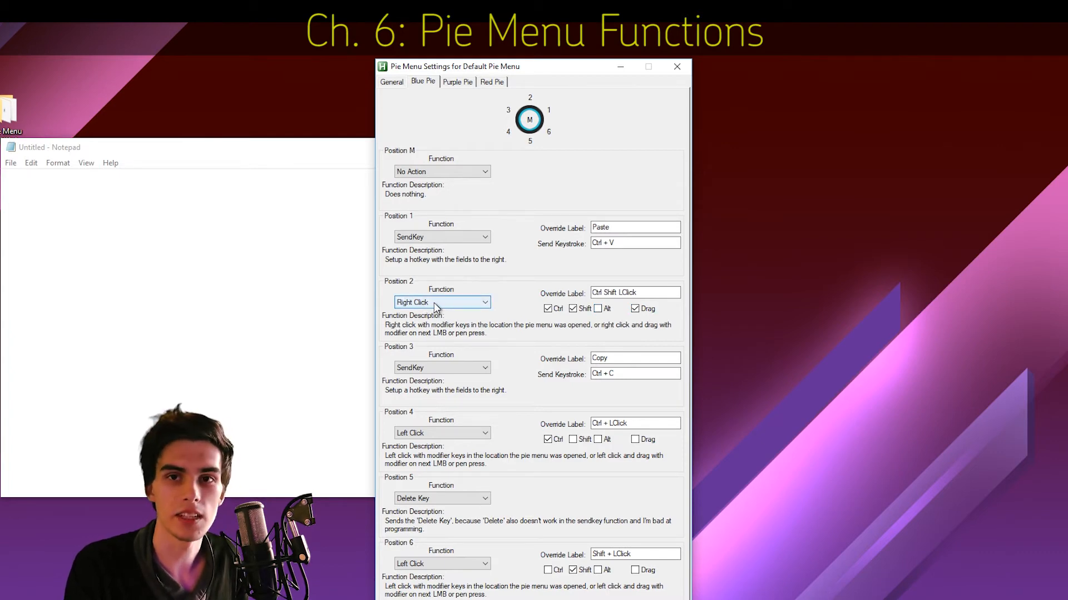
scroll(435, 307, down, 1)
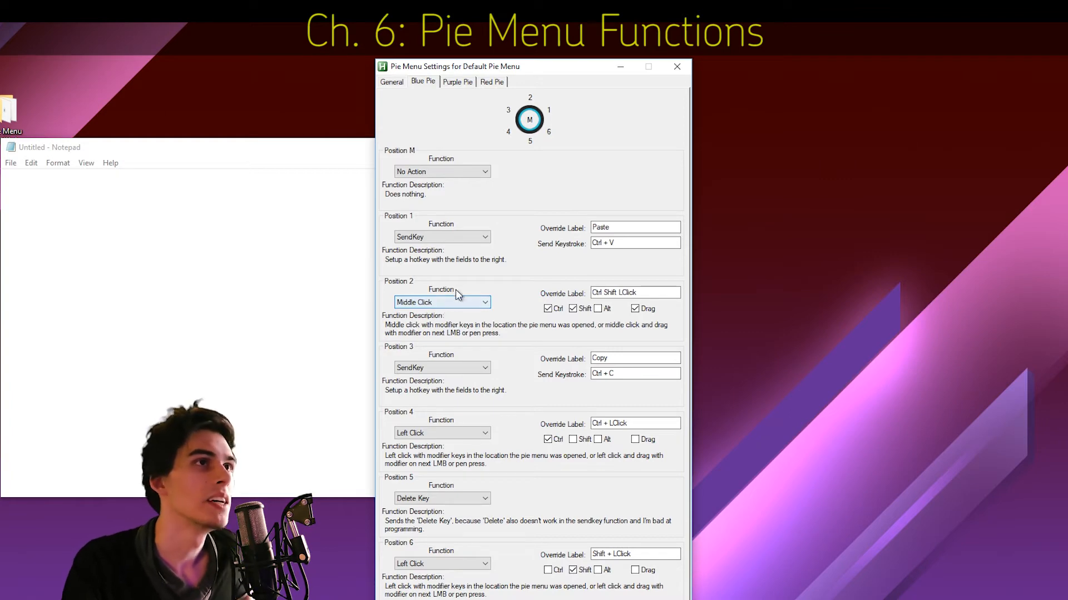
Step: Switch Position 2 through the Pie Menu Settings, Close All Scripts and Enter Key functions, reading each description
scroll(445, 300, down, 1)
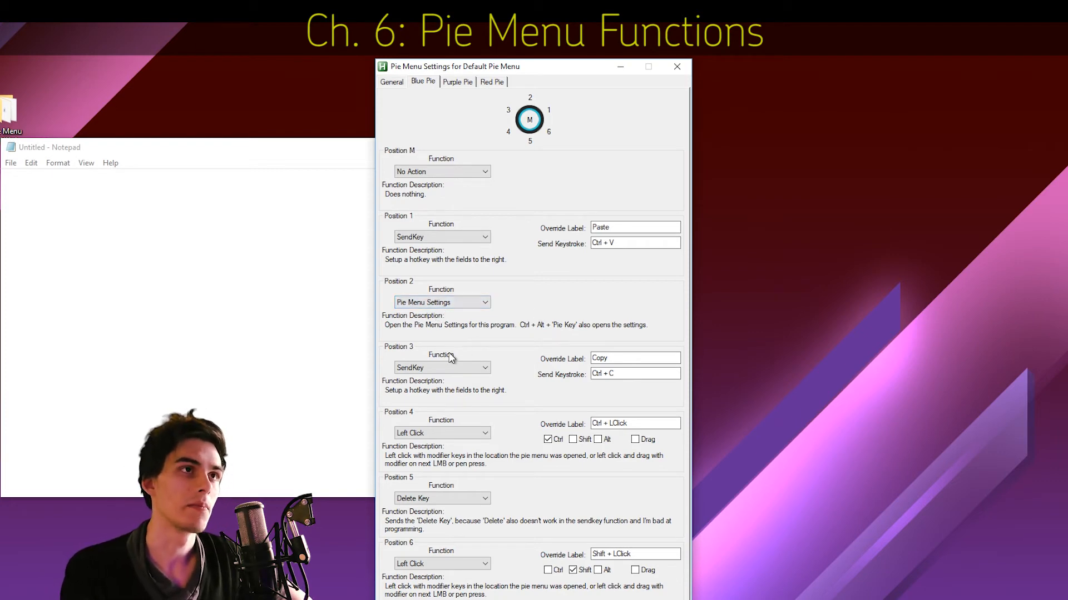
scroll(440, 304, down, 1)
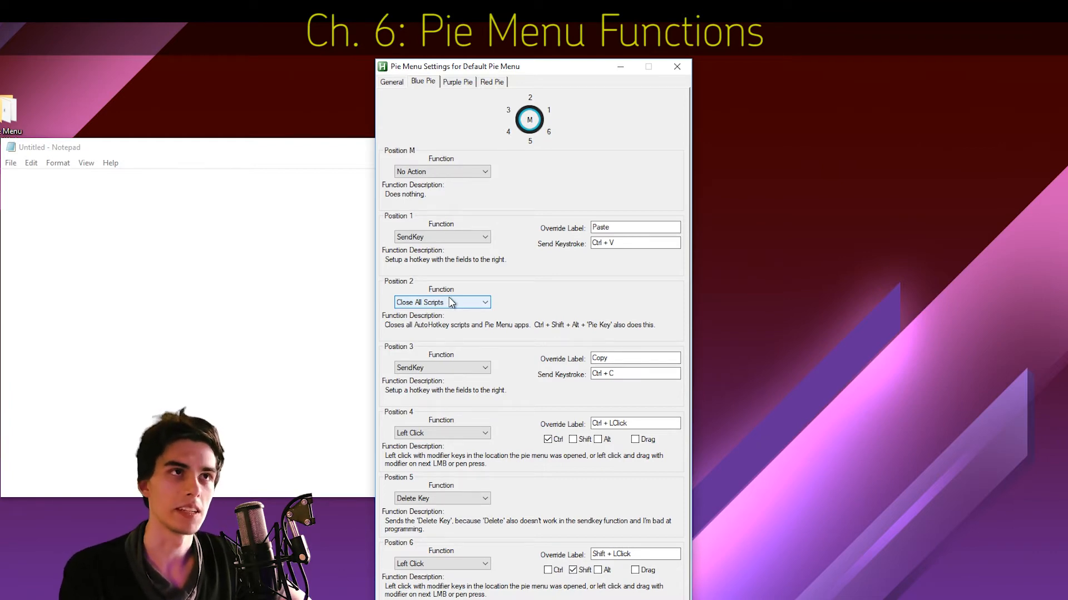
scroll(448, 307, down, 1)
scroll(448, 309, up, 1)
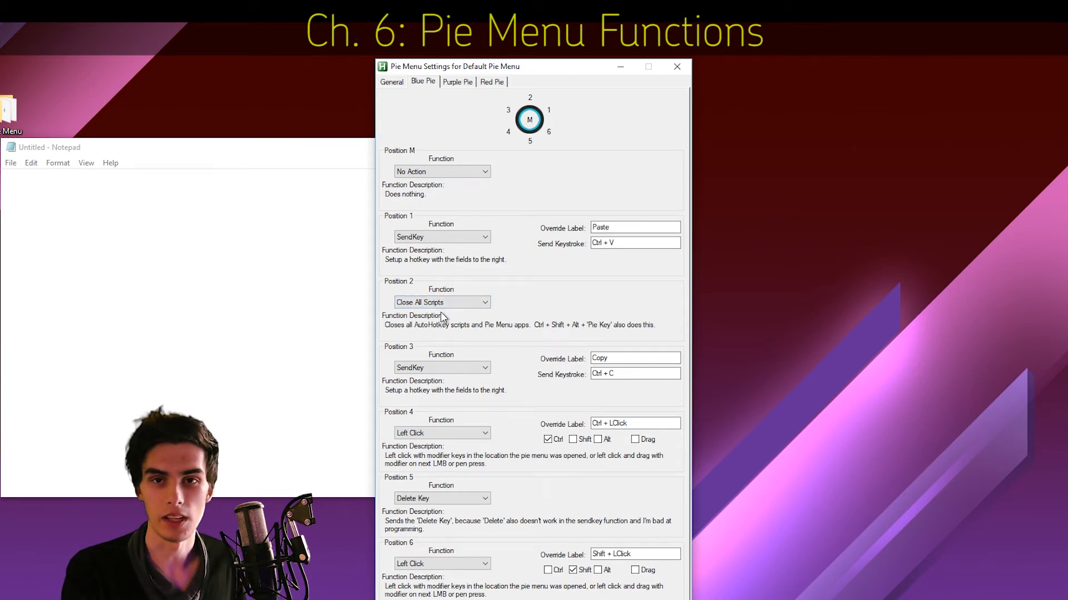
scroll(427, 309, down, 2)
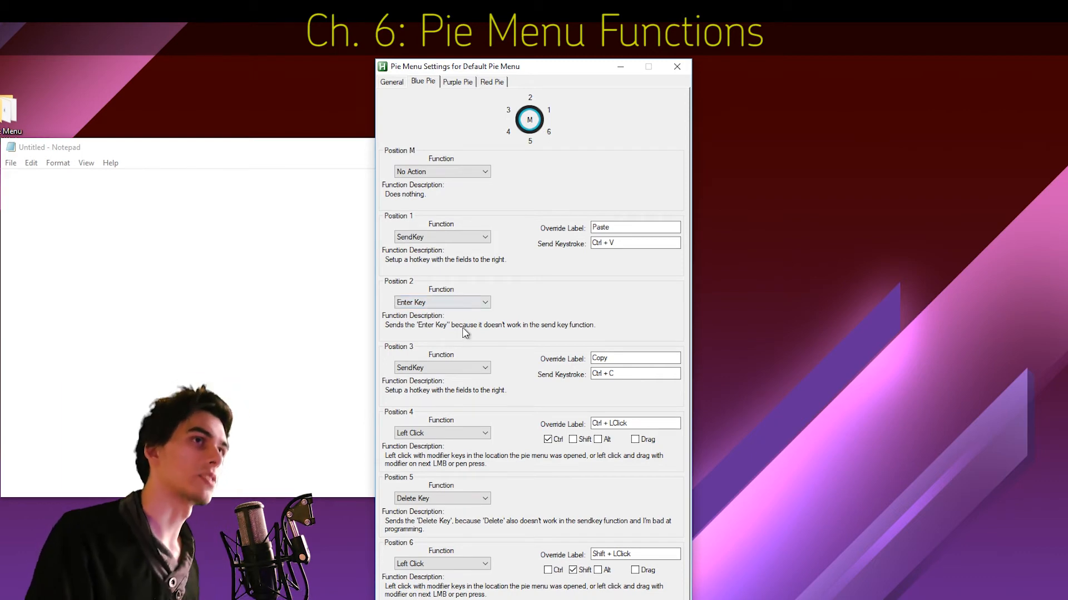
Step: Review the Switch Application, Snip Tool, Close Window, Resize Window and Duplicate Selected functions for Position 2, ending on Enter Key
scroll(427, 303, down, 1)
scroll(428, 306, down, 1)
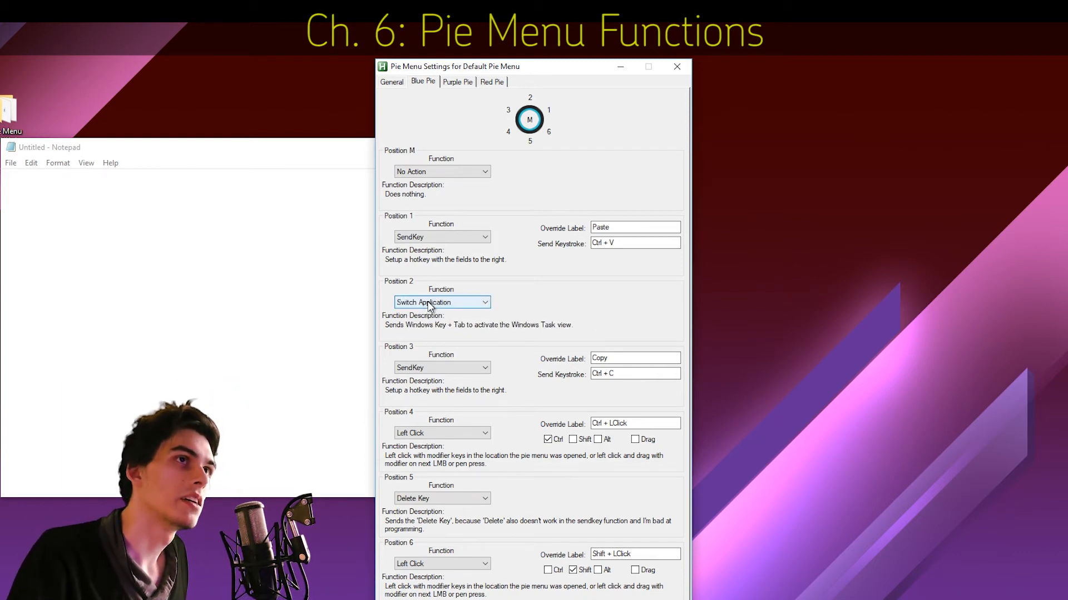
scroll(429, 306, down, 1)
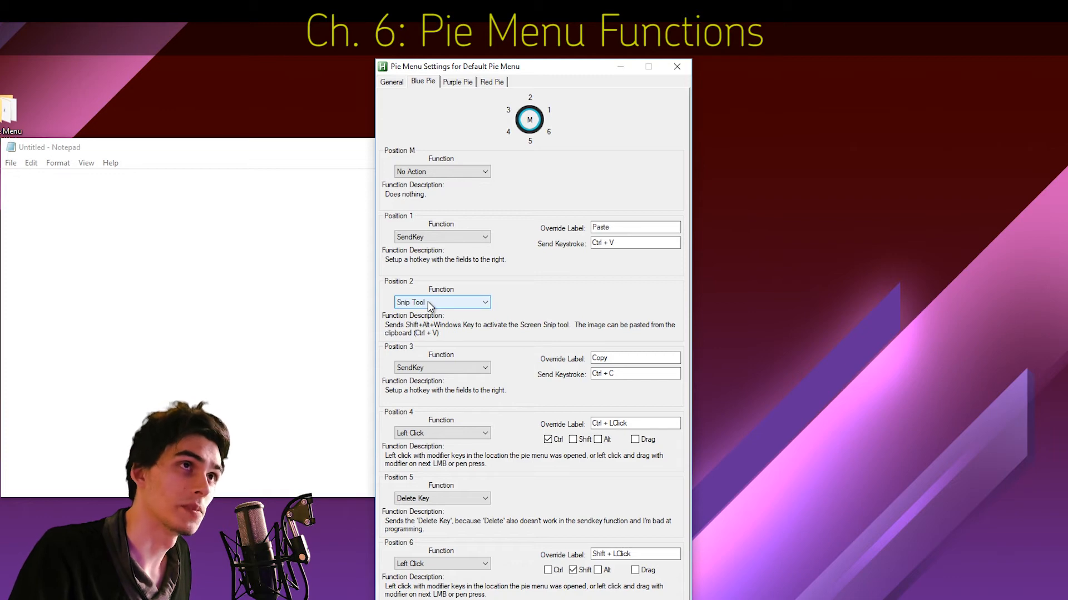
scroll(429, 307, up, 1)
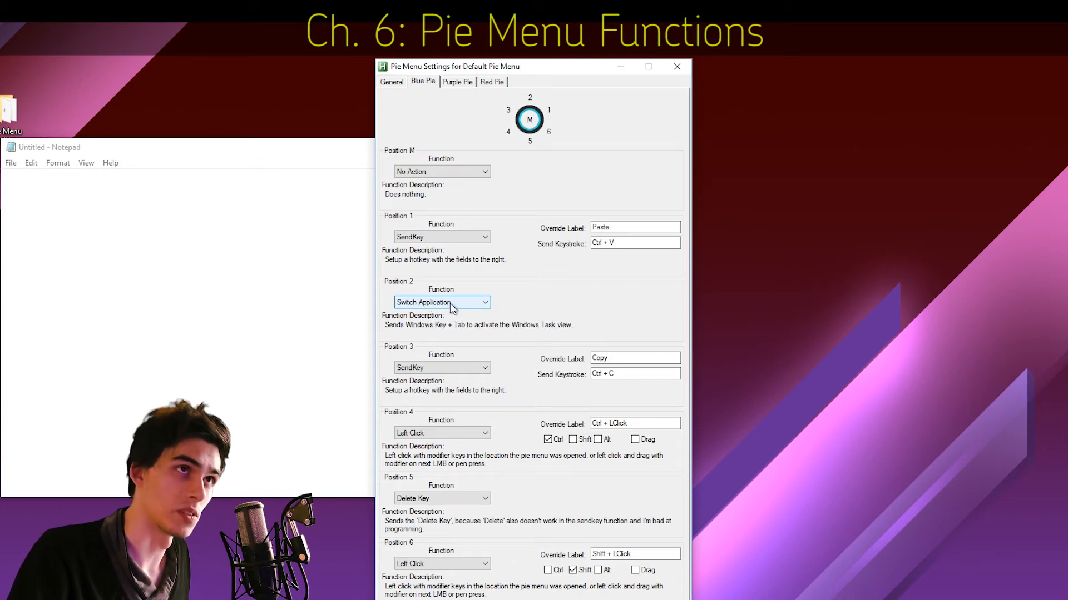
scroll(450, 304, up, 2)
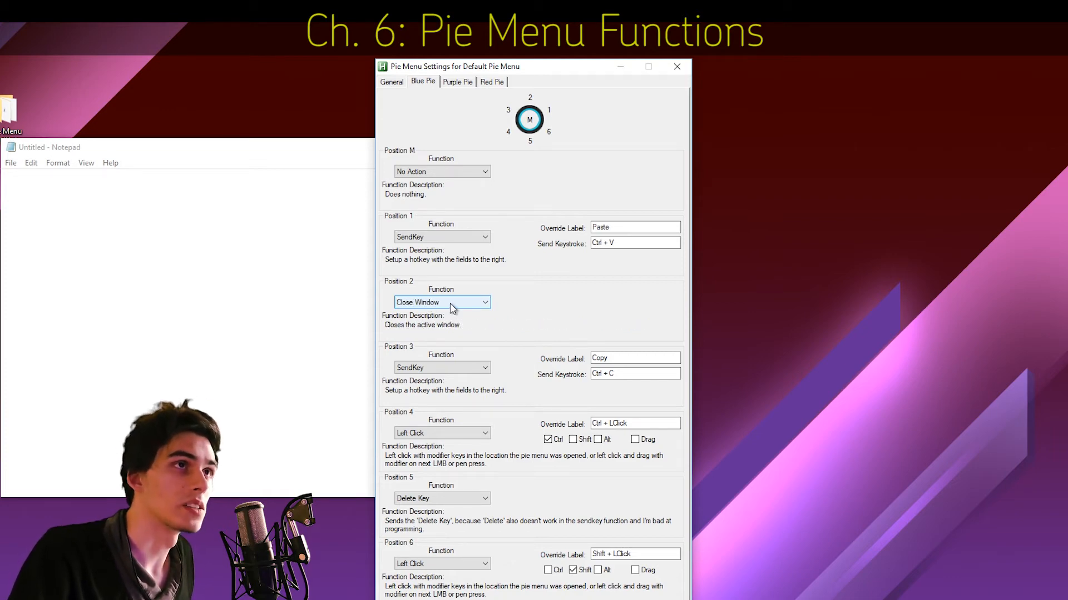
scroll(453, 305, up, 1)
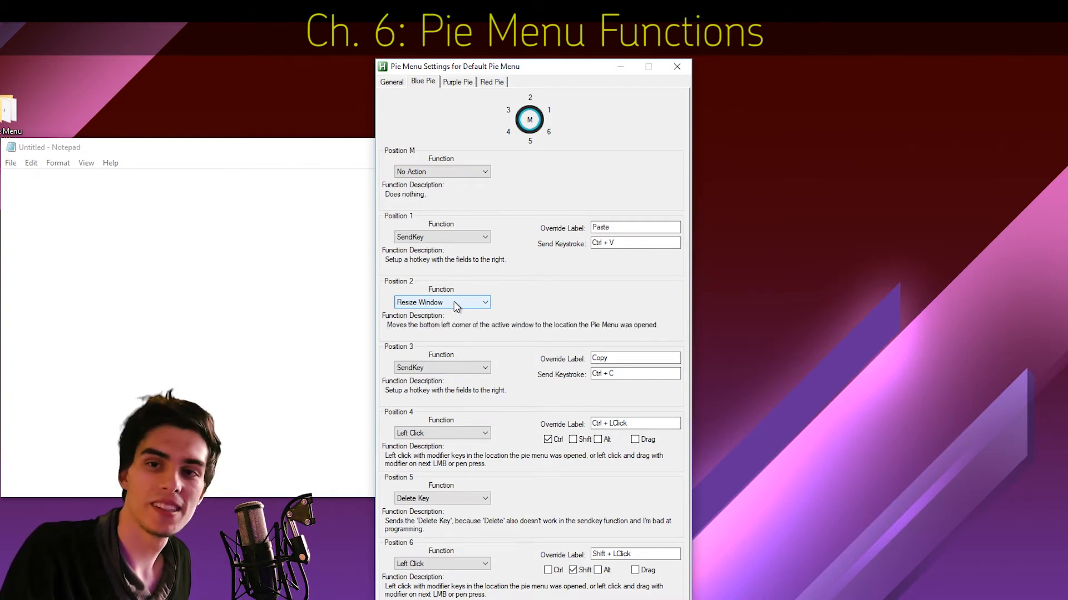
scroll(454, 307, down, 1)
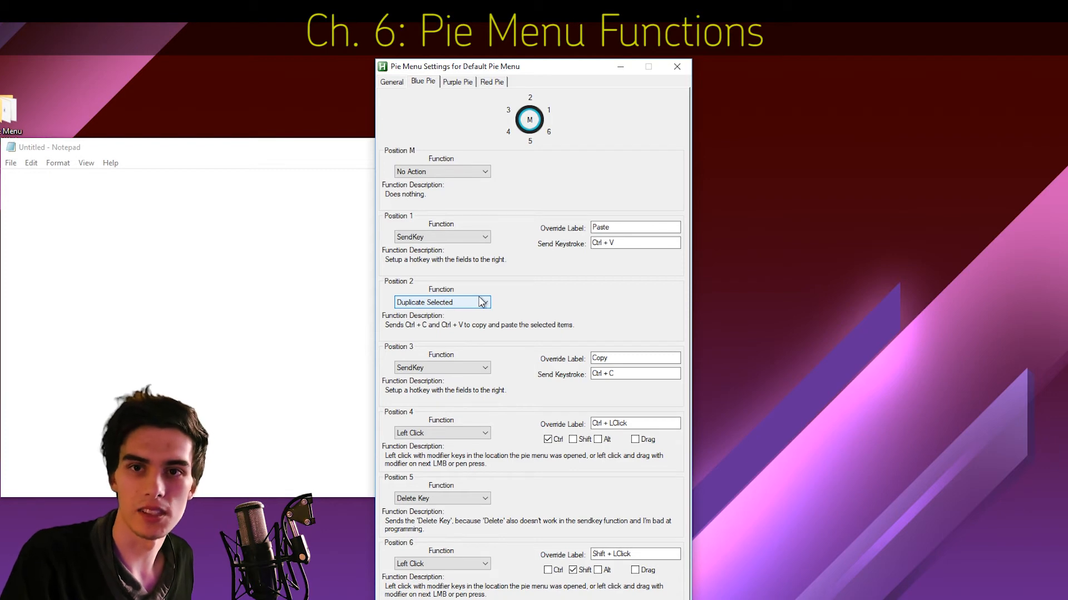
scroll(482, 300, down, 1)
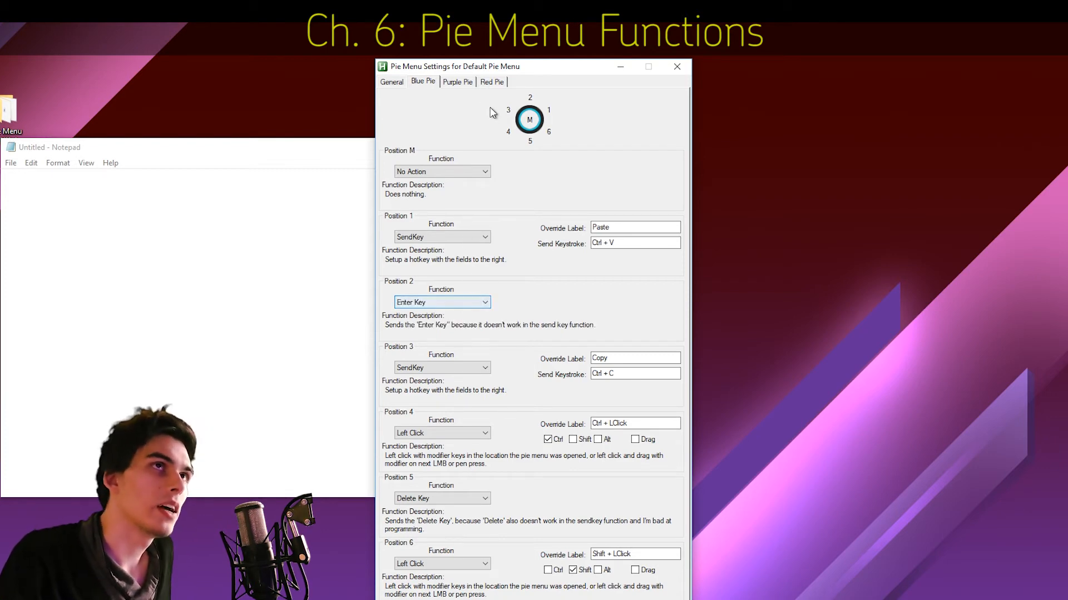
Step: Compare the function assignments of the Purple, Red and Blue Pies
click(459, 84)
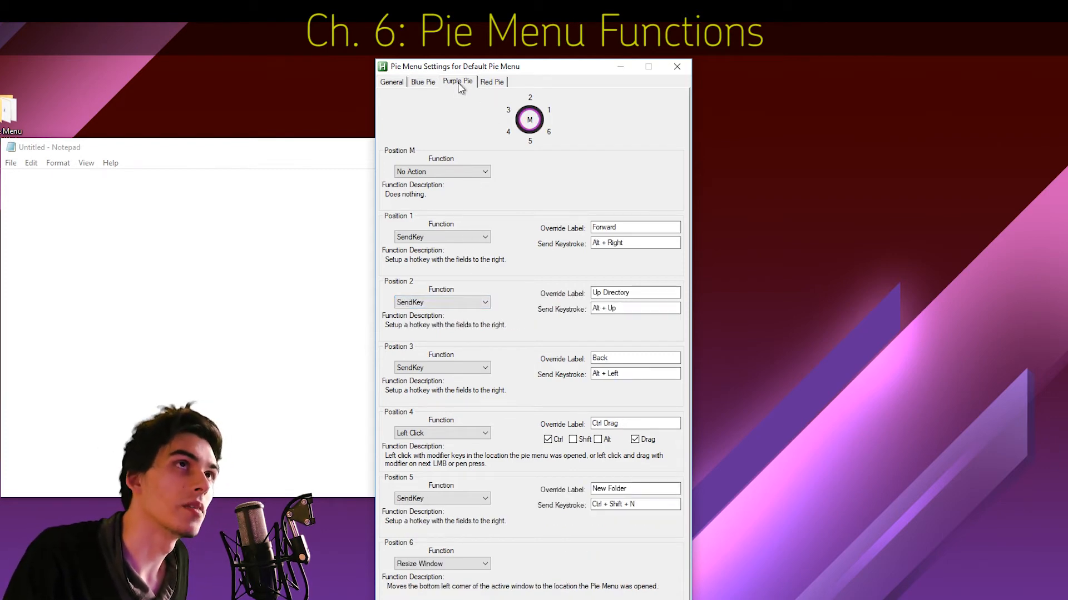
click(492, 82)
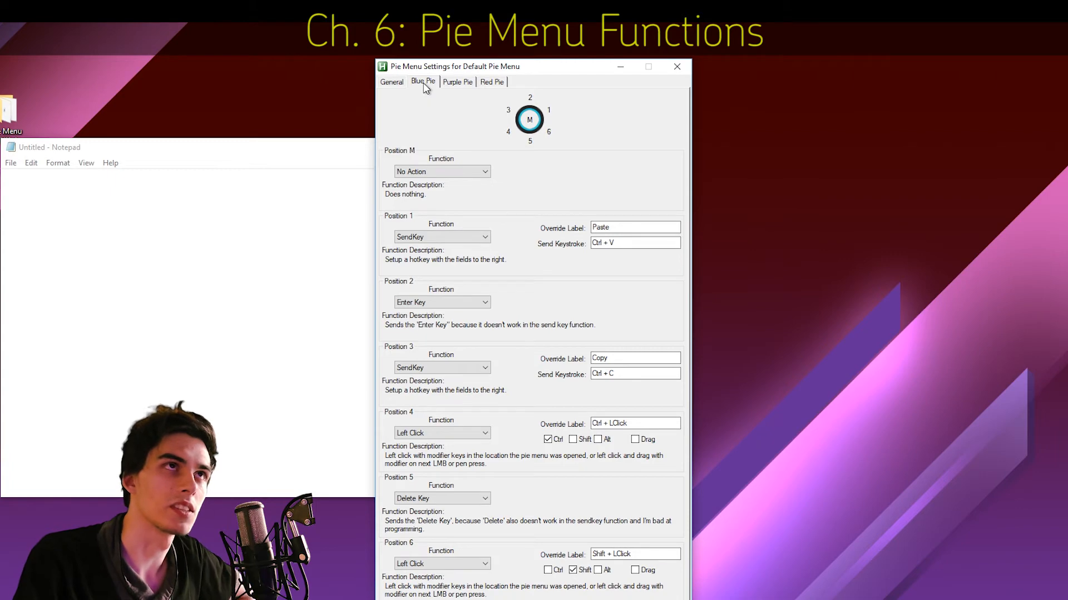
click(457, 82)
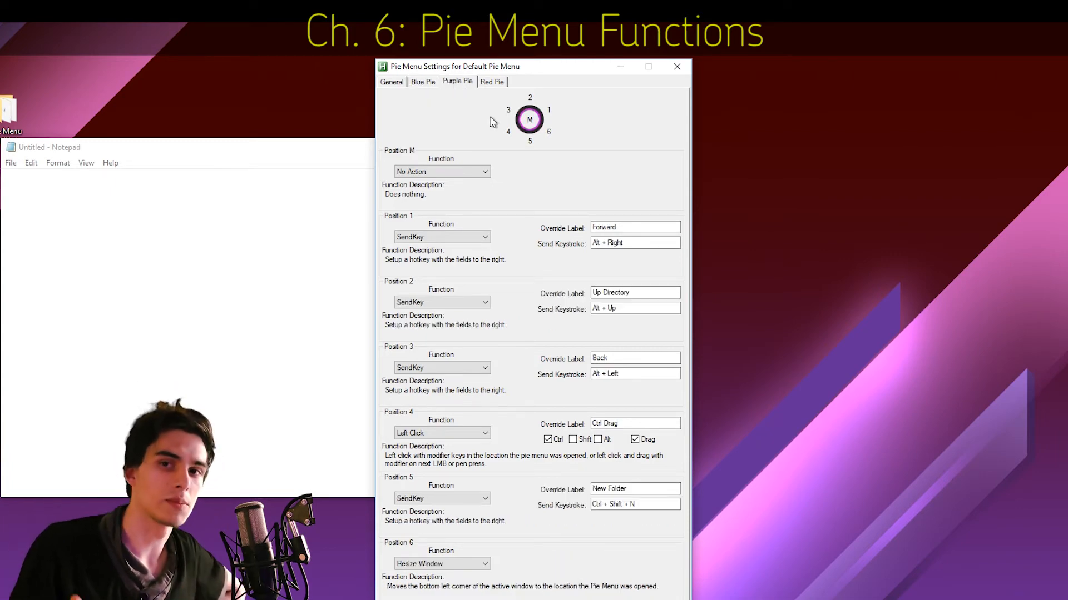
click(497, 85)
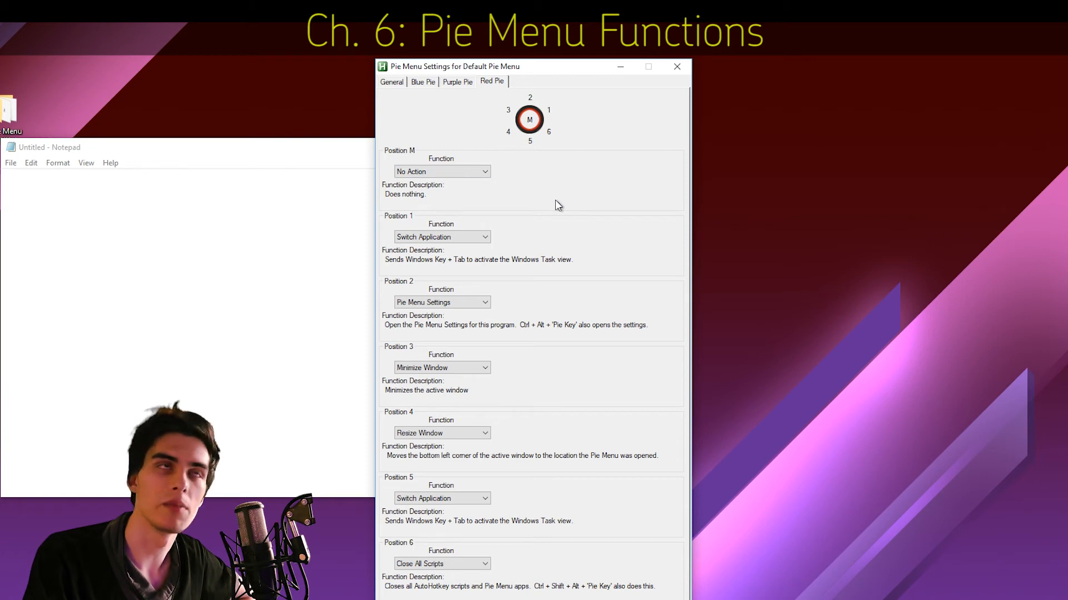
Step: Cancel the Default Pie Menu settings from the general page and close Pie Menu Manager
click(396, 85)
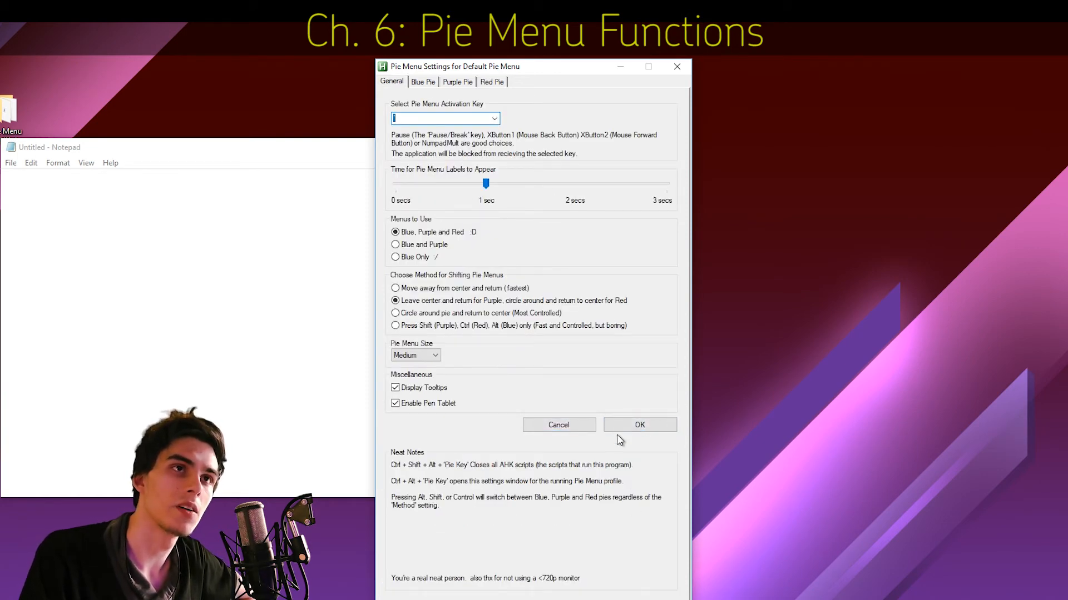
click(558, 425)
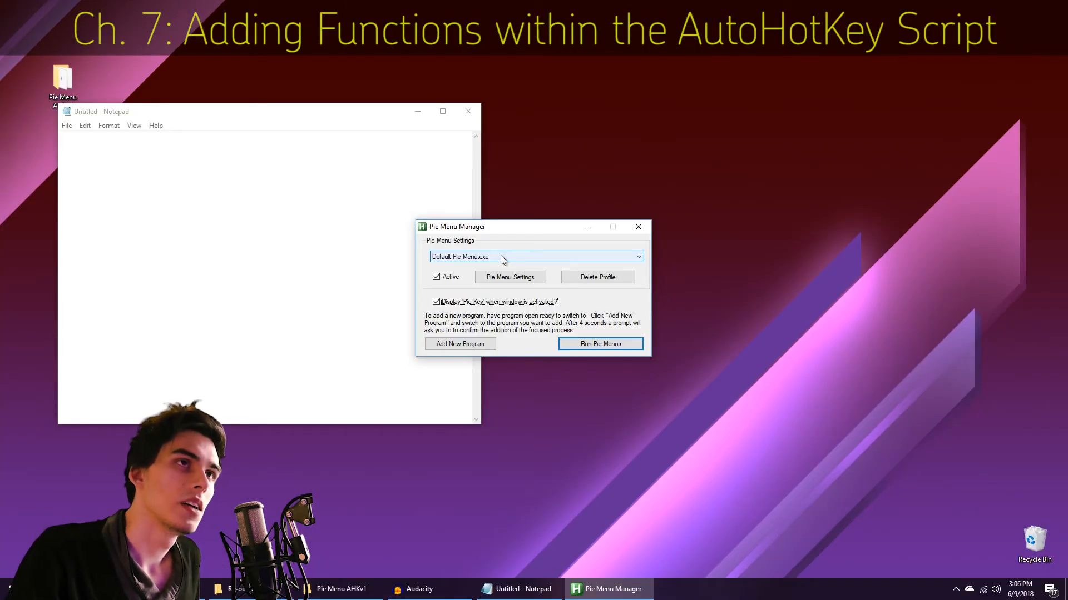
key(Tab)
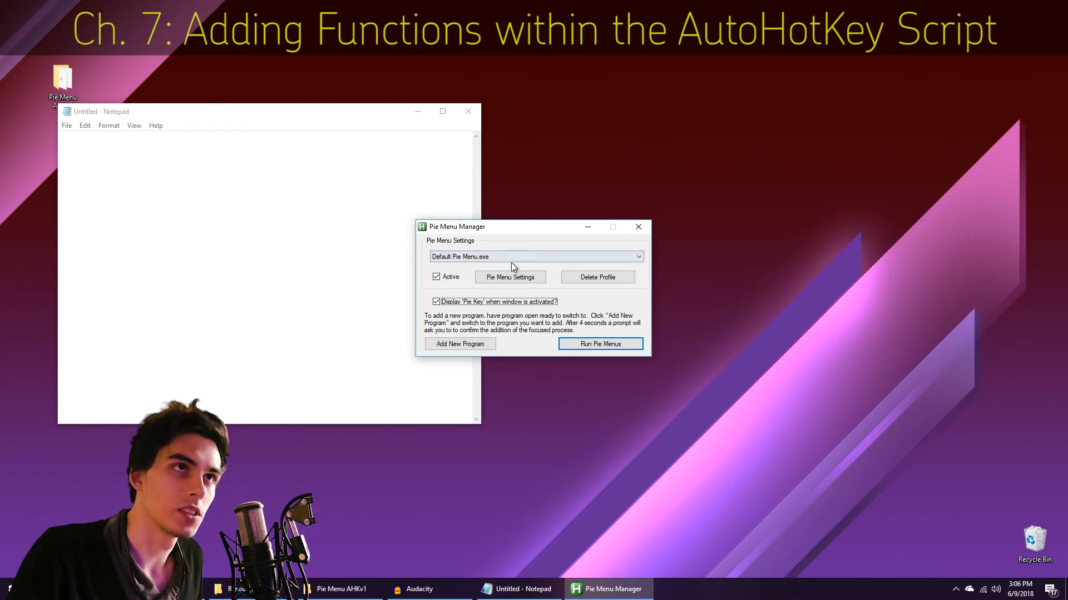
drag(517, 227, 543, 219)
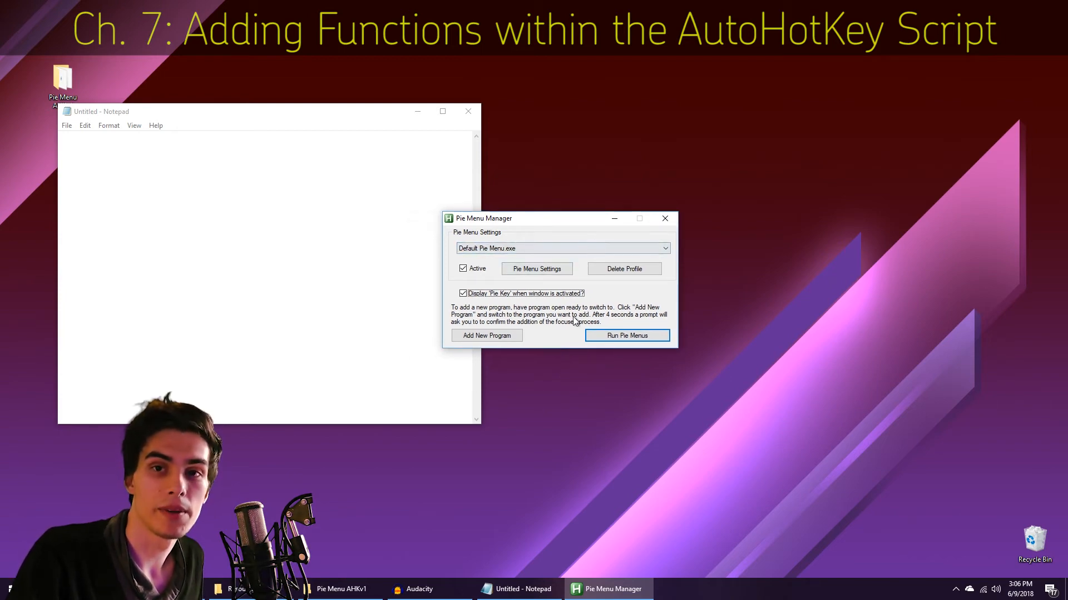
click(666, 219)
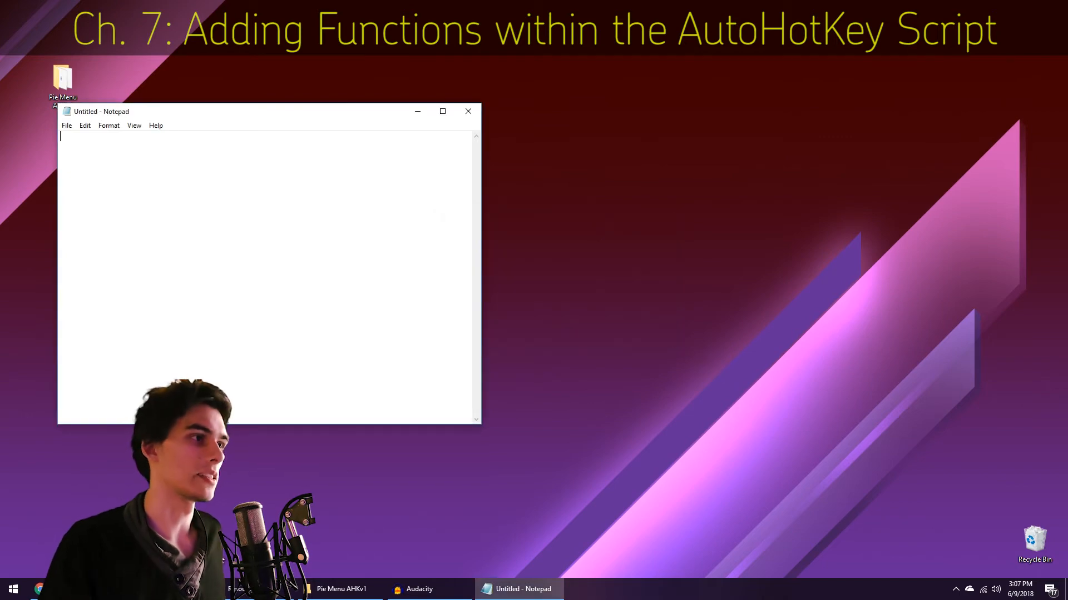
Step: Switch to the Pie Menu AHKv1 folder and open the PieMenu script from its chrome folder in Notepad++
key(alt+Tab)
click(391, 365)
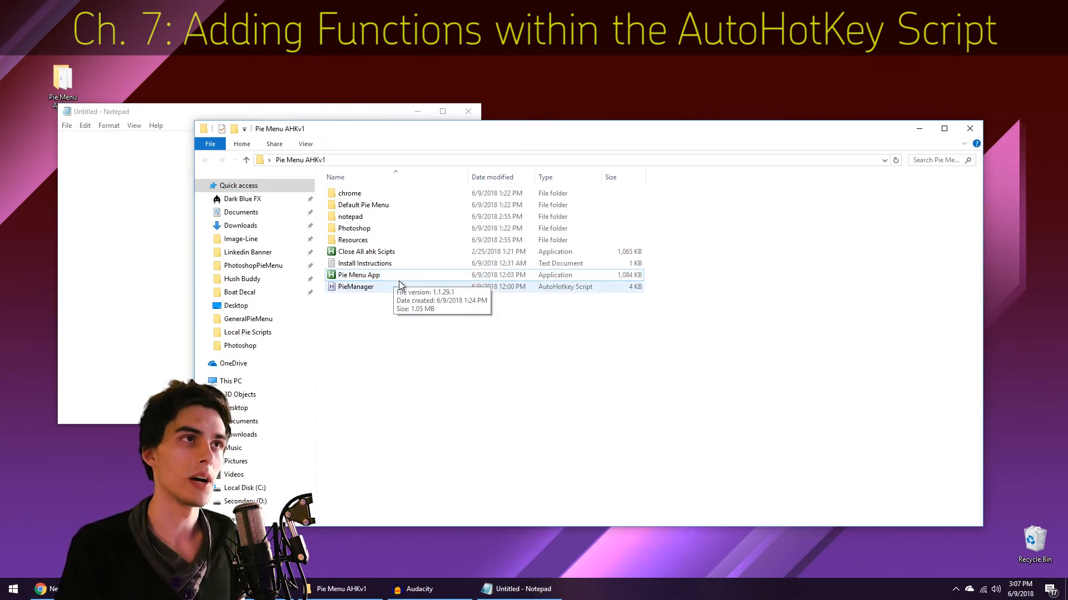
double_click(361, 194)
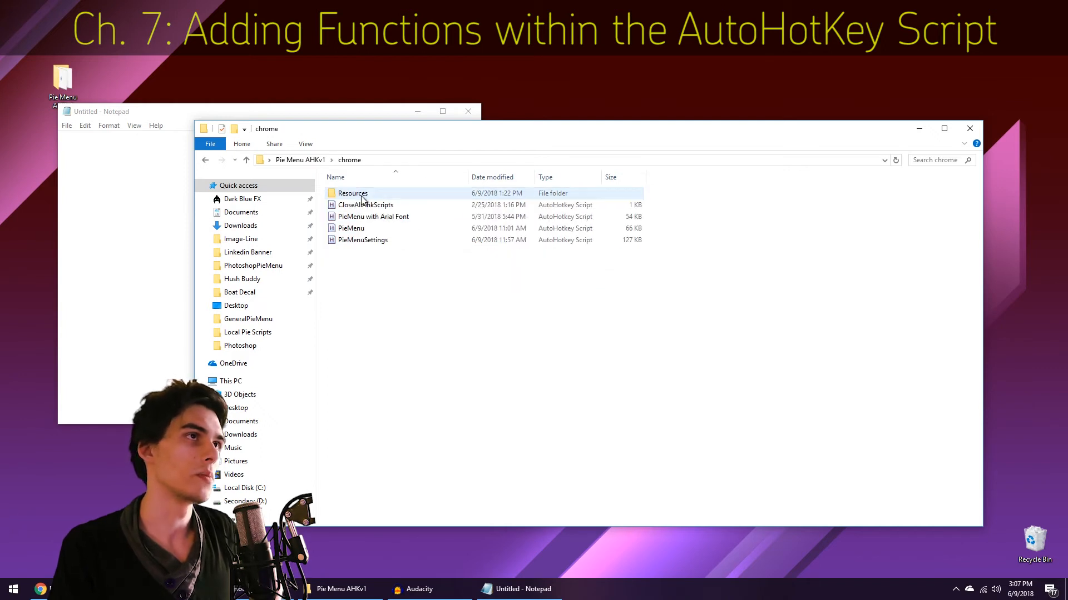
click(354, 228)
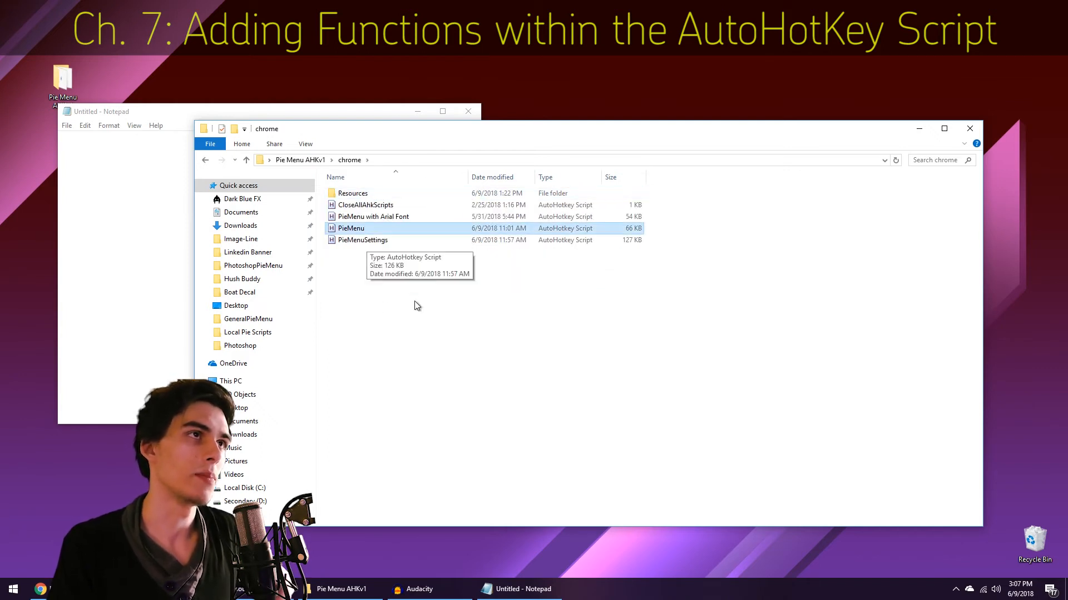
click(363, 243)
right_click(356, 229)
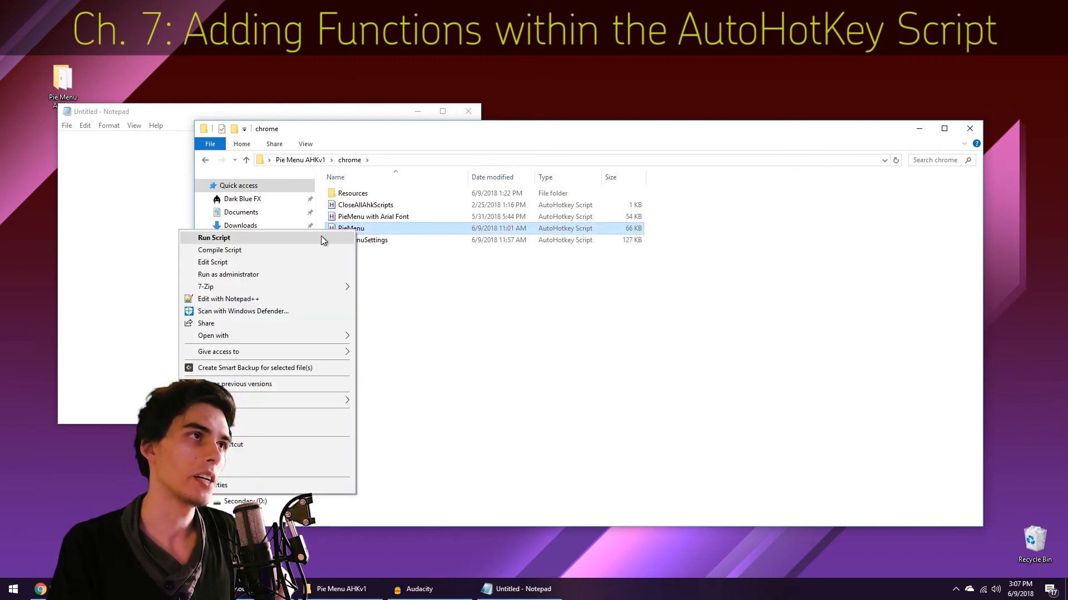
click(243, 301)
Step: Set the PieMenu script's syntax language to AutoHotkey
click(127, 158)
click(139, 18)
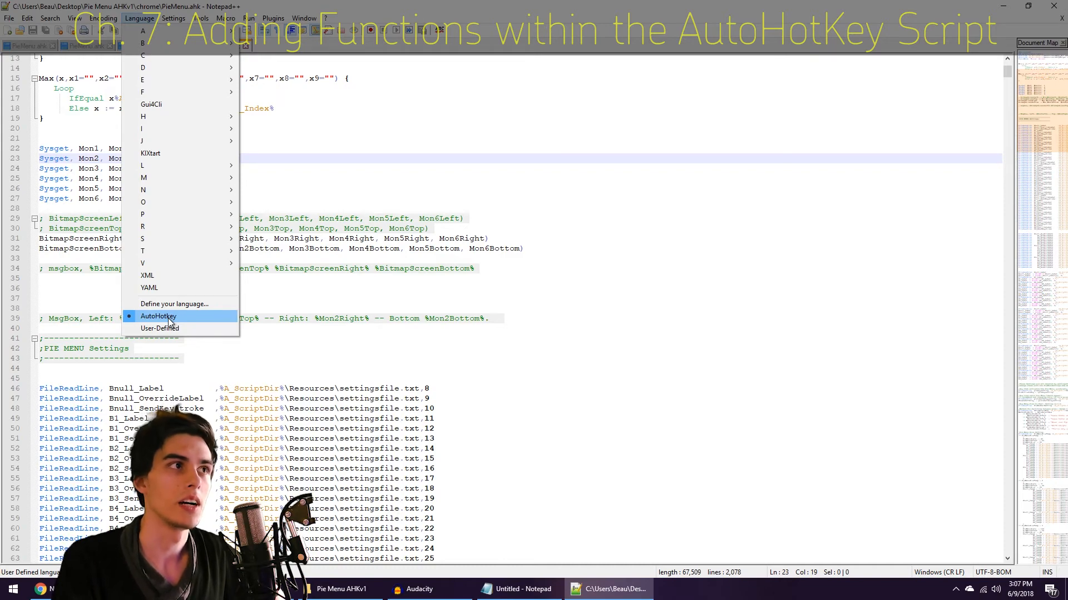
click(158, 317)
Step: Delete the "Photoshop Pie Functions!!!" comment line from the header above the function template
click(207, 408)
scroll(207, 311, down, 20)
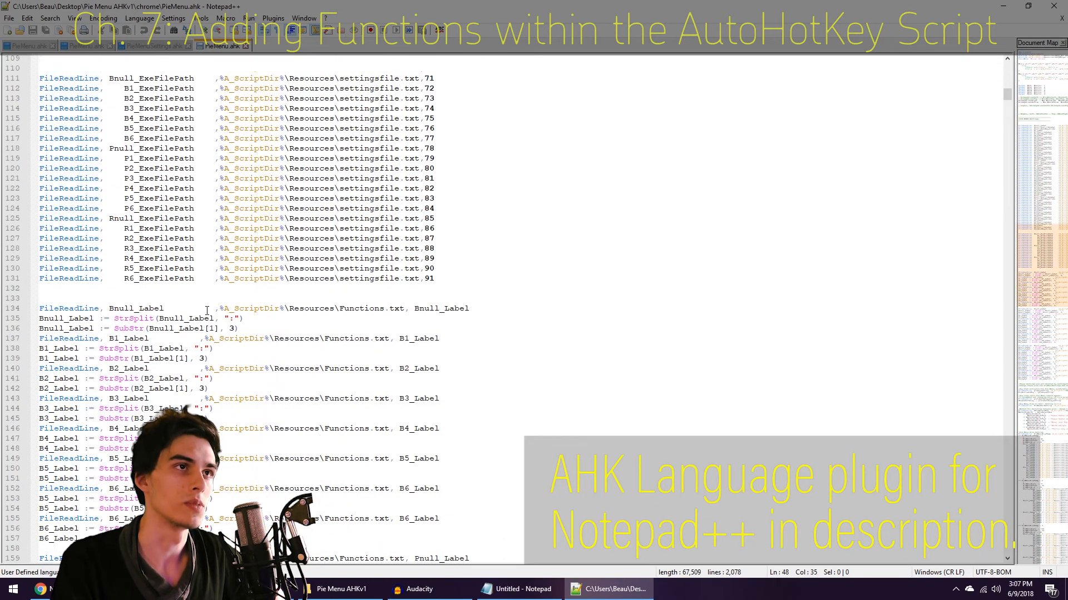
scroll(207, 310, down, 20)
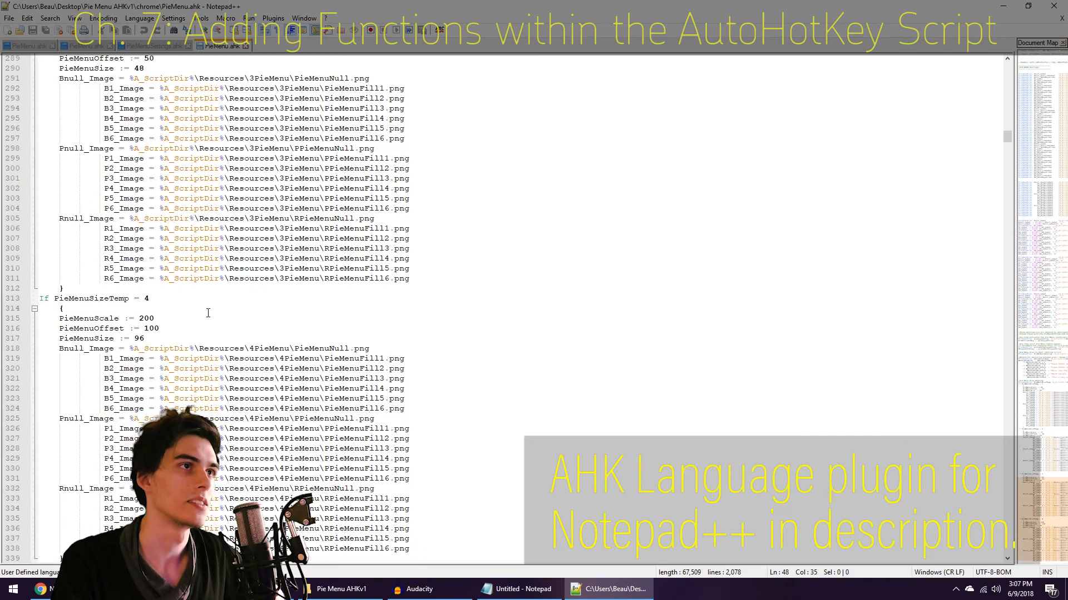
scroll(208, 313, down, 20)
drag(1010, 163, 982, 459)
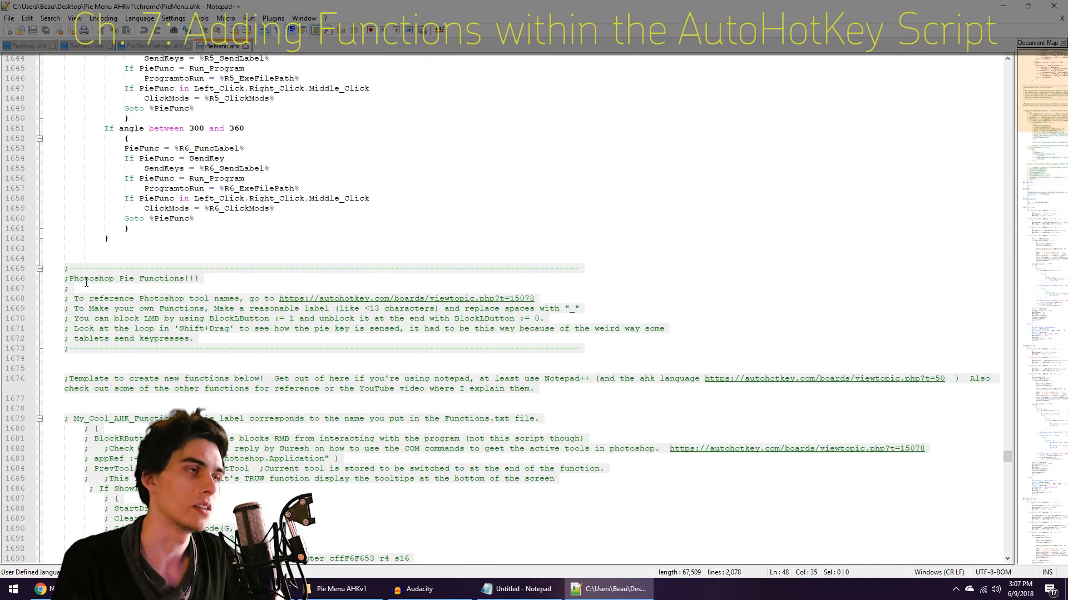
drag(215, 278, 68, 278)
key(Delete)
key(Delete)
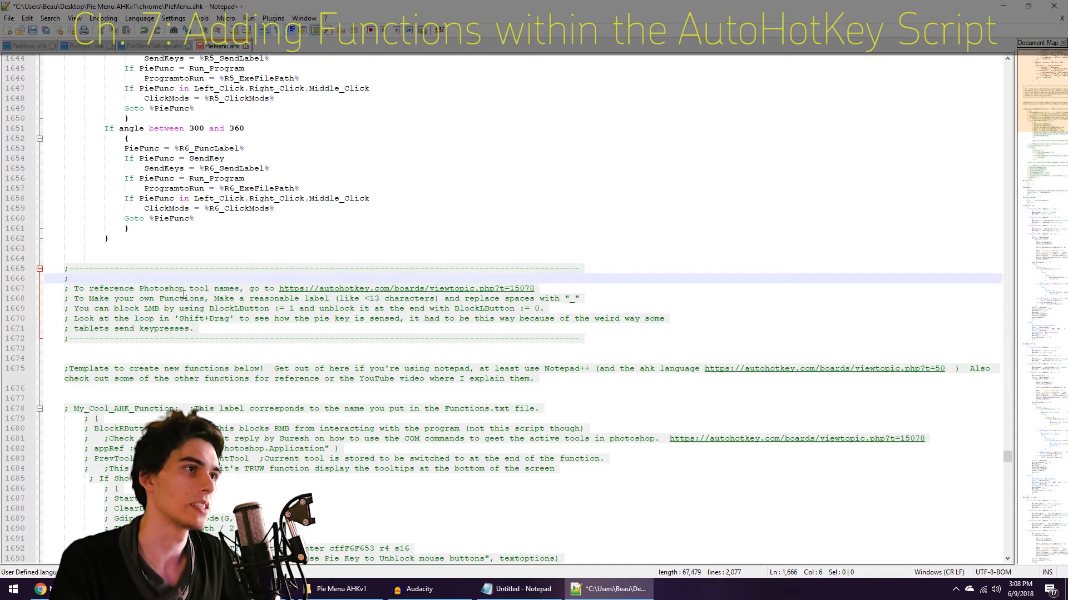
Step: Examine the commented My_Cool_AHK_Function template and the built-in function labels below it, from No_Action down to Pie_Menu_Settings
scroll(222, 297, down, 4)
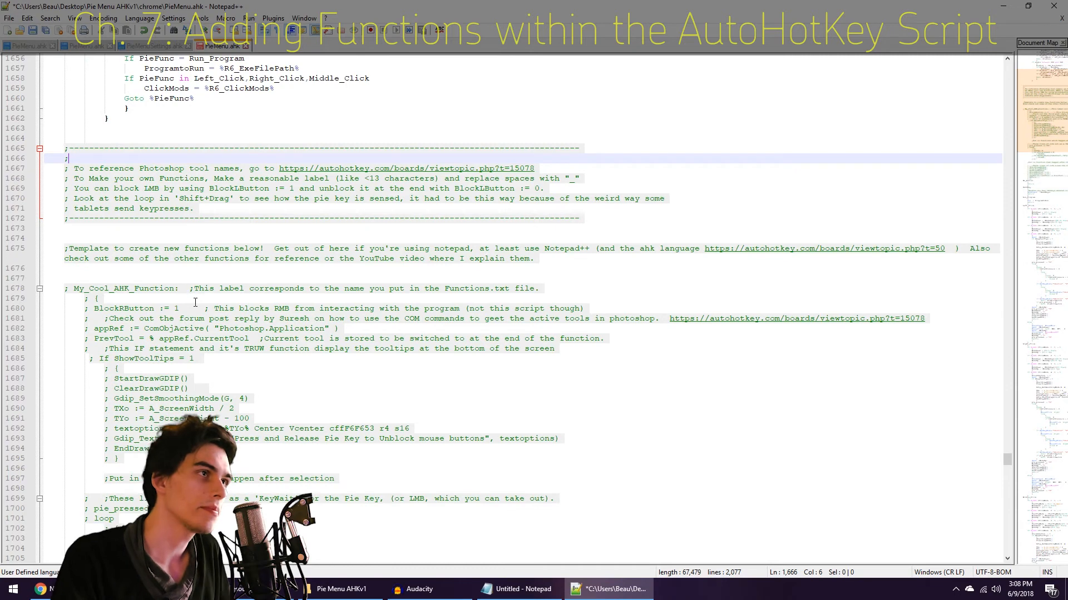
scroll(197, 302, down, 5)
scroll(111, 233, down, 4)
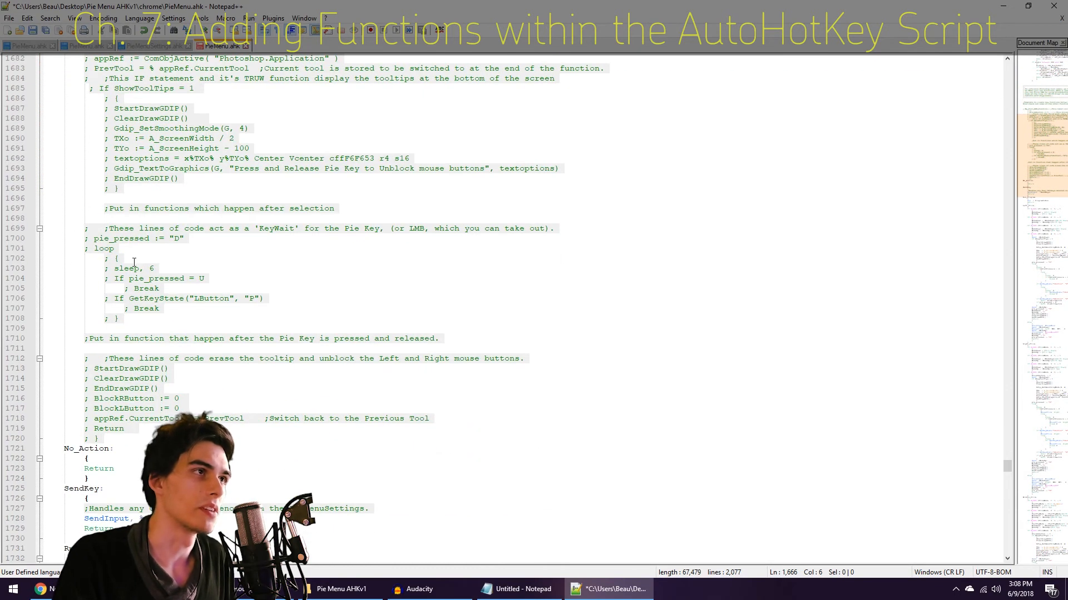
scroll(153, 233, down, 7)
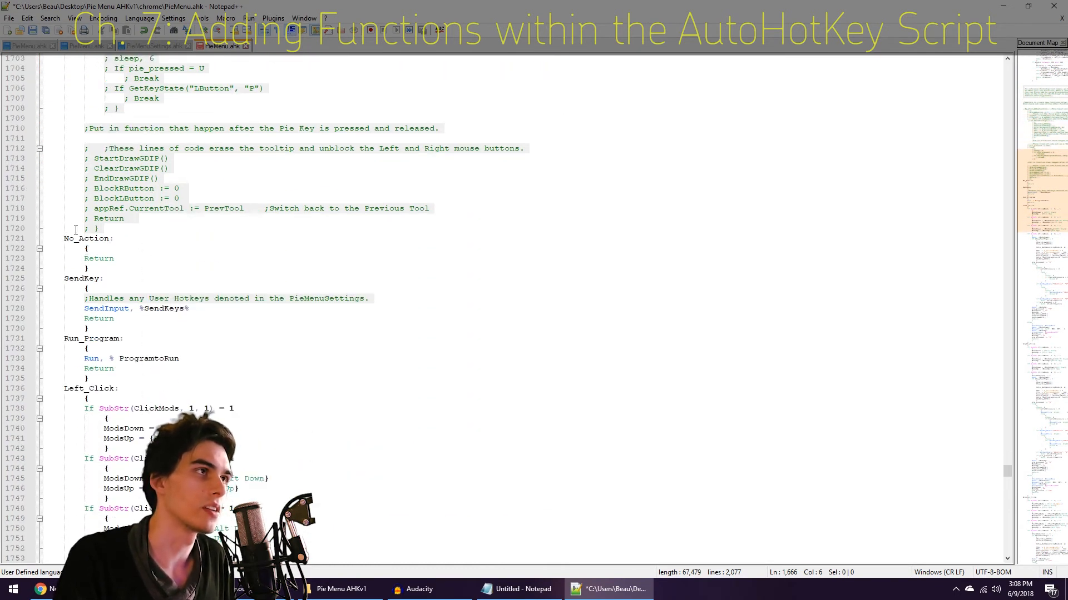
scroll(76, 230, down, 3)
scroll(76, 190, down, 1)
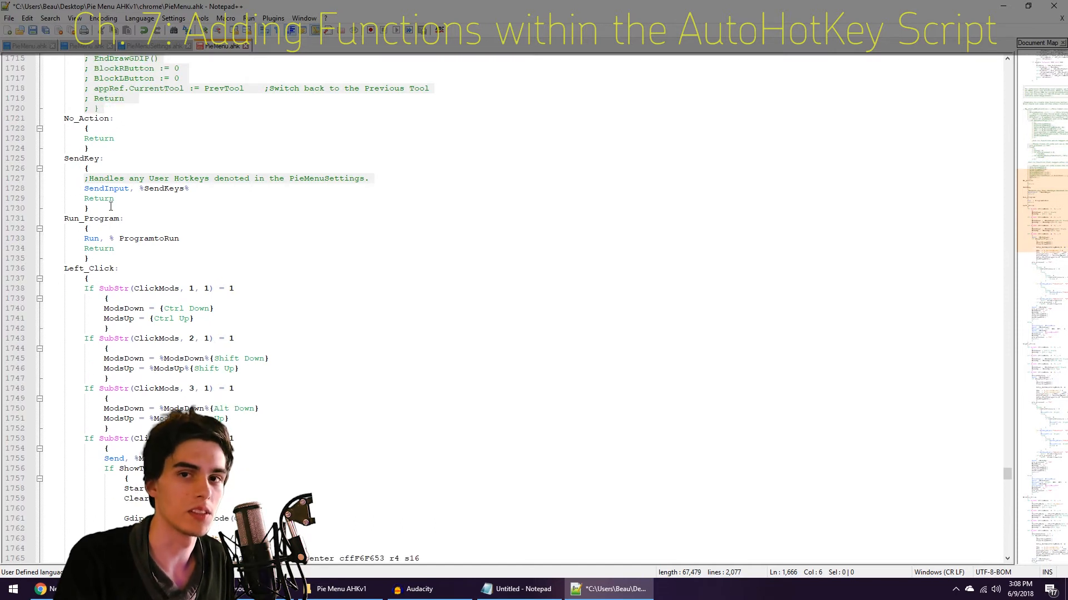
scroll(99, 269, down, 2)
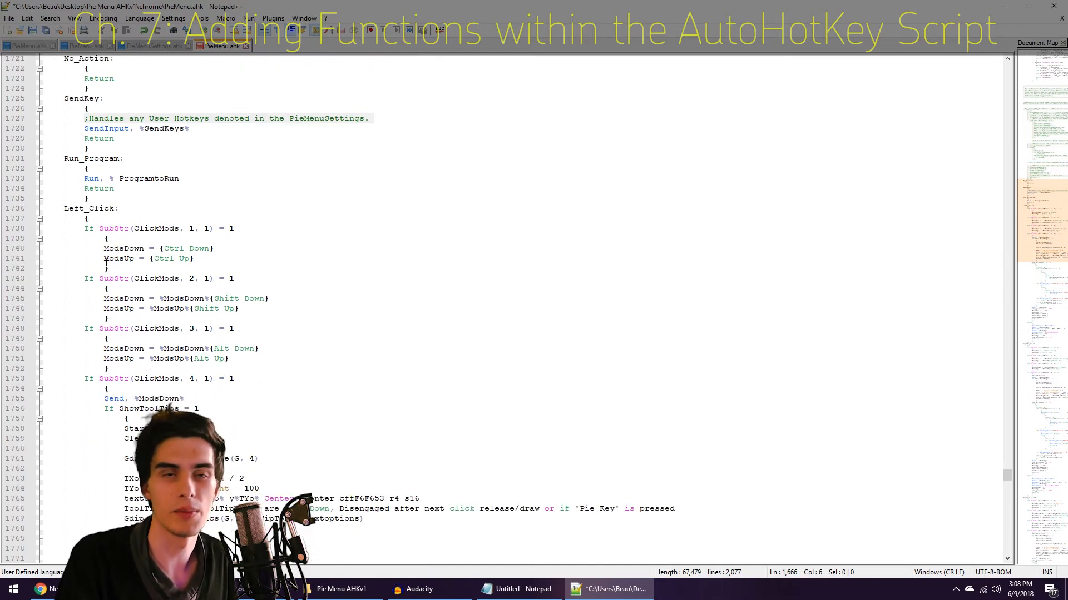
scroll(106, 261, down, 1)
scroll(98, 260, up, 2)
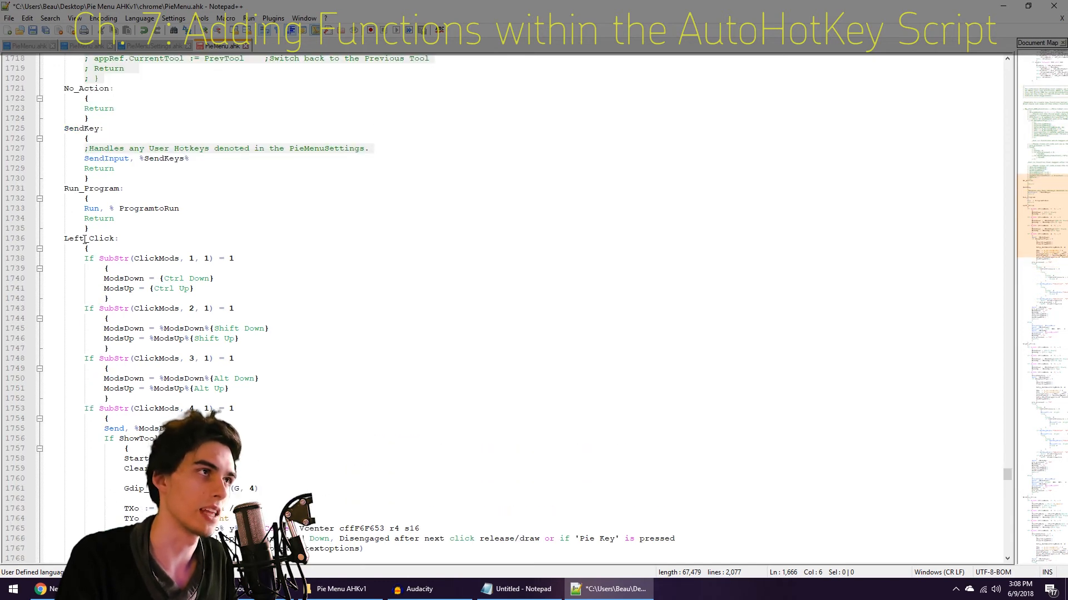
drag(84, 239, 89, 239)
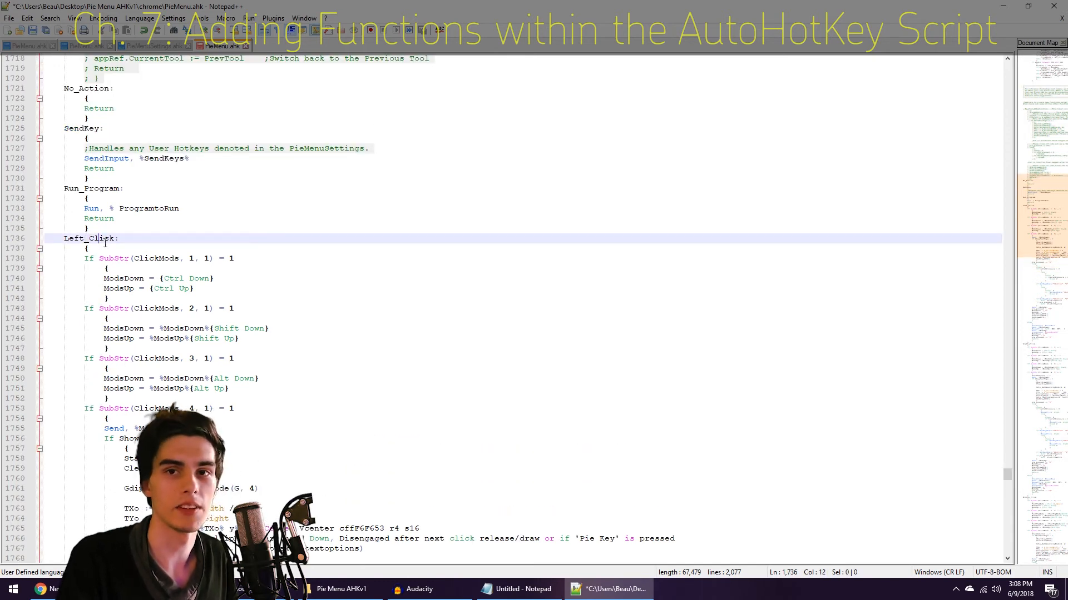
scroll(107, 245, down, 3)
scroll(107, 246, up, 3)
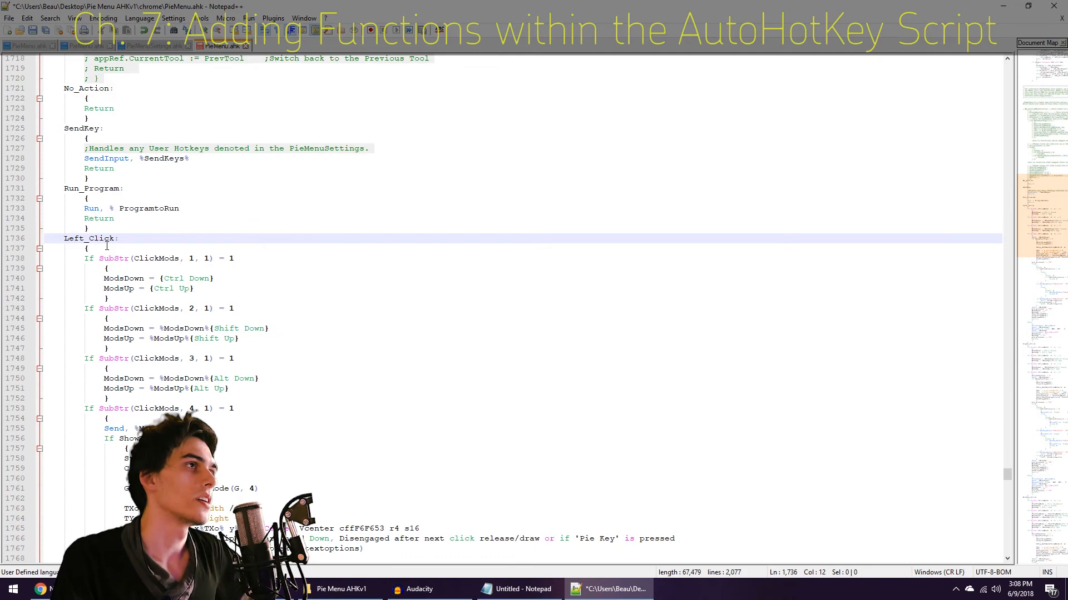
scroll(107, 246, down, 20)
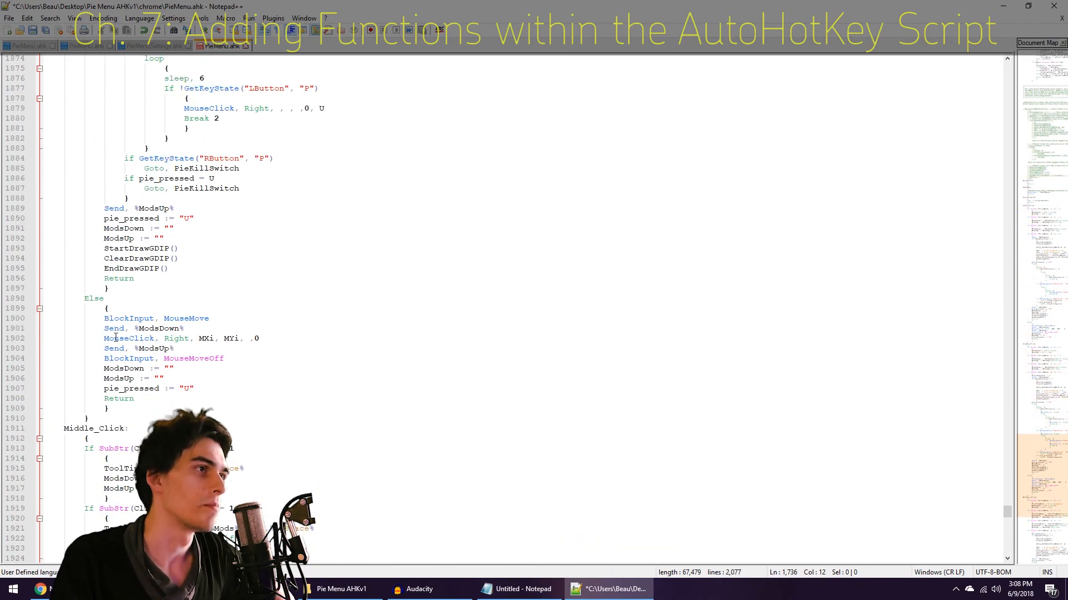
scroll(114, 322, down, 20)
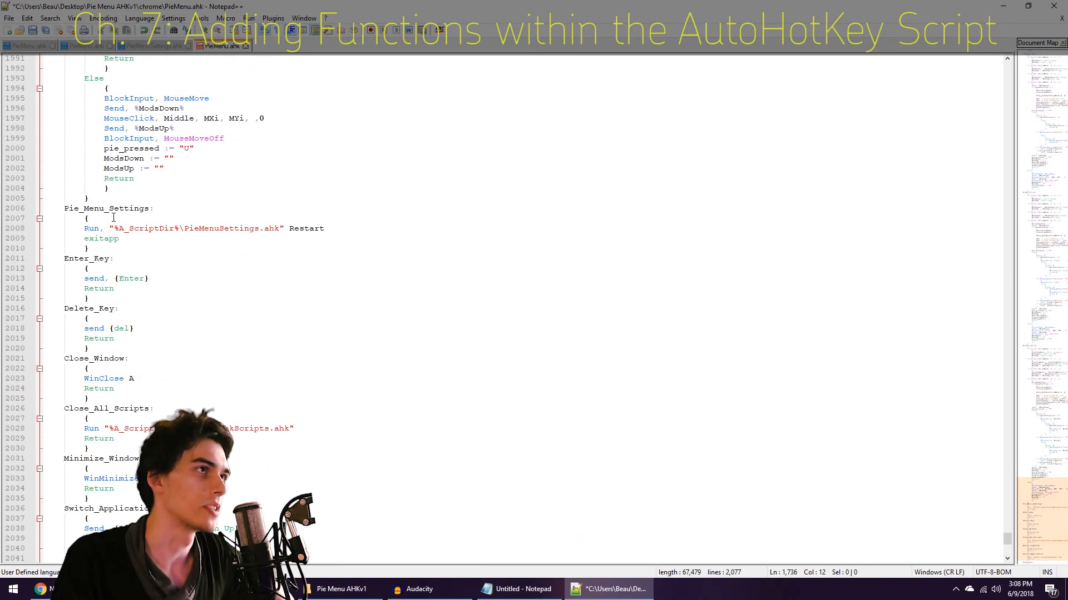
Step: Add a My_Cool_Func: label with an empty pair of braces between the Pie_Menu_Settings and Enter_Key functions
click(96, 201)
scroll(169, 298, up, 15)
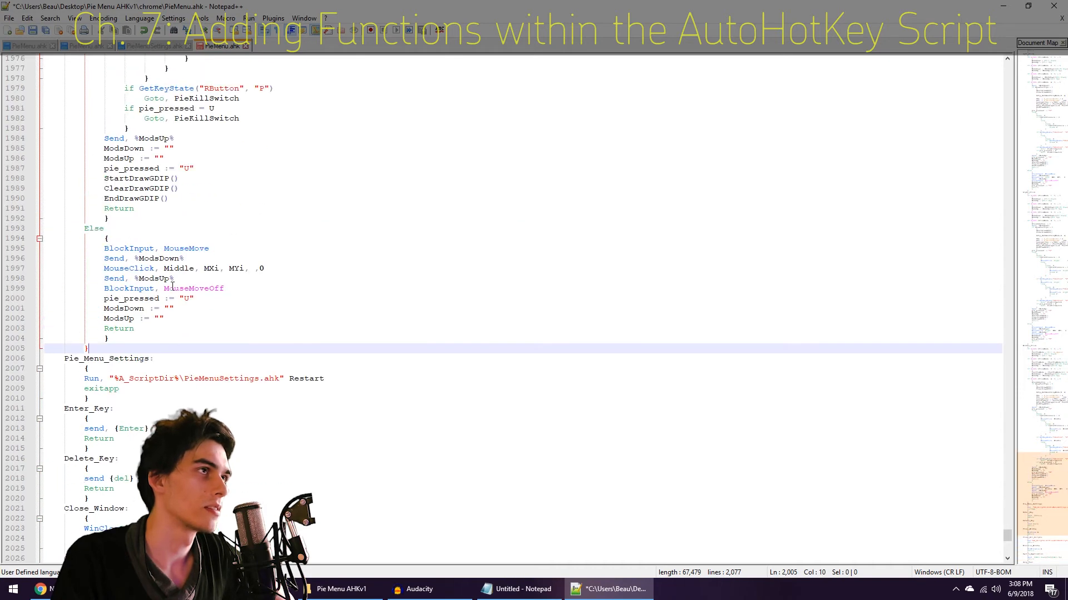
scroll(140, 295, down, 13)
scroll(140, 295, down, 2)
click(108, 251)
key(Return)
key(BackSpace)
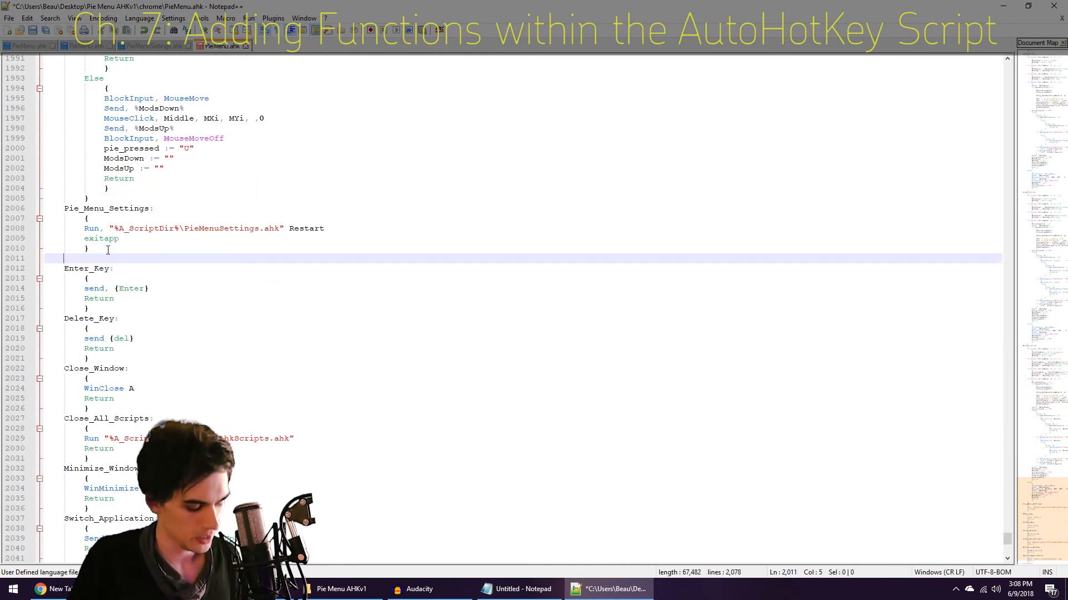
text(My_Cool_)
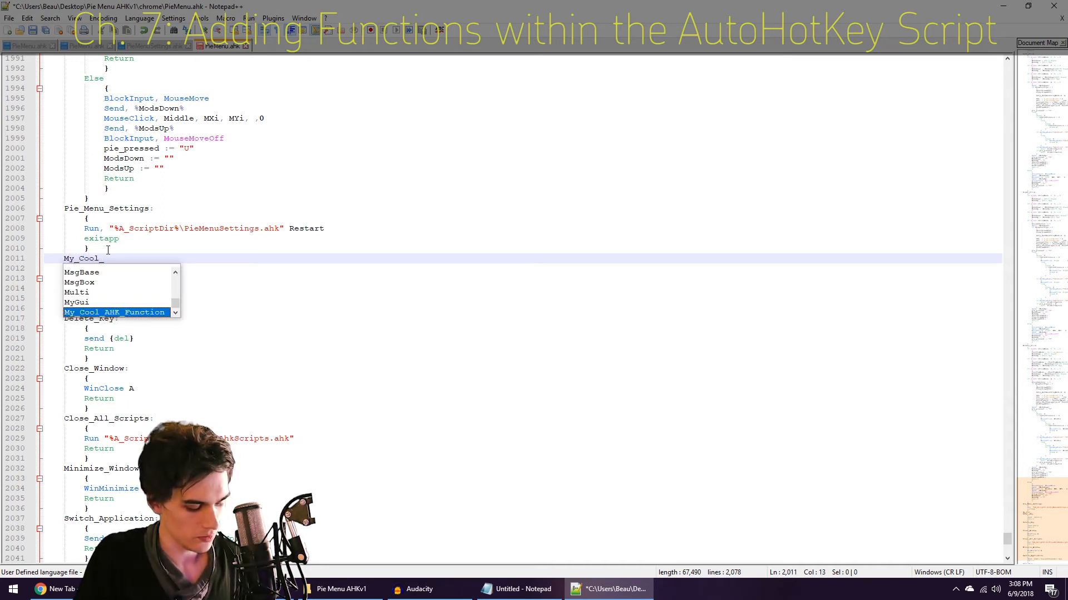
text(Func:)
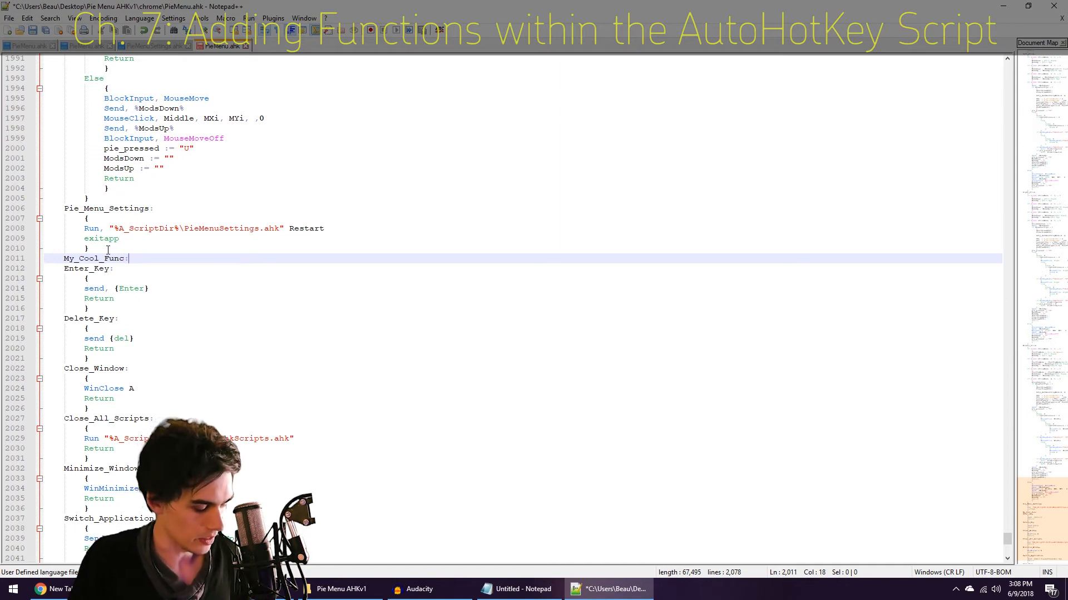
key(Return)
text({)
key(Return)
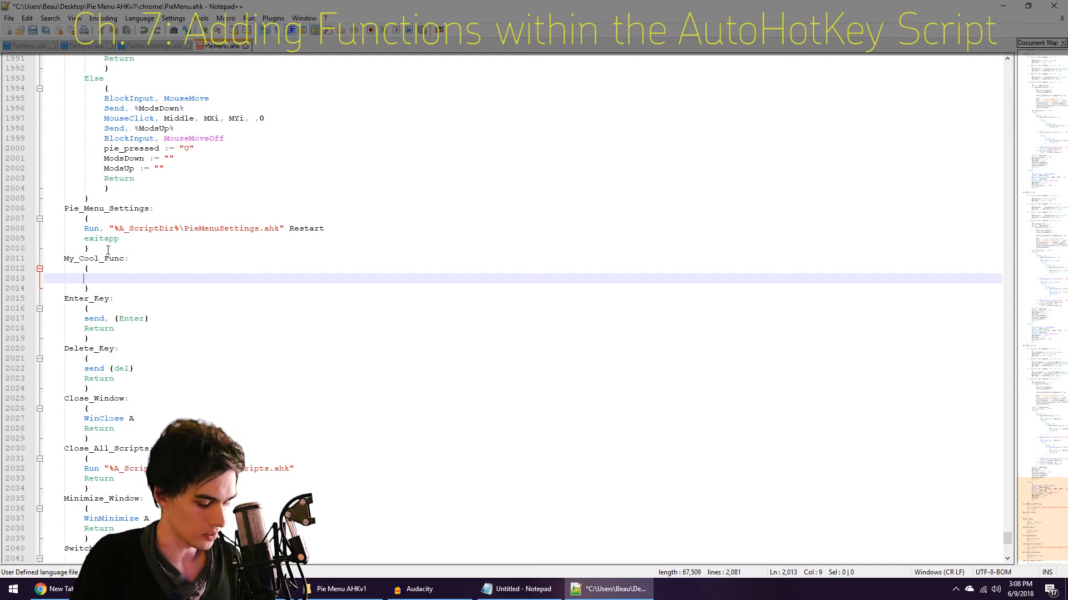
Step: Write the command "Mouseclick, Right, MXi, MYi, ,0" inside the braces of My_Cool_Func
text(Mouseclick, )
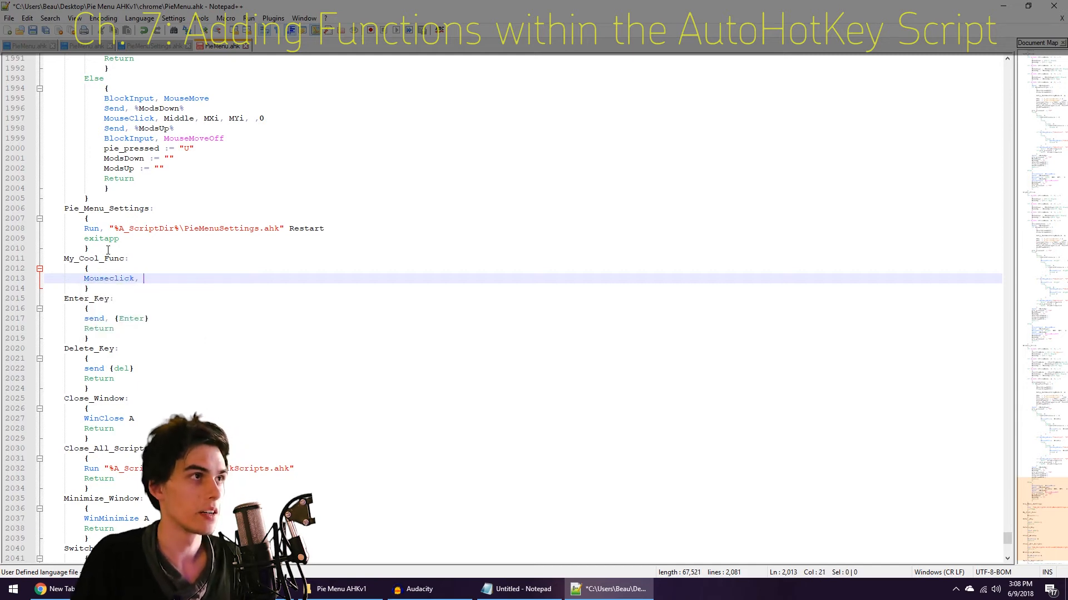
text(Right, MXi)
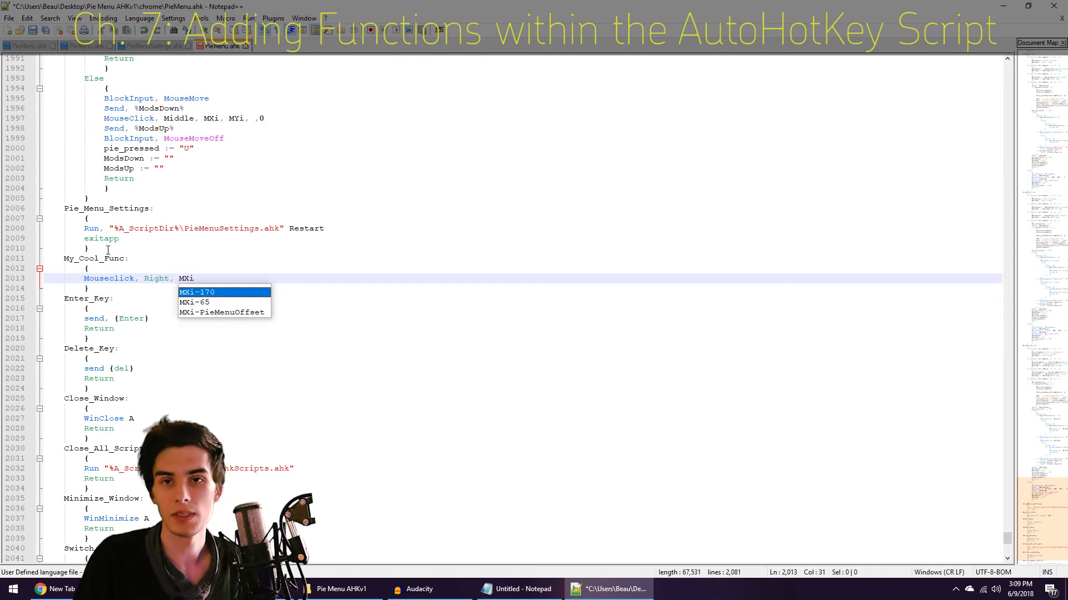
text(, M)
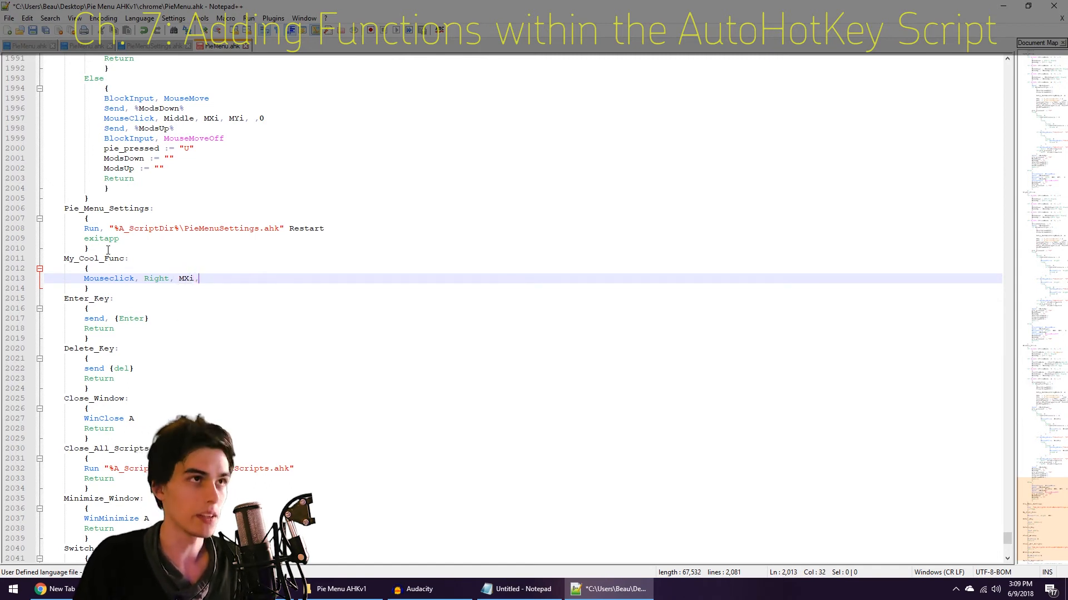
text(Yi)
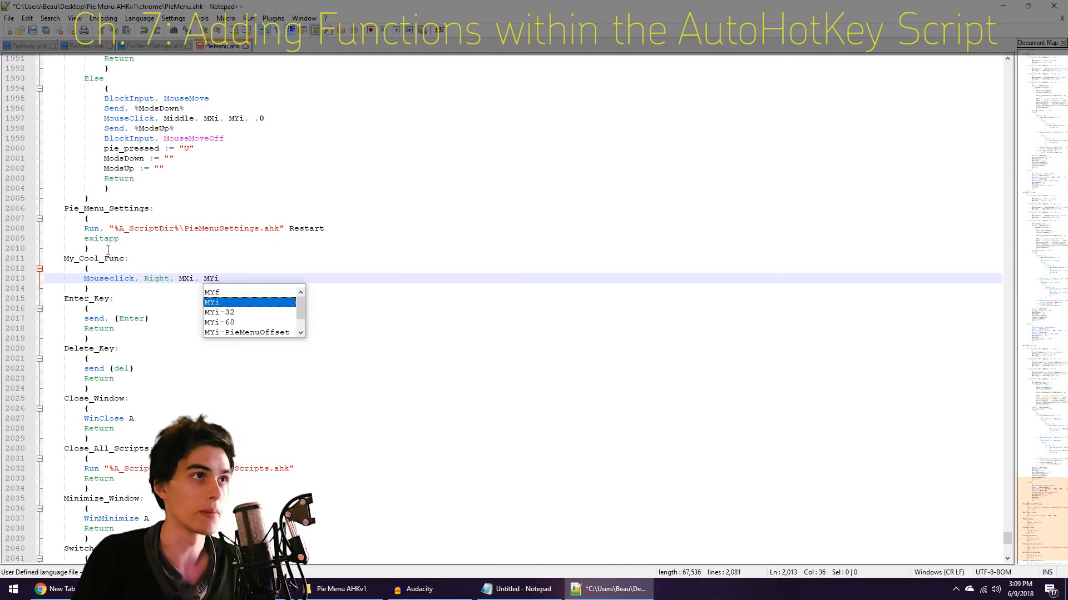
text(, ,0)
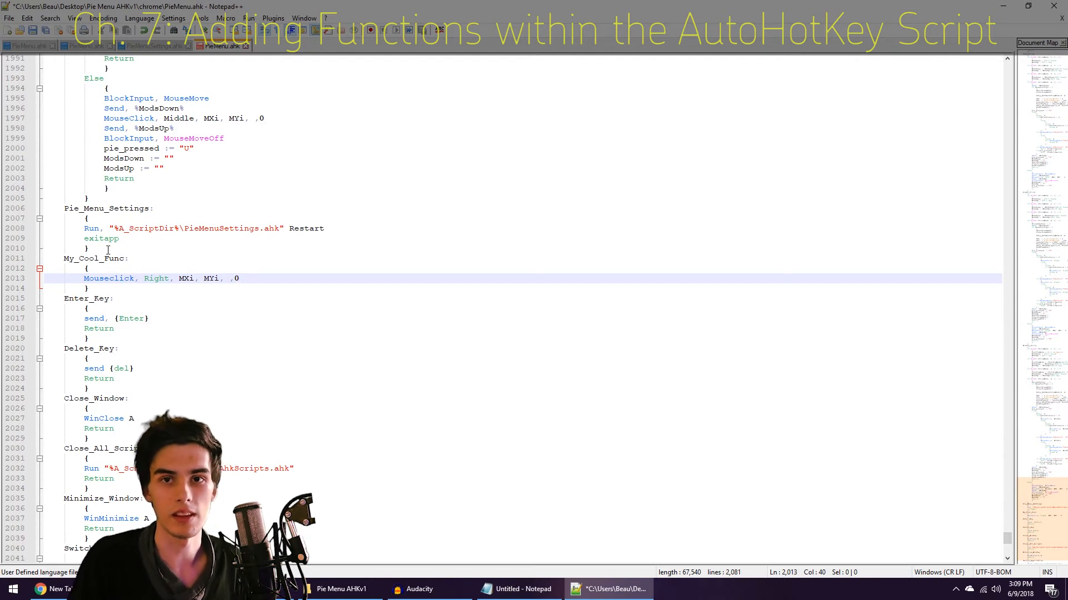
Step: Insert an empty line above the Mouseclick command in My_Cool_Func
key(Up)
key(End)
key(Return)
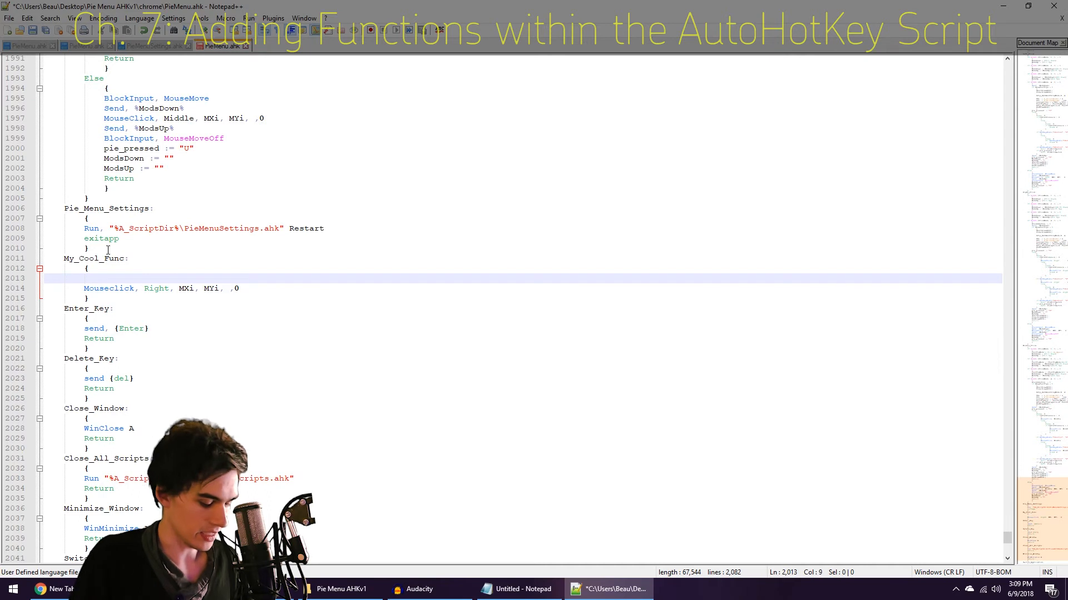
text(Block)
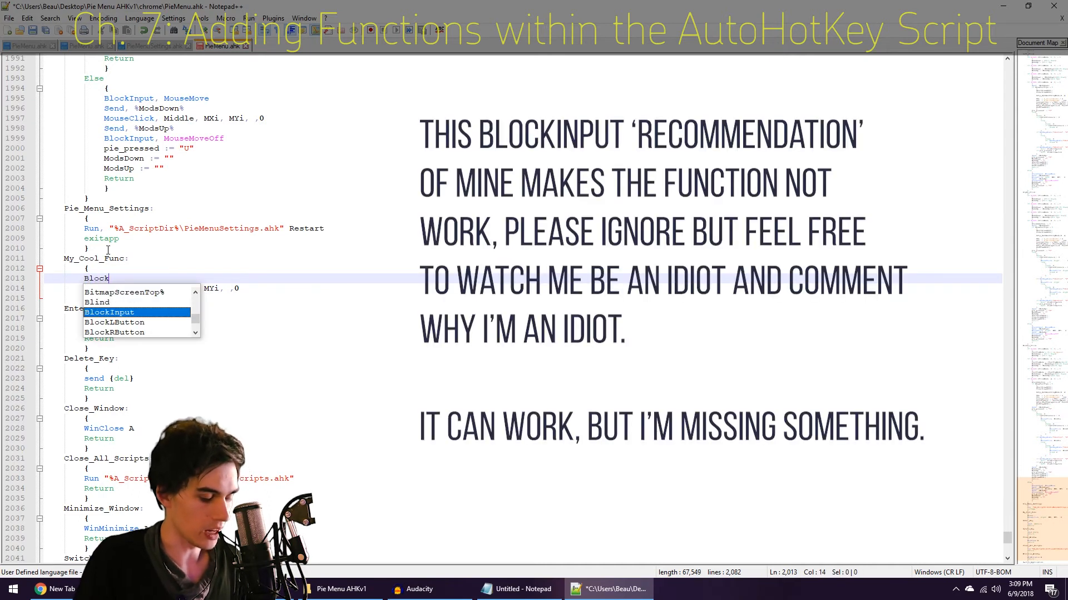
text(input)
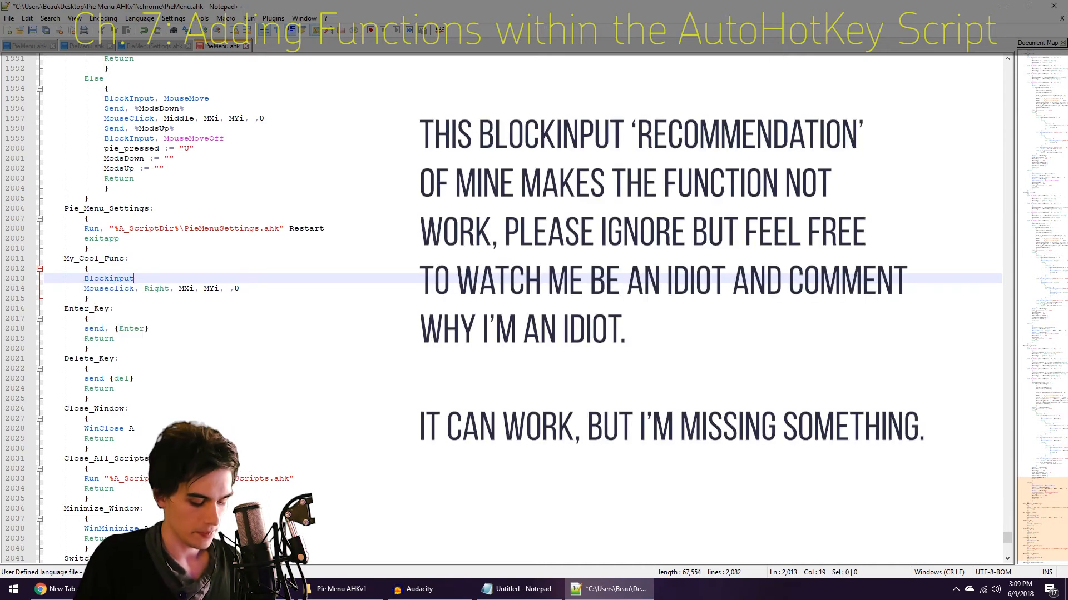
text( MouseMove)
key(Left)
key(Left)
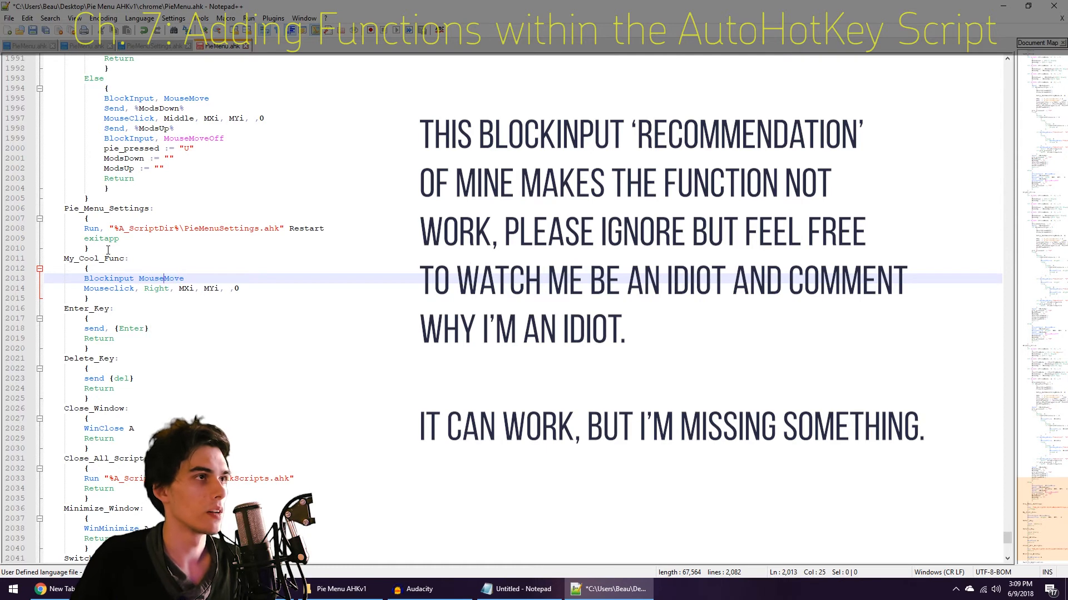
text(,)
key(BackSpace)
text(,)
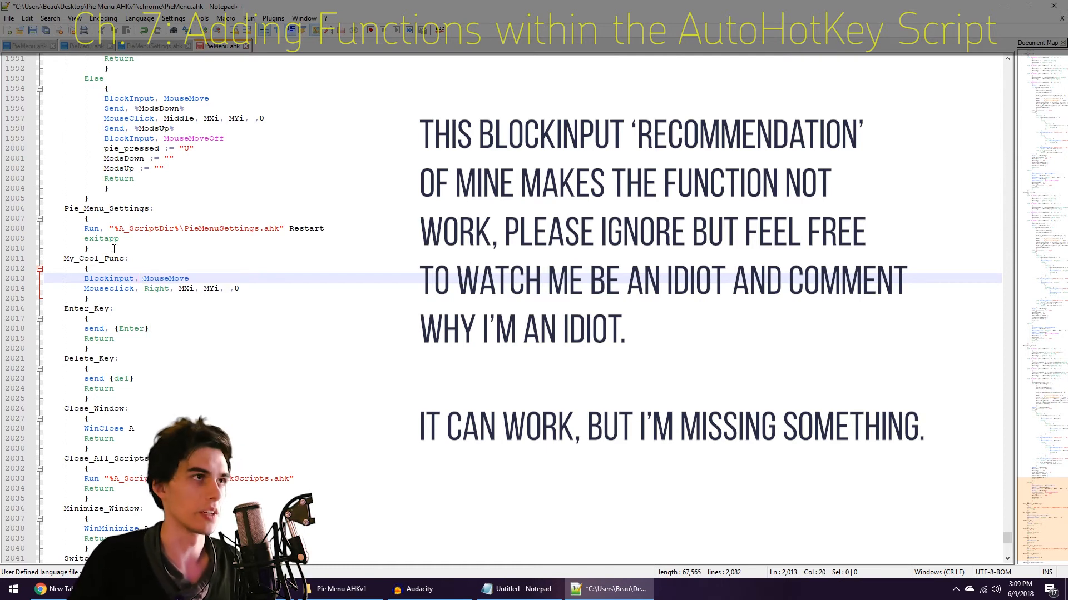
key(shift+End)
key(BackSpace)
key(BackSpace)
key(BackSpace)
key(BackSpace)
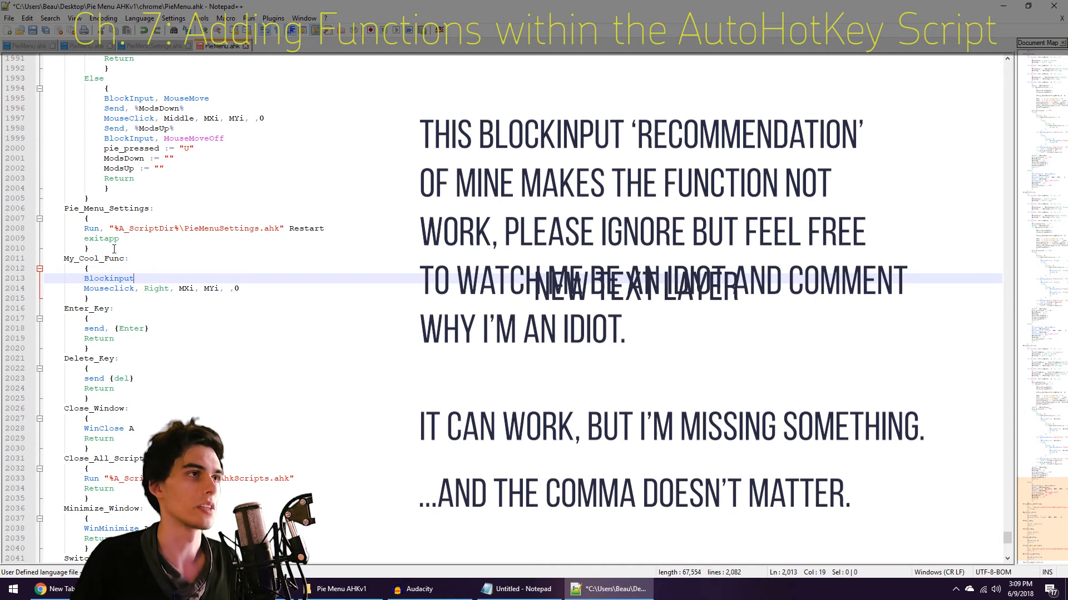
key(BackSpace)
key(BackSpace)
key(BackSpace)
key(BackSpace)
key(BackSpace)
key(BackSpace)
key(BackSpace)
key(BackSpace)
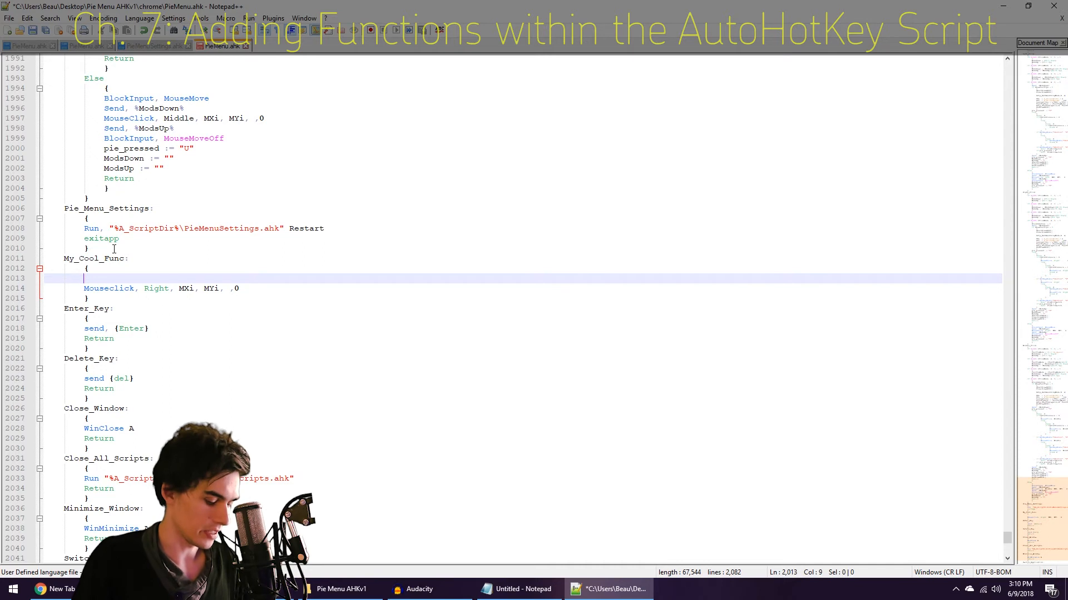
Step: Write "Blockinput MouseMove" on the empty line above the Mouseclick command
text(Blockinput M)
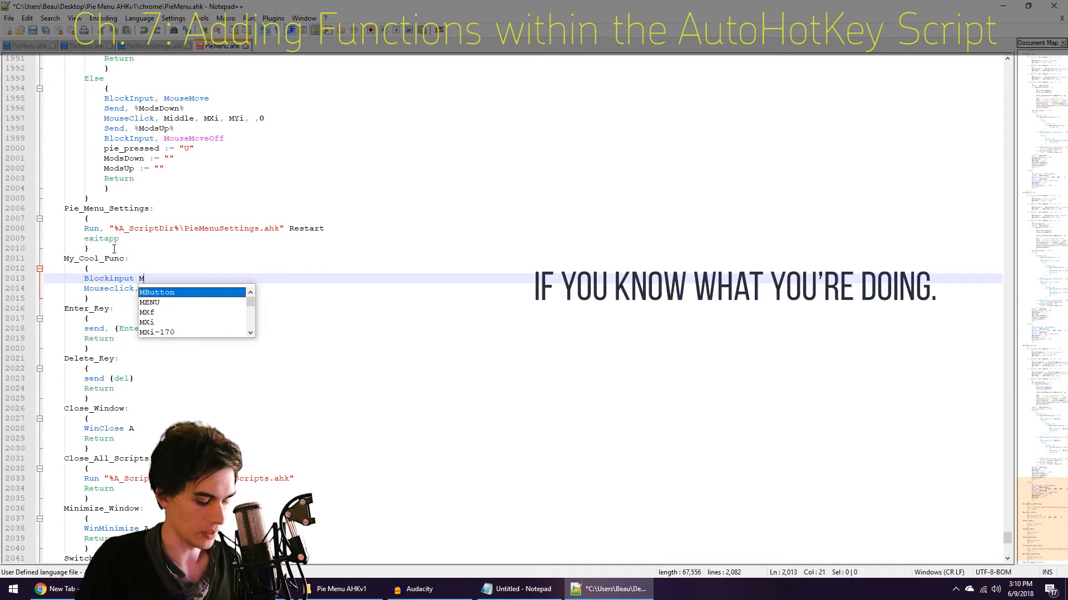
text(ouseMove)
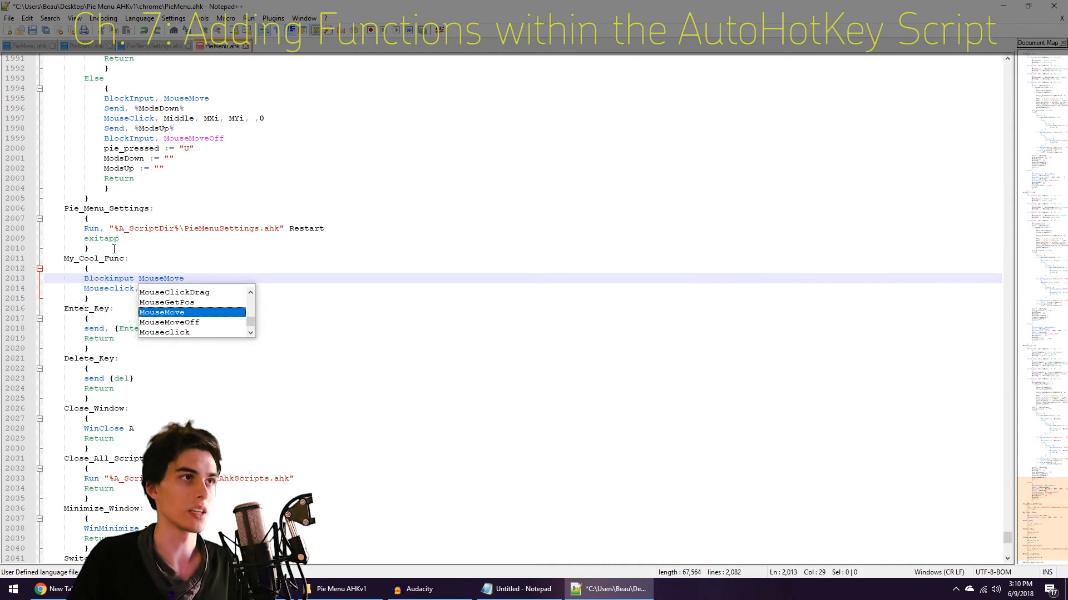
key(Left)
Step: Add "Blockinput MouseMoveOff" and a closing "Return" on separate lines below the Mouseclick command in My_Cool_Func
key(Down)
key(Down)
key(Up)
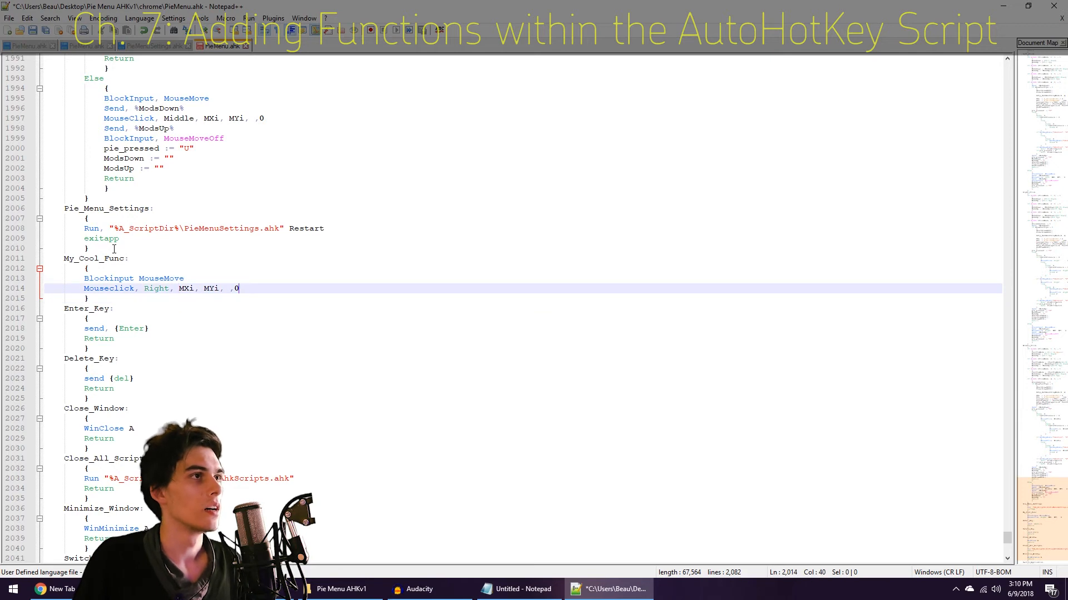
key(Return)
text(Block)
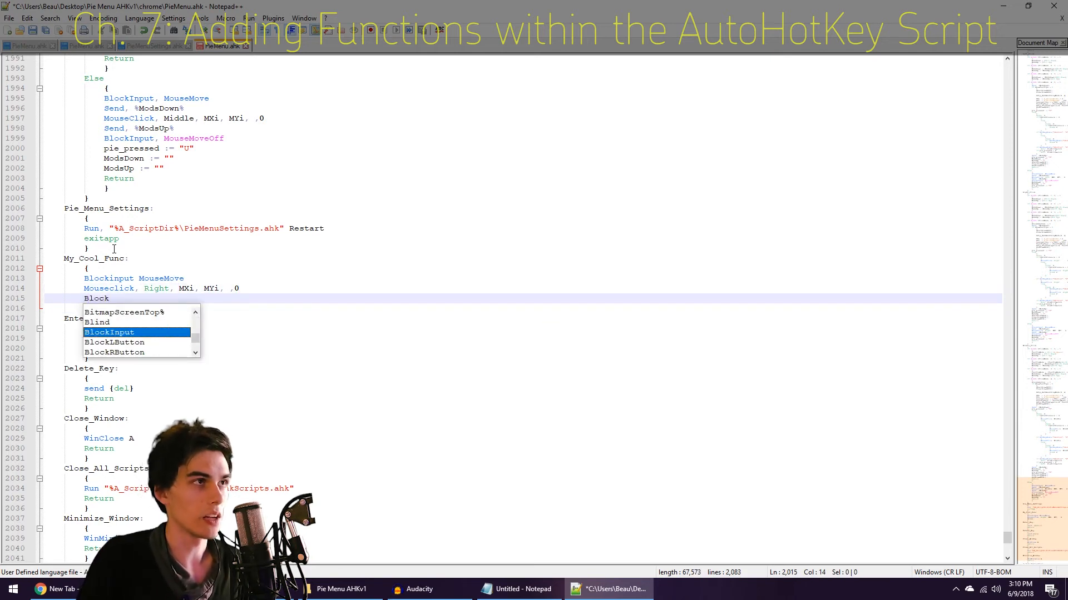
text(input )
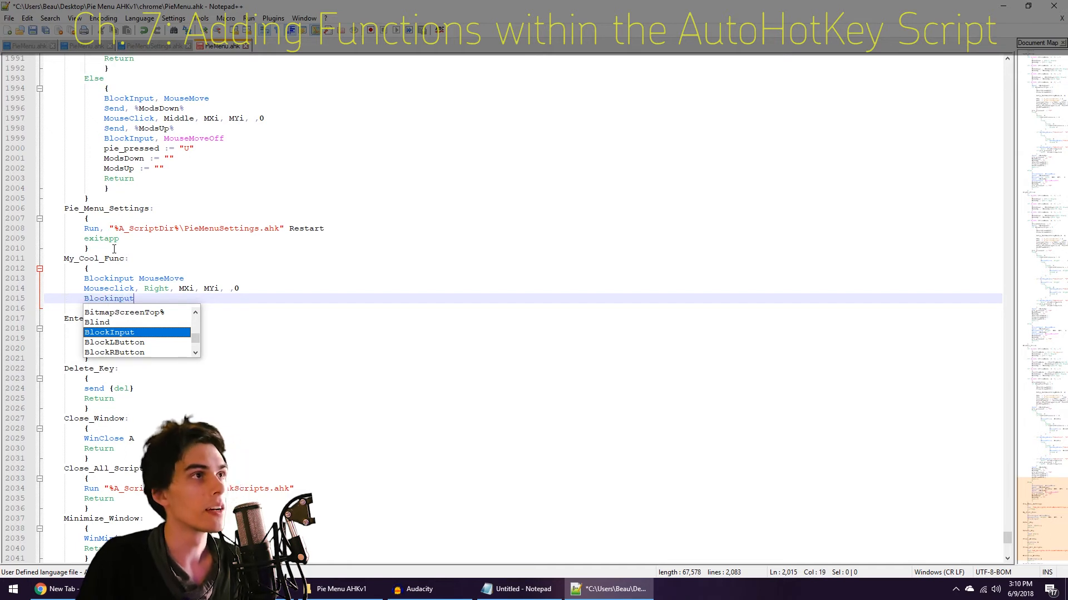
text(Mouse)
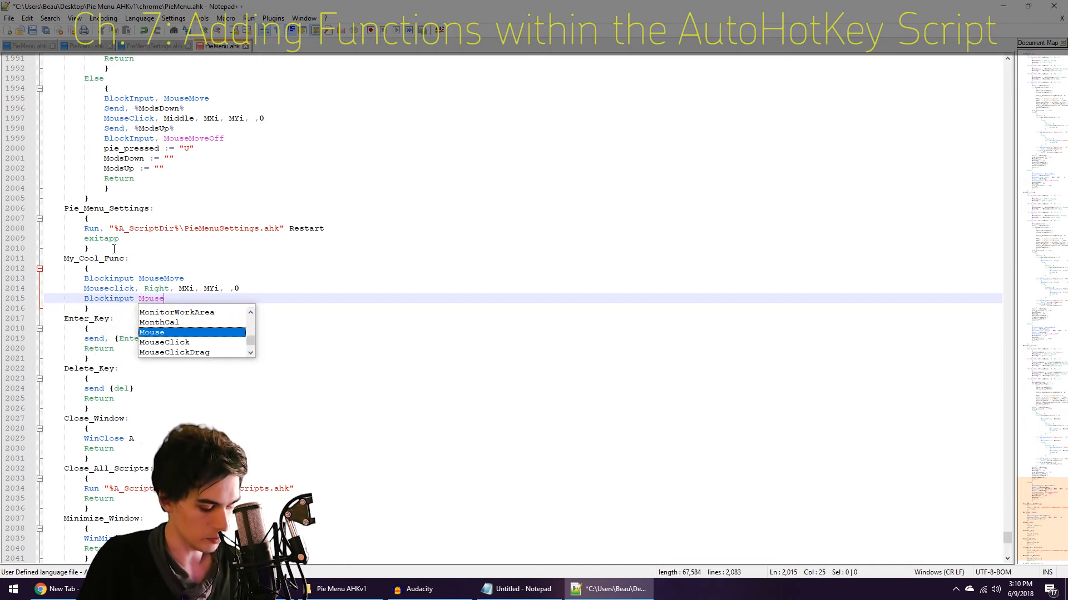
text(MoveOff)
key(Left)
key(Up)
key(Down)
key(Return)
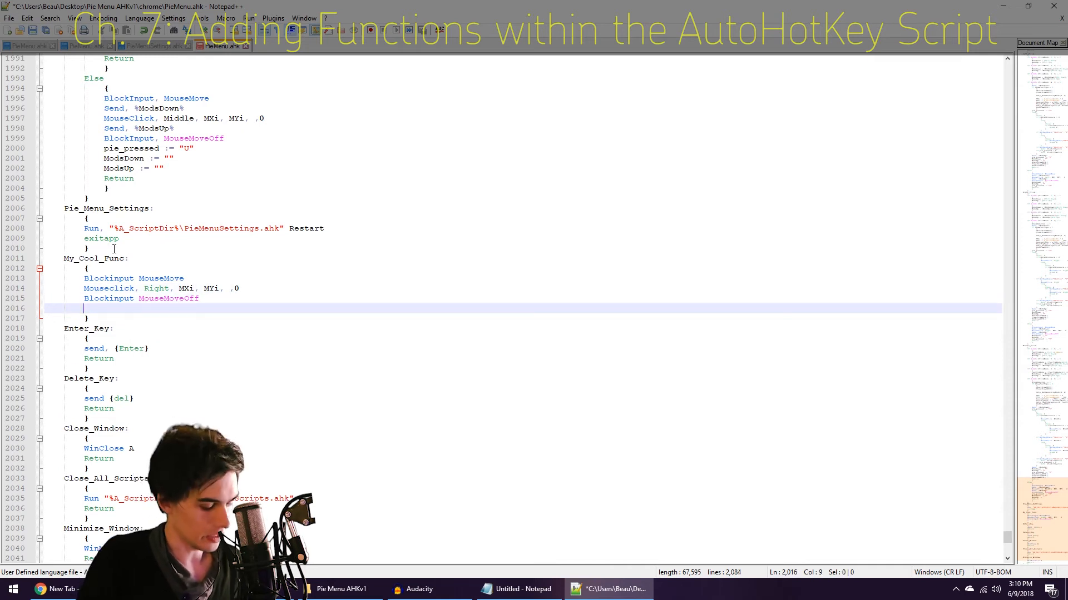
text(Return)
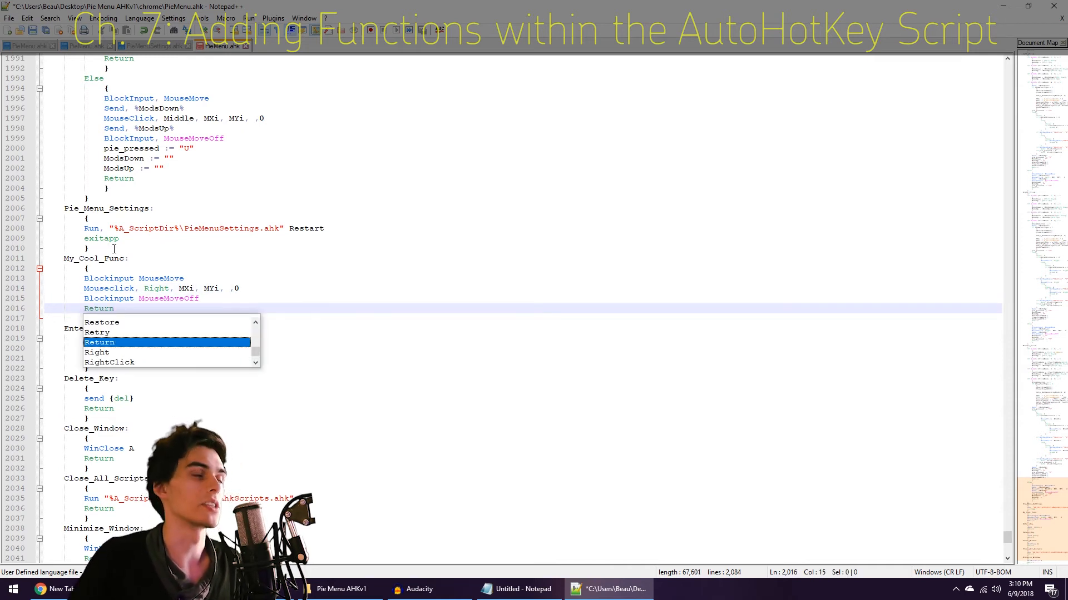
Step: Add the line "msgbox, hey ur pretty cool, keep bein cool." below "Blockinput MouseMoveOff" in My_Cool_Func and save the script
key(Left)
key(Up)
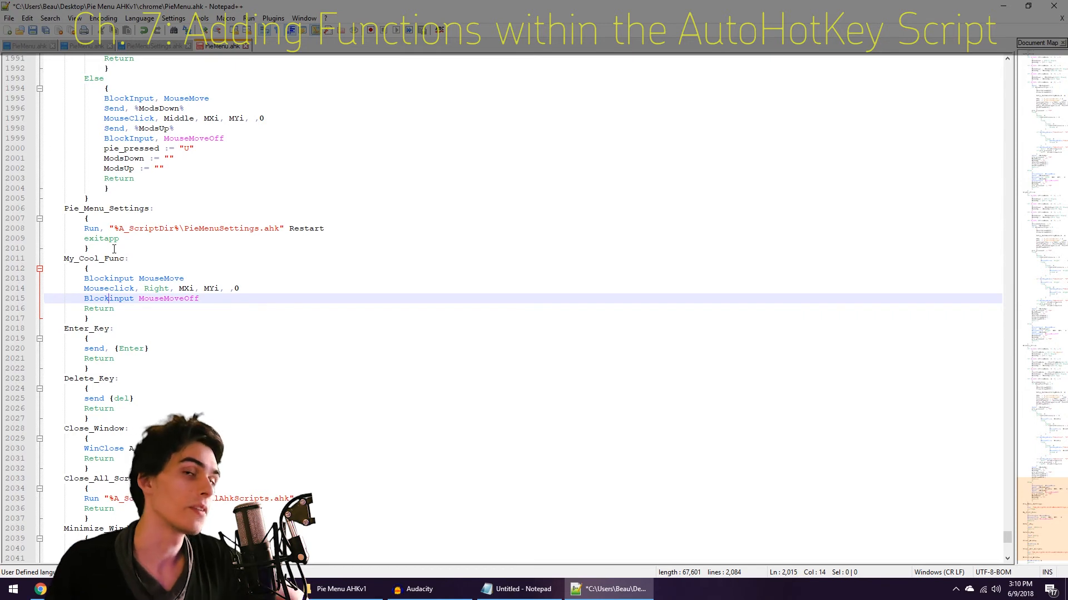
click(211, 299)
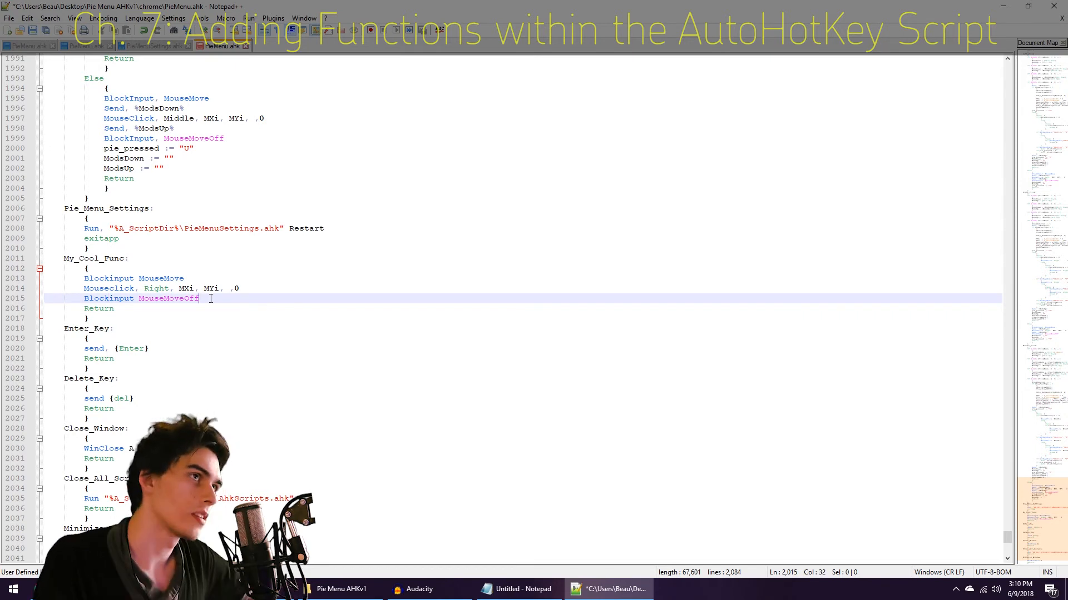
key(Return)
text(msgbox)
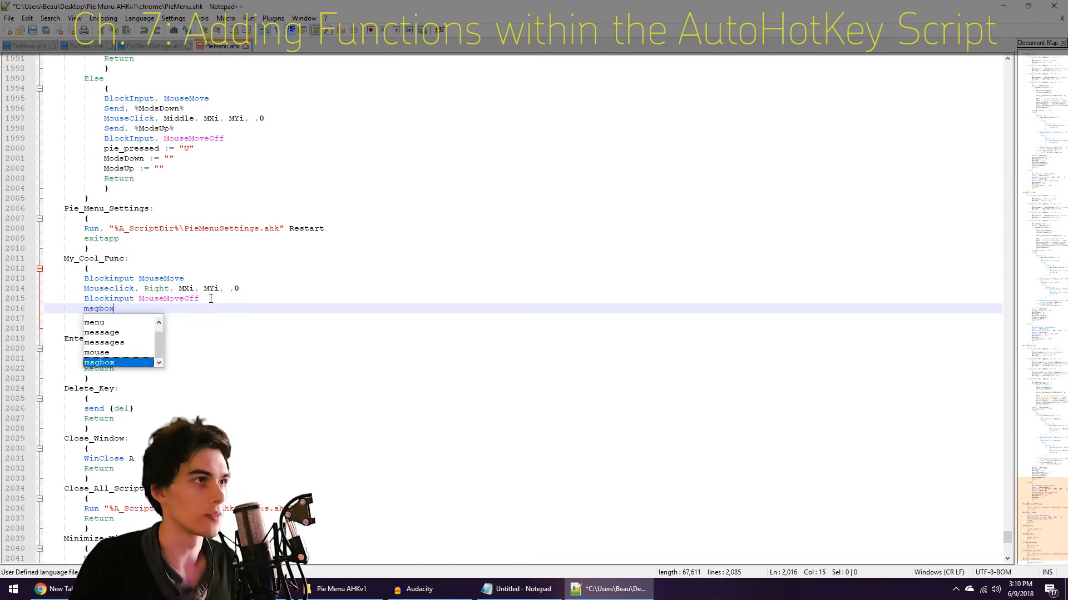
text(, hey ur)
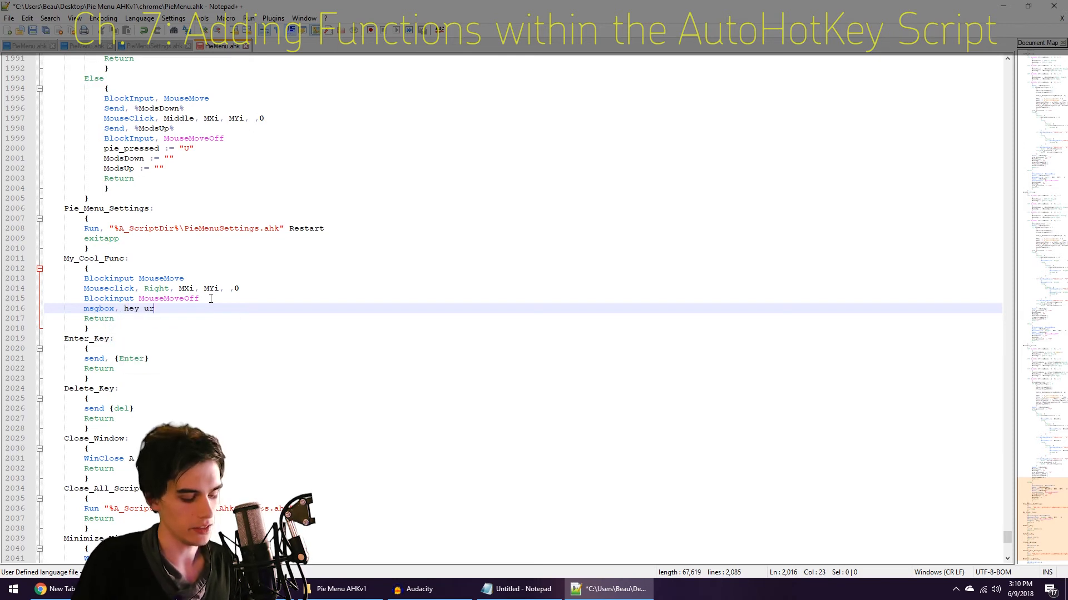
text( pretty col)
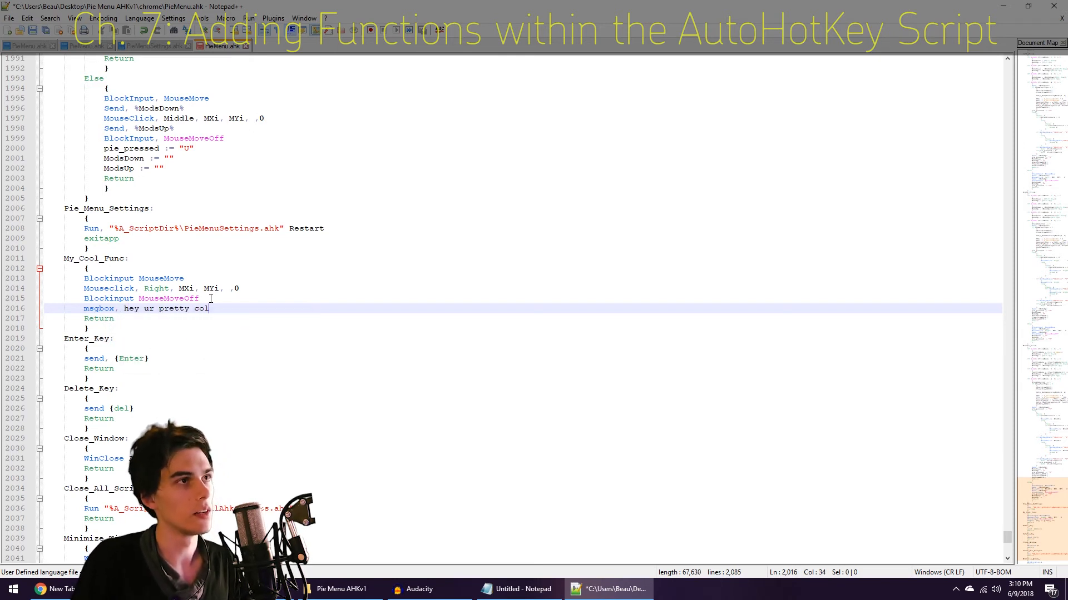
key(BackSpace)
text(ol, keep)
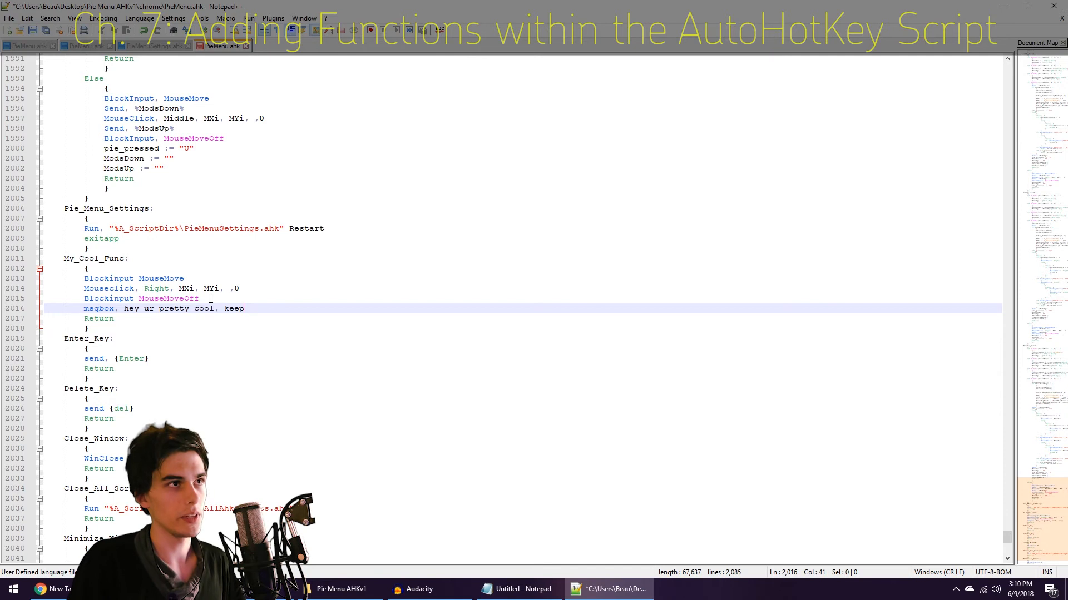
text( bein cool.)
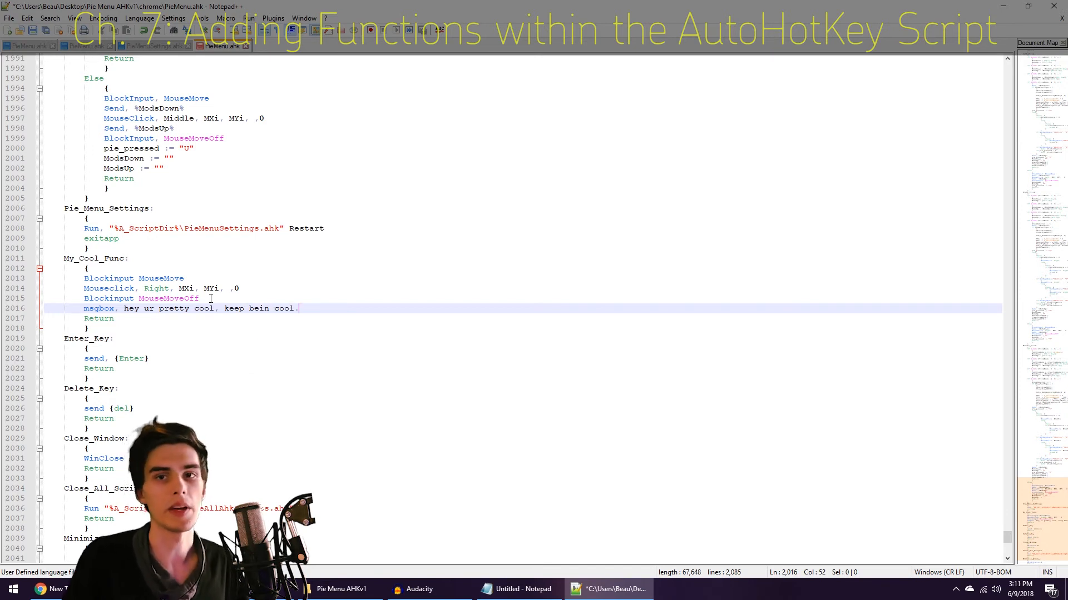
click(148, 299)
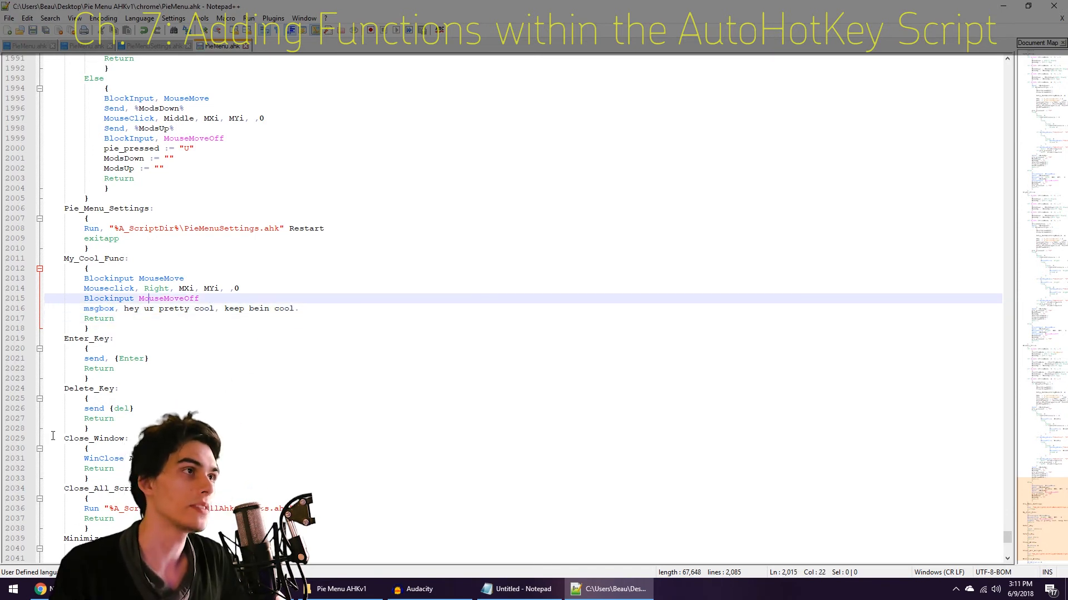
Step: Copy the label name My_Cool_Func, without its colon, from the PieMenu script
mouse_move(64, 260)
mouse_down()
mouse_move(128, 261)
mouse_move(63, 262)
mouse_up()
key(ctrl+c)
click(132, 263)
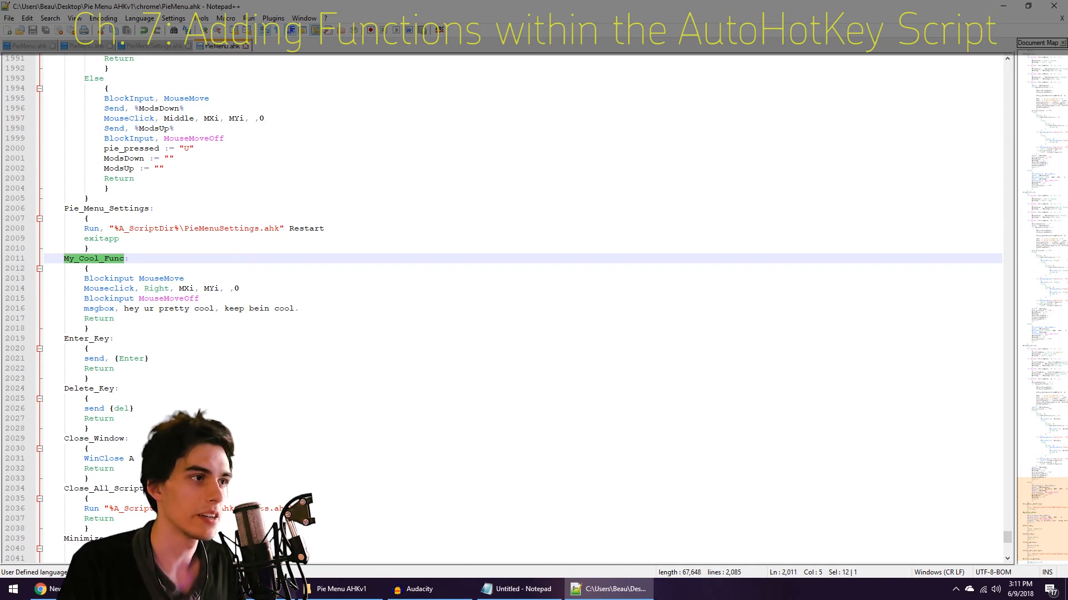
Step: Open the Functions text document from the Resources folder inside Pie Menu AHKv1's chrome folder and enlarge its window
click(162, 589)
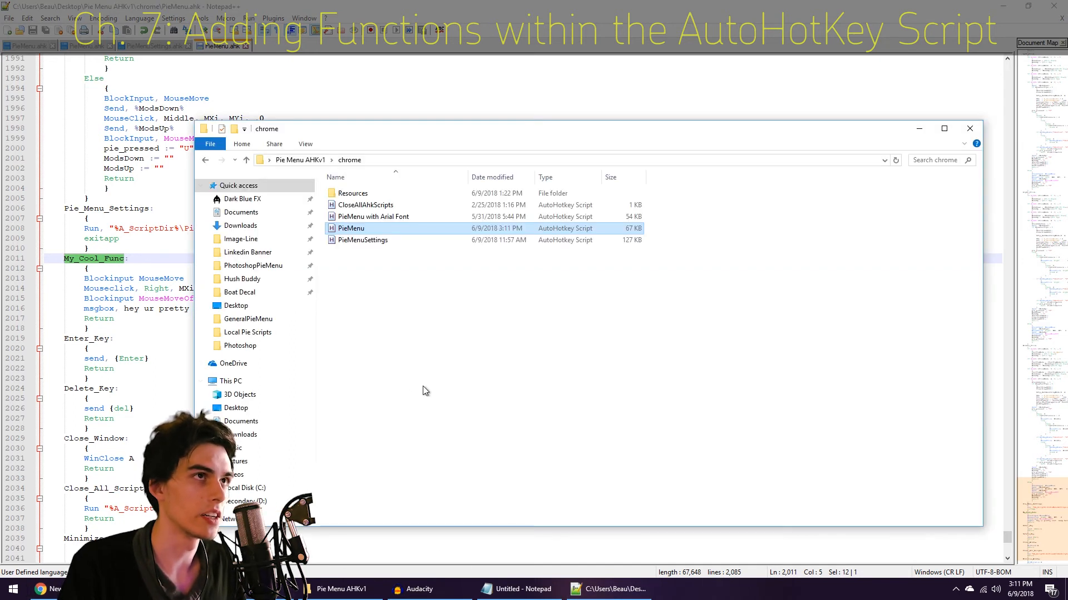
click(328, 589)
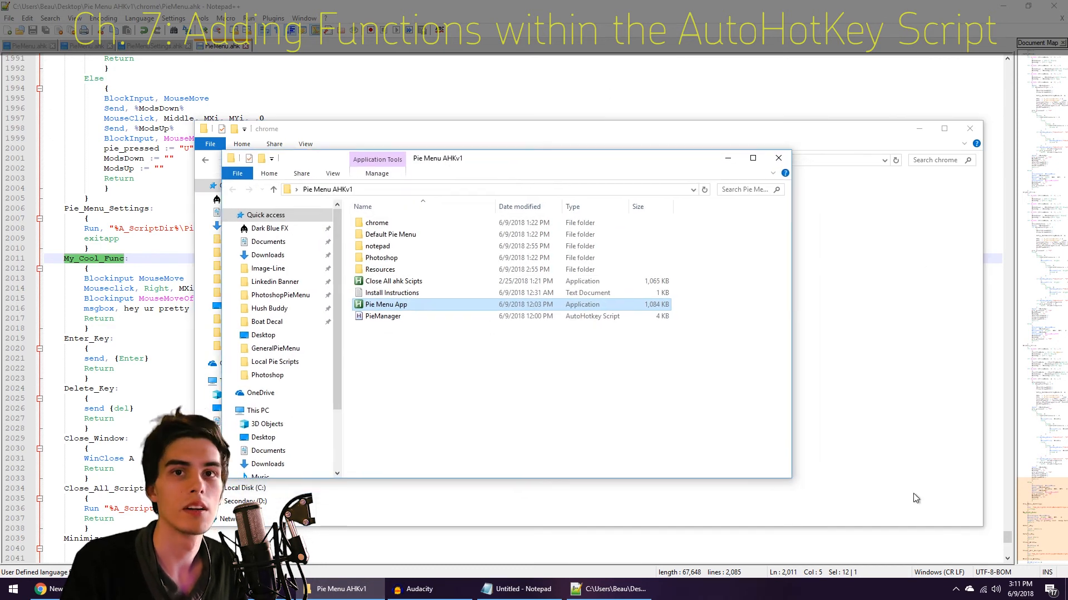
key(super+d)
click(314, 591)
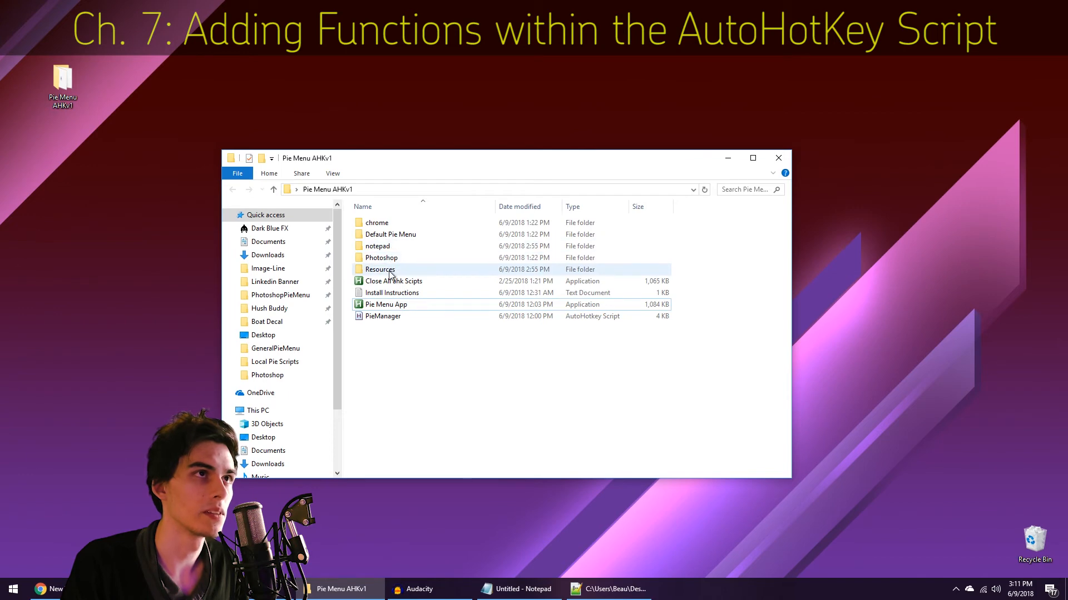
double_click(383, 224)
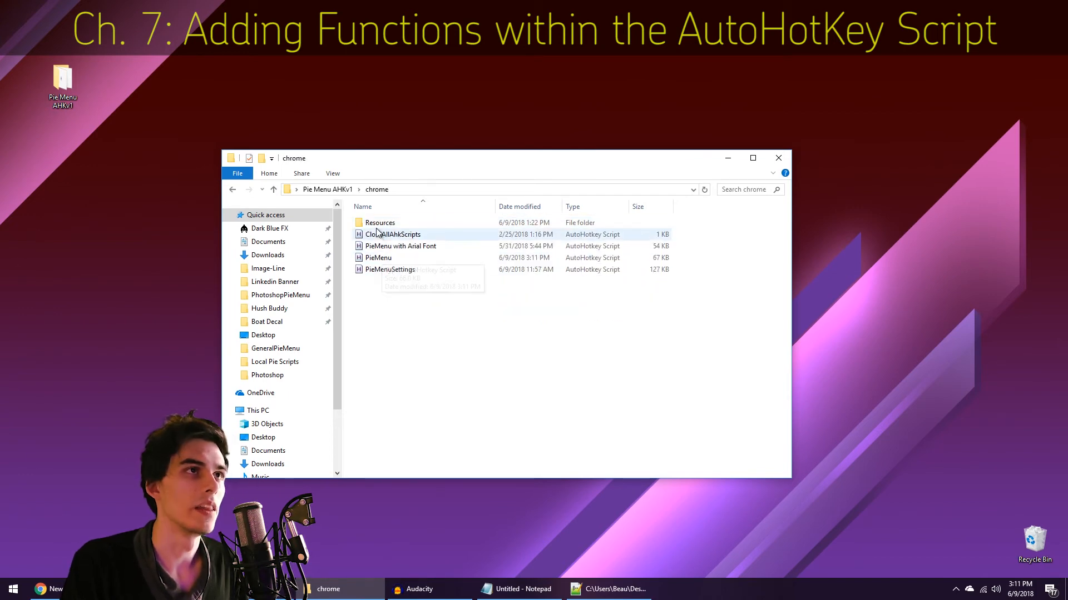
click(379, 225)
double_click(378, 225)
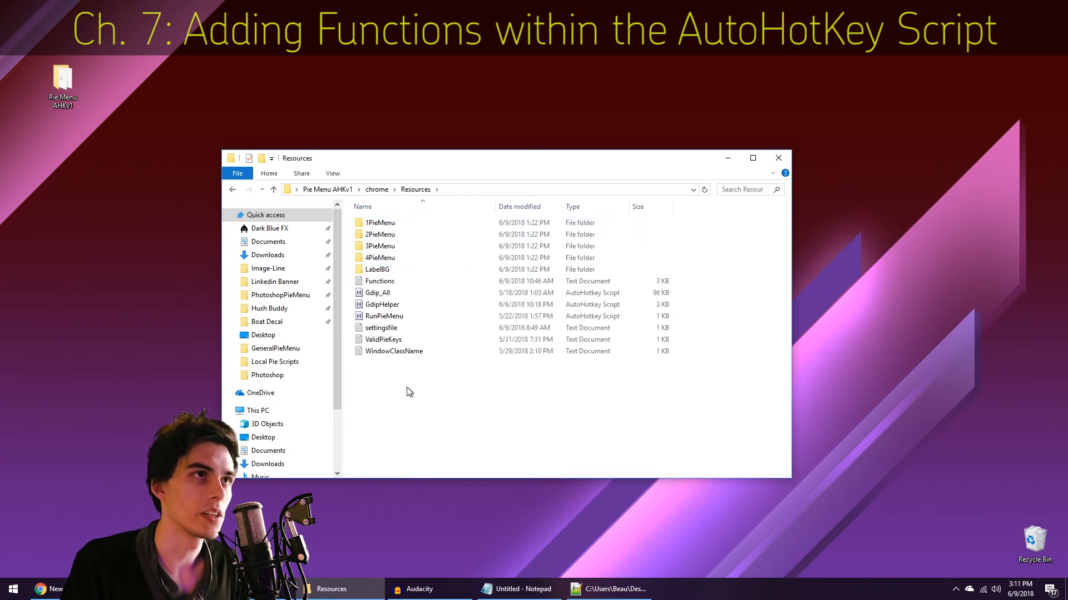
double_click(368, 282)
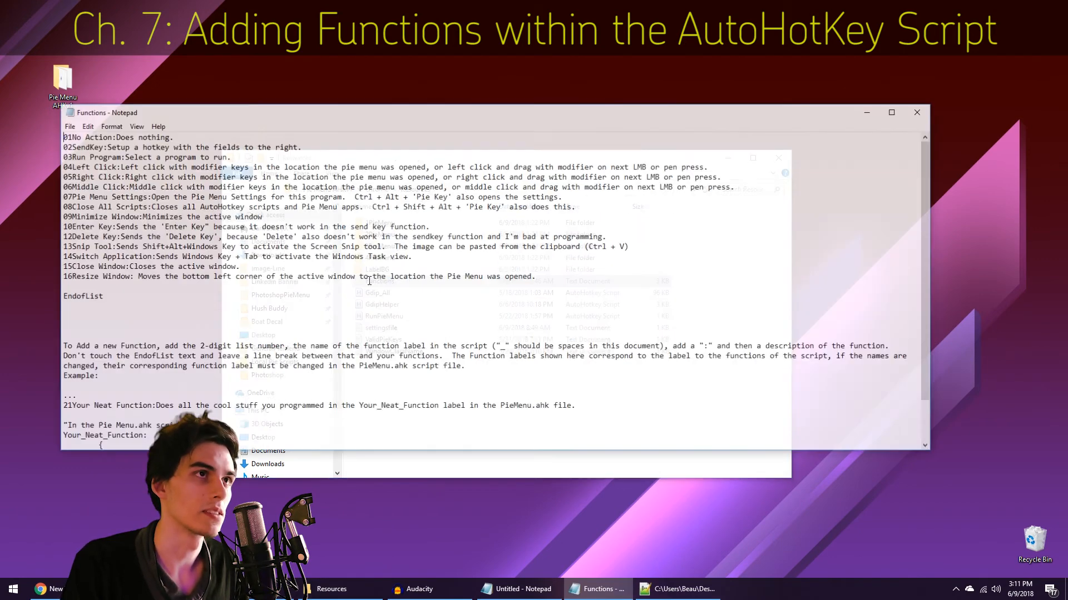
drag(344, 114, 312, 58)
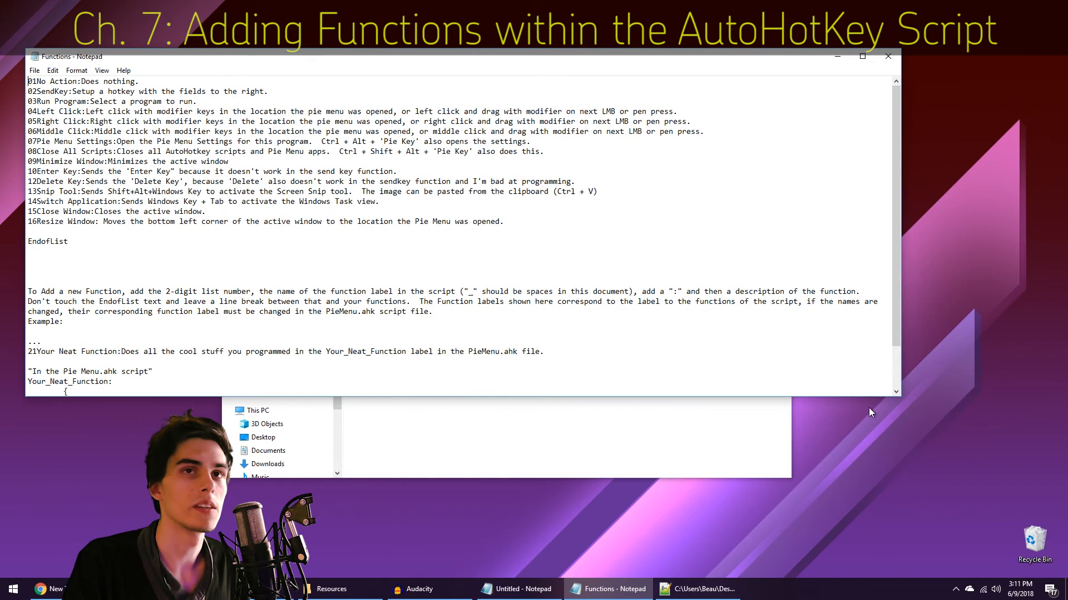
drag(900, 395, 1020, 462)
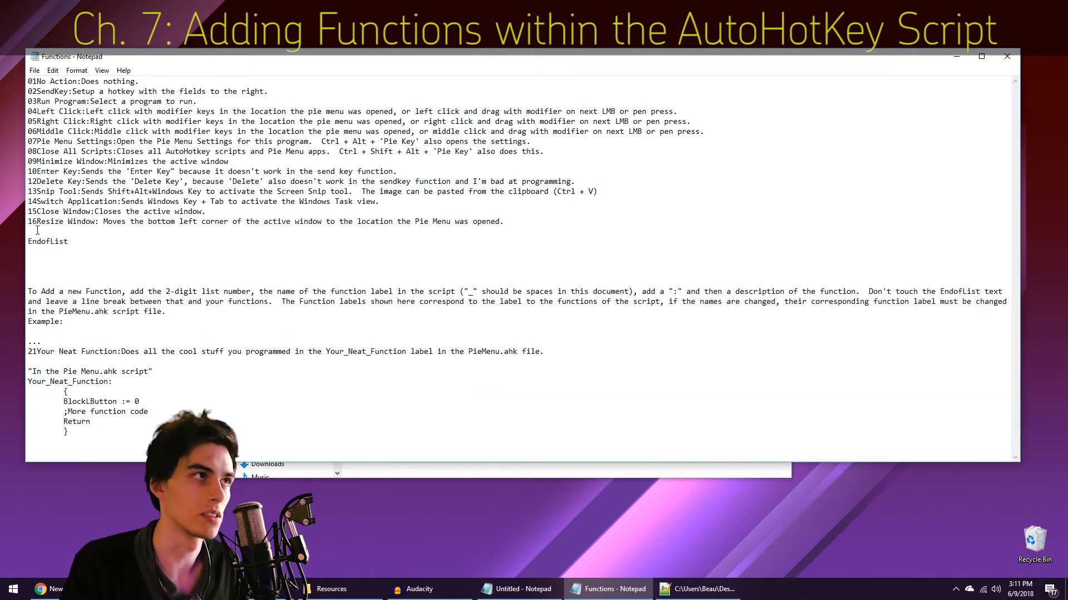
Step: Start a new entry below "16Resize Window" with the number 17 followed by the copied label My_Cool_Func, keeping an empty line above EndofList
key(Return)
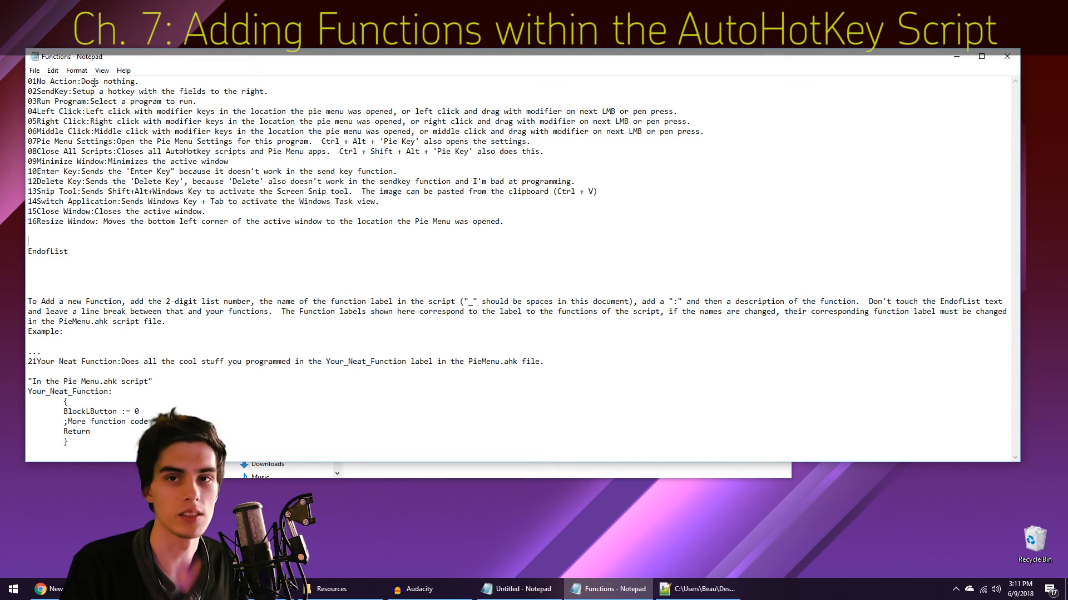
click(43, 228)
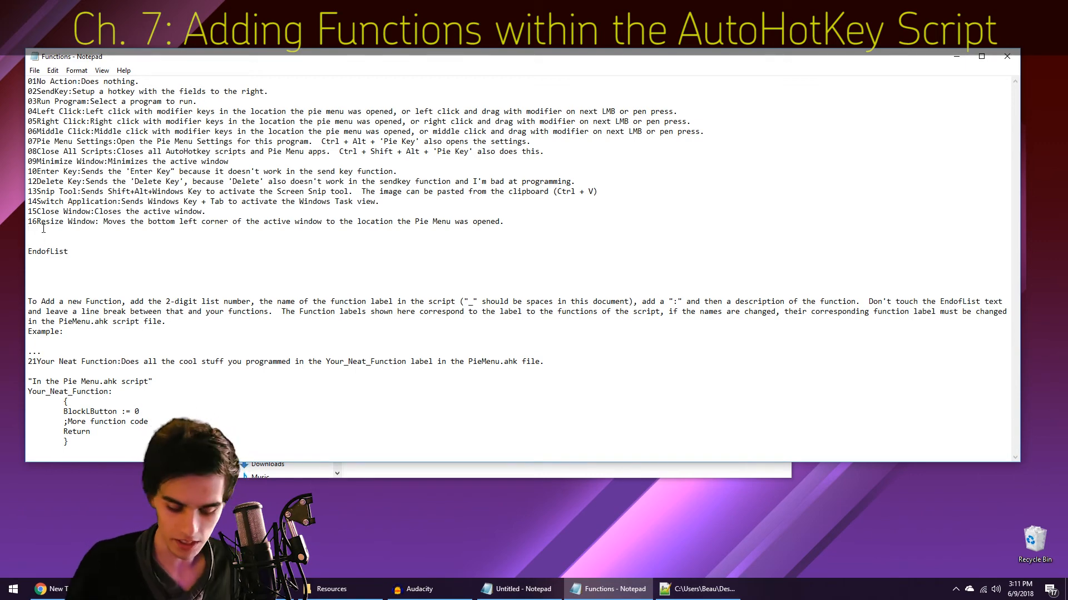
text(17)
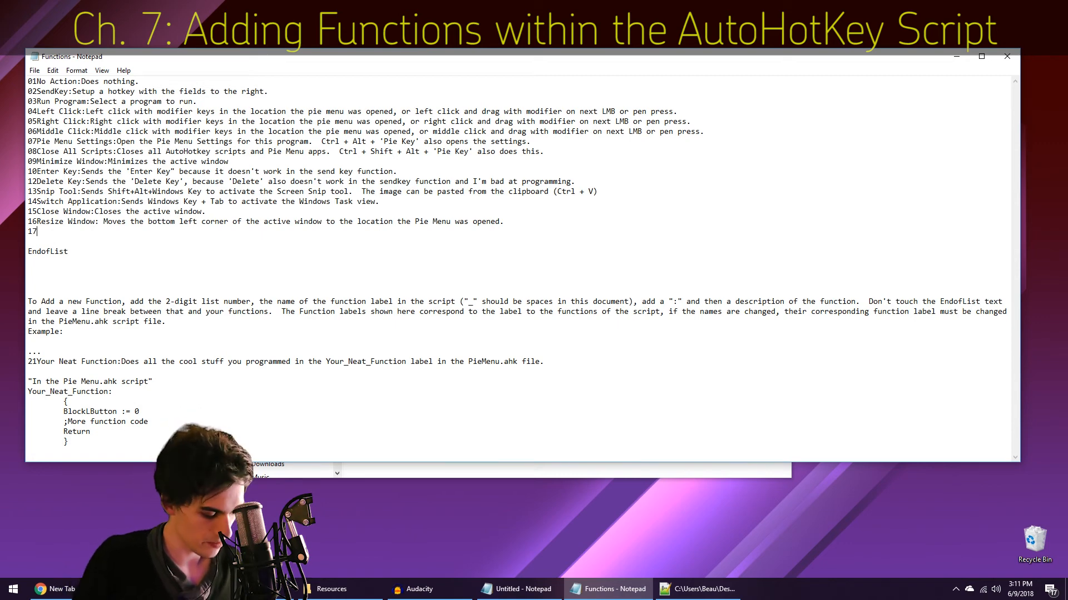
key(ctrl+v)
Step: Replace the underscores in entry 17's name with spaces and add a colon so it reads "17My Cool Func:"
click(50, 232)
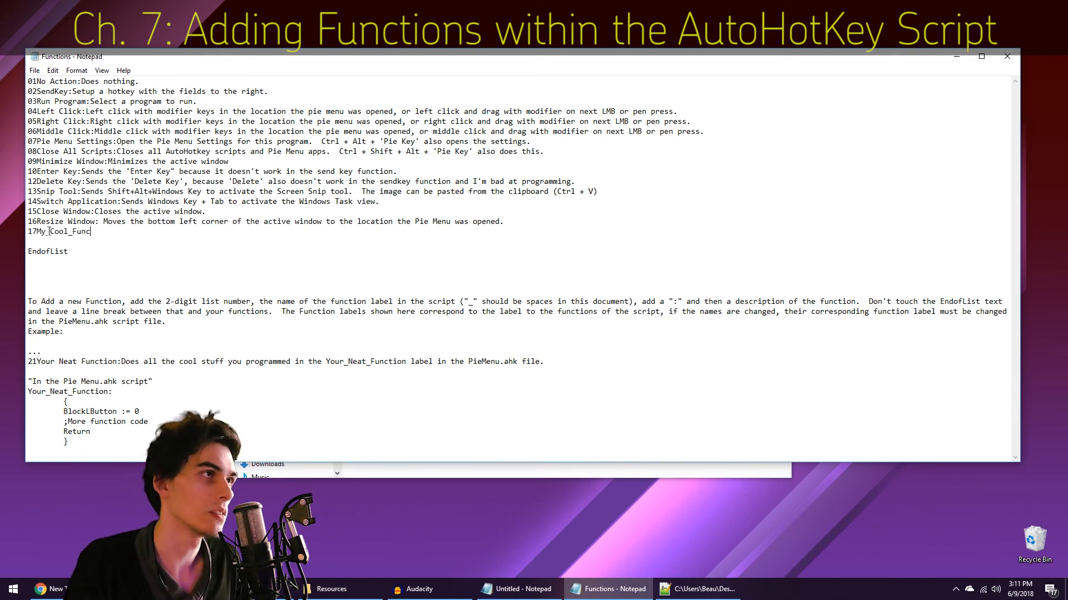
key(BackSpace)
click(72, 231)
key(BackSpace)
click(102, 235)
text(:)
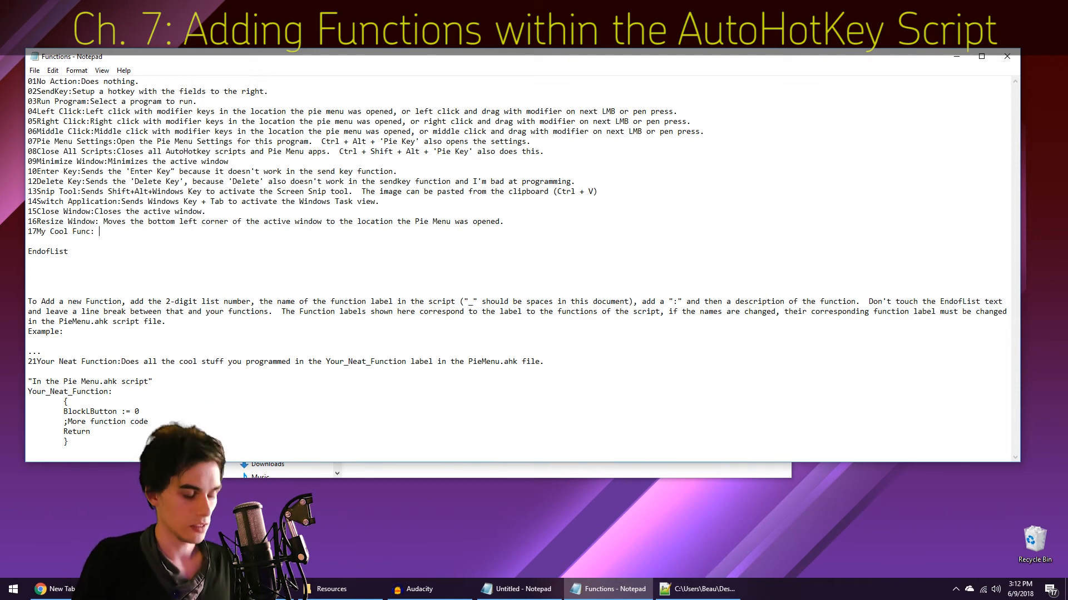
Step: Describe entry 17 as "This function is neat and reminds you who is cool.", then save and close the Functions document
text( This )
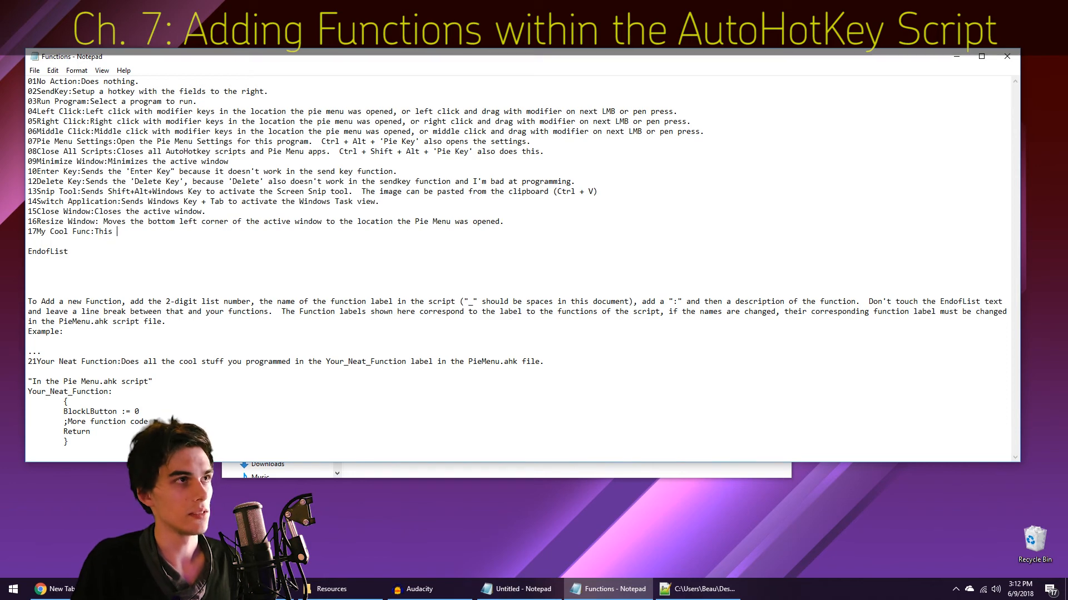
text(function is nea)
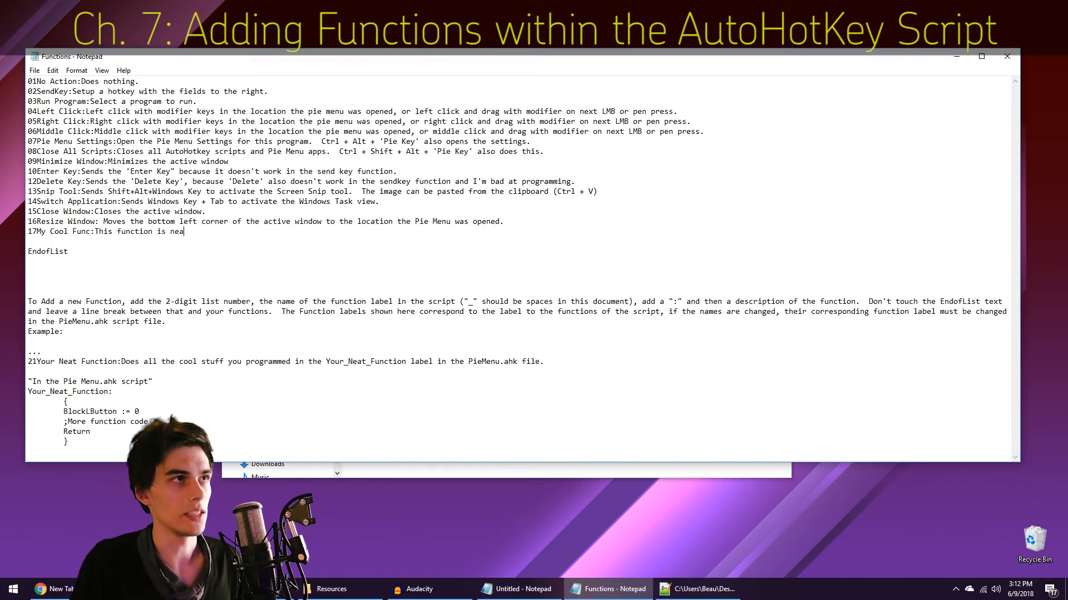
text(t and remin)
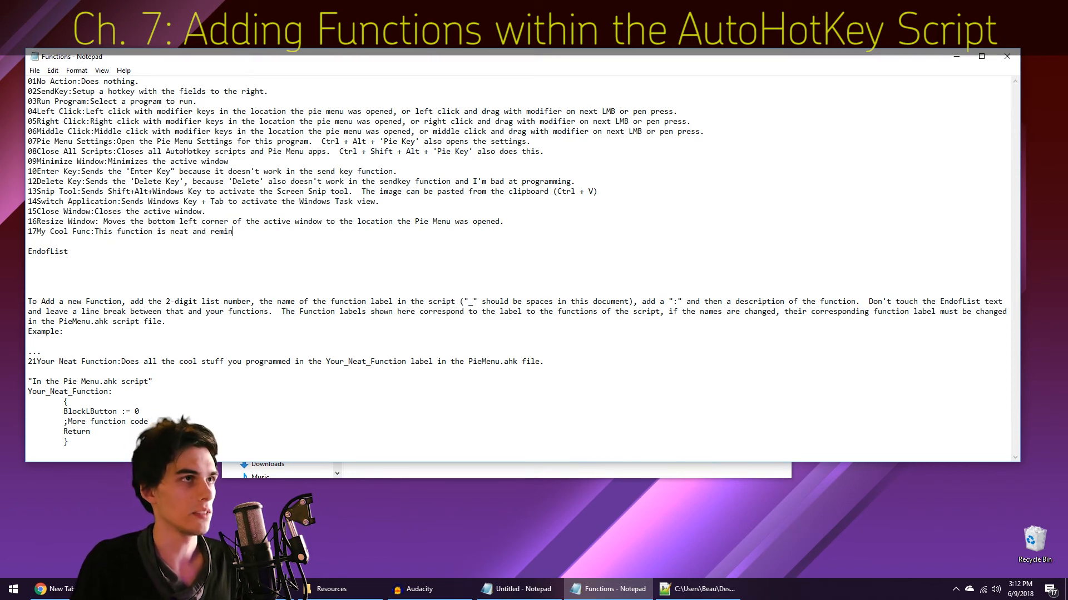
text(ds you who is )
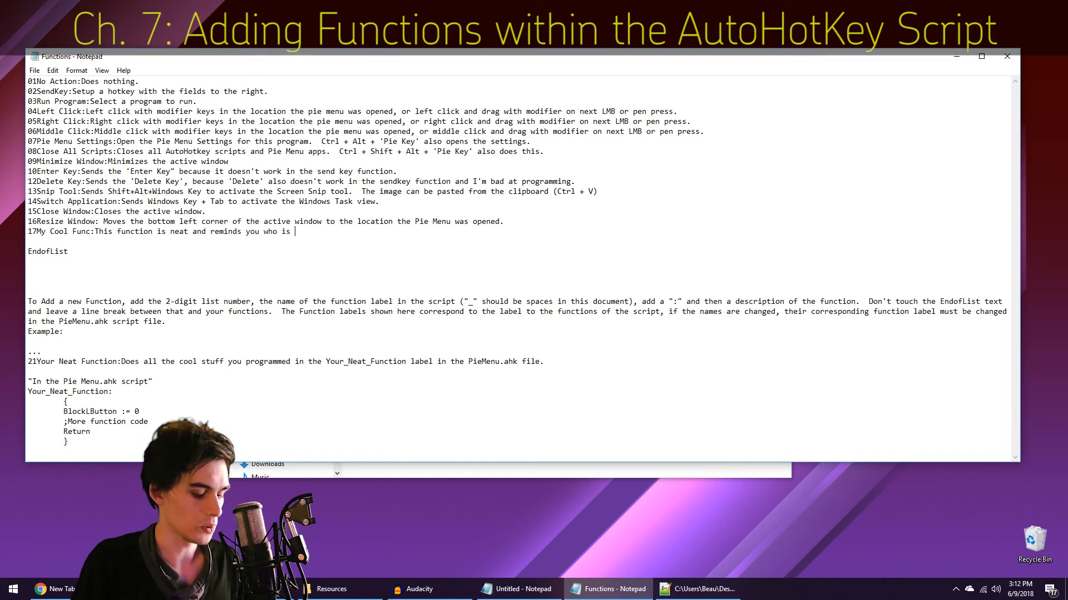
text(cool.)
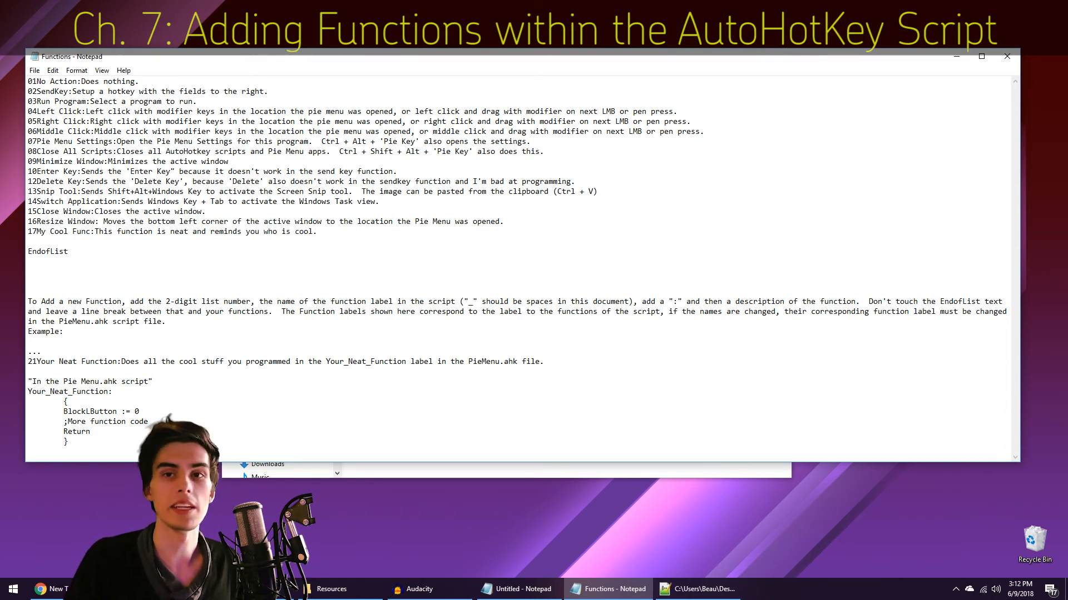
click(224, 231)
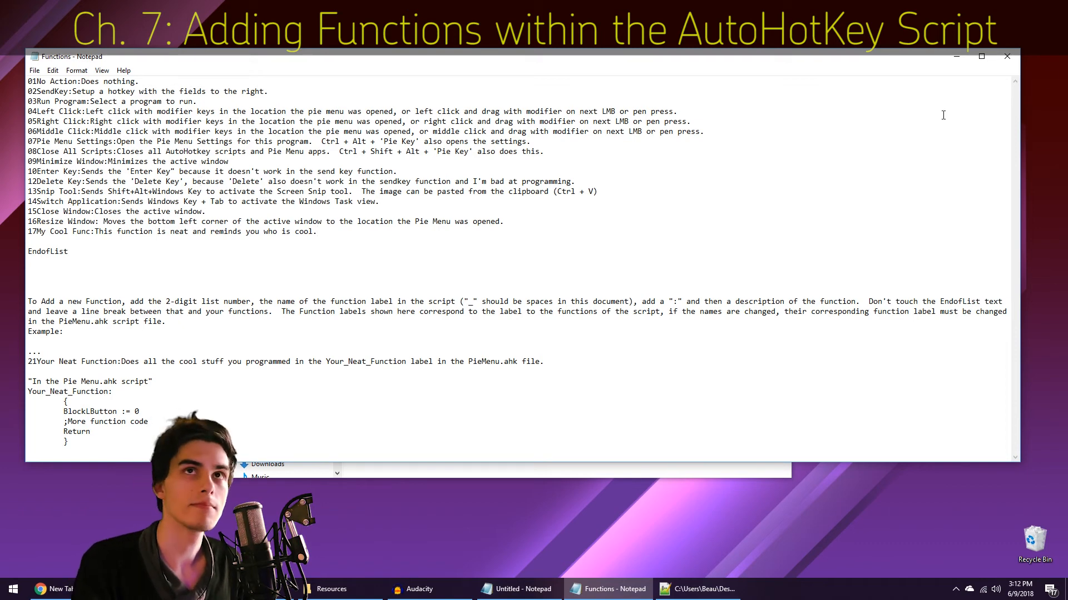
click(1014, 61)
click(408, 423)
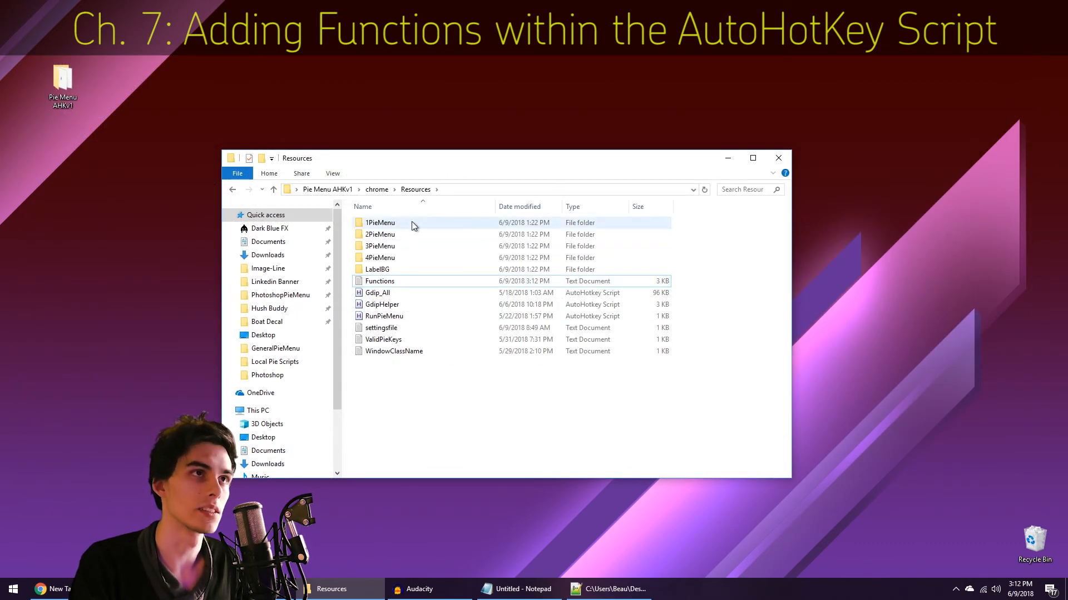
click(383, 191)
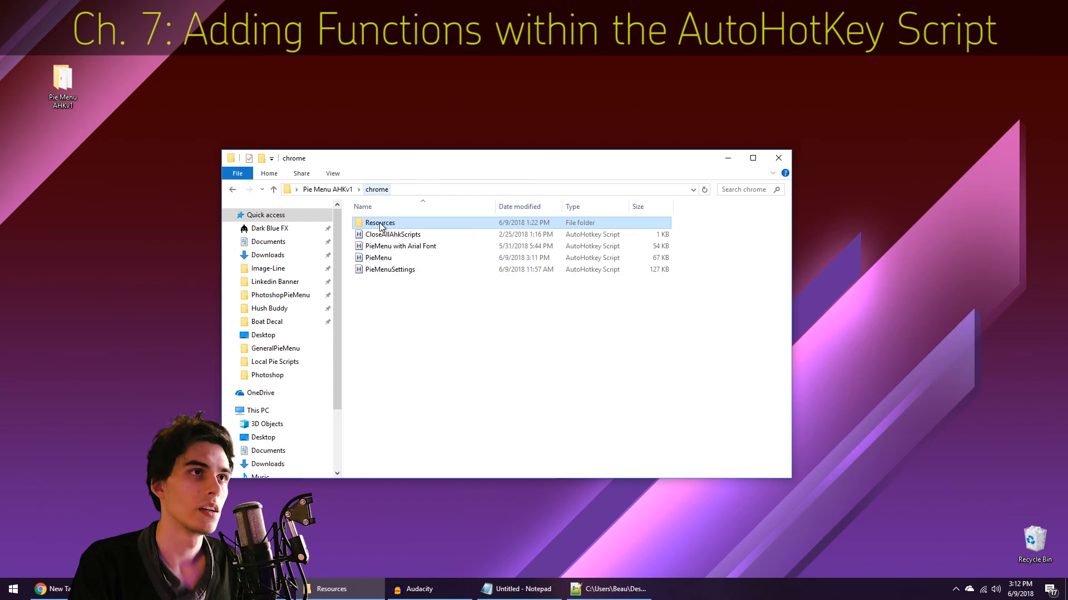
click(387, 271)
double_click(387, 271)
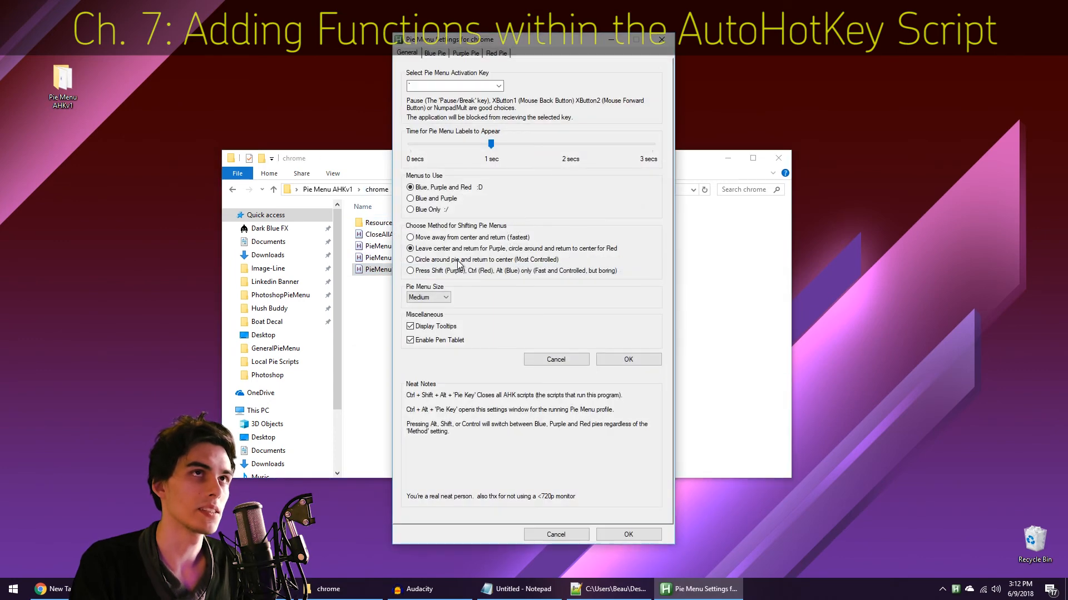
click(665, 41)
Step: Launch Pie Menu App from the Pie Menu AHKv1 folder and open the Purple Pie settings of the chrome.exe profile
key(alt+Up)
double_click(381, 306)
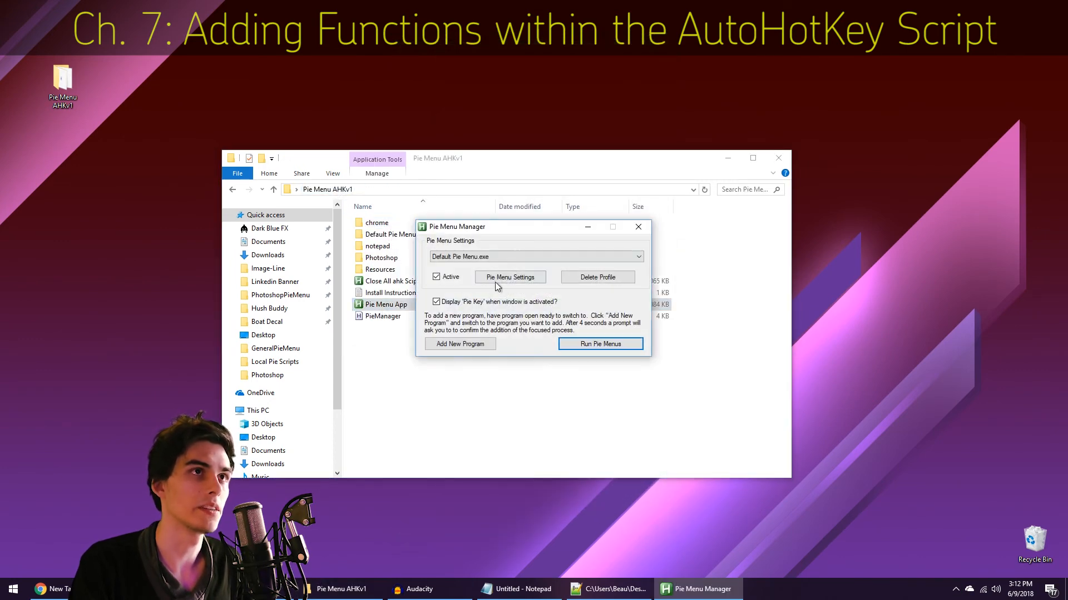
scroll(498, 259, up, 3)
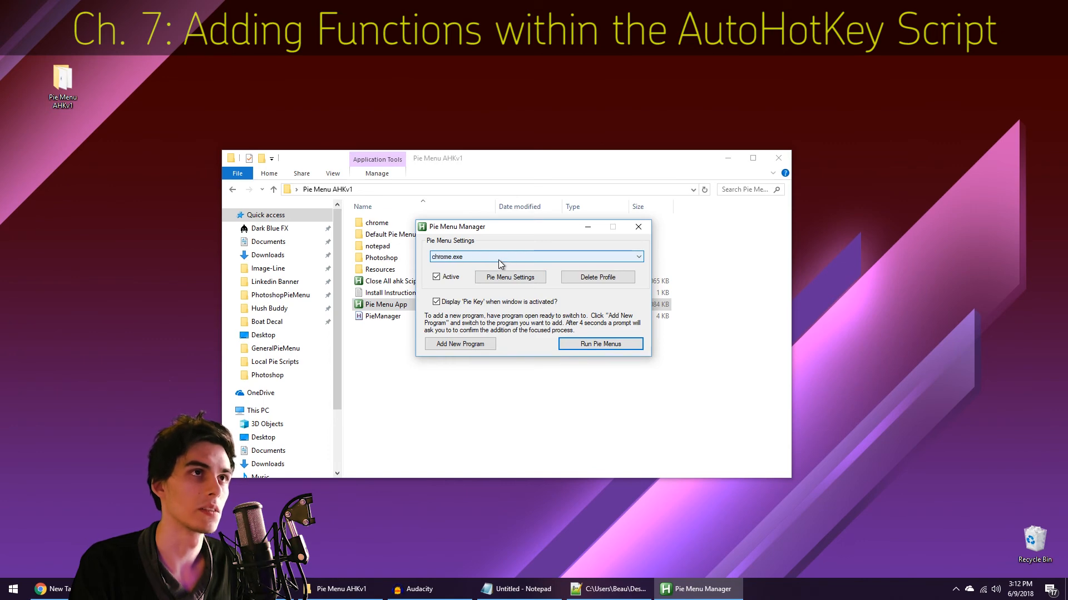
click(508, 277)
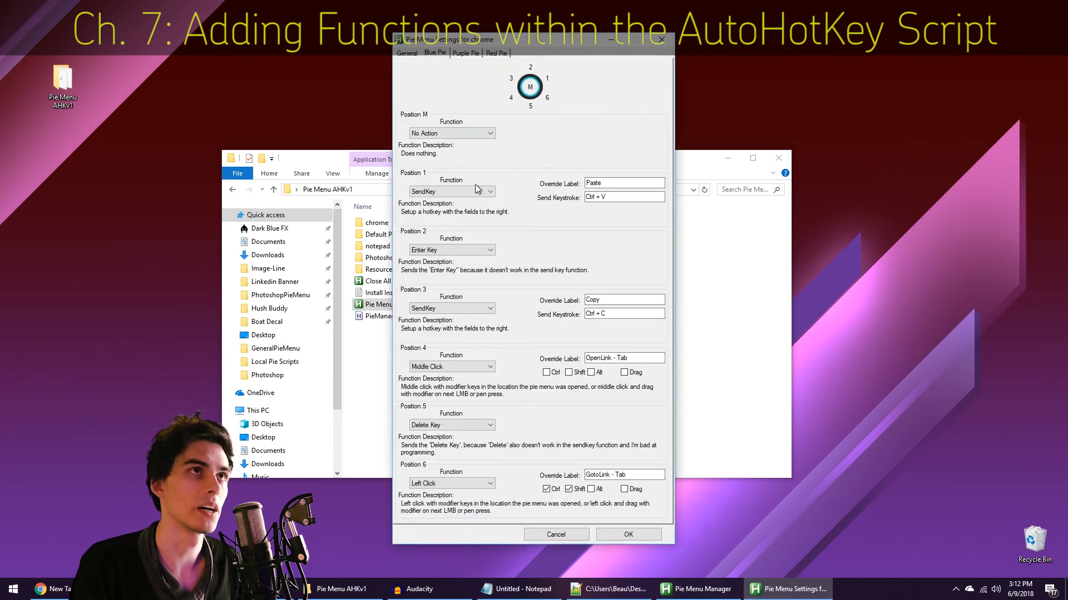
click(467, 51)
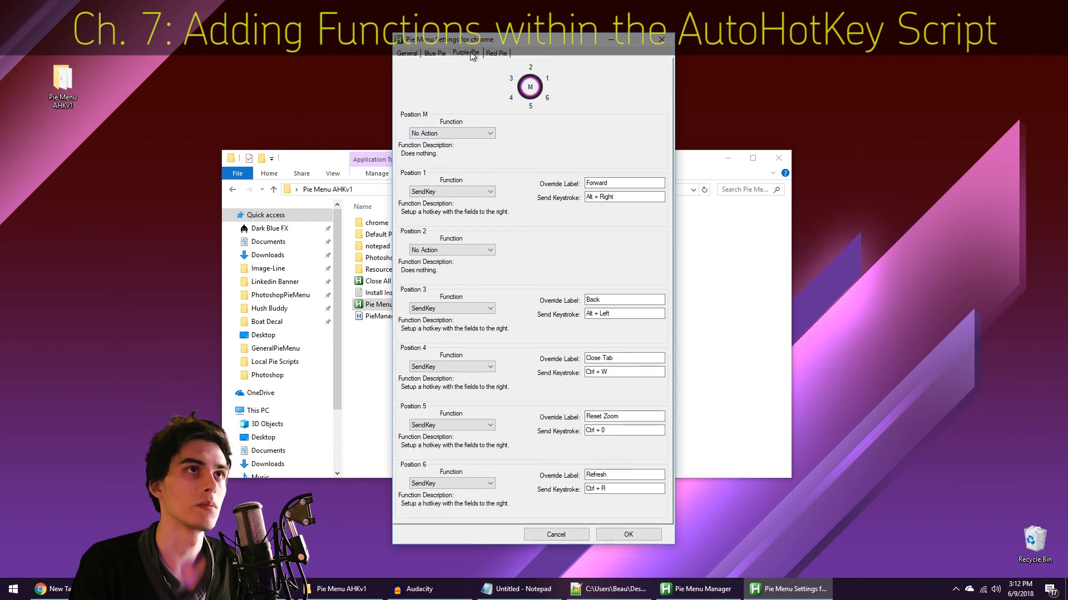
Step: Assign My Cool Func to position 2 of chrome's Purple Pie and accept the settings
click(435, 251)
scroll(435, 292, down, 2)
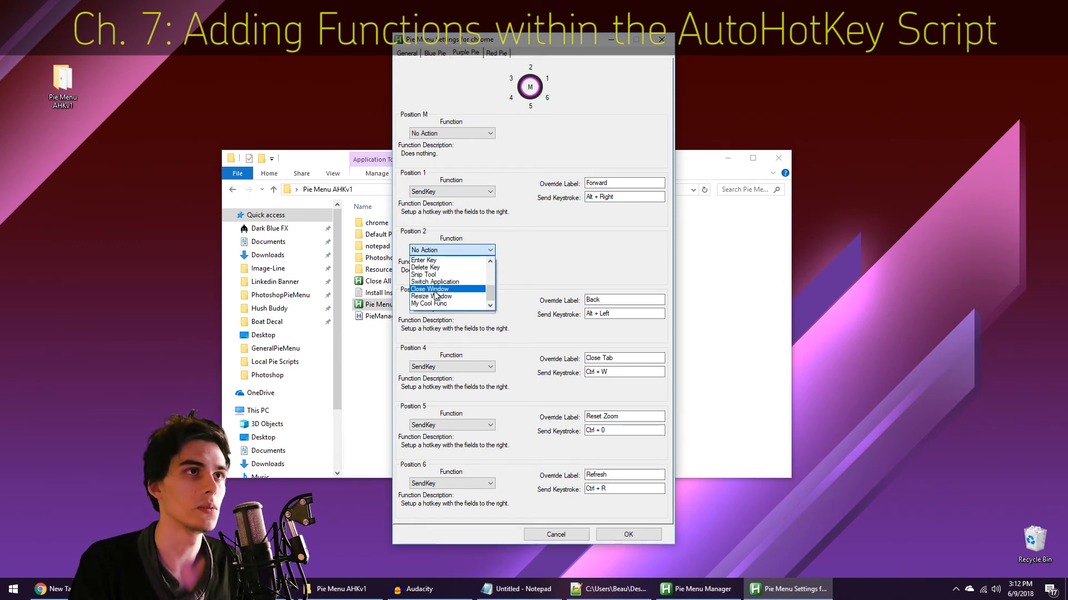
click(436, 304)
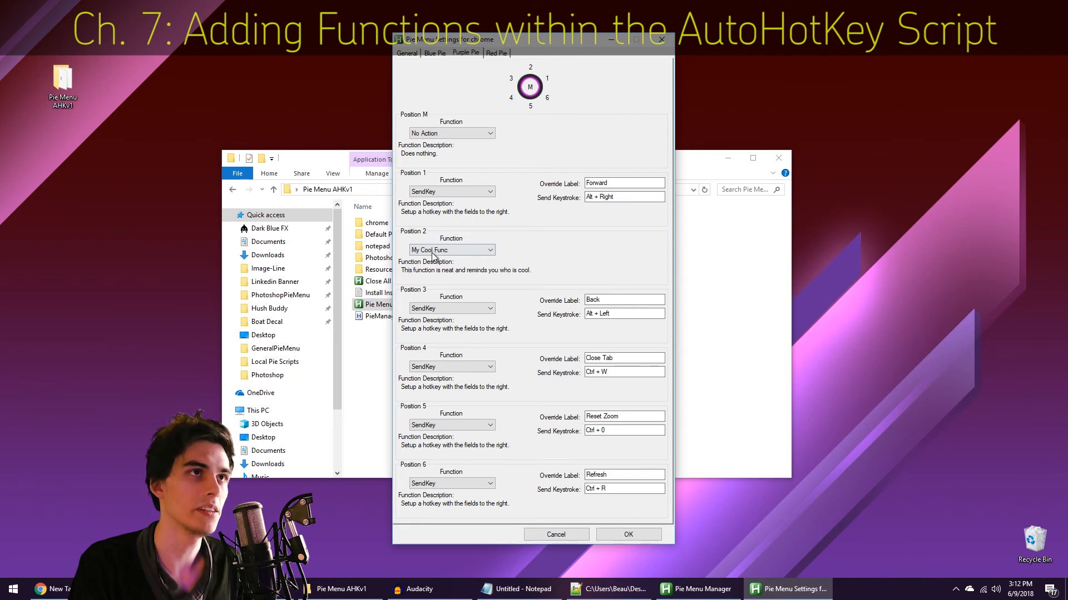
click(629, 536)
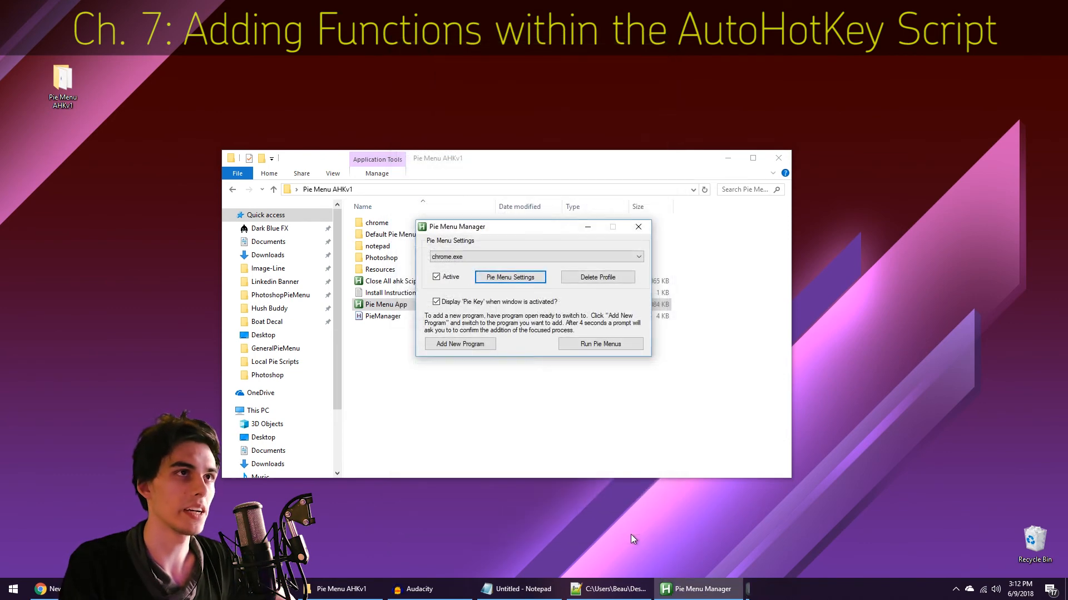
Step: Run the pie menus, switch to Chrome and call up the purple pie to try My Cool Func
click(593, 346)
click(72, 589)
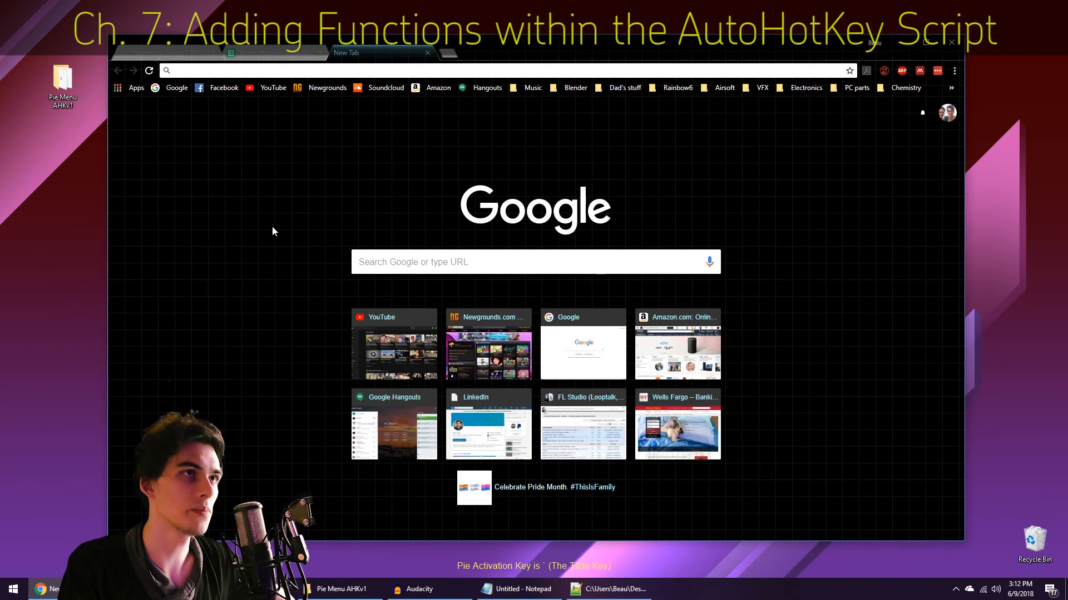
key(grave)
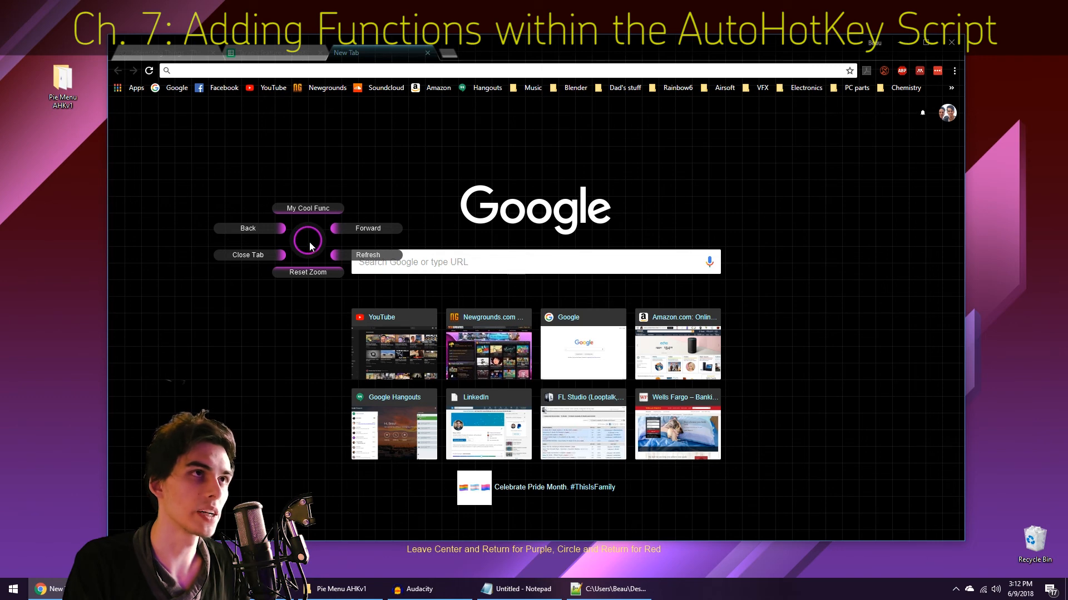
key(grave)
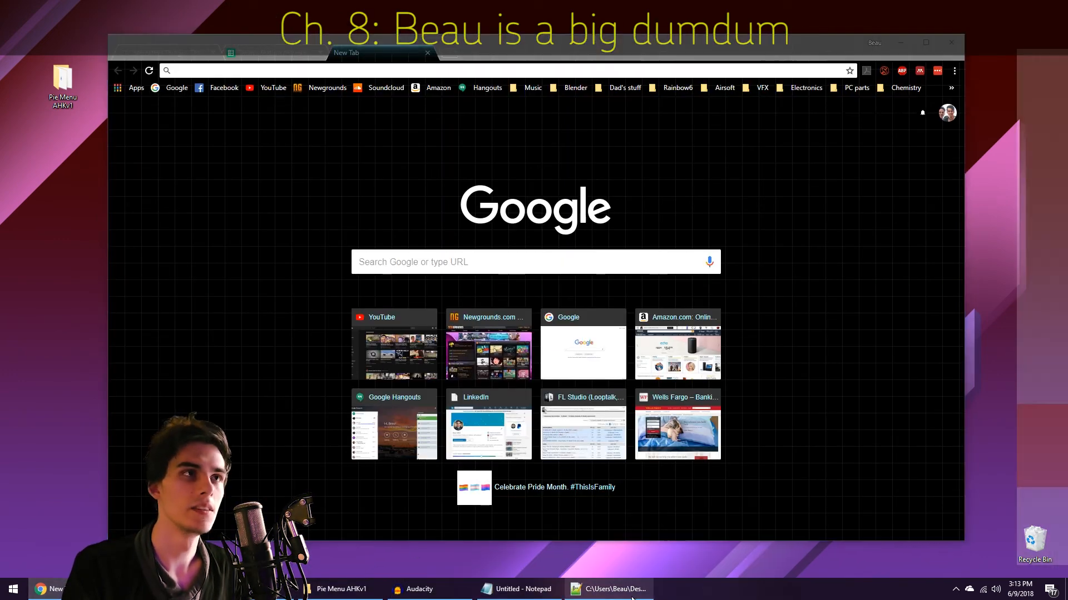
Step: In Notepad++, add a comma after both Blockinput commands in My_Cool_Func and save PieMenu.ahk
click(609, 589)
click(287, 331)
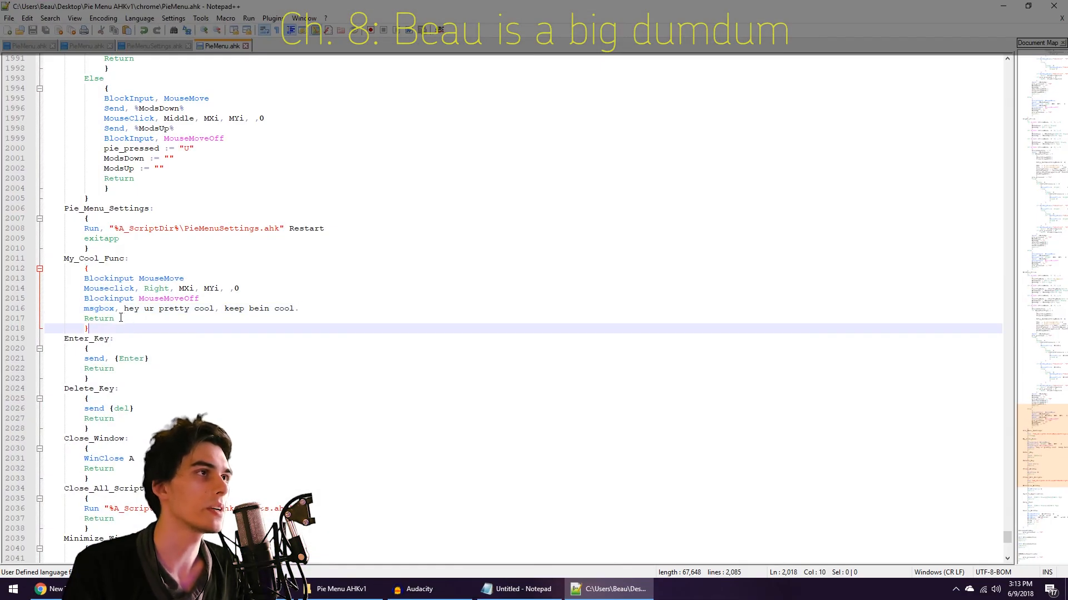
double_click(161, 278)
click(135, 276)
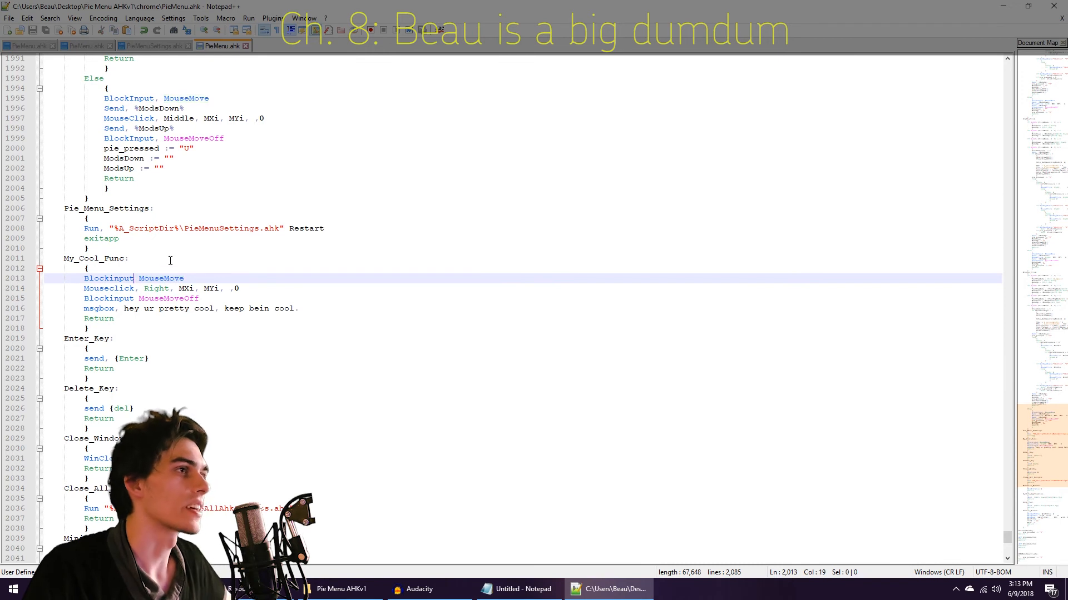
text(,)
click(137, 299)
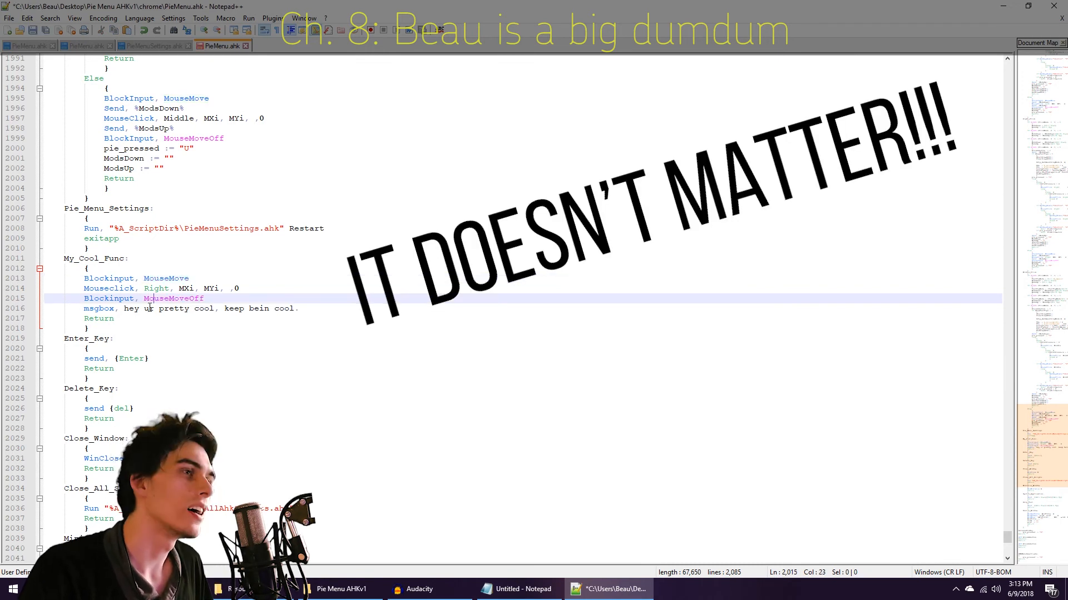
text(,)
key(ctrl+s)
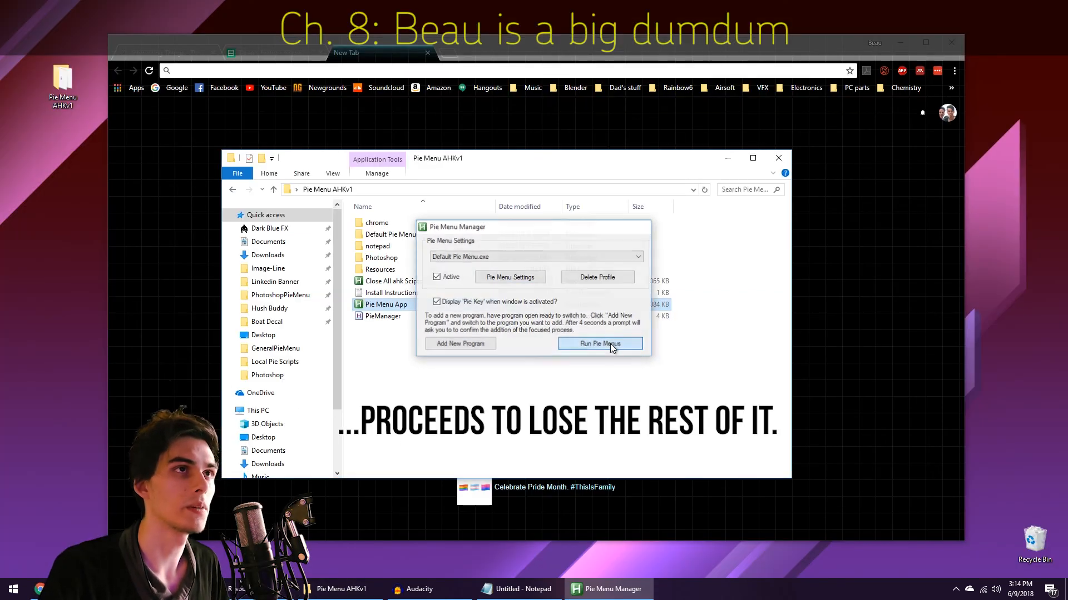
Step: Run the pie menus again and try the pie in Chrome, then reopen the chrome folder's PieMenu script for editing
click(600, 344)
key(grave)
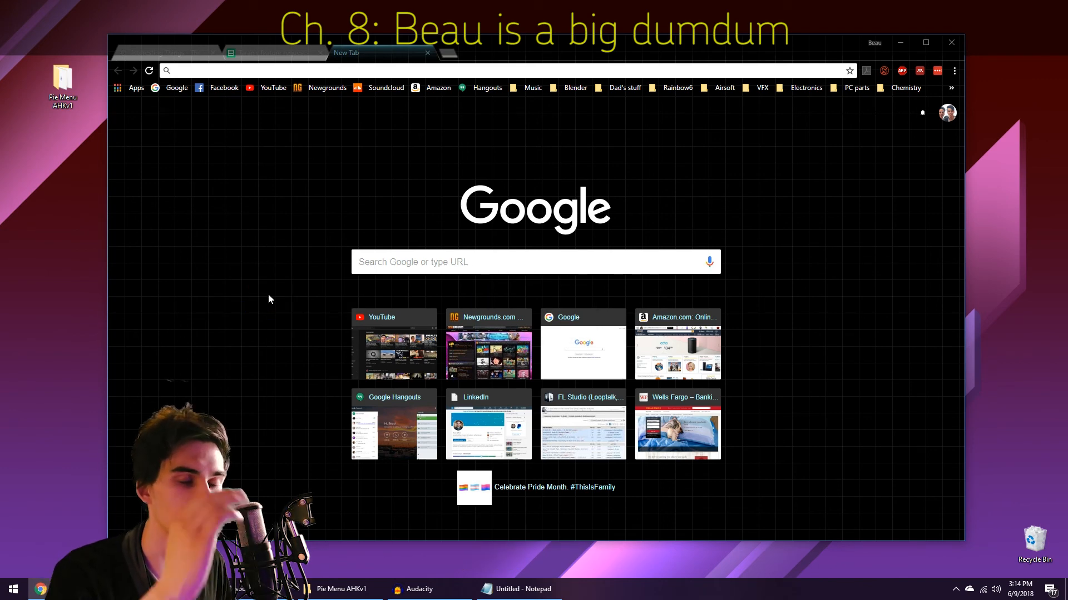
click(340, 589)
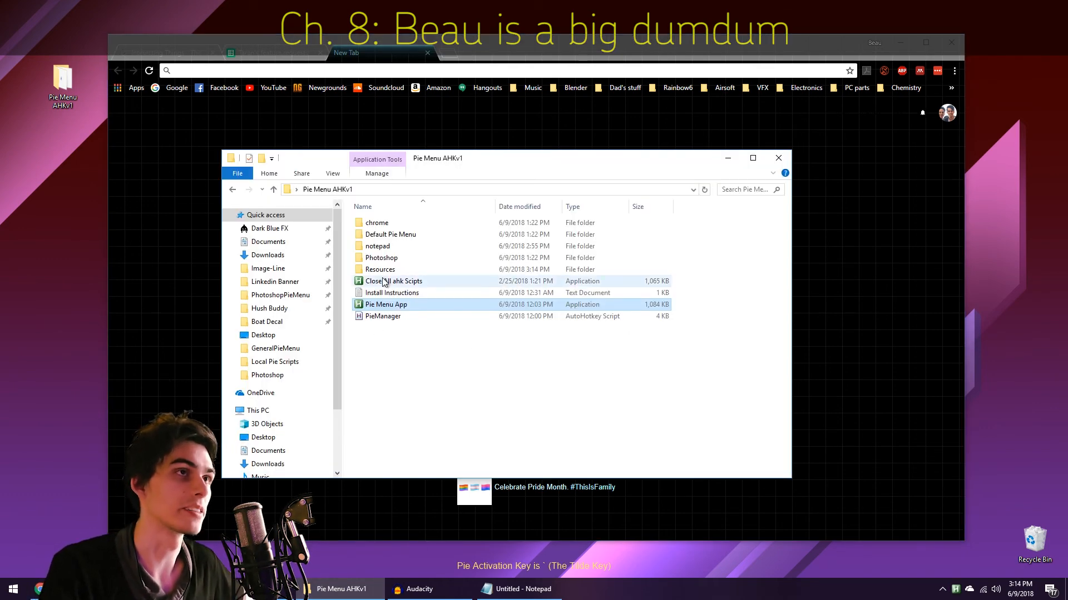
click(361, 379)
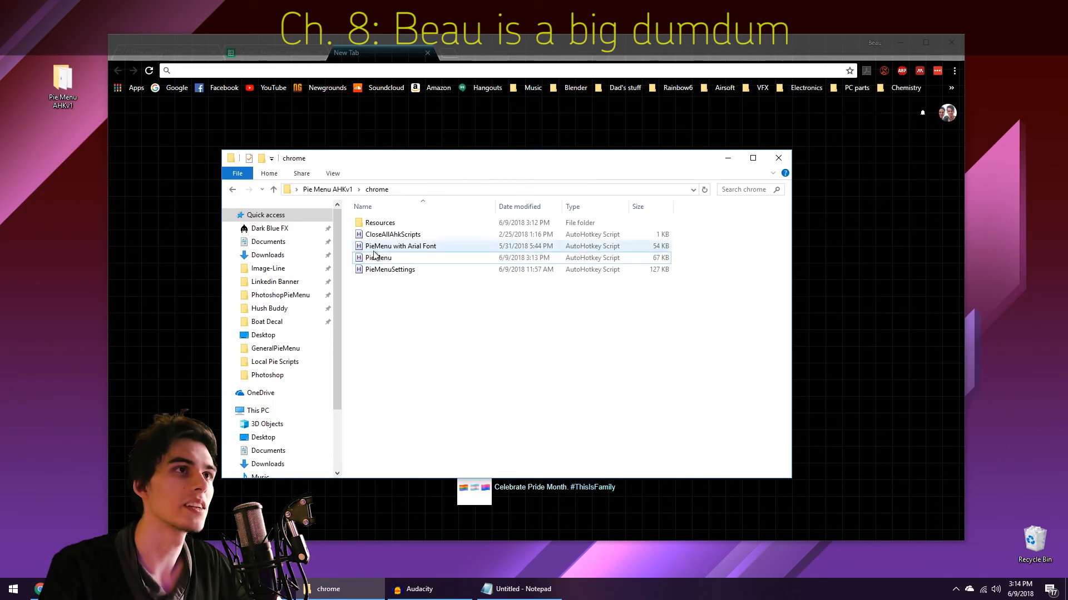
right_click(371, 259)
click(355, 325)
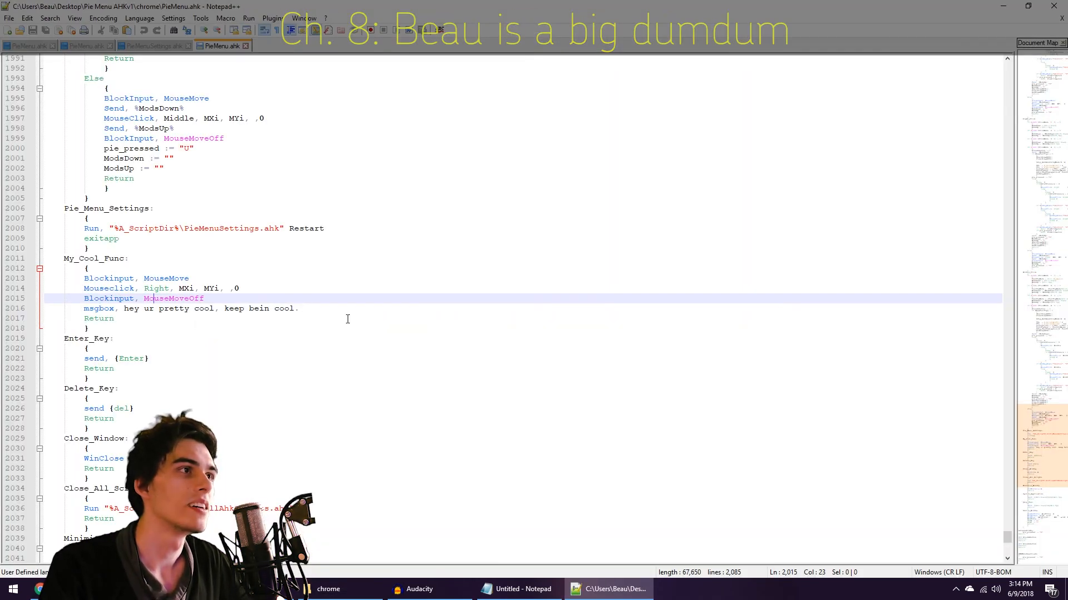
Step: Delete the Blockinput and Mouseclick lines from My_Cool_Func, leaving msgbox and Return, then save and close the script
drag(214, 299, 47, 276)
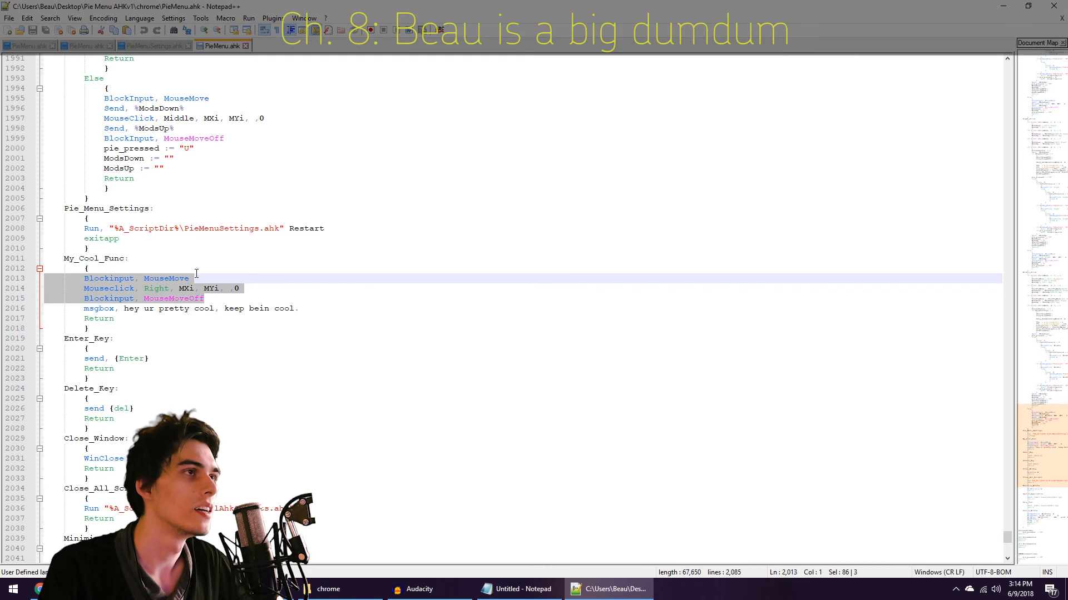
click(204, 298)
click(153, 288)
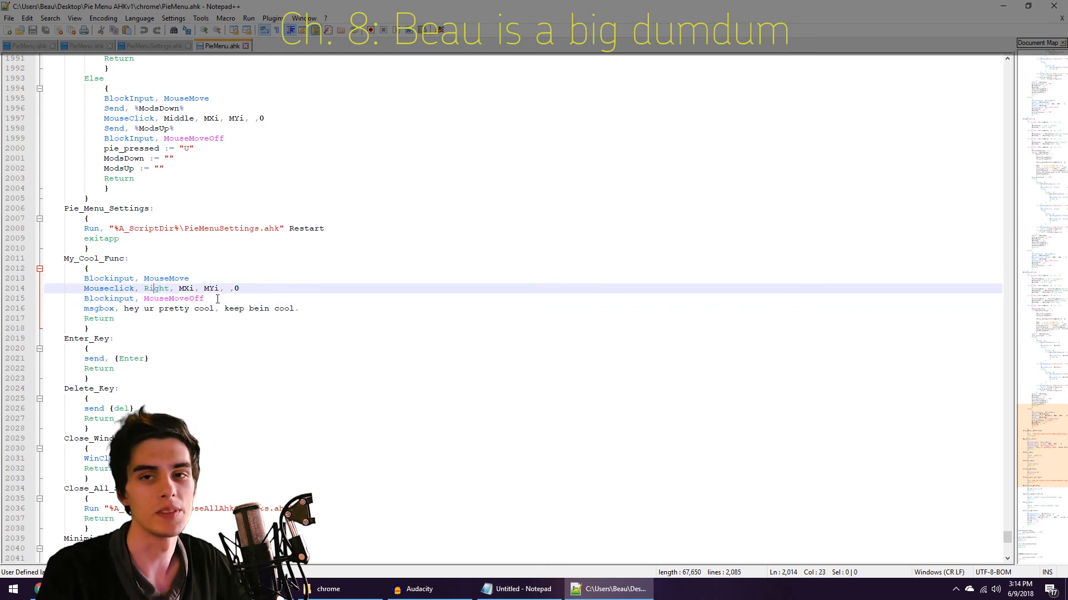
drag(211, 299, 47, 278)
key(Delete)
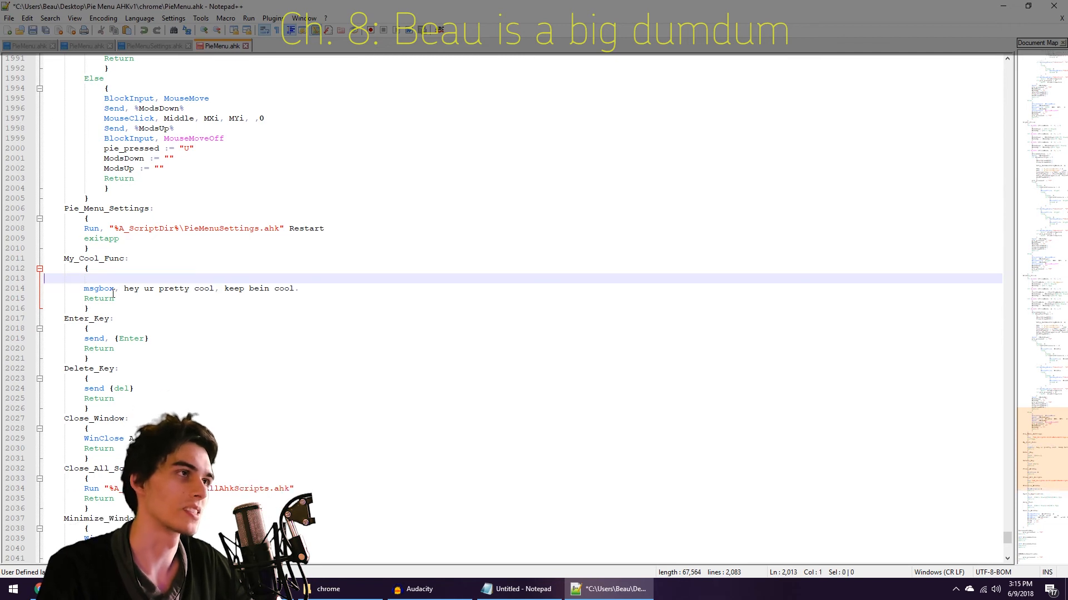
key(Delete)
key(ctrl+s)
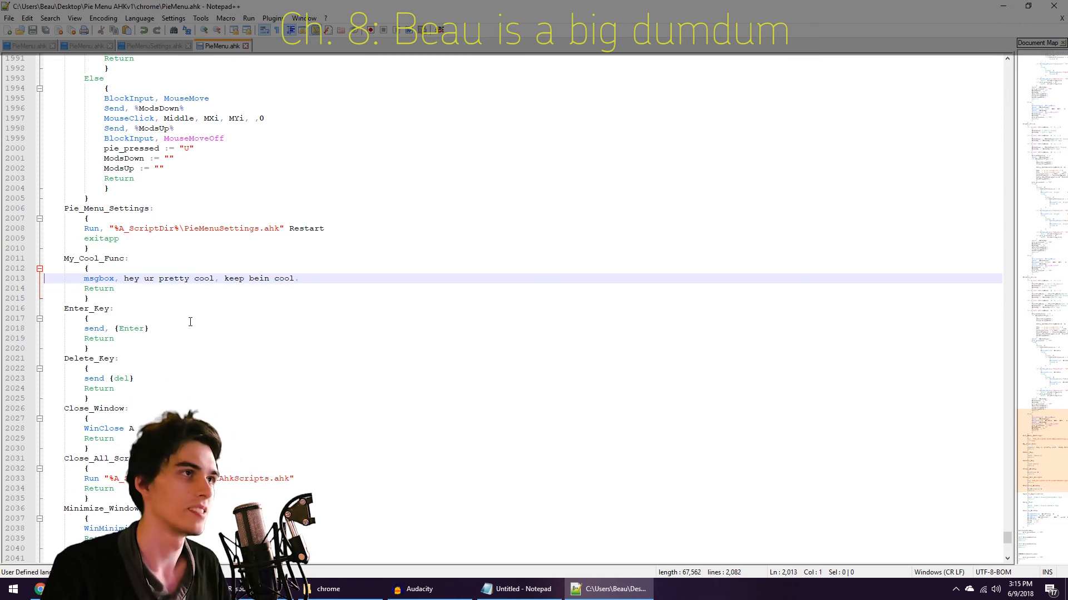
click(303, 281)
click(1054, 6)
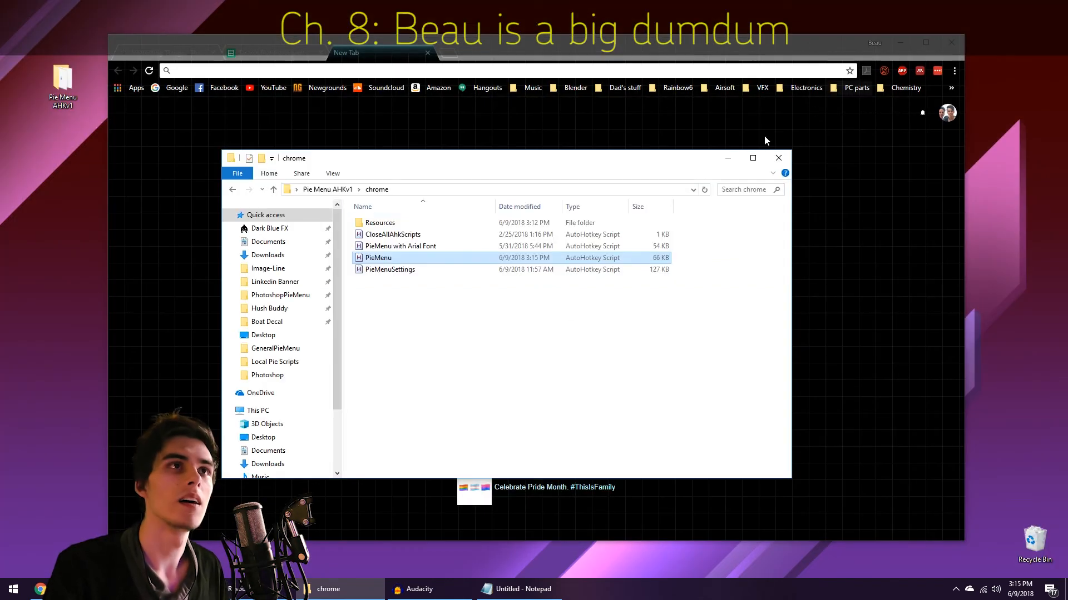
Step: Run the PieMenu script from the chrome folder and trigger My Cool Func from the purple pie in Chrome
click(433, 402)
double_click(382, 260)
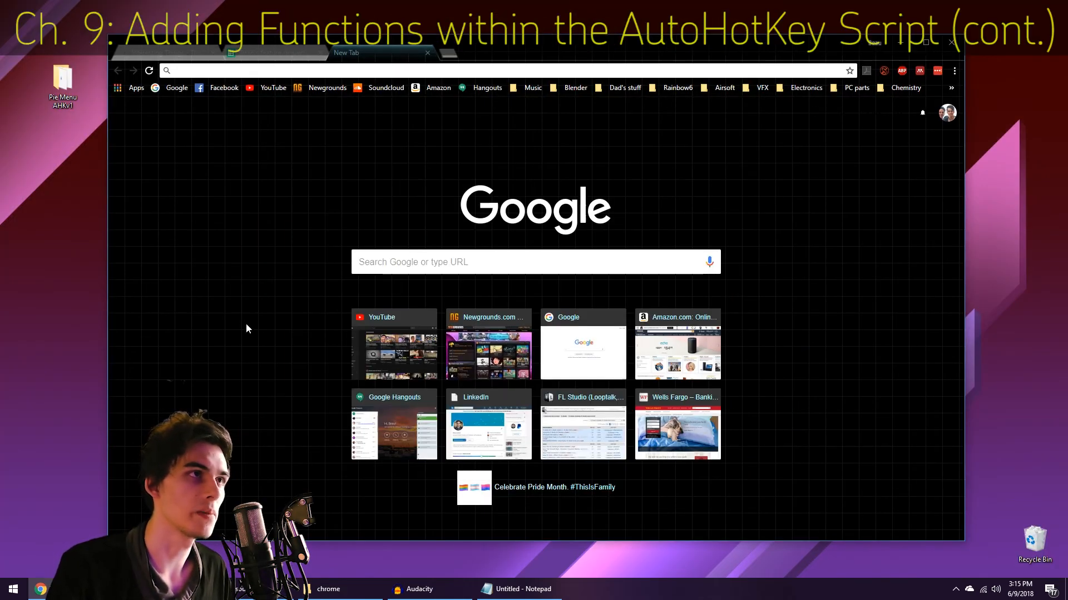
key(Caps_Lock)
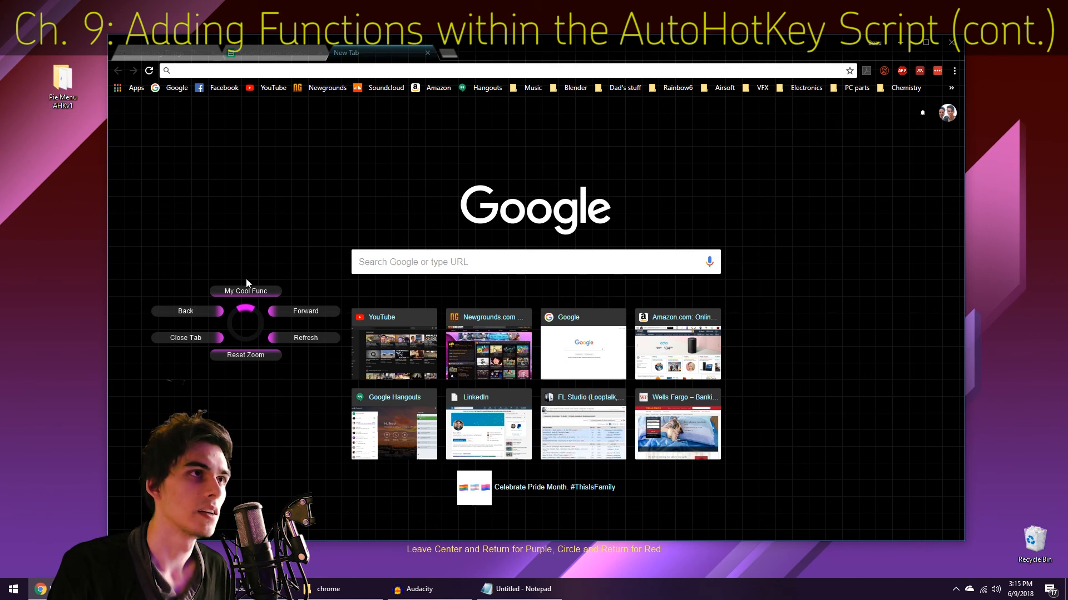
click(246, 279)
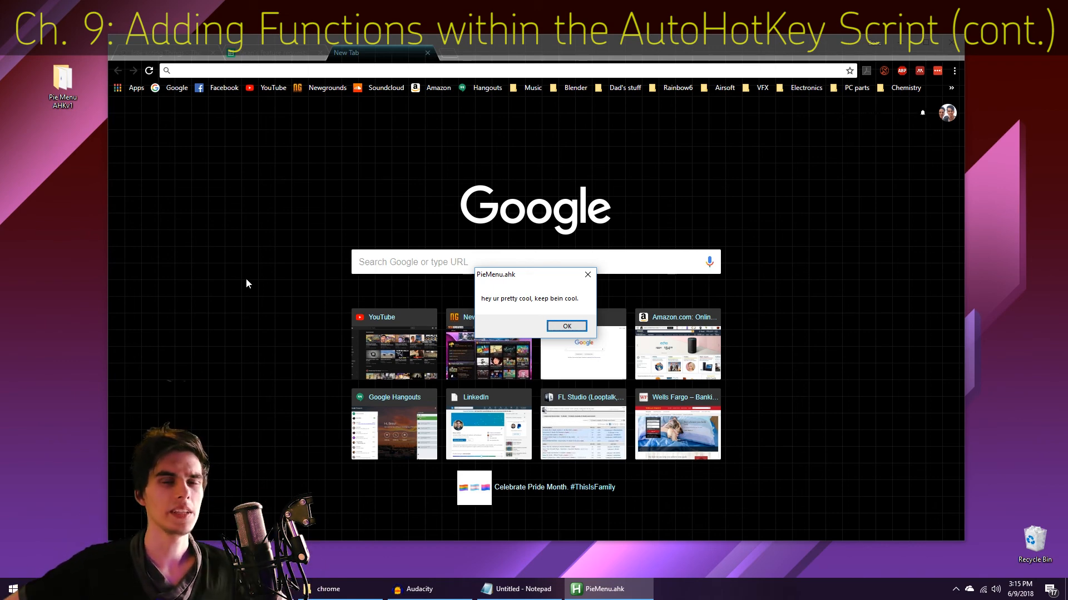
drag(545, 277, 500, 292)
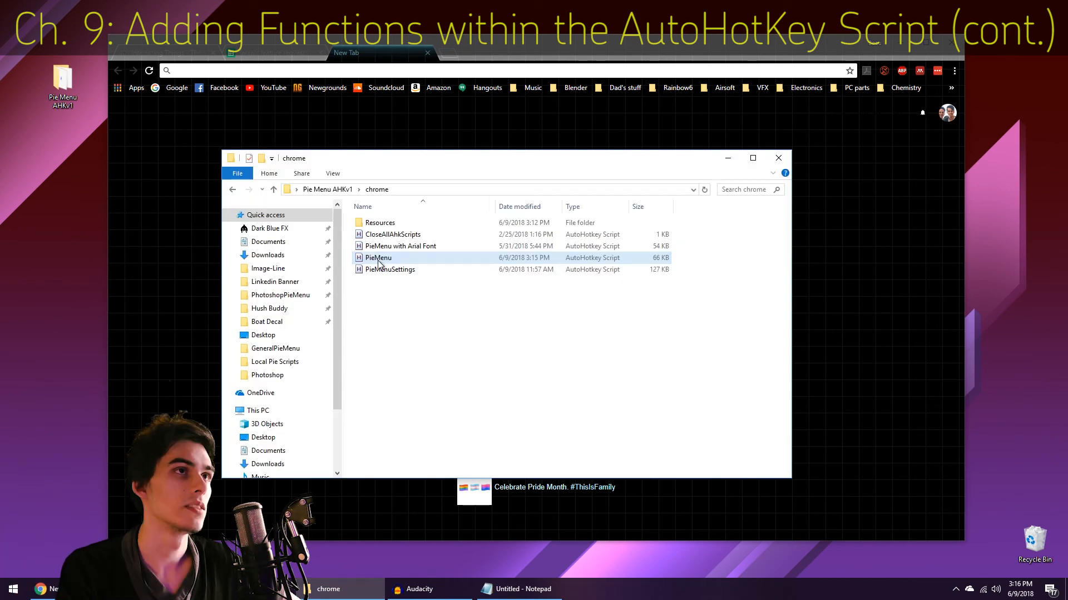
Step: Open the chrome folder's PieMenu script in Notepad to view its code, then close it
right_click(378, 264)
click(331, 291)
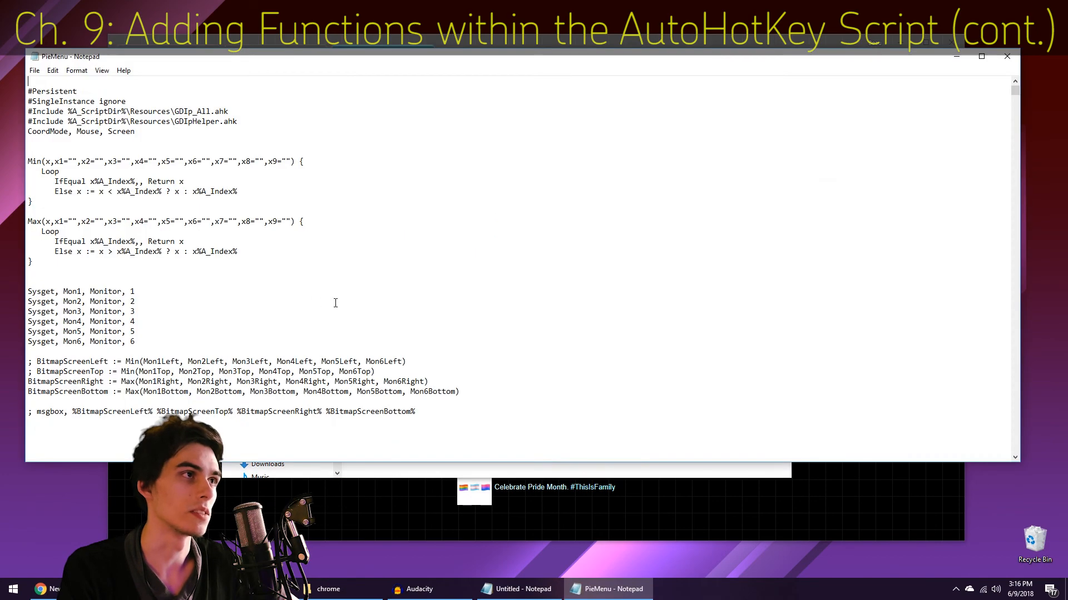
click(1006, 56)
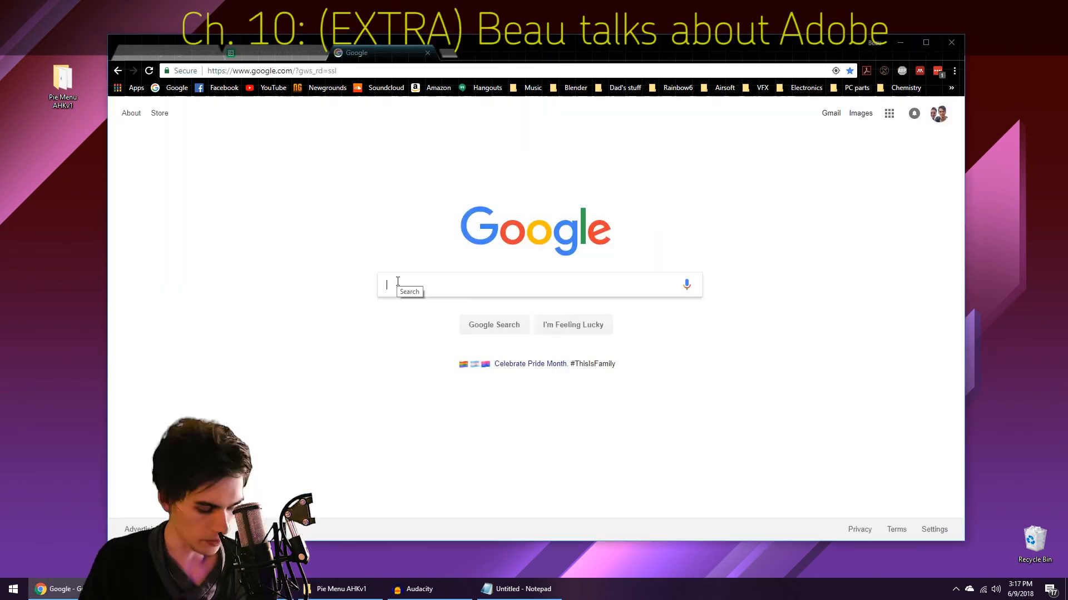
Step: Search Google for "photoshop pie menu" and open the Adobe forums thread "How do I make a pie menu?"
text(photo)
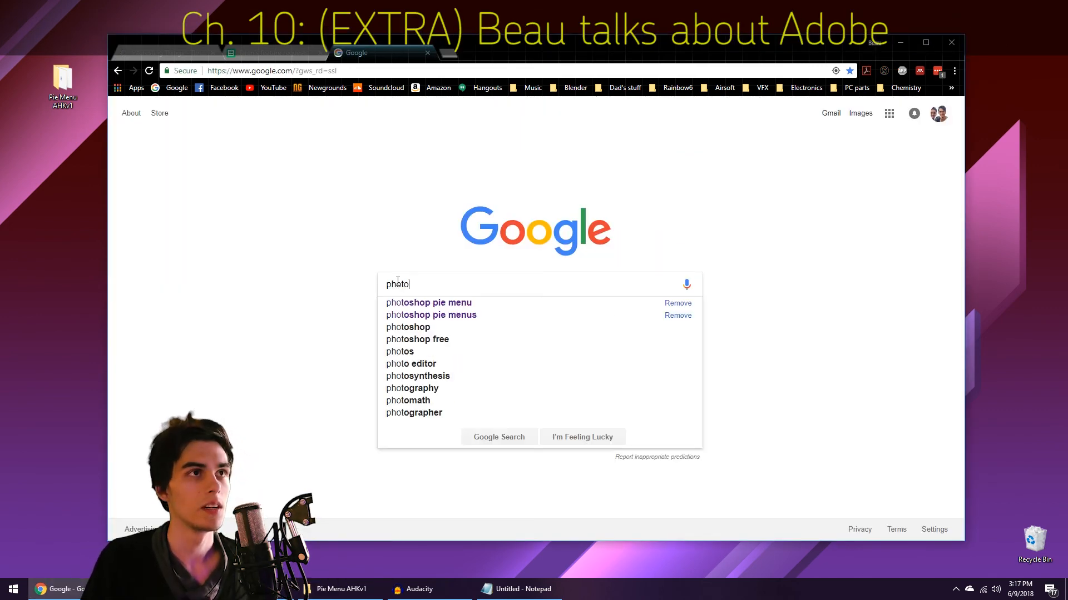
text(shop)
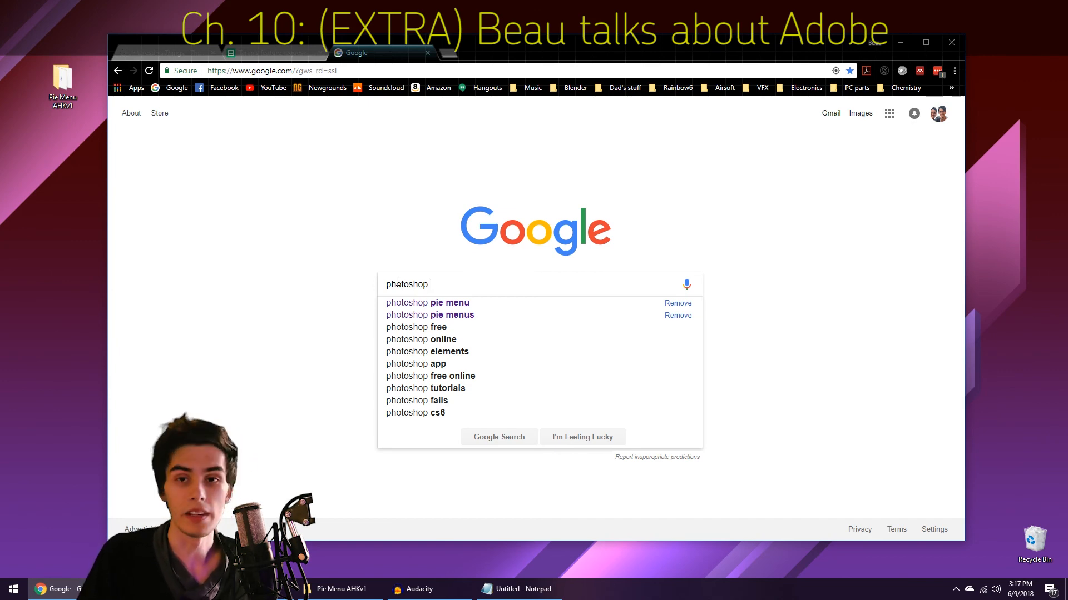
text(pie mus)
key(BackSpace)
text(enu)
key(Return)
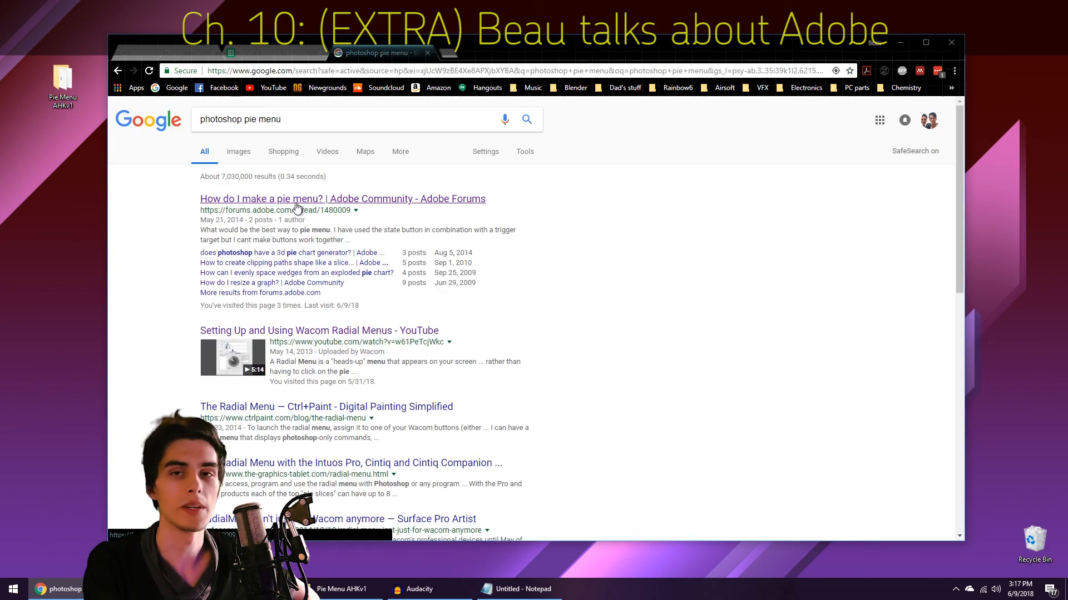
click(296, 203)
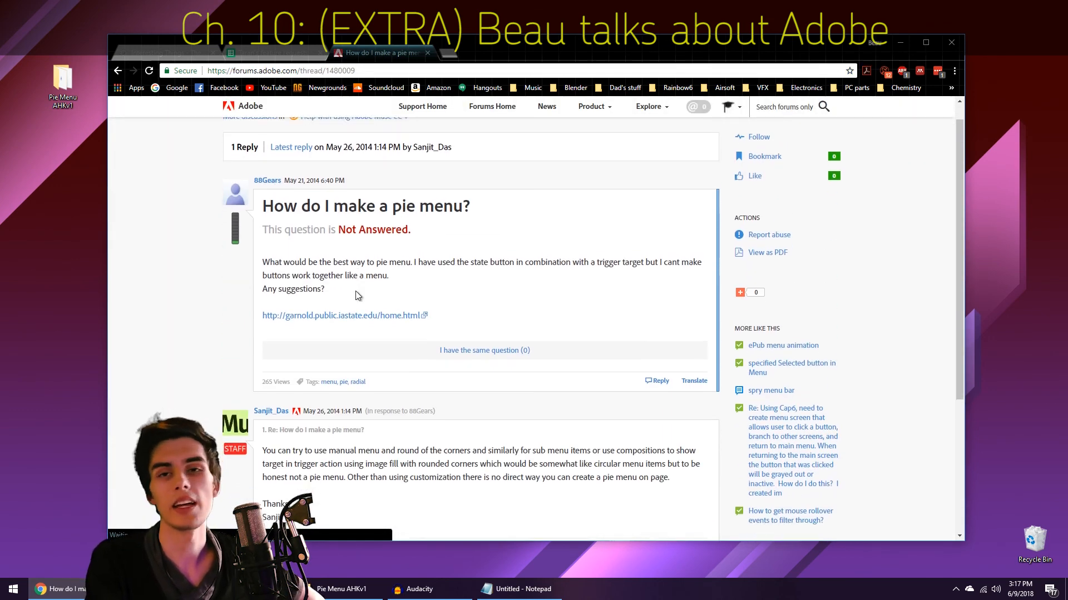
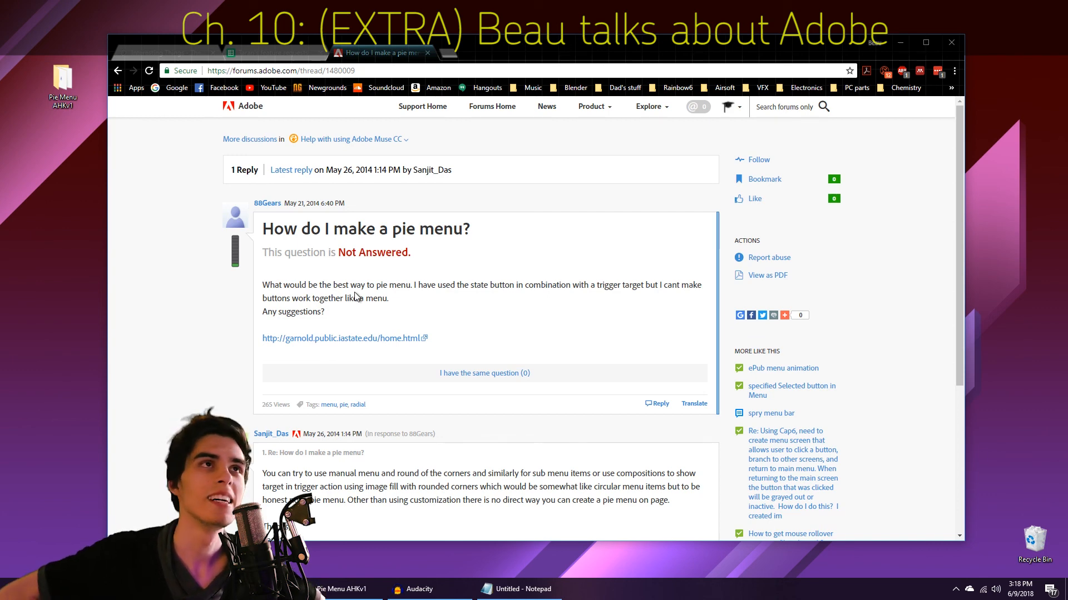
Step: Examine the spreadsheet of feature requests and bug reports for Premiere and After Effects, then return to the Adobe forums thread
click(266, 54)
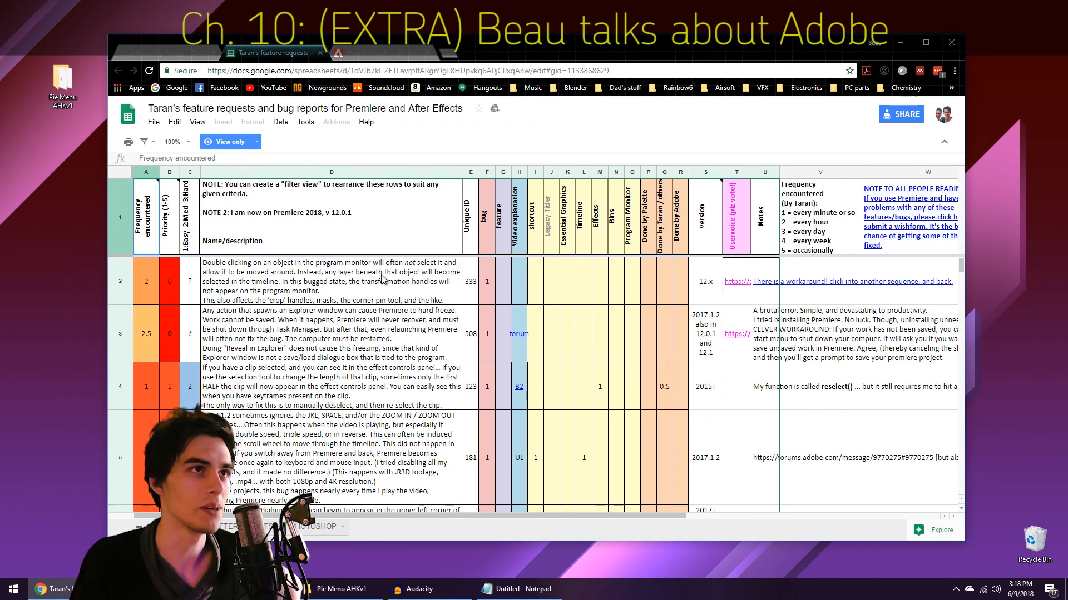
scroll(362, 274, down, 20)
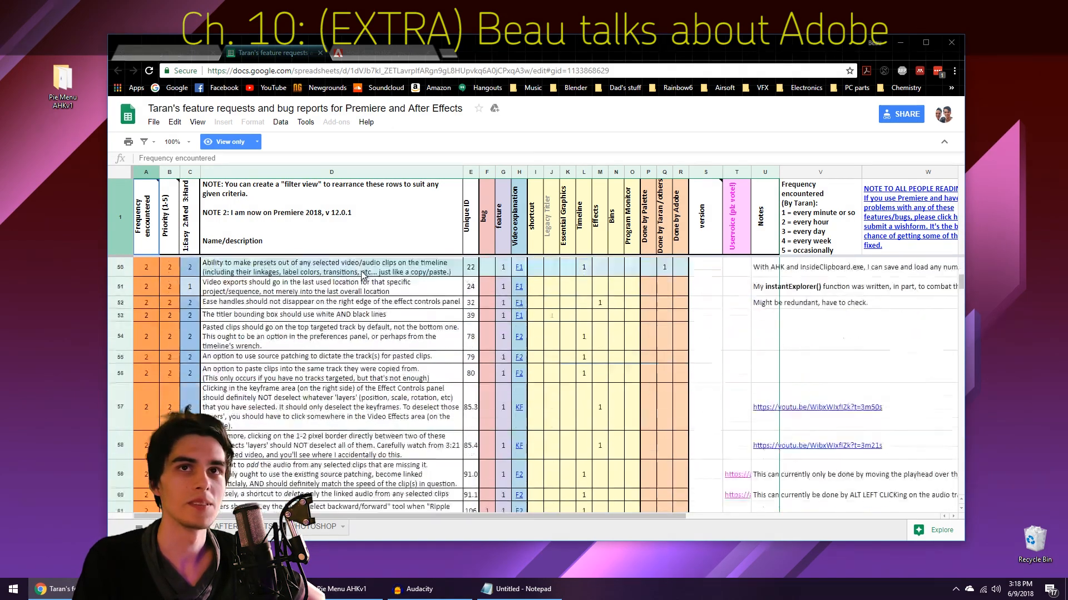
scroll(362, 275, down, 20)
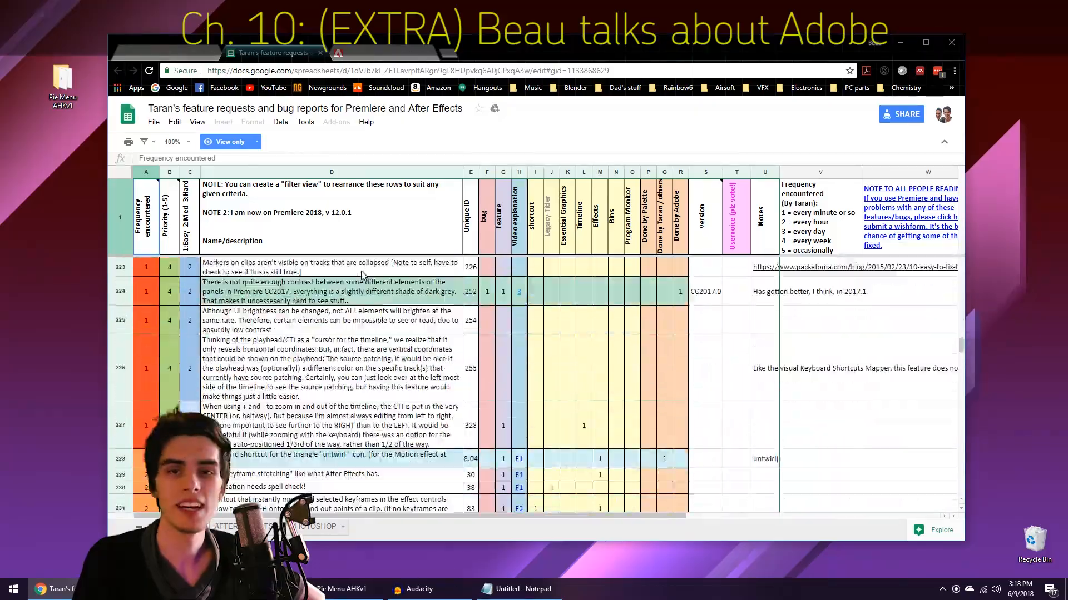
scroll(362, 274, down, 20)
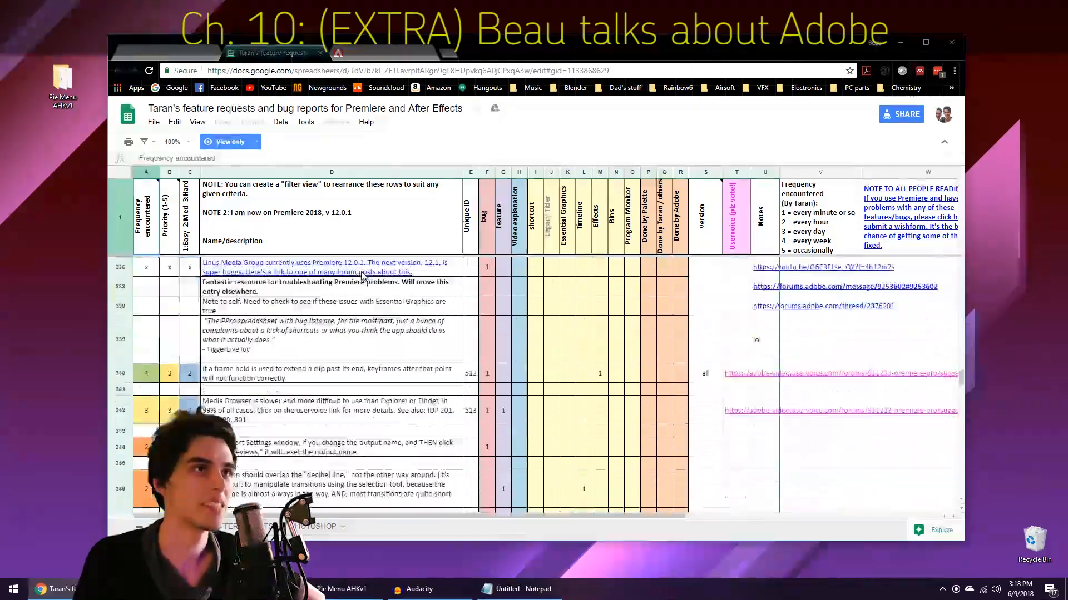
scroll(362, 275, up, 20)
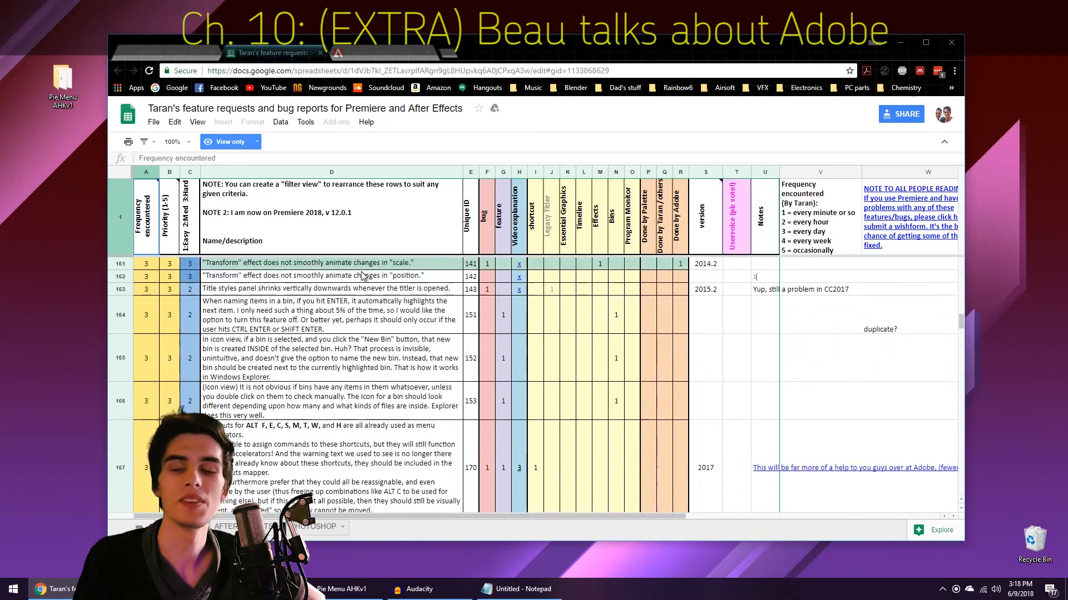
click(350, 50)
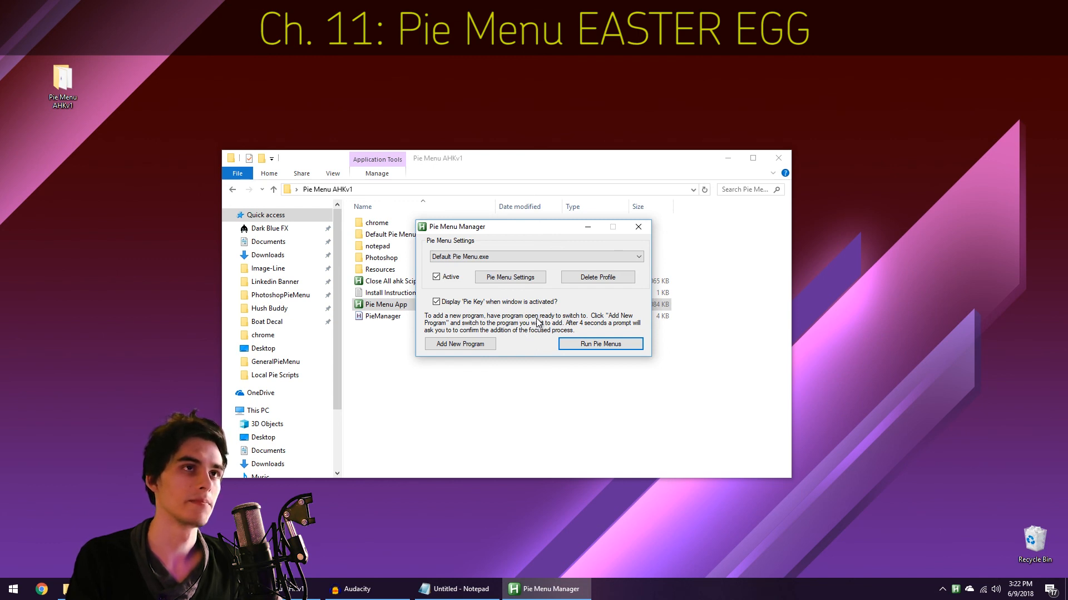
Step: Move the Pie Menu Manager window slightly and run the pie menus
mouse_move(491, 226)
mouse_down()
mouse_move(451, 226)
mouse_move(486, 217)
mouse_move(476, 227)
mouse_move(490, 227)
mouse_move(515, 200)
mouse_move(469, 191)
mouse_move(487, 210)
mouse_up()
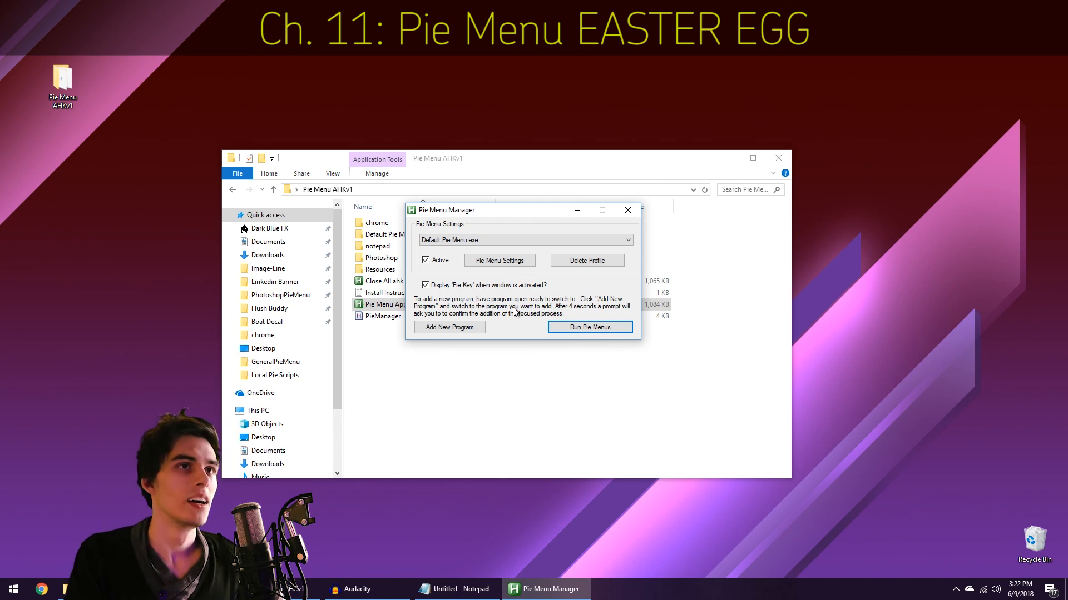
key(Return)
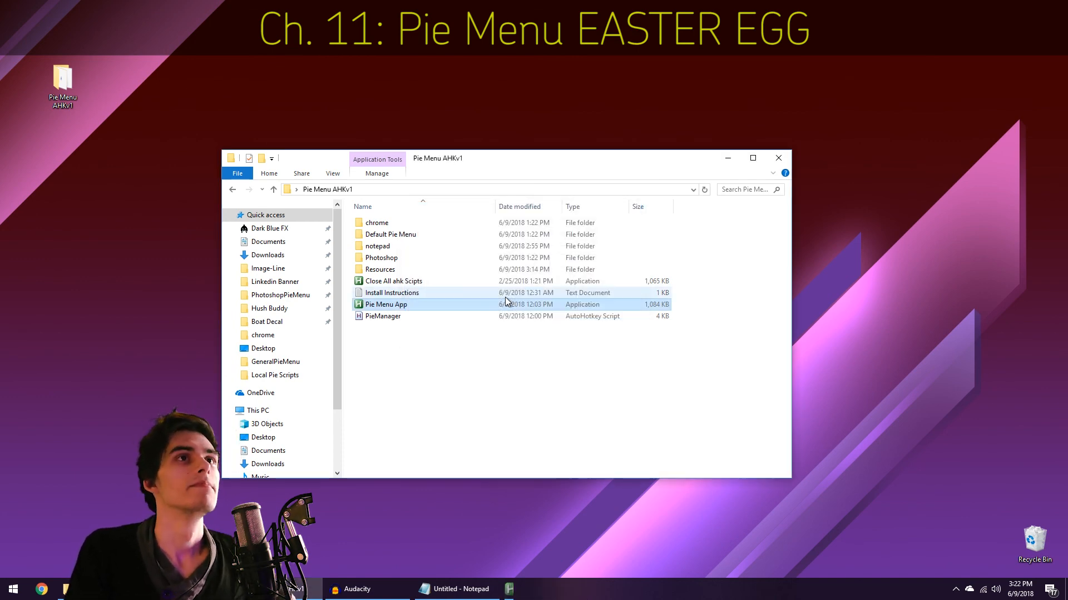